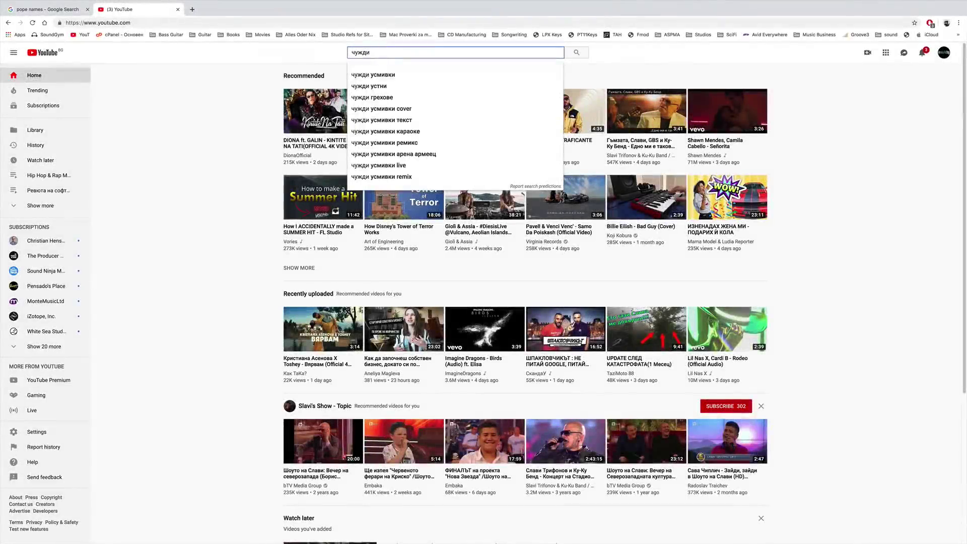
Open the "ToTo N - Foreign Smiles" video from the suggested search "чужди усмивки" and look through its comments and description.
left_click(373, 74)
left_click(384, 122)
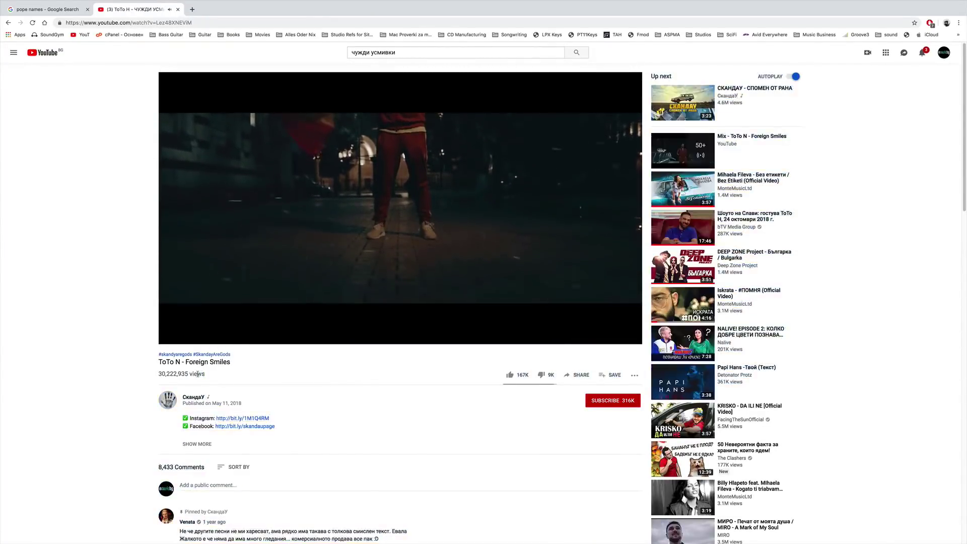
scroll(198, 374, "down", 7)
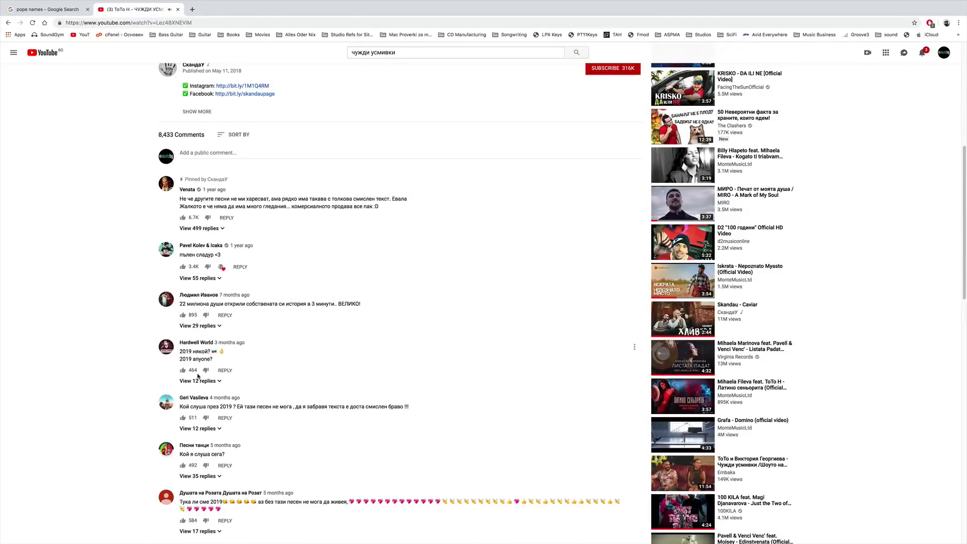
scroll(197, 375, "down", 4)
scroll(198, 376, "up", 3)
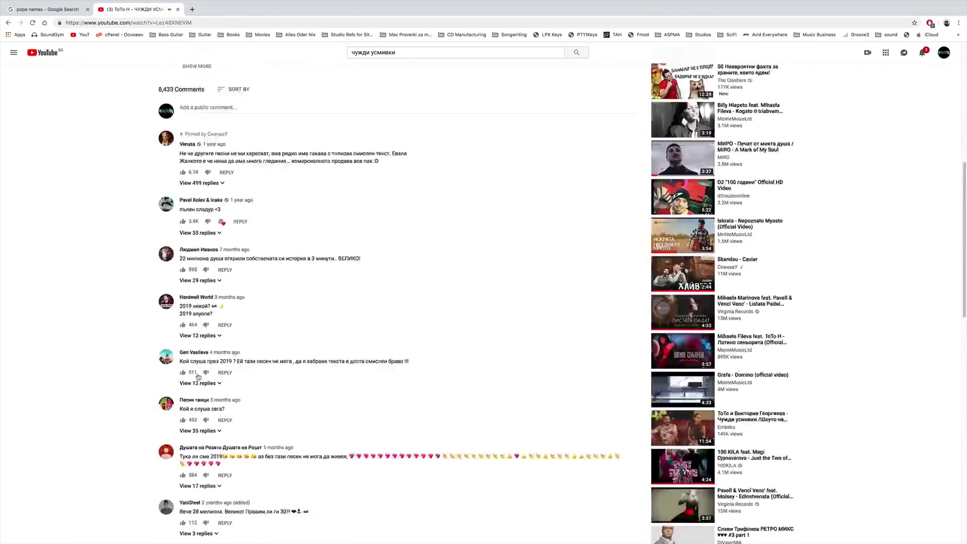
scroll(198, 377, "up", 8)
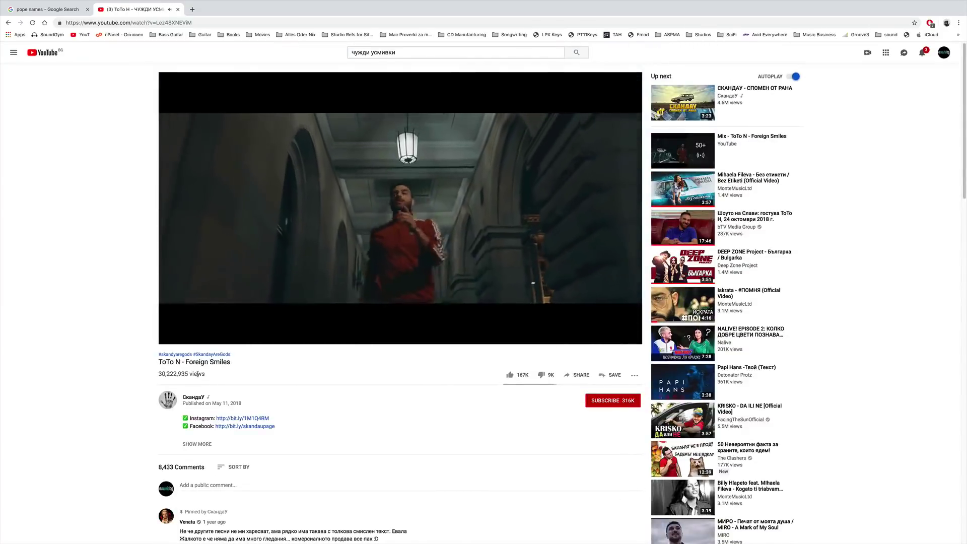
mouse_move(202, 309)
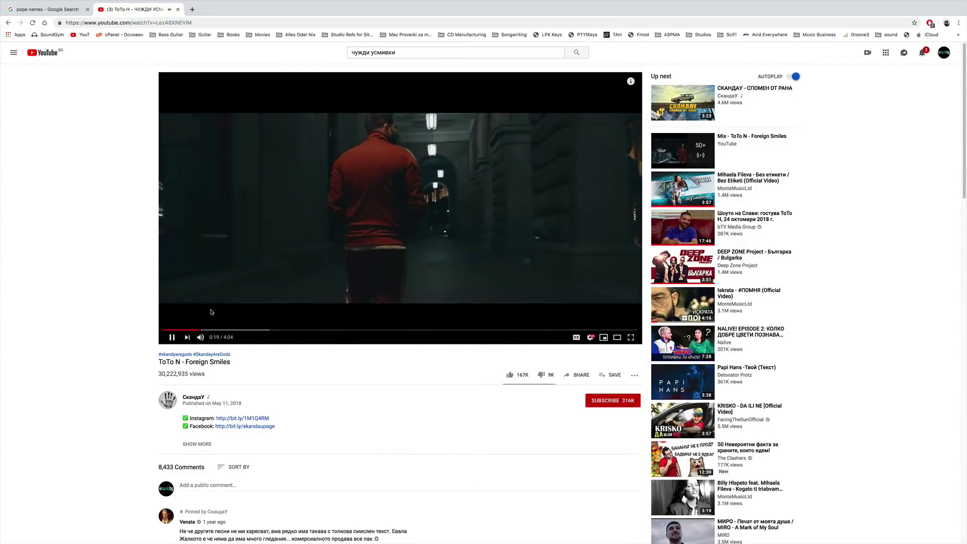
left_click(197, 444)
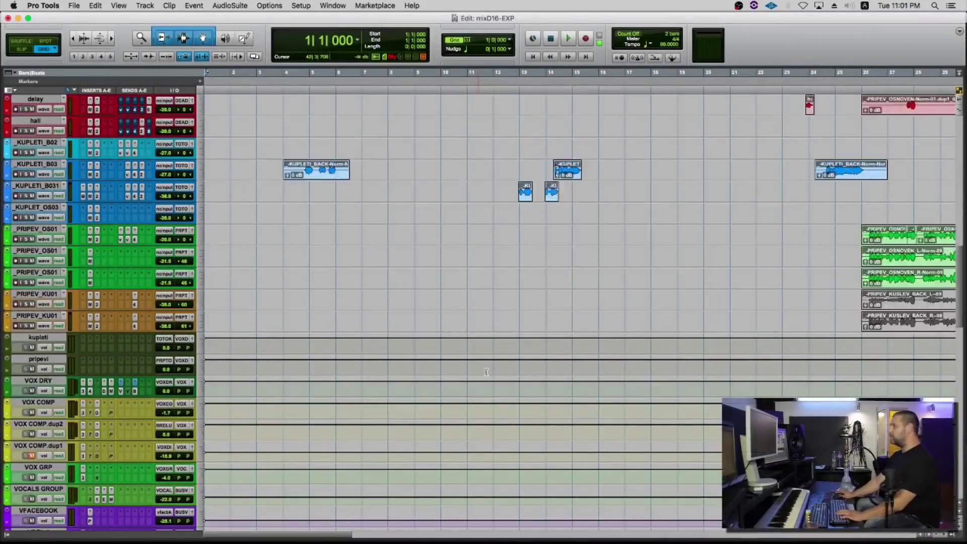
Survey the whole mixD16-EXP arrangement in the Pro Tools Edit window, focusing on the vocal tracks.
key("t")
scroll(486, 373, "up", 6)
key("r")
key("r")
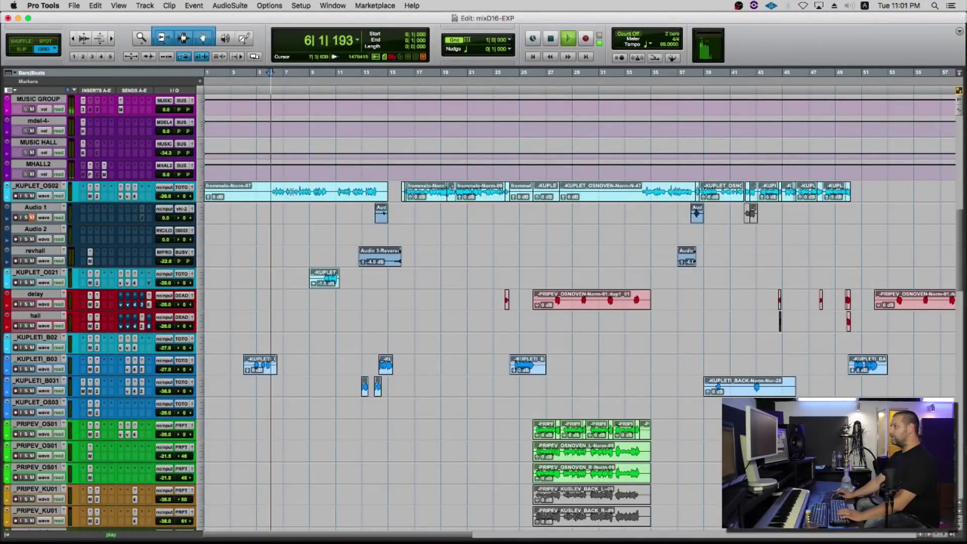
Examine the channel strips in the Mix window from the drums and bass through the music and vocal tracks.
key("super+equal")
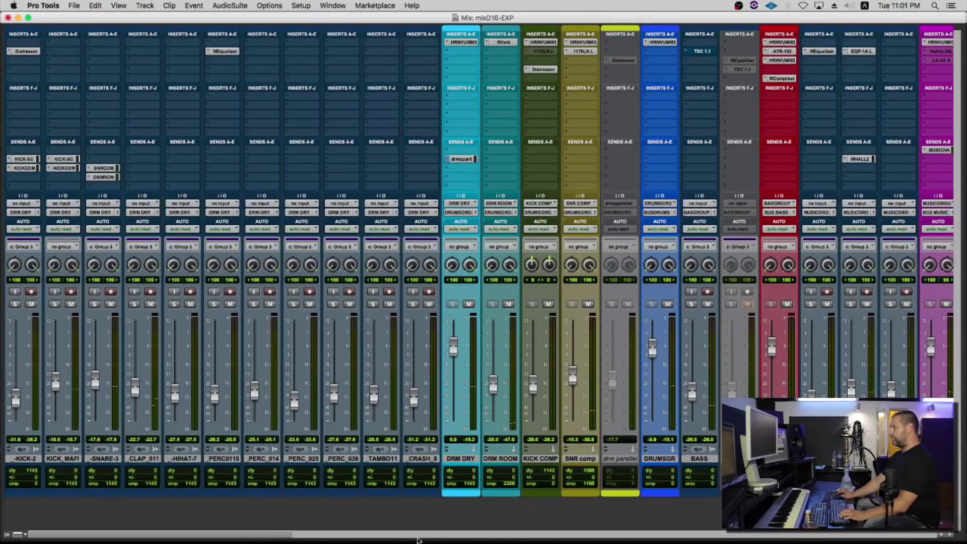
left_click_drag(236, 537, 455, 536)
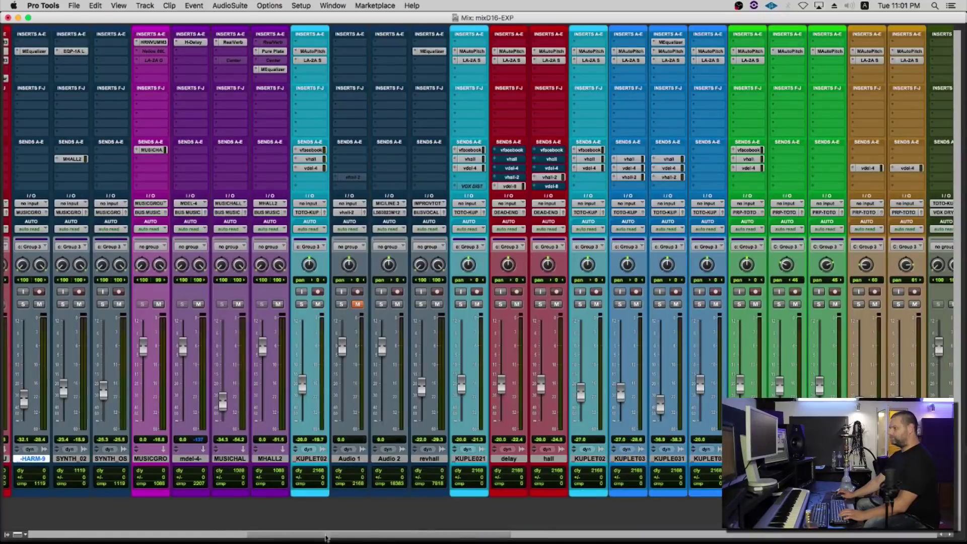
left_click_drag(603, 537, 321, 520)
key("super+equal")
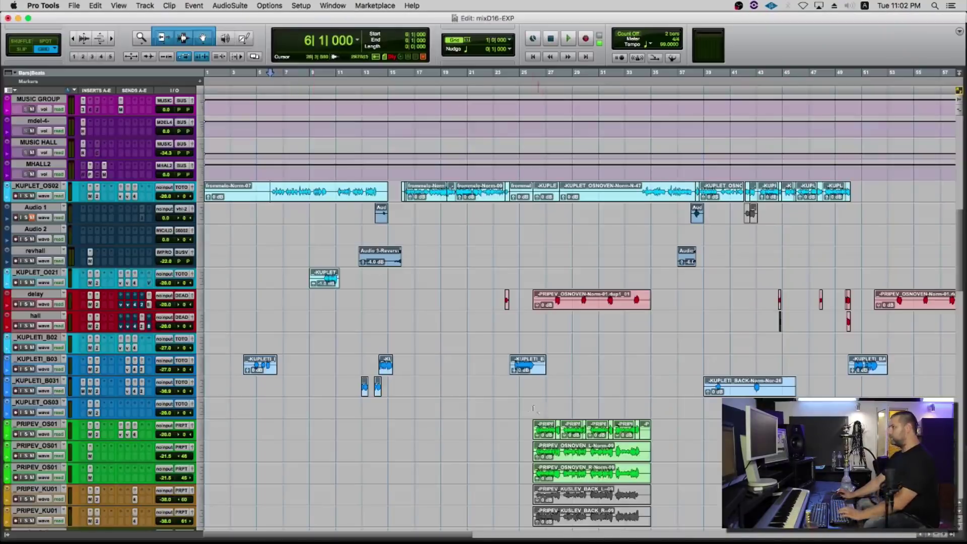
Select the lead verse vocal on the _KUPLET_OS02 track from bar 5 to bar 15 and examine it closely.
scroll(449, 361, "down", 3)
scroll(256, 306, "up", 8)
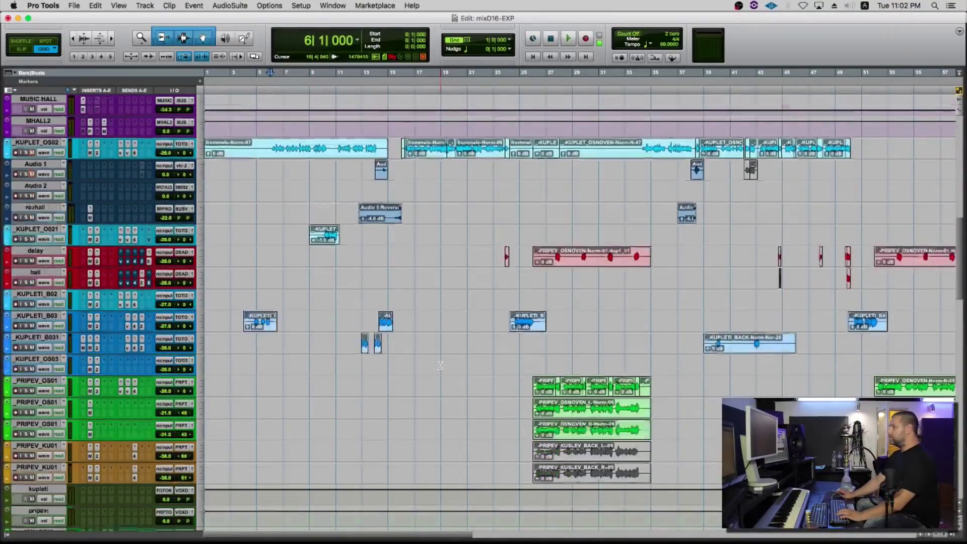
left_click_drag(258, 295, 402, 298)
key("t")
key("t")
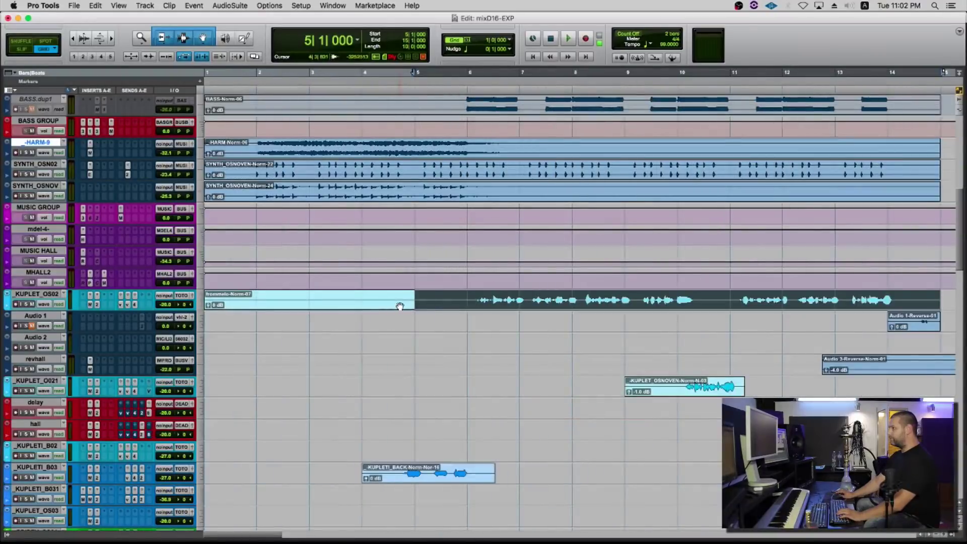
Inspect the short vocal clips that open the next section at bar 16 on the _KUPLET_OS02 track.
scroll(400, 307, "right", 10)
key("r")
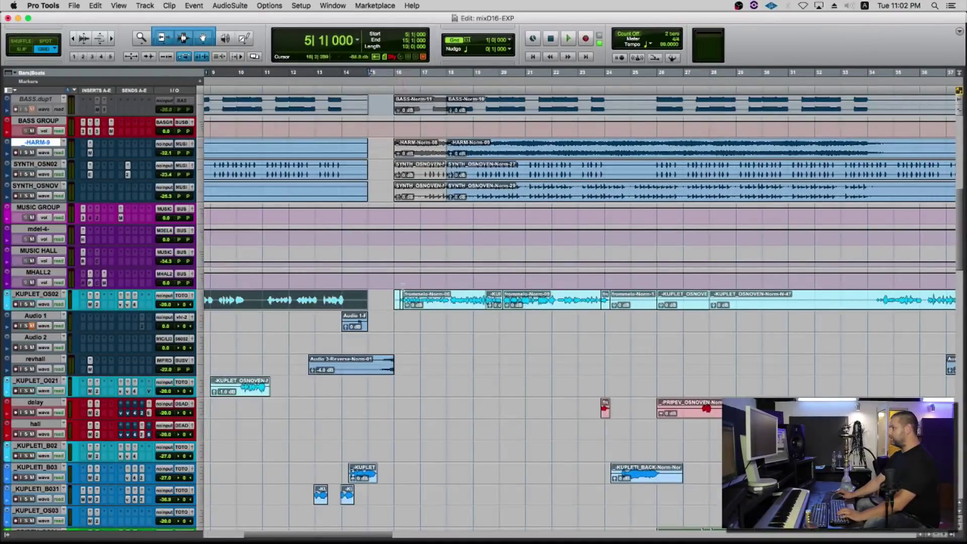
left_click(404, 305)
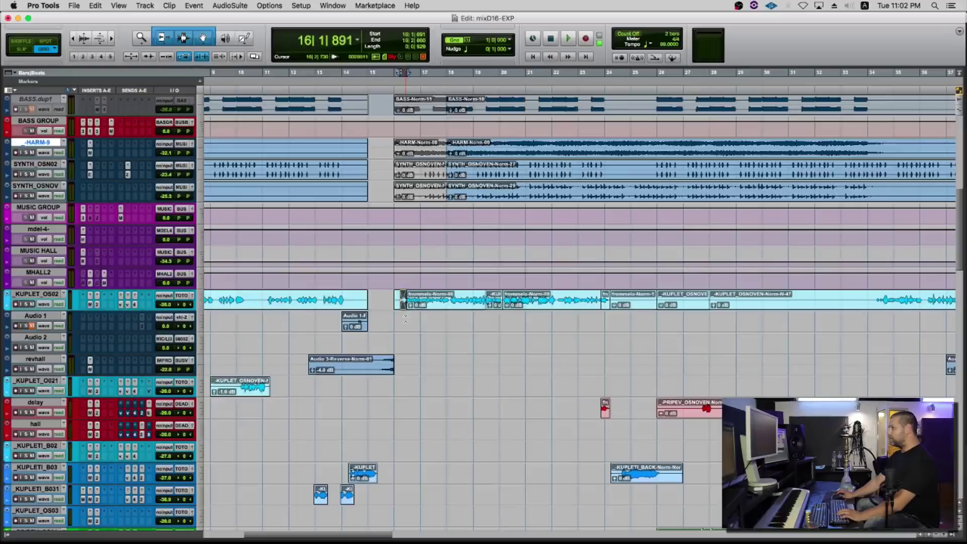
key("t")
key("t")
key("t")
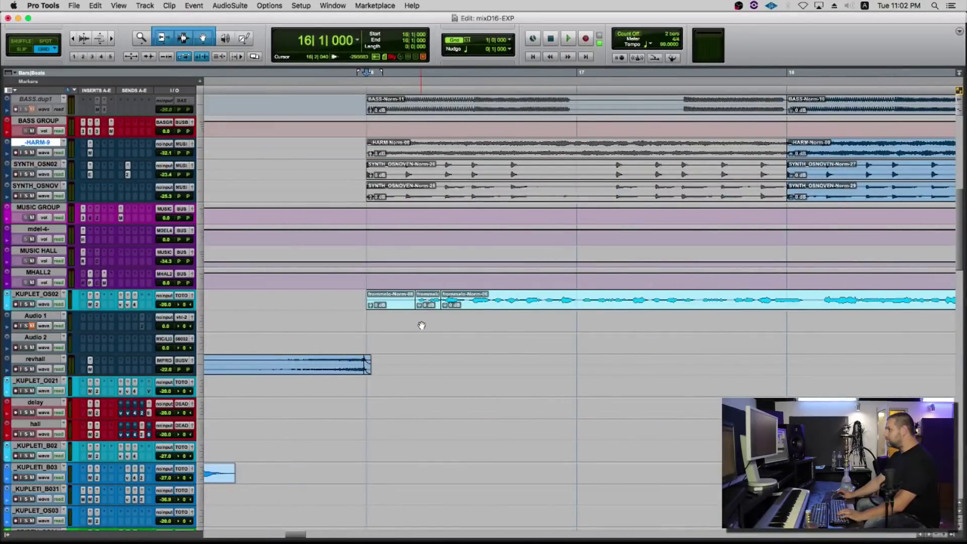
Play the passage from bar 15 to hear the reversed vocal clip on the revhall track.
key("r")
key("r")
scroll(421, 322, "down", 10)
scroll(422, 320, "up", 6)
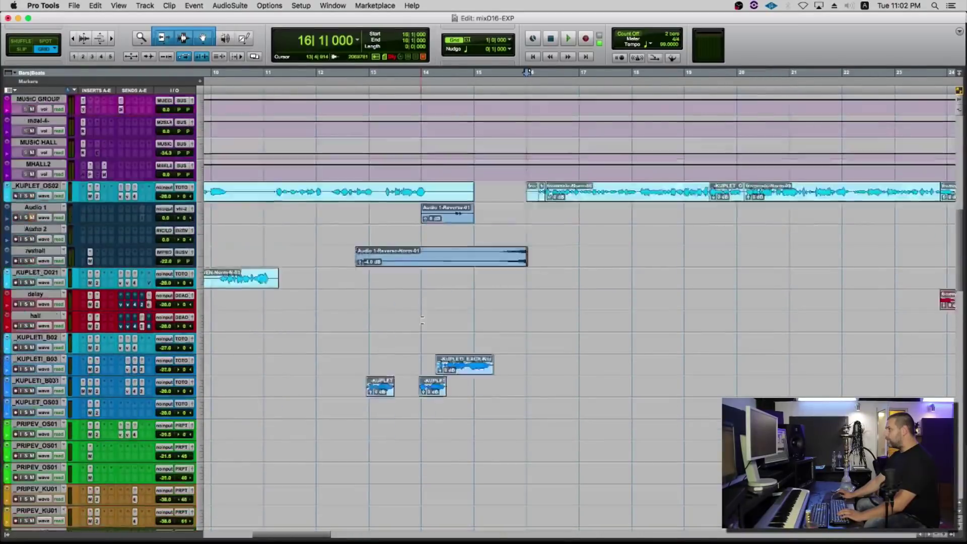
scroll(422, 320, "up", 2)
key("r")
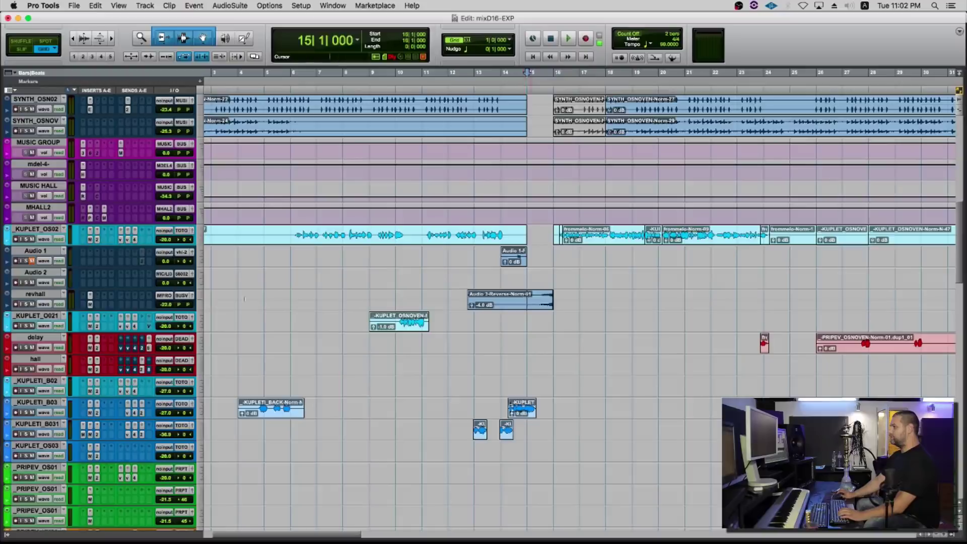
key("space")
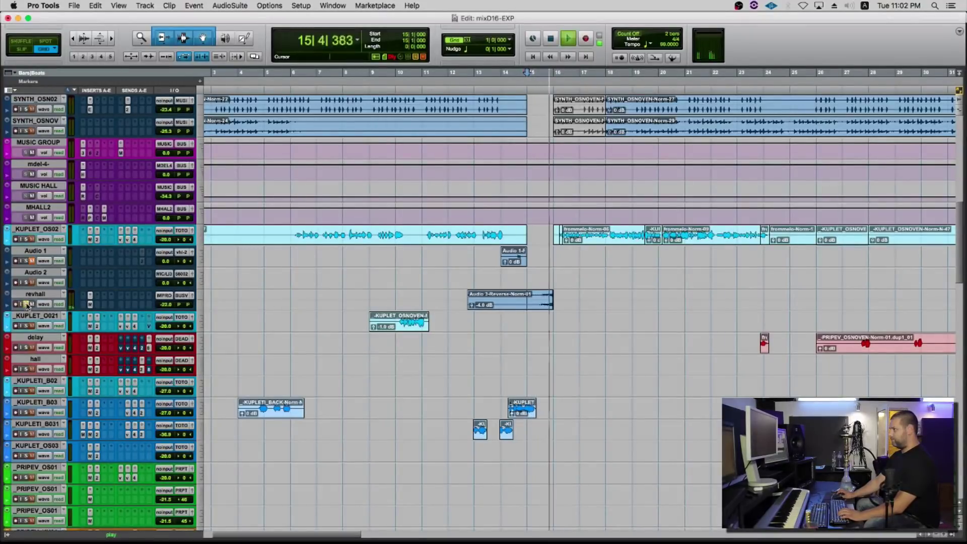
key("space")
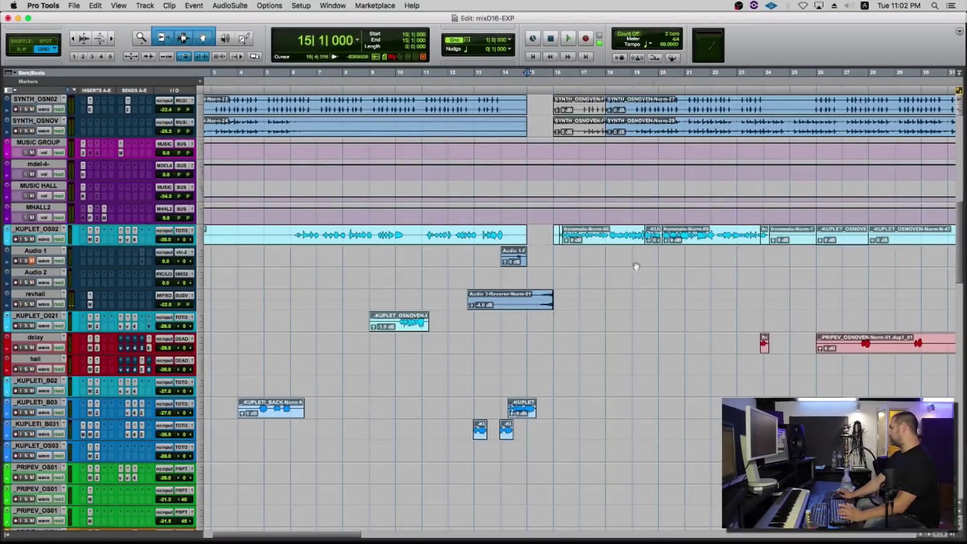
Select the sung part of the first verse on _KUPLET_OS02 from bar 6 to bar 15.
scroll(212, 297, "up", 4)
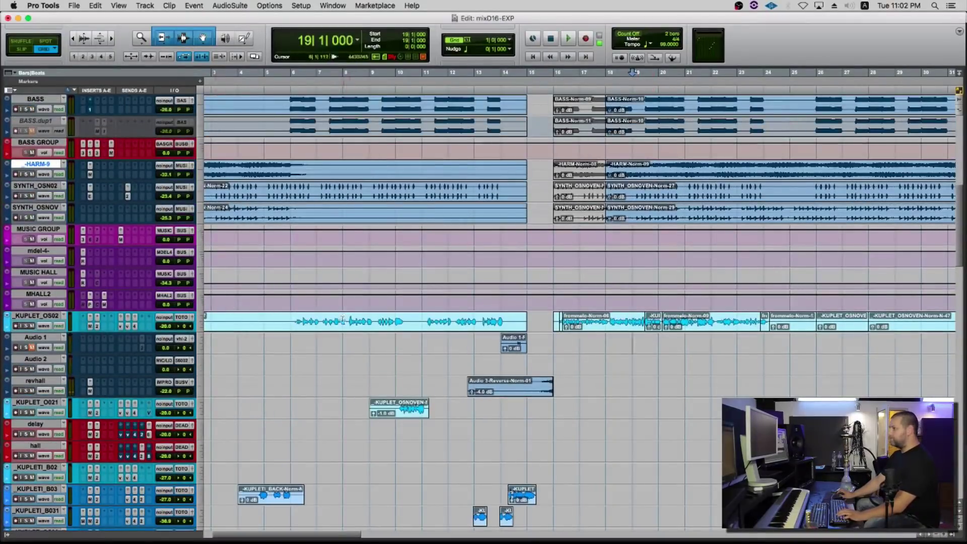
left_click_drag(288, 322, 534, 319)
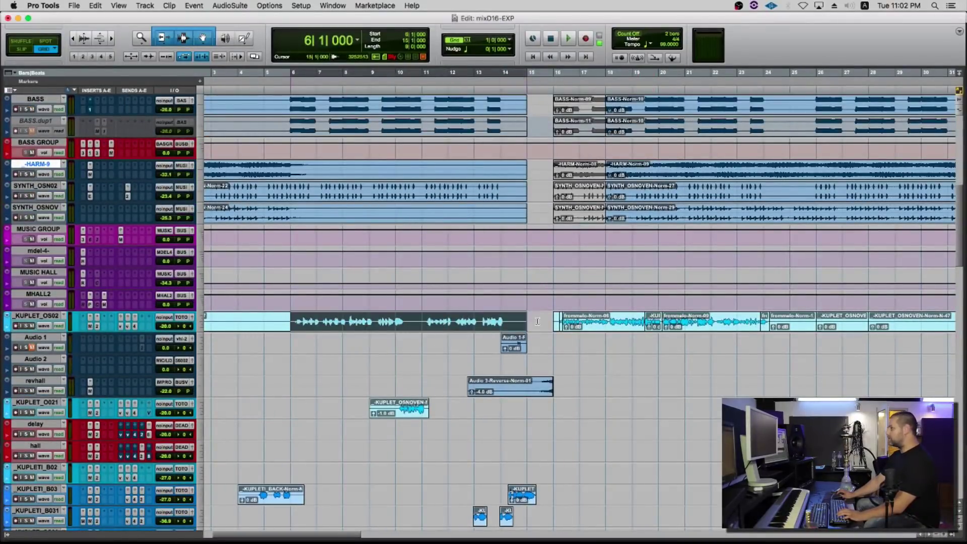
scroll(445, 366, "down", 3)
Place the edit cursor at bar 10 and inspect the separate vocal clip on the _KUPLET_O021 track.
left_click(401, 327)
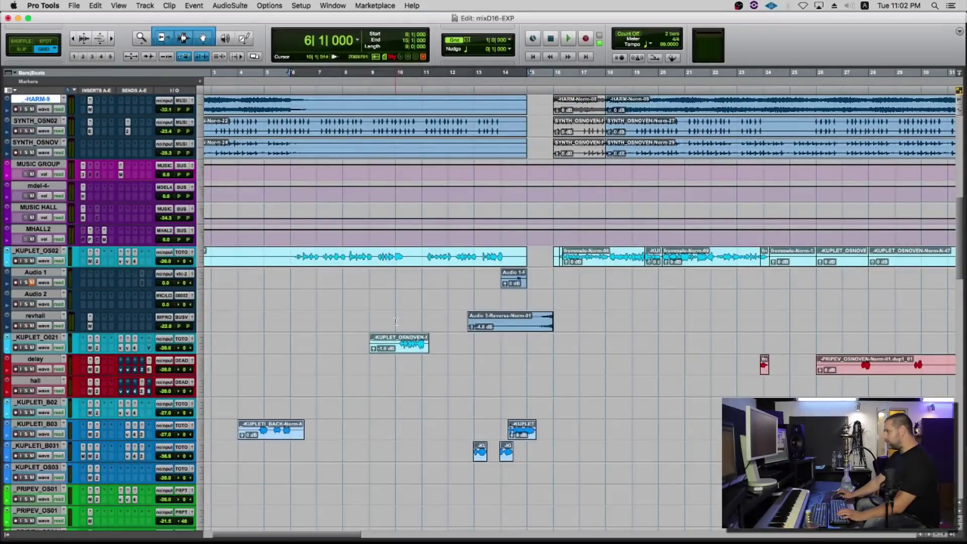
scroll(419, 331, "down", 4)
key("super+bracketright")
key("super+bracketright")
scroll(420, 334, "up", 5)
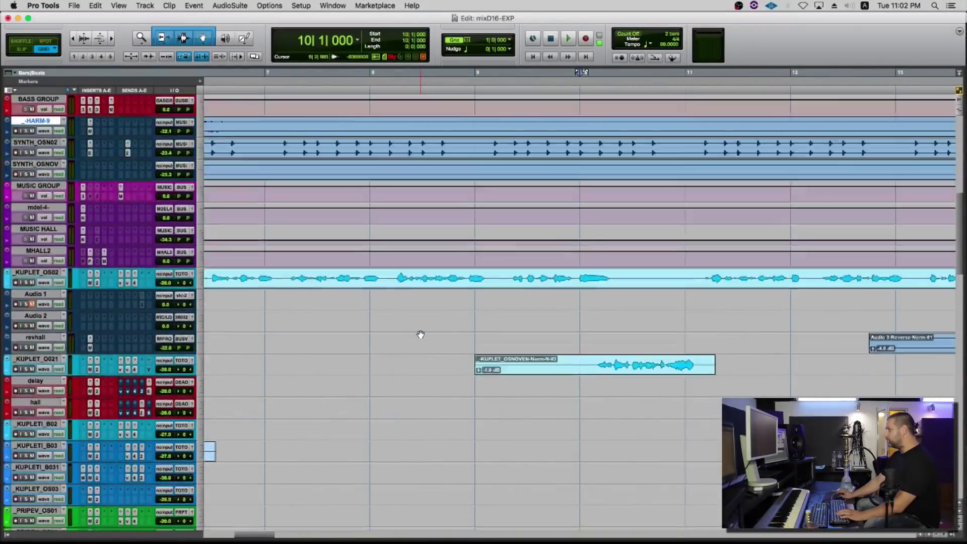
scroll(420, 334, "down", 1)
Place the edit cursor at bar 13 and survey the verse backing, delay and chorus vocal tracks along the timeline.
key("super+bracketleft")
key("super+bracketleft")
key("super+bracketleft")
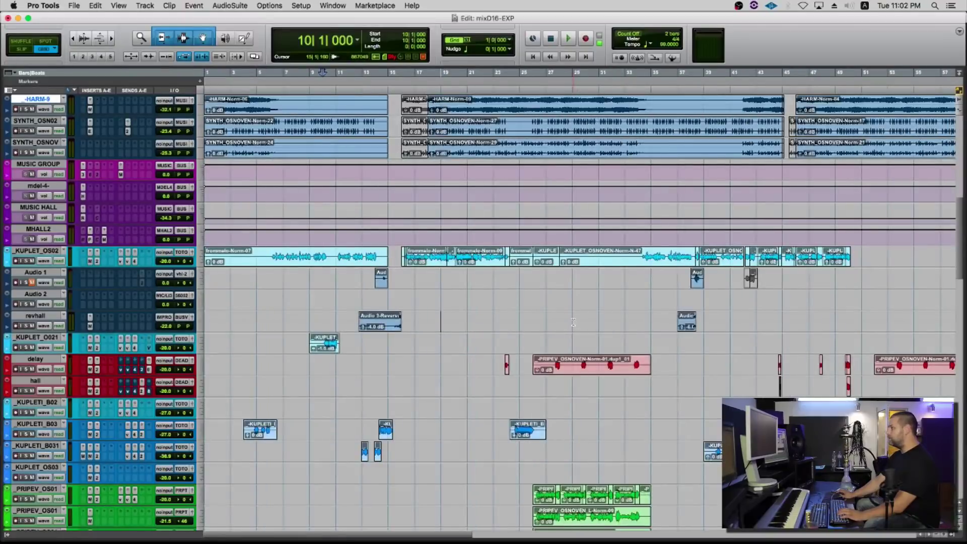
key("super+bracketright")
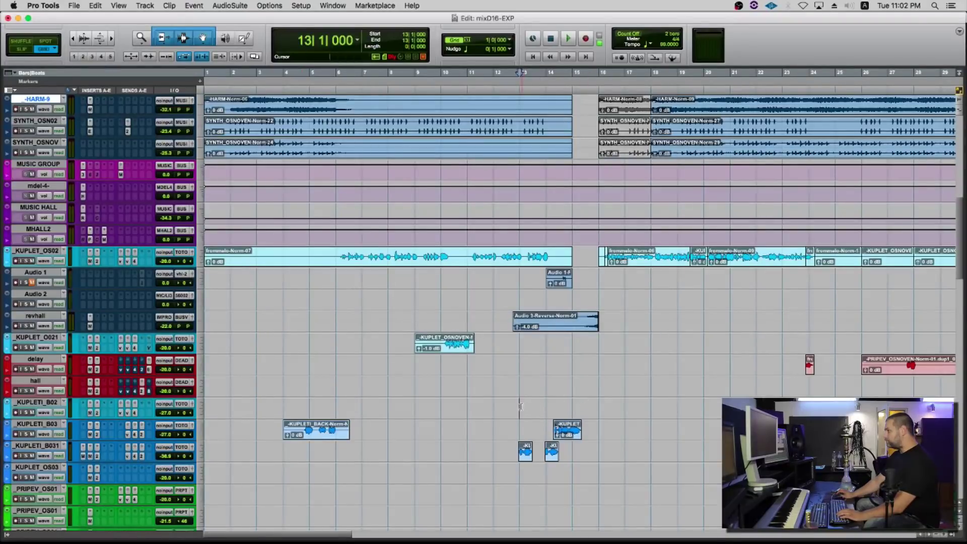
scroll(509, 403, "down", 5)
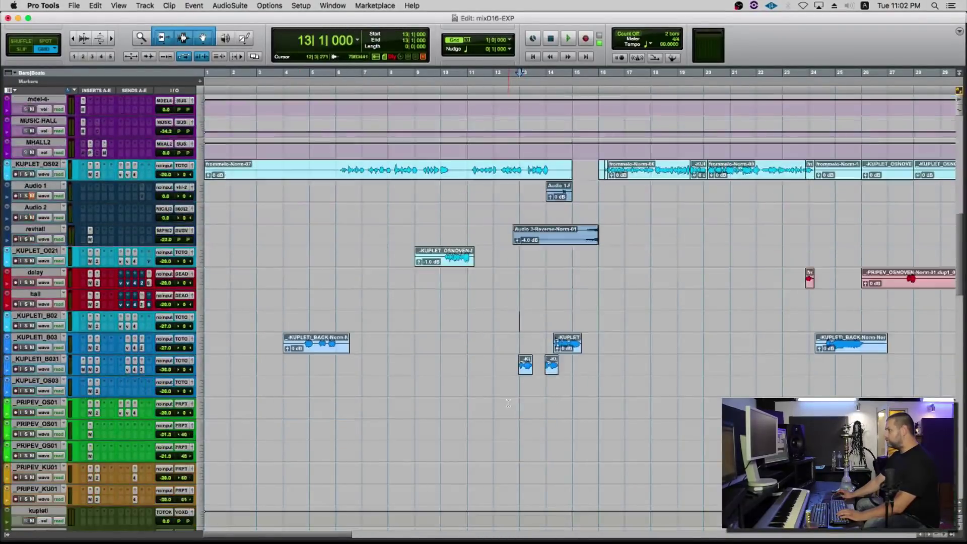
scroll(508, 403, "right", 10)
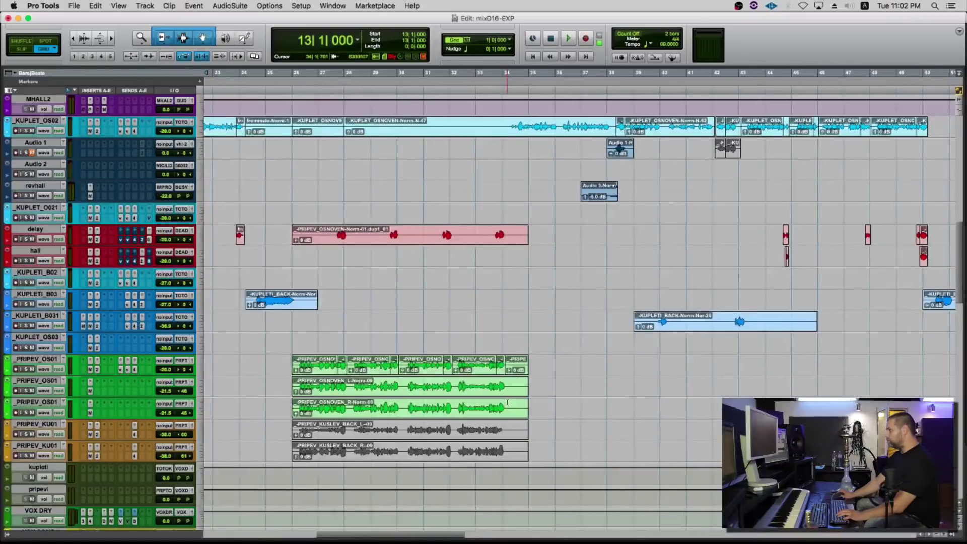
scroll(508, 402, "right", 3)
scroll(513, 382, "left", 12)
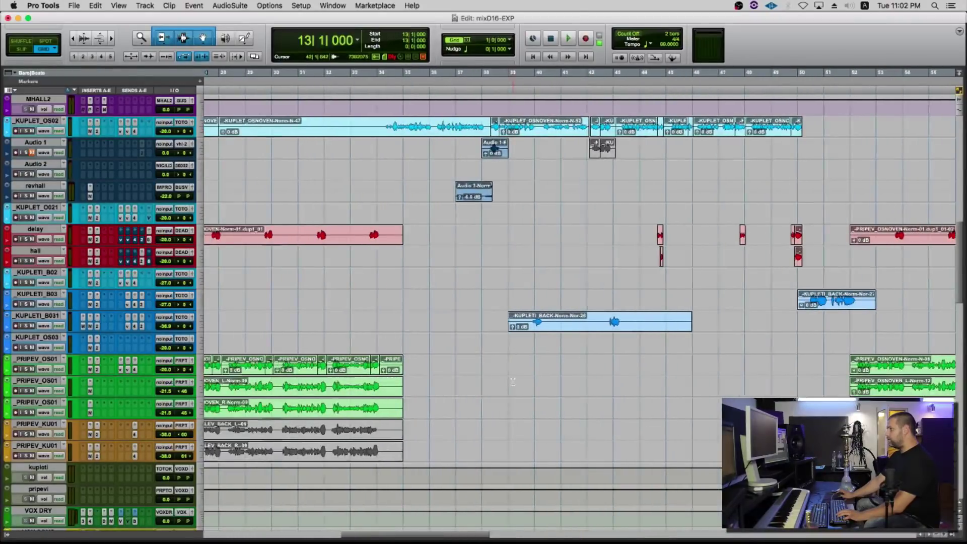
Select the first chorus clips on the PRIPEV vocal tracks from bar 26 to bar 35.
scroll(513, 381, "up", 10)
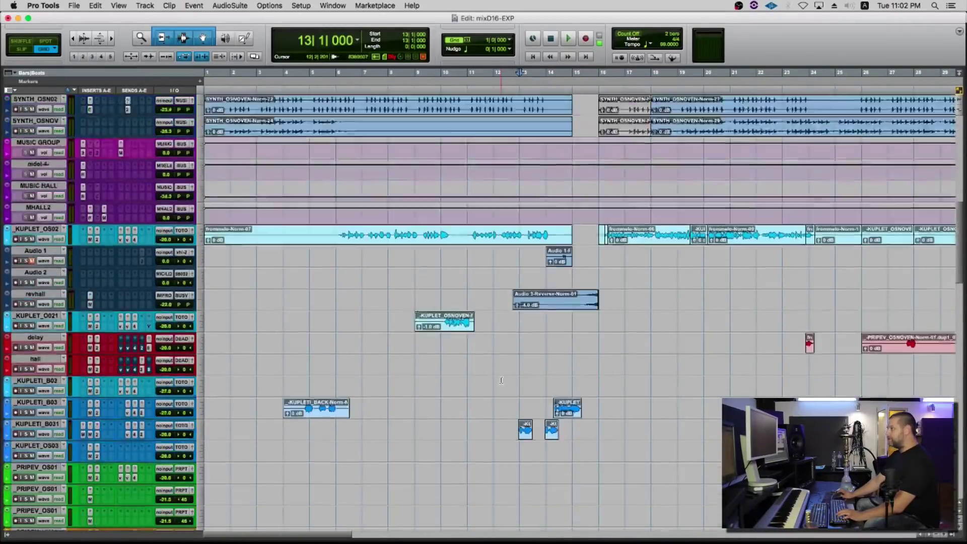
scroll(495, 384, "down", 7)
scroll(495, 383, "down", 4)
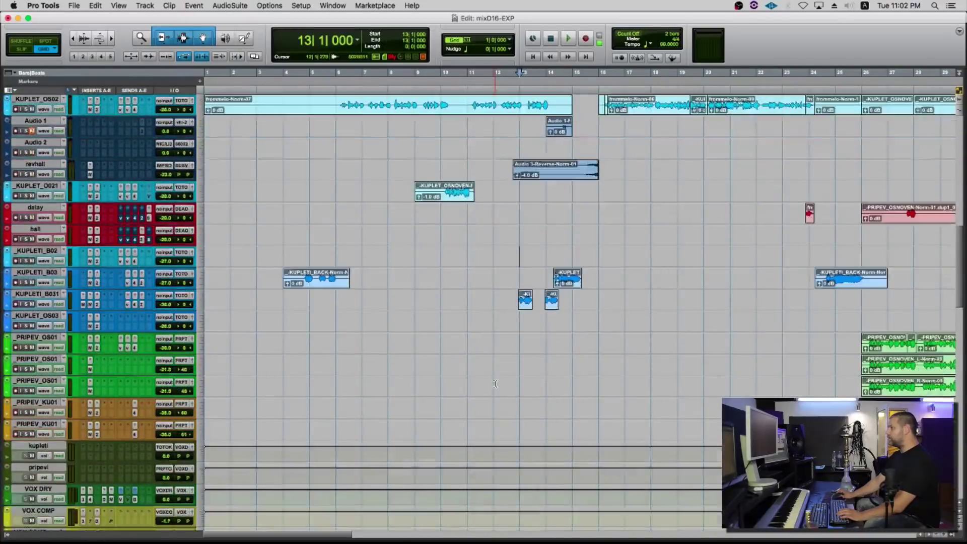
scroll(492, 383, "right", 5)
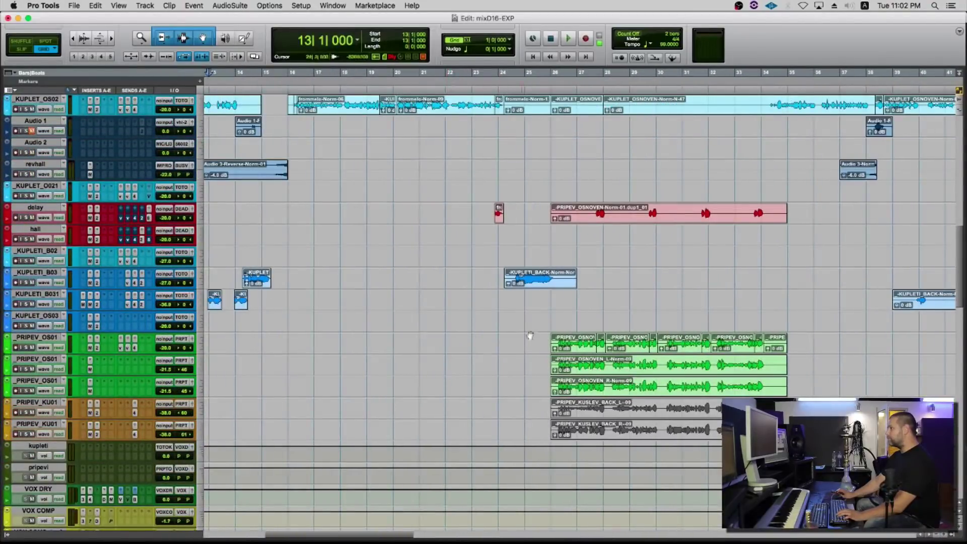
left_click_drag(547, 318, 558, 337)
scroll(111, 345, "up", 5)
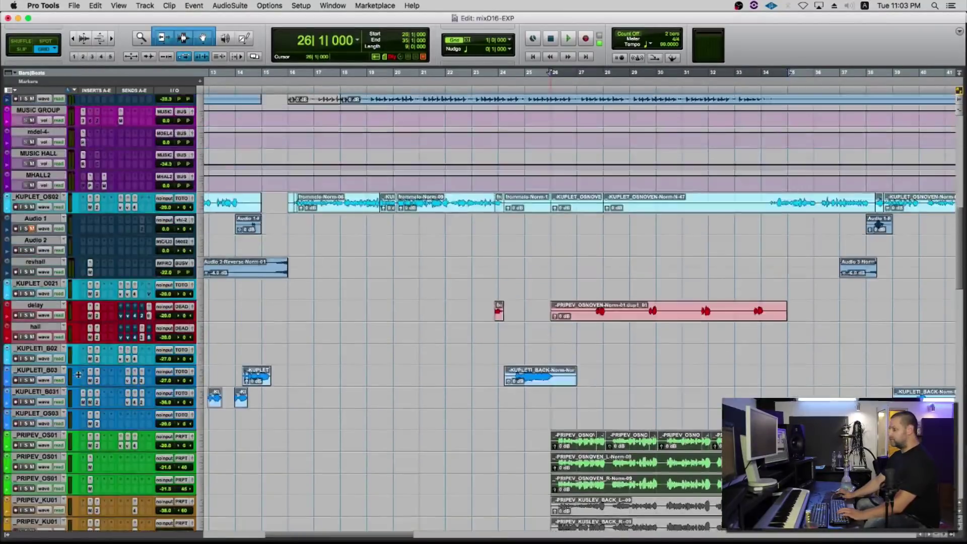
Review the vocal group, effects, VCA master and bus channels in the Mix window and return to the Edit window.
key("super+=")
scroll(584, 357, "right", 15)
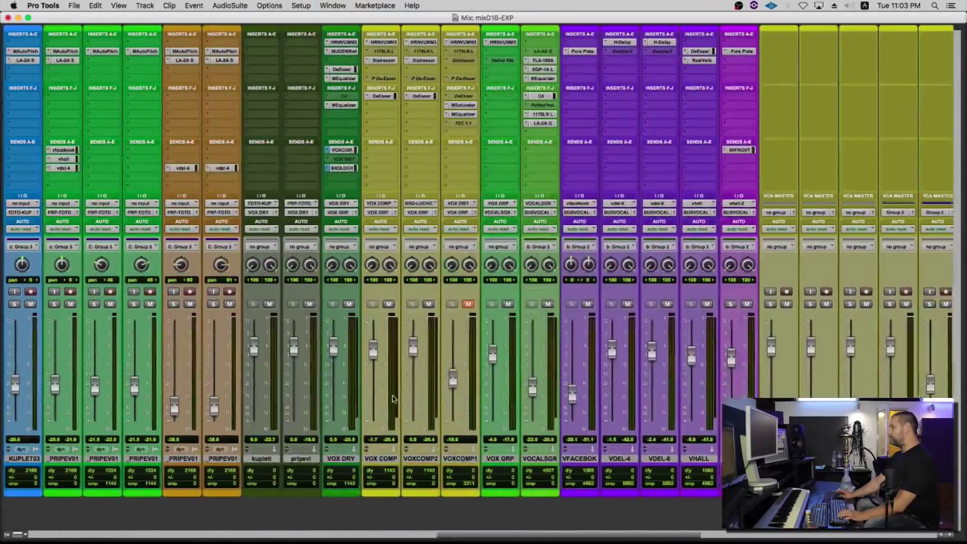
scroll(395, 396, "right", 3)
scroll(395, 396, "left", 3)
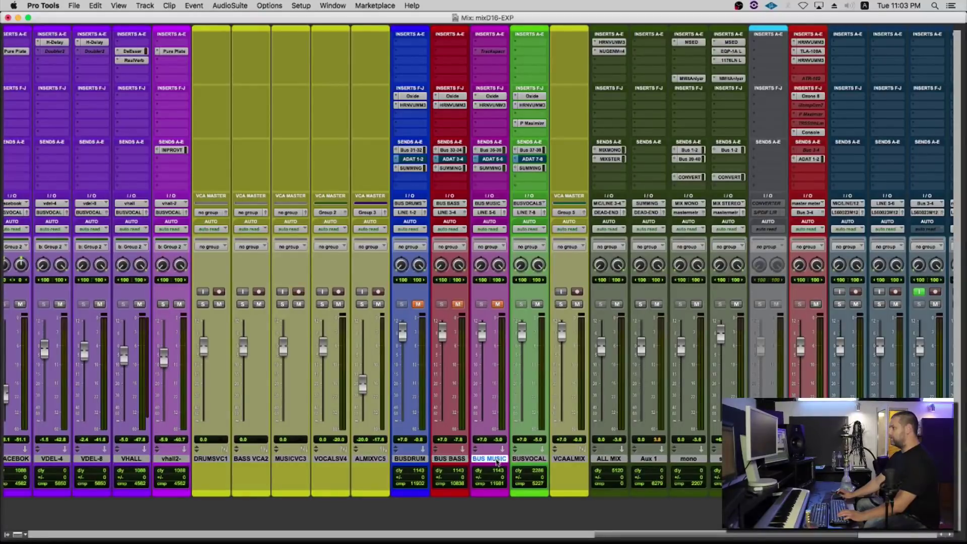
key("super+=")
scroll(463, 399, "up", 10)
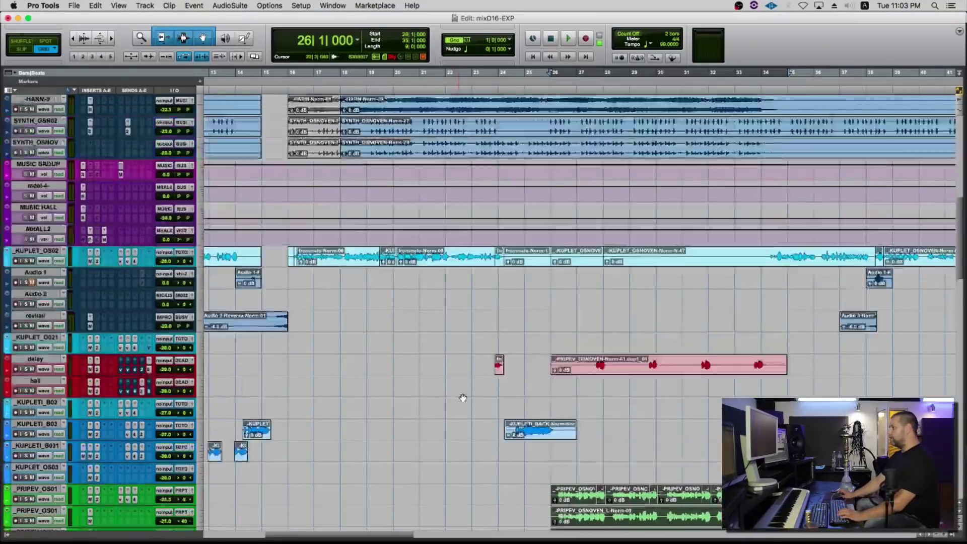
Play back the first chorus vocals on the PRIPEV tracks from bar 26, then stop playback.
scroll(462, 395, "down", 1)
left_click(546, 266)
key("space")
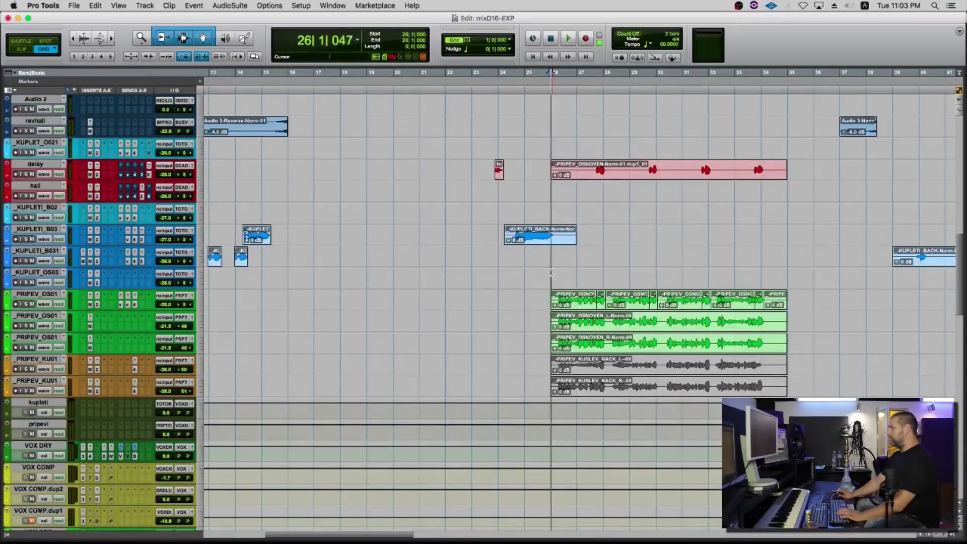
key("super+]")
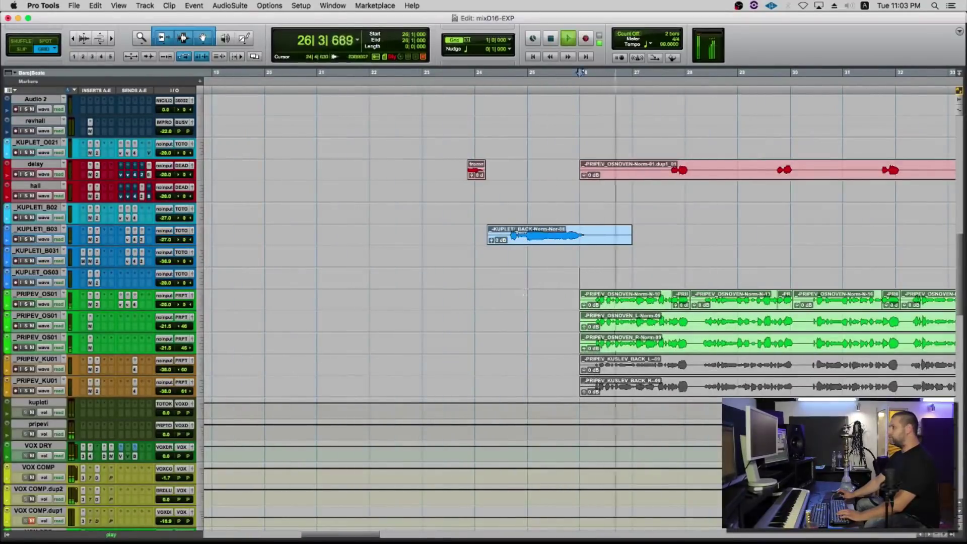
key("super+[")
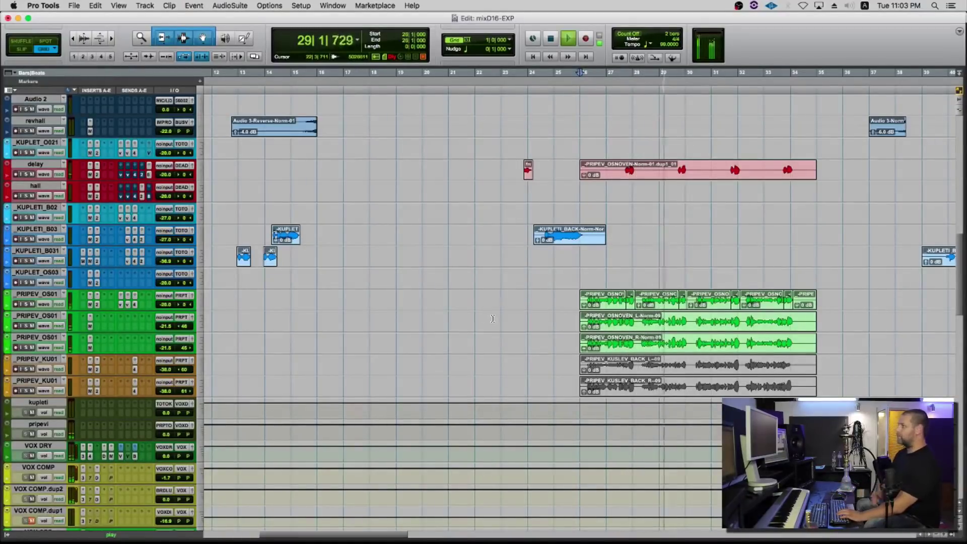
key("space")
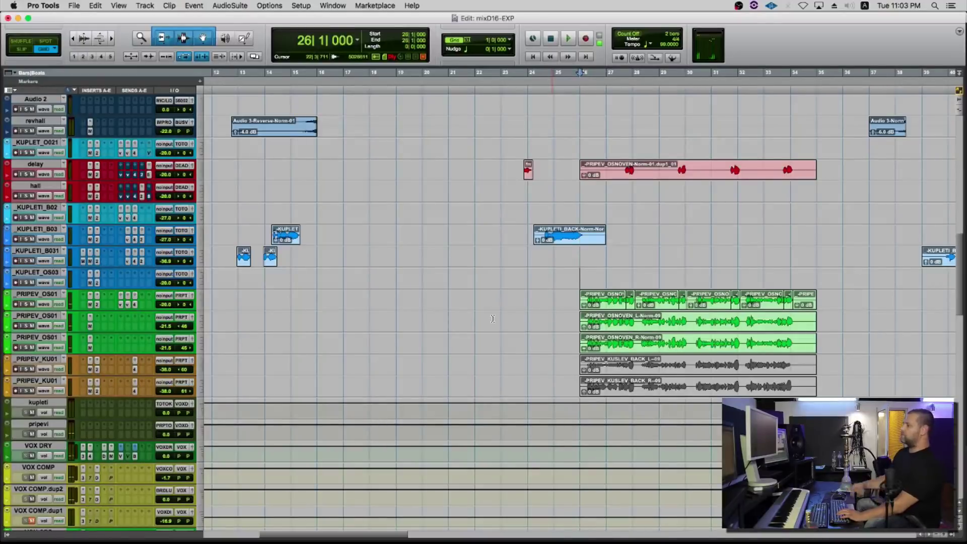
Place the edit cursor at bar 60 and inspect the second chorus's vocal, backing and delay clips.
scroll(493, 319, "right", 10)
key("r")
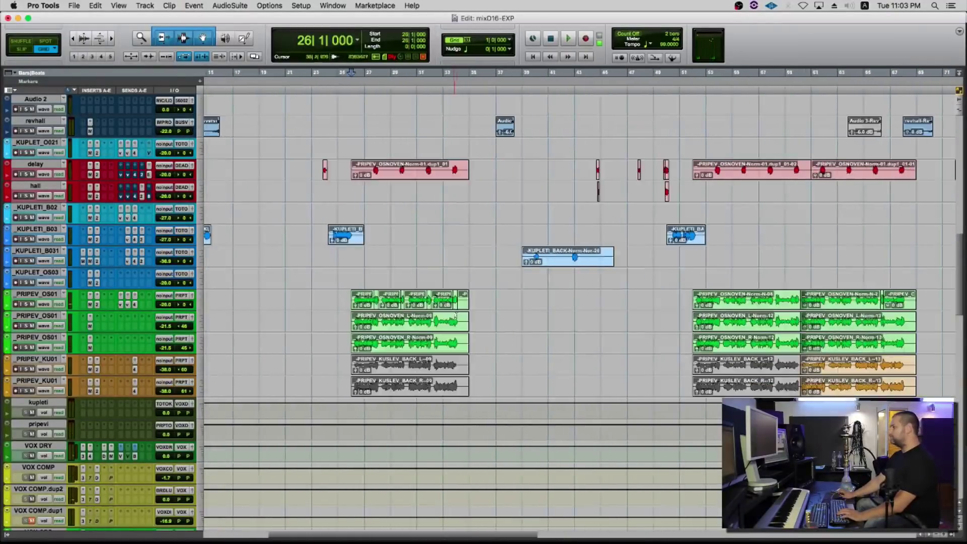
scroll(686, 300, "right", 5)
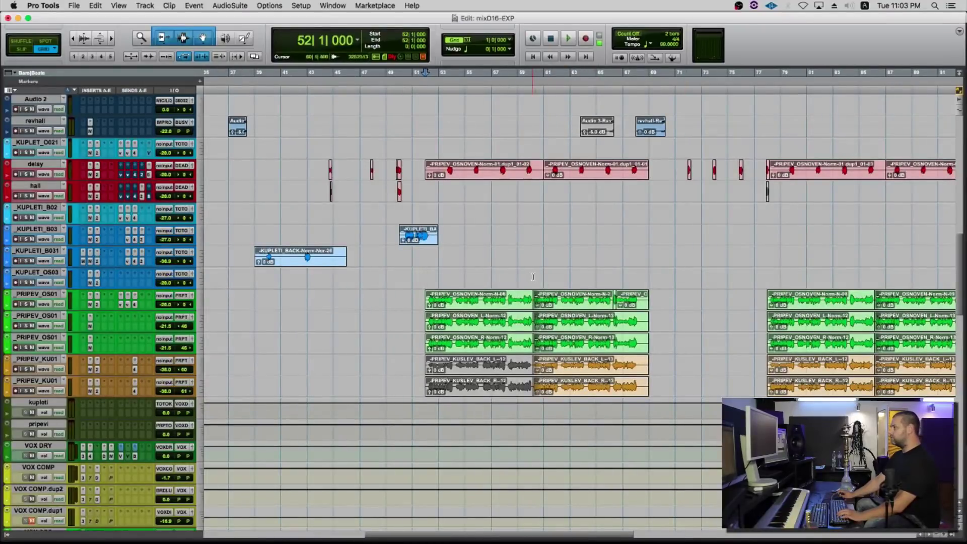
key("t")
key("t")
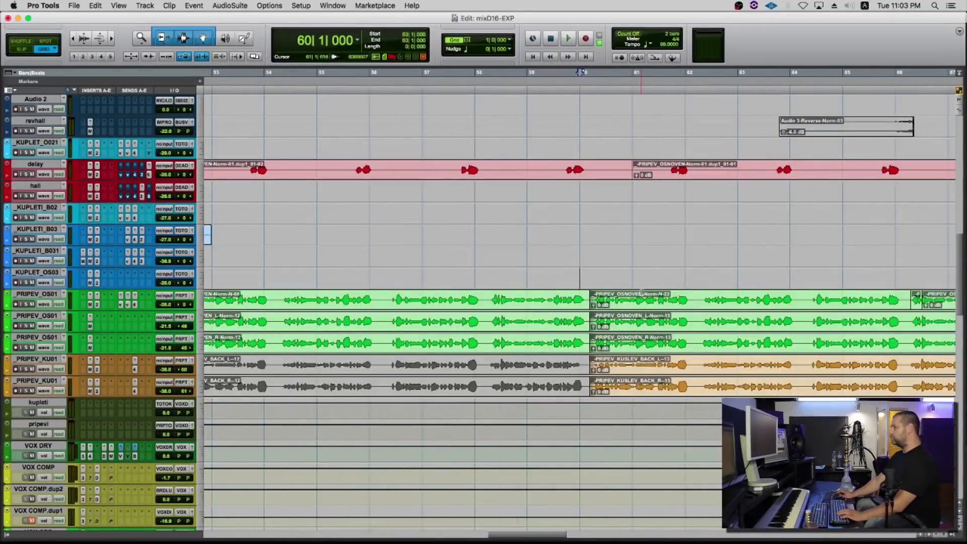
key("r")
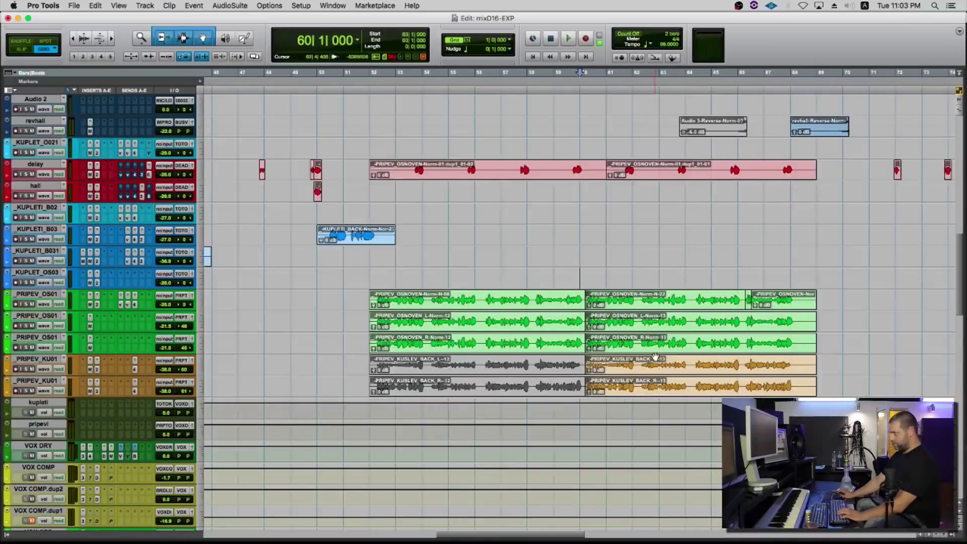
scroll(657, 348, "right", 3)
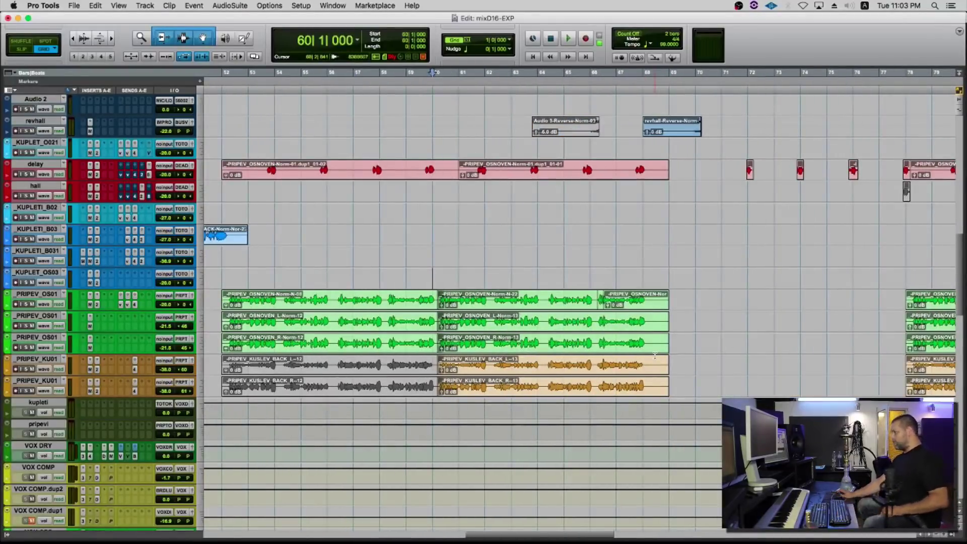
Review the drum, bass and music tracks above the vocals, selecting the SYNTH_OSNOV and -HARM-9 tracks.
scroll(568, 326, "up", 10)
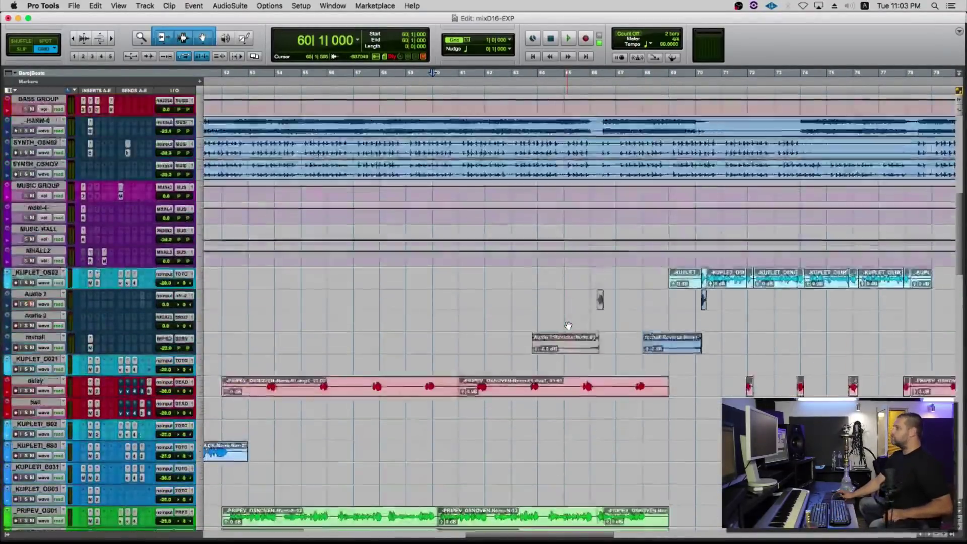
scroll(568, 326, "up", 5)
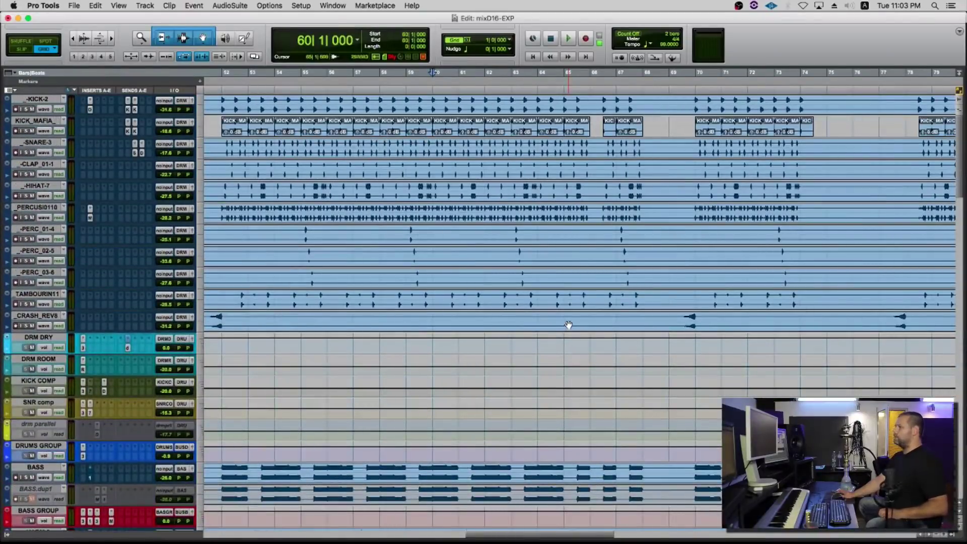
scroll(569, 325, "down", 15)
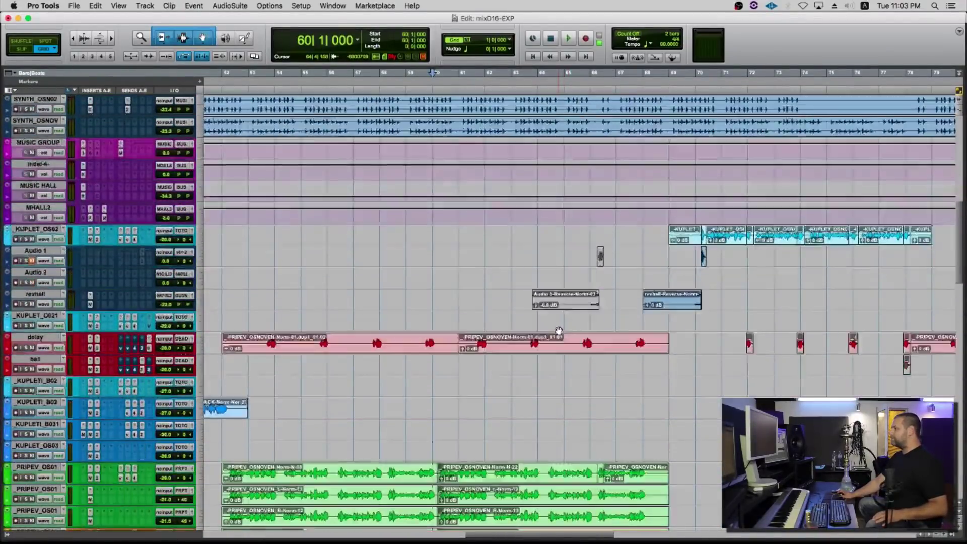
scroll(558, 330, "up", 4)
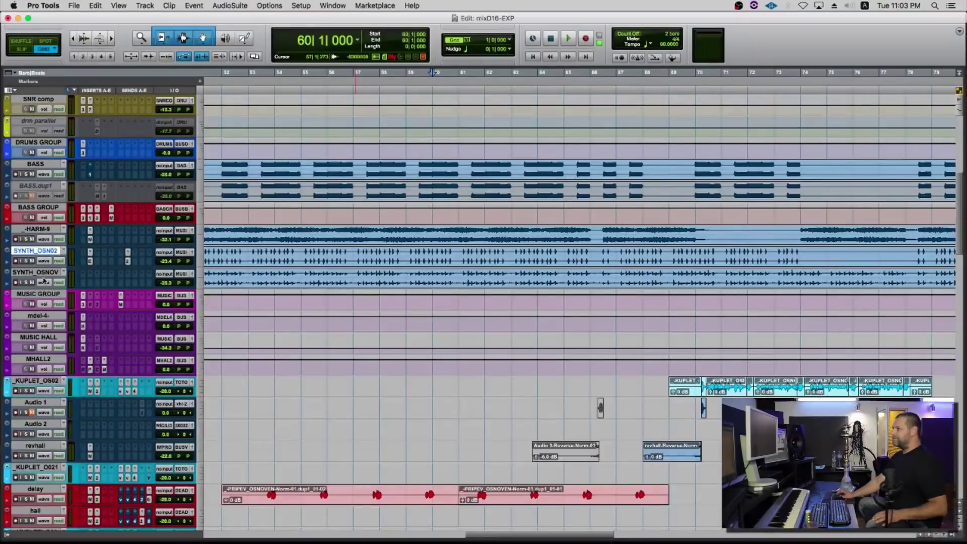
left_click(42, 275)
left_click(39, 231)
scroll(121, 301, "down", 7)
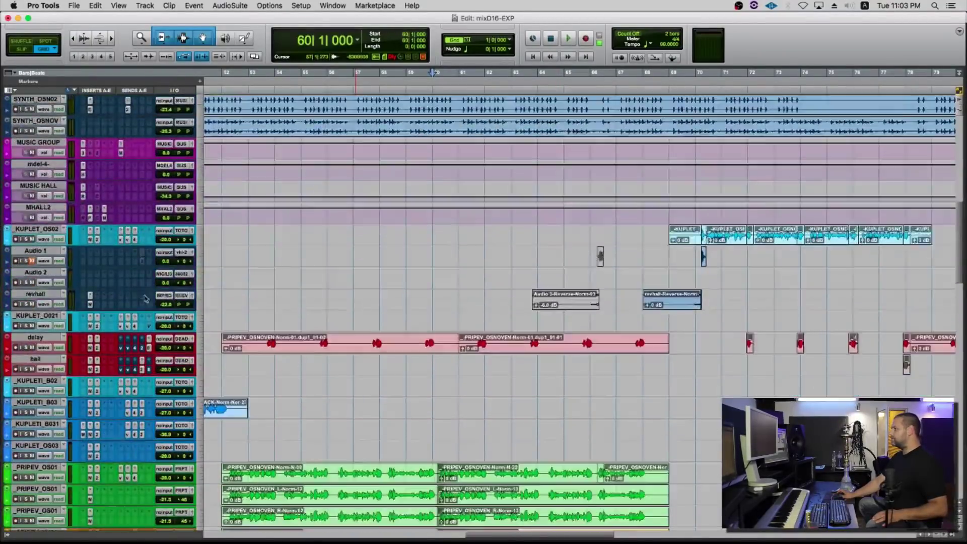
Play the second half of the second chorus from bar 60 and survey the vocal clips across the song.
scroll(427, 293, "down", 1)
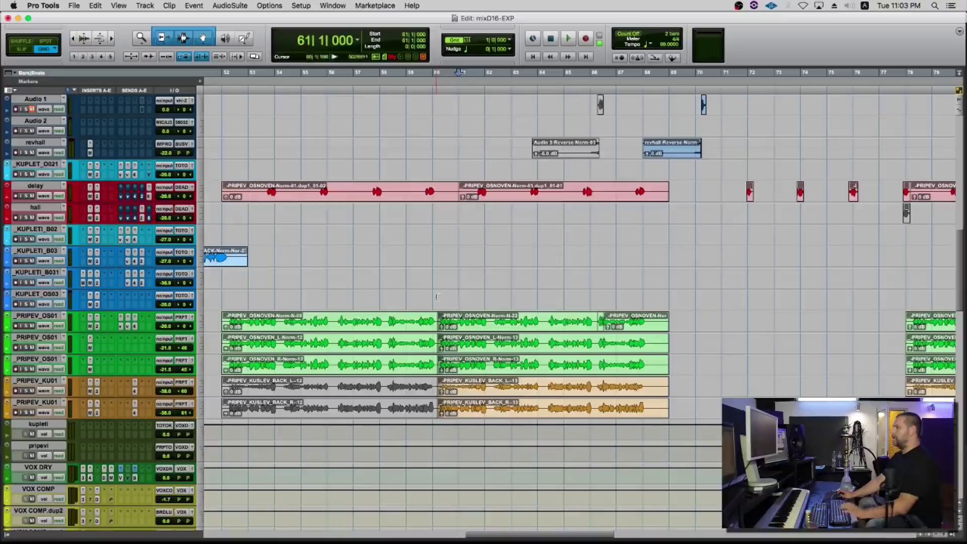
left_click(446, 295)
key("space")
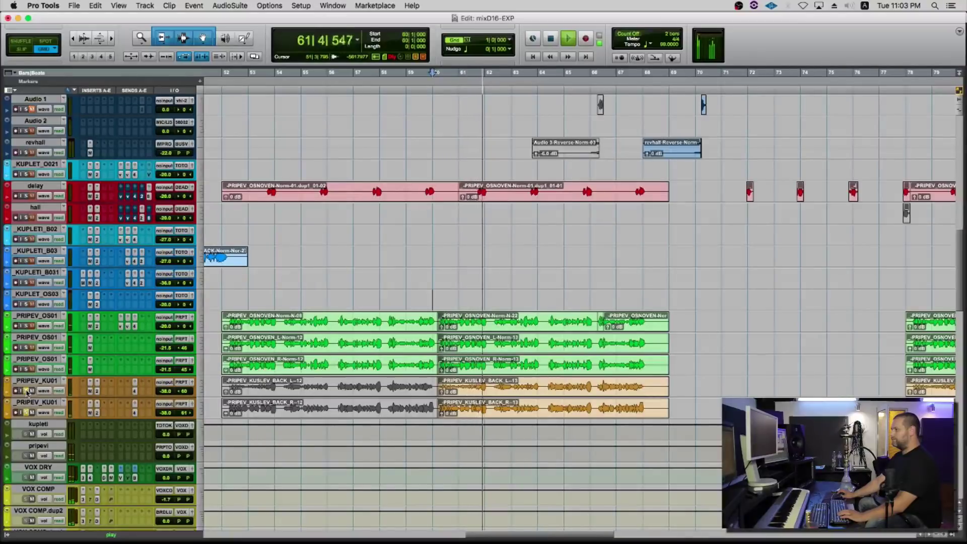
key("r")
key("r")
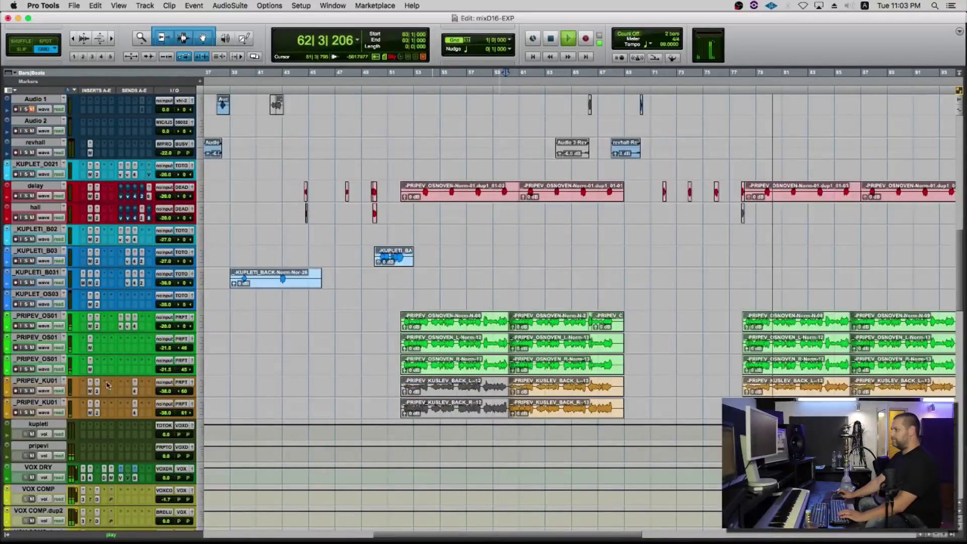
scroll(242, 390, "left", 4)
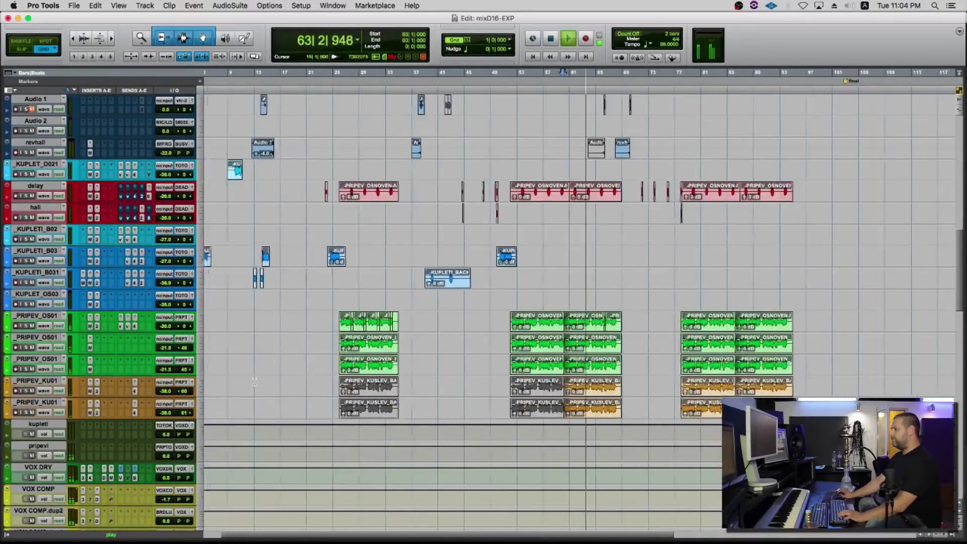
key("space")
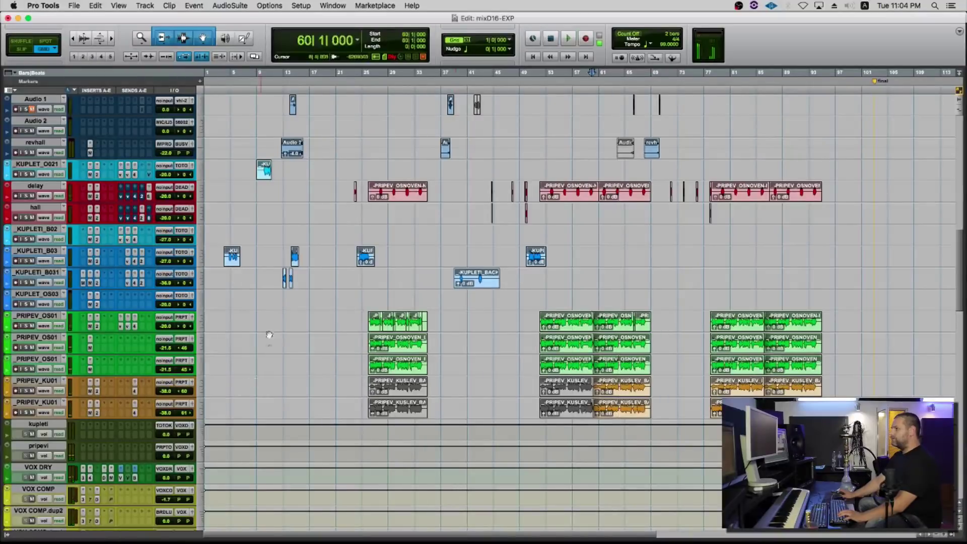
Place the edit cursor at bar 4 and play the verse backing clip on the _KUPLETI_B03 track.
left_click_drag(216, 251, 586, 259)
left_click(225, 236)
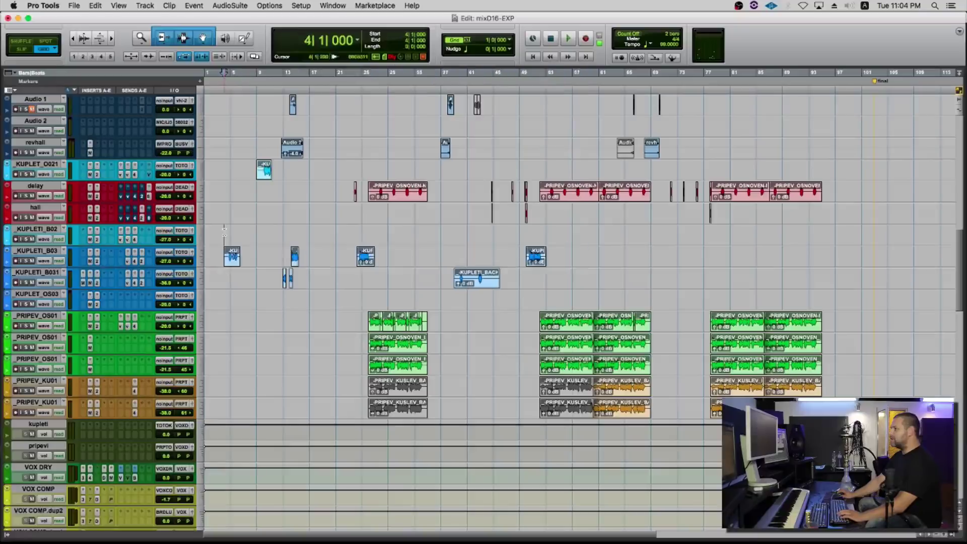
key("t")
key("t")
key("t")
scroll(386, 250, "up", 5)
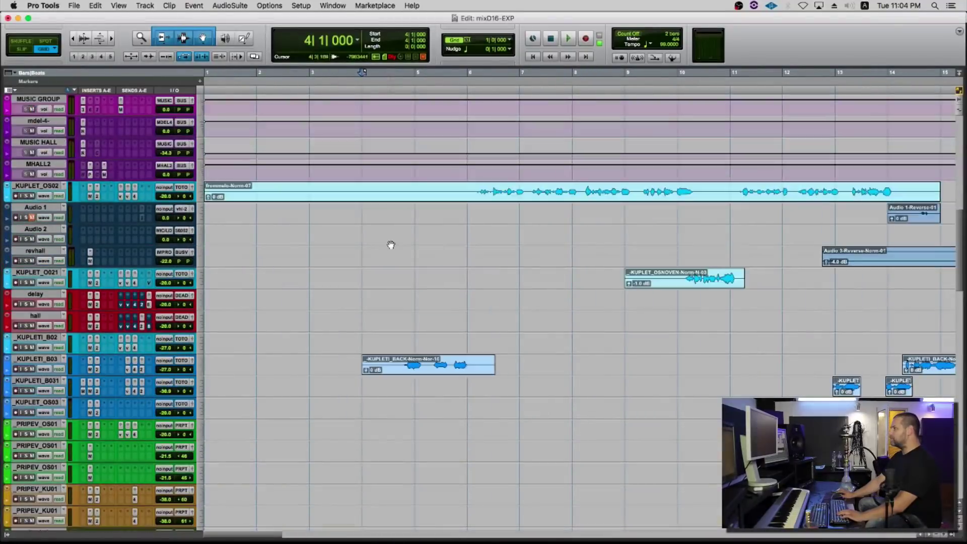
scroll(391, 243, "down", 3)
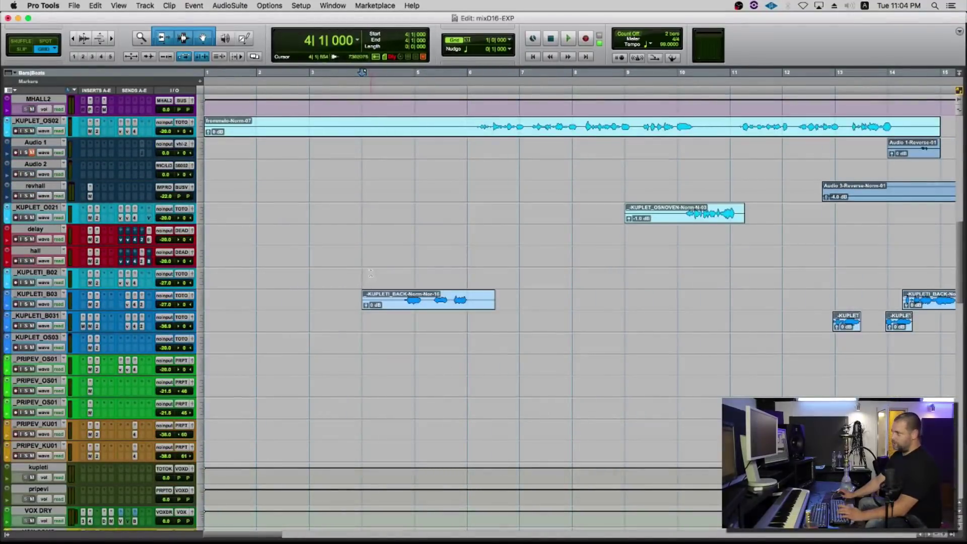
key("space")
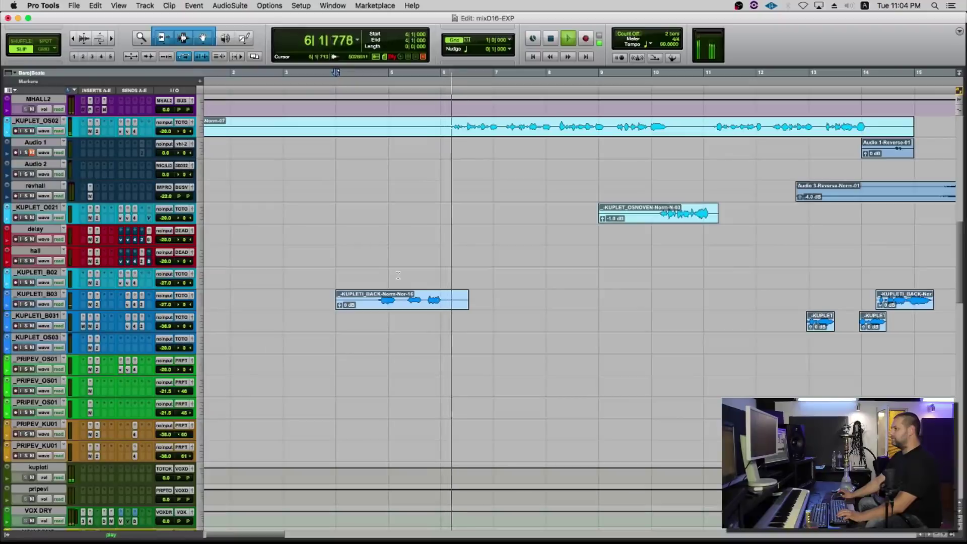
key("space")
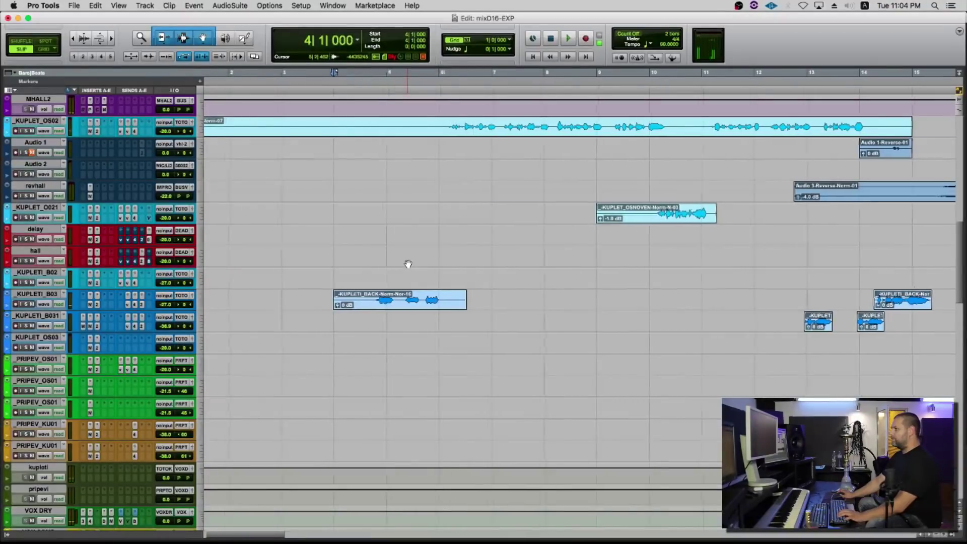
Play the _KUPLET_O021 clip from bar 10 and point out the matching passage on the _KUPLET_OS02 track.
scroll(408, 263, "right", 5)
scroll(408, 263, "left", 4)
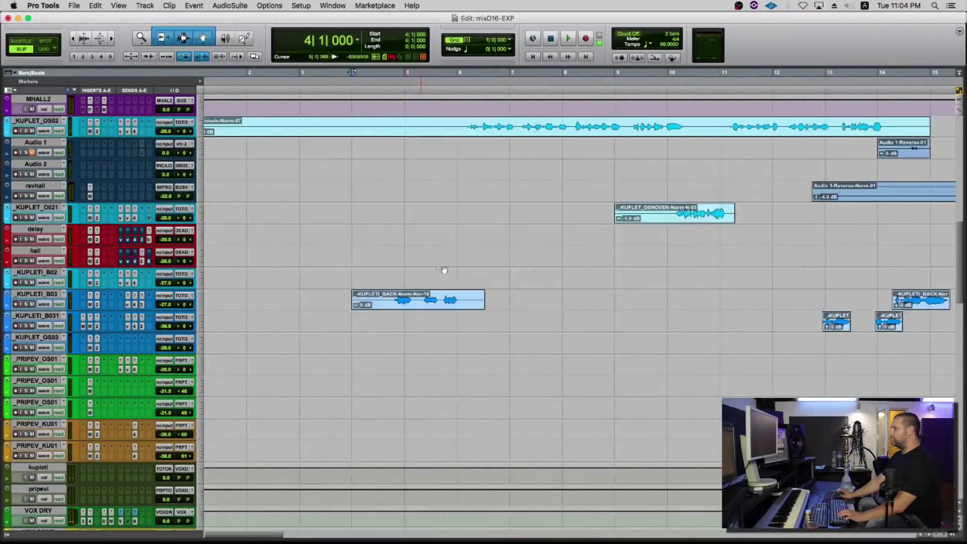
scroll(442, 272, "right", 5)
left_click(412, 208)
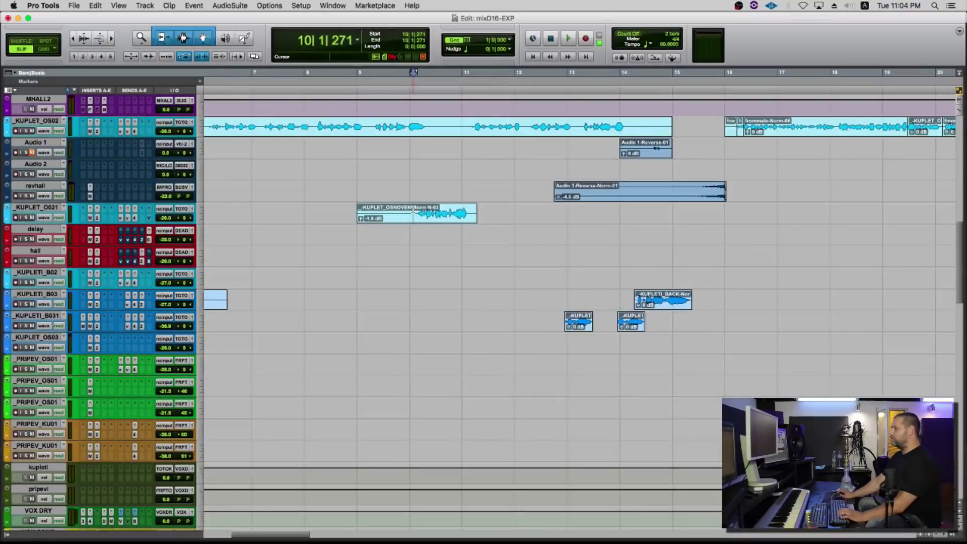
key("space")
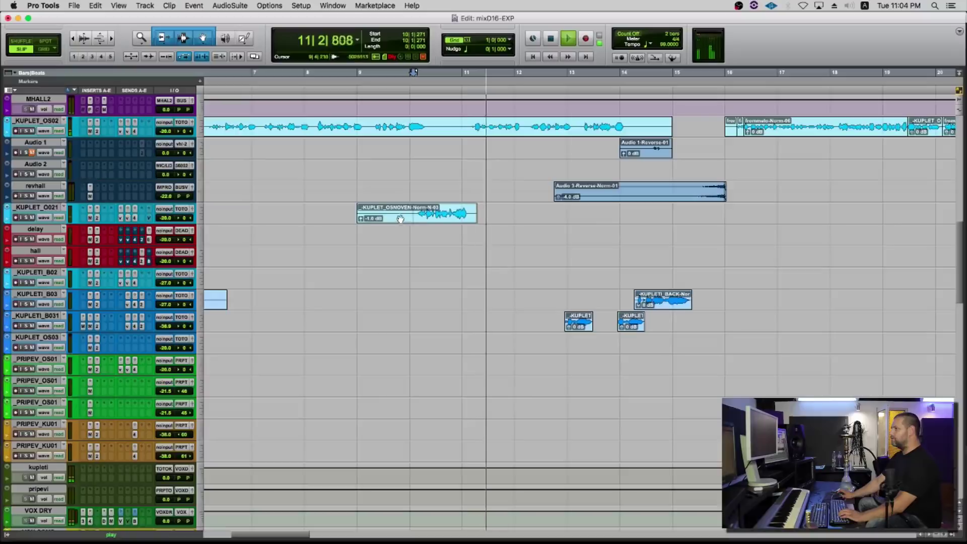
key("space")
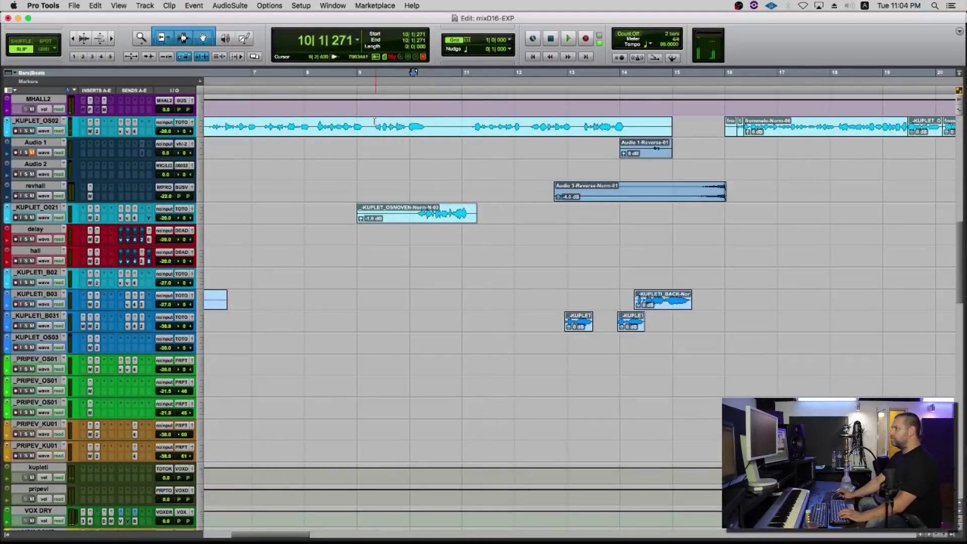
left_click_drag(374, 126, 463, 126)
left_click(434, 125)
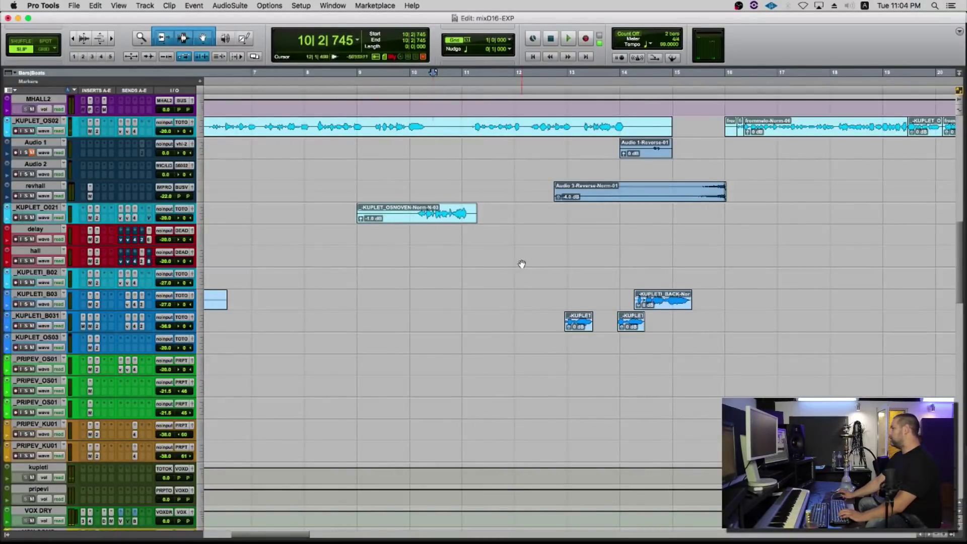
Play the verse backing clips on the _KUPLETI_B031 and _KUPLETI_B03 tracks from just before bar 13.
scroll(520, 263, "right", 3)
left_click(481, 298)
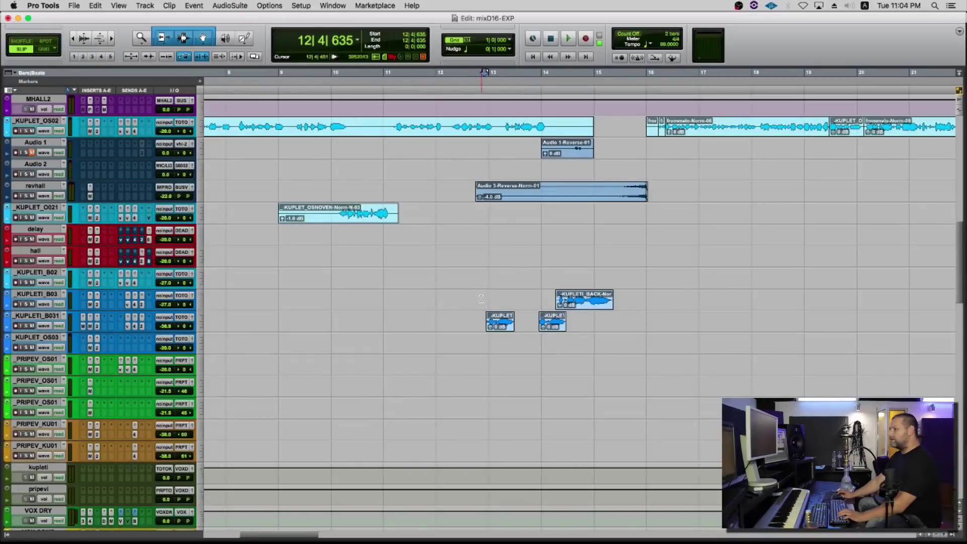
left_click(479, 298)
key("space")
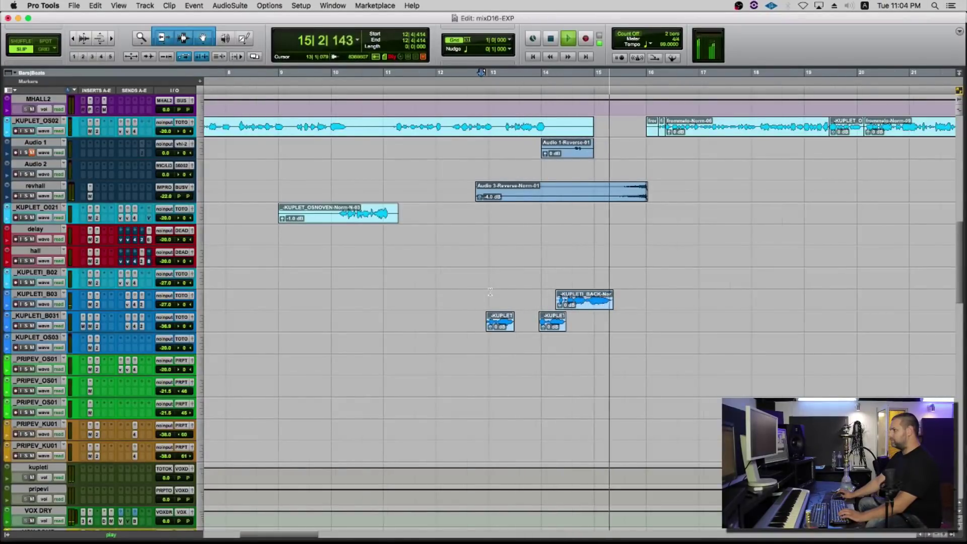
key("r")
key("space")
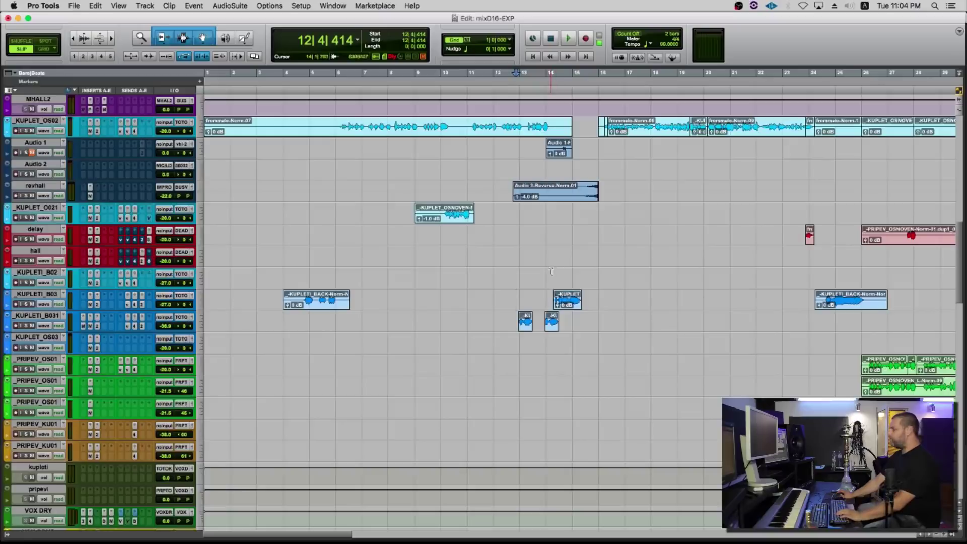
Zoom in on the reversed clip at bar 14 of the Audio 1 track, then hide the track and make it inactive.
scroll(551, 260, "up", 5)
left_click(575, 273)
key("t")
key("t")
key("t")
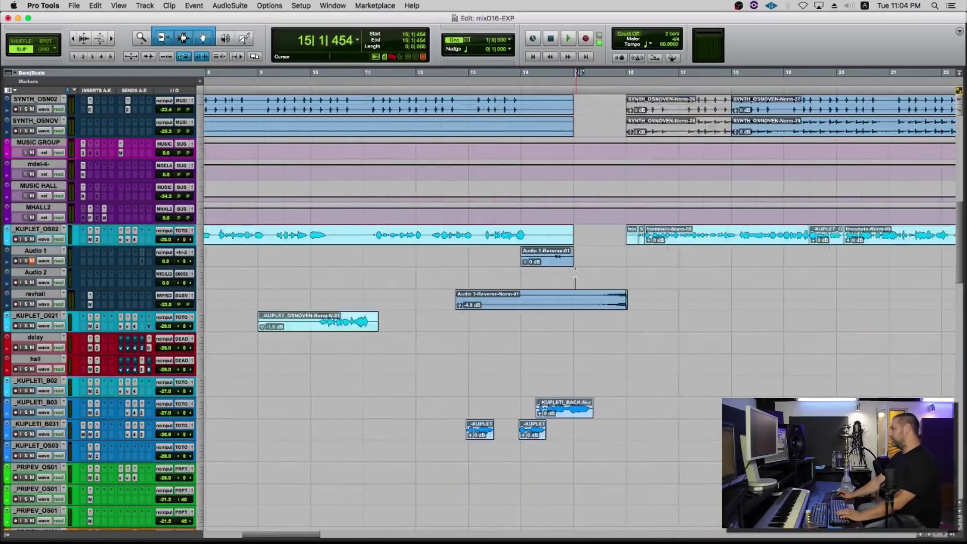
left_click(413, 256)
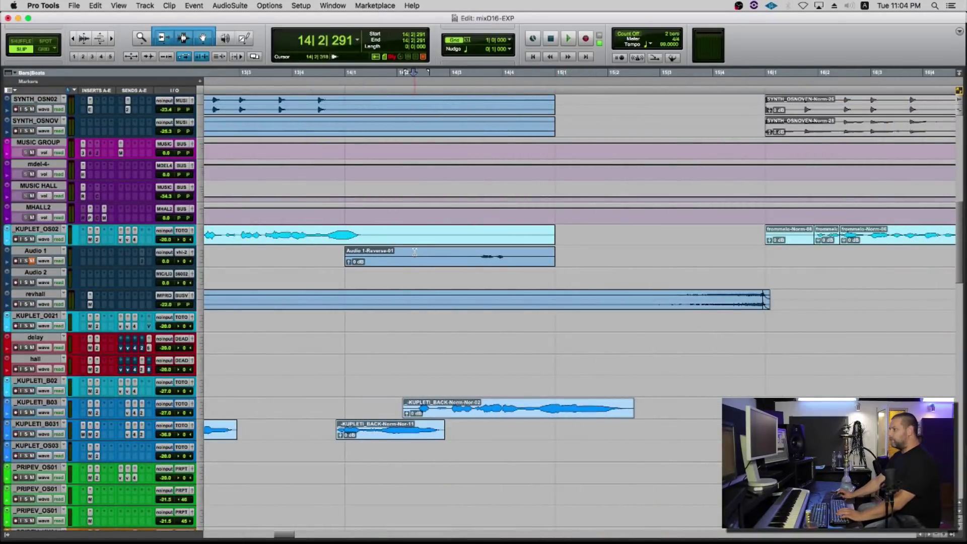
key("r")
right_click(31, 251)
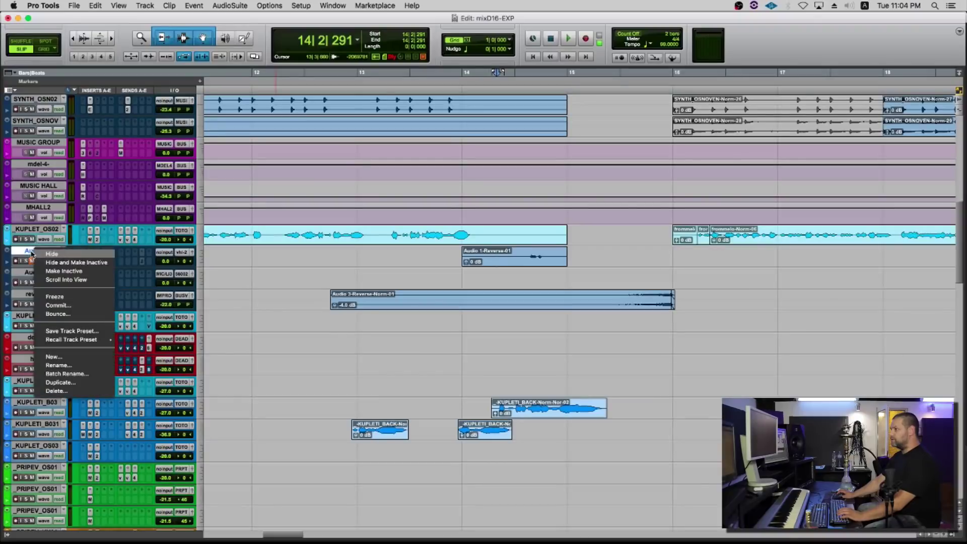
left_click(63, 263)
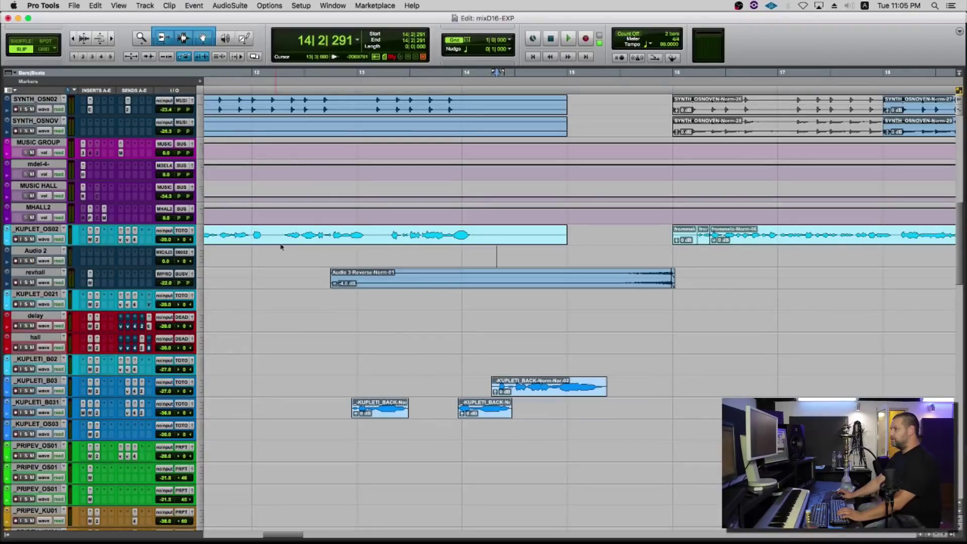
Zoom out to the song overview and point out the verse tracks by selecting _KUPLET_OS02, _KUPLET_O021 and _KUPLETI_B03 in turn.
key("r")
key("r")
left_click(473, 256)
key("r")
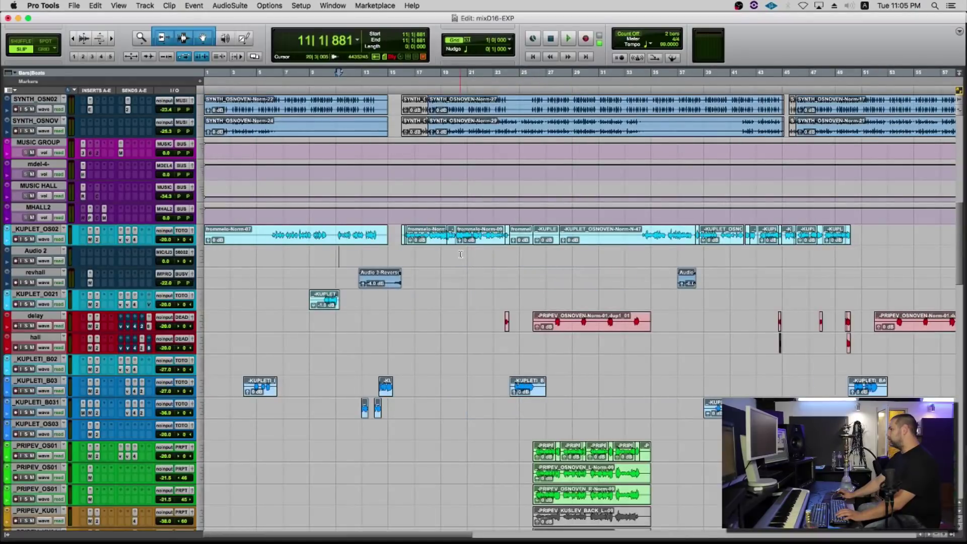
scroll(75, 237, "up", 1)
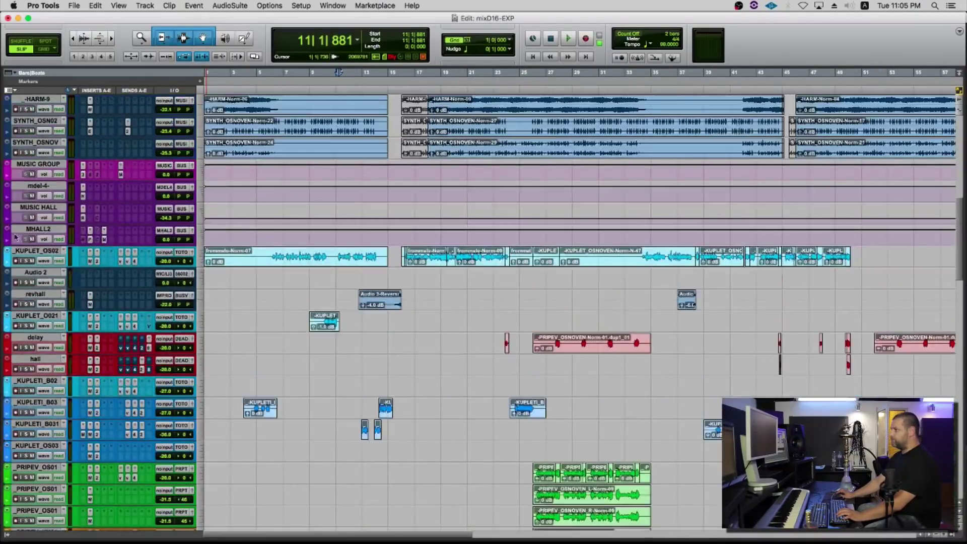
left_click(38, 251)
scroll(38, 252, "down", 6)
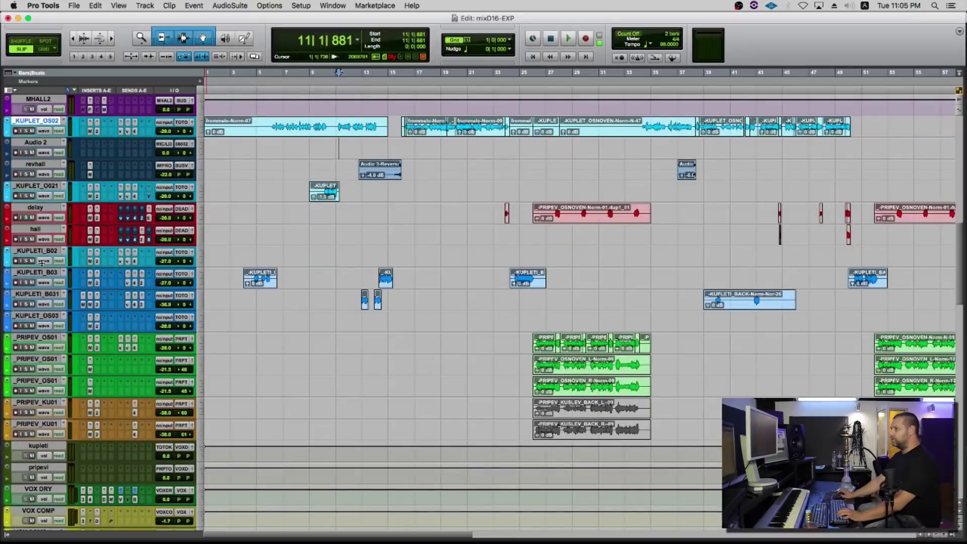
left_click(49, 186)
left_click(42, 273)
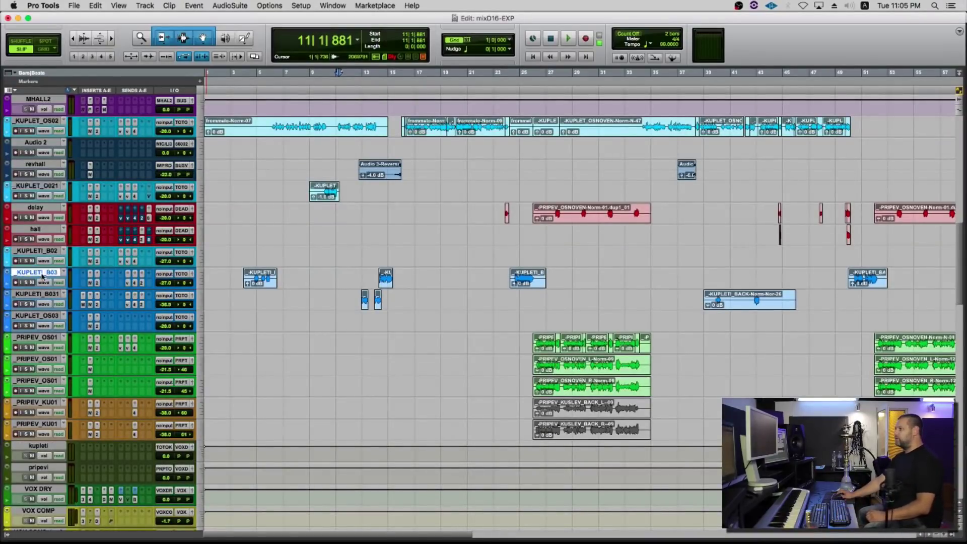
Select all the chorus tracks from the first _PRIPEV_OS01 through the last _PRIPEV_KU01.
scroll(42, 283, "down", 3)
scroll(43, 283, "up", 1)
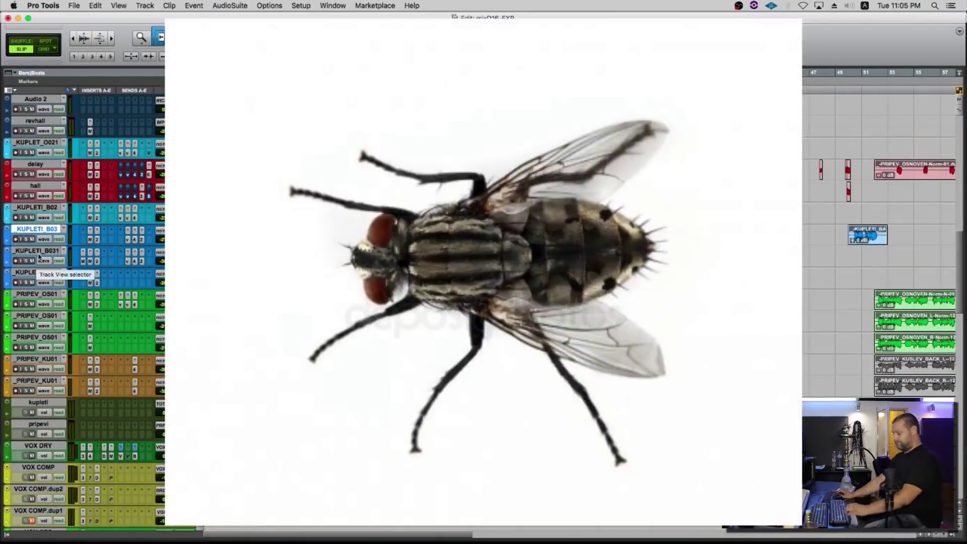
left_click(36, 293)
left_click(39, 378, "shift")
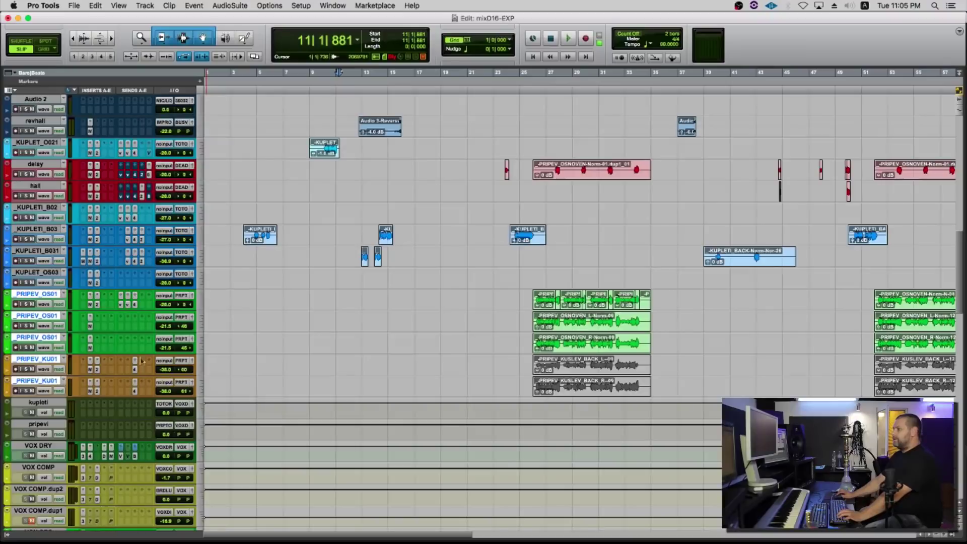
Point out the kupleti and pripevi submix tracks below the chorus vocals by selecting each in turn.
scroll(22, 347, "down", 4)
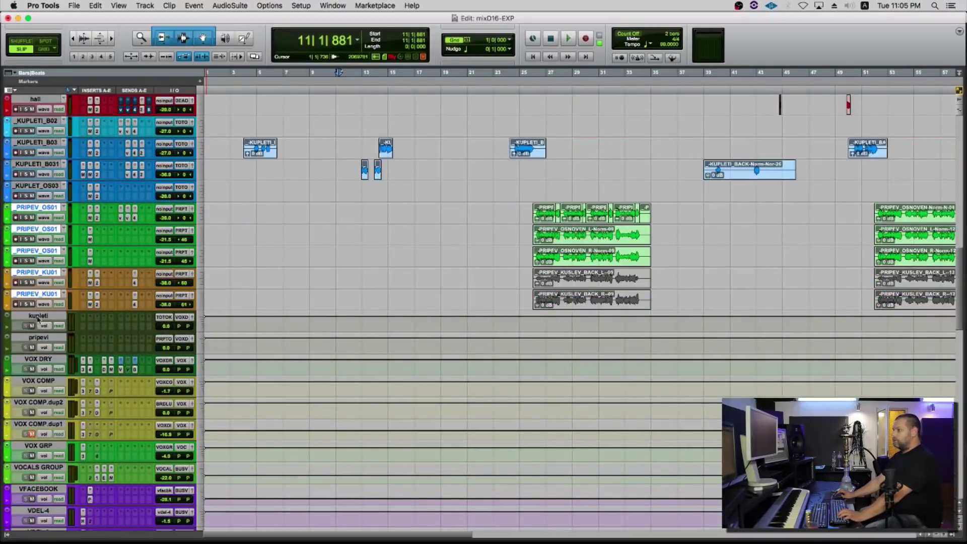
left_click(43, 318)
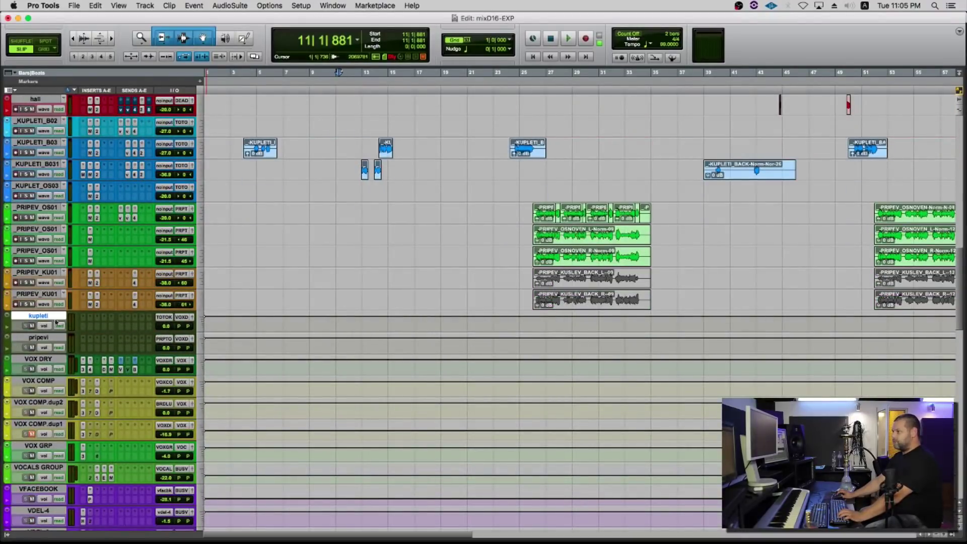
left_click(53, 339)
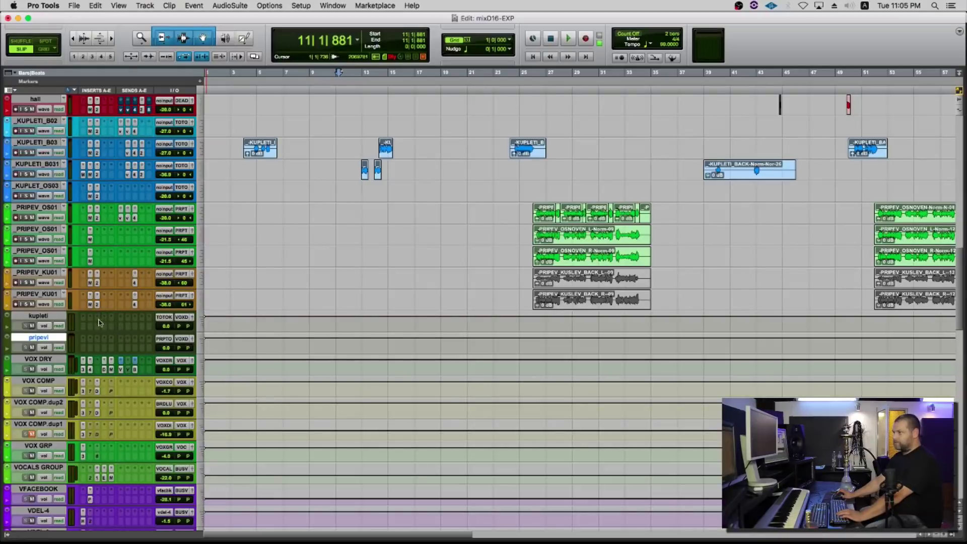
left_click(48, 317)
Show the Mix window and point out the verse vocal channels and the kupleti and pripevi submix channels.
key("super+equal")
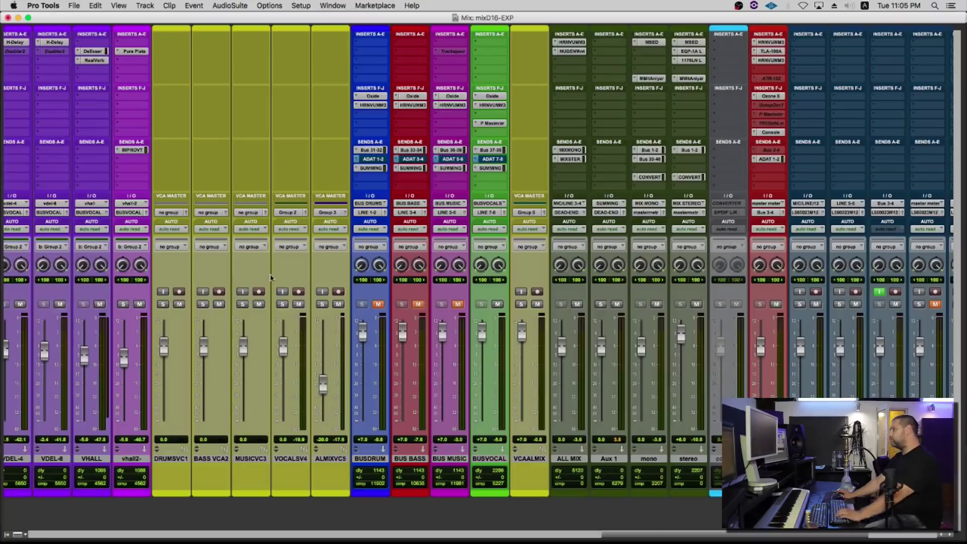
scroll(270, 278, "left", 15)
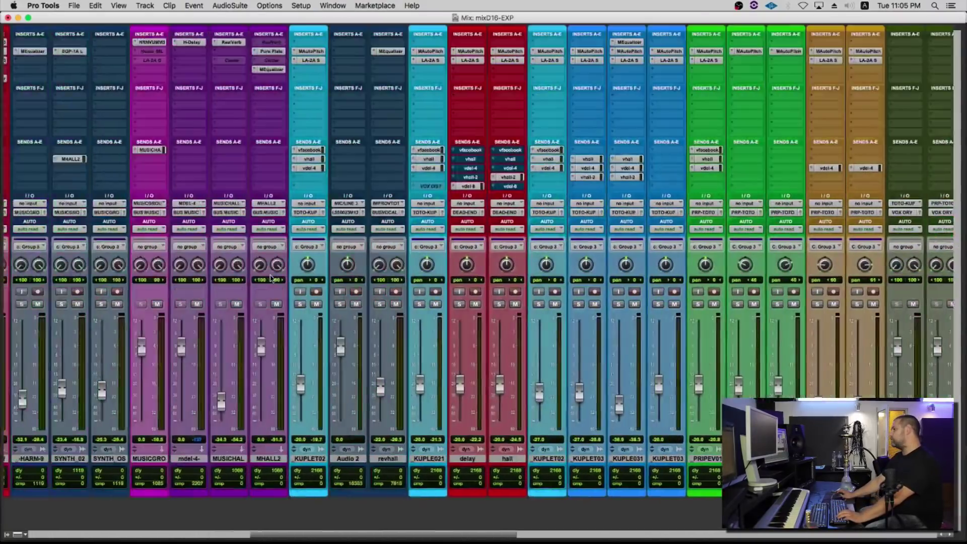
scroll(271, 279, "right", 10)
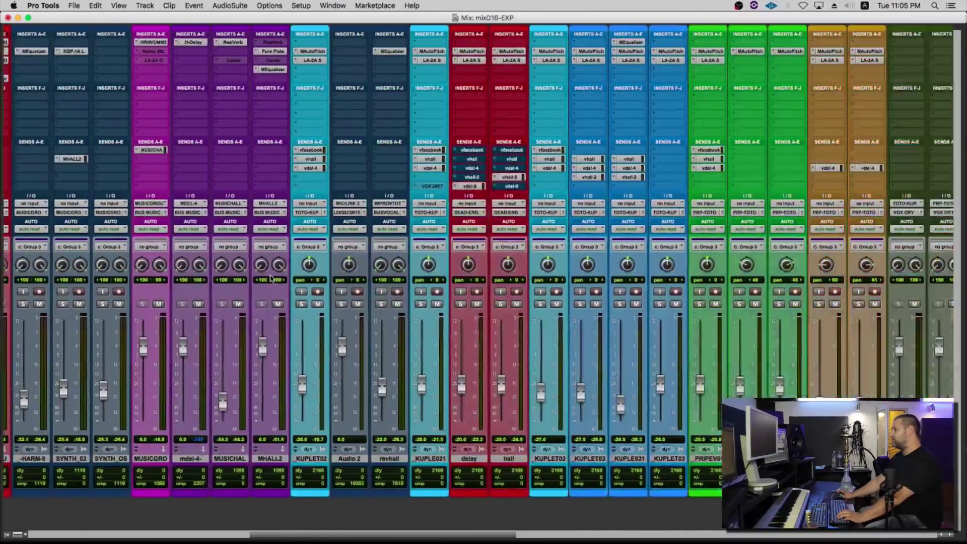
scroll(271, 279, "left", 3)
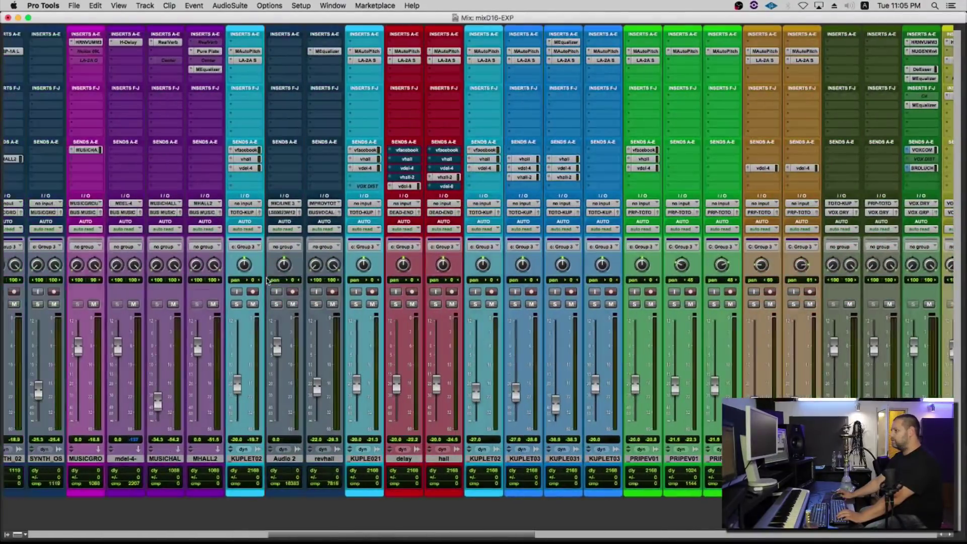
scroll(255, 449, "right", 6)
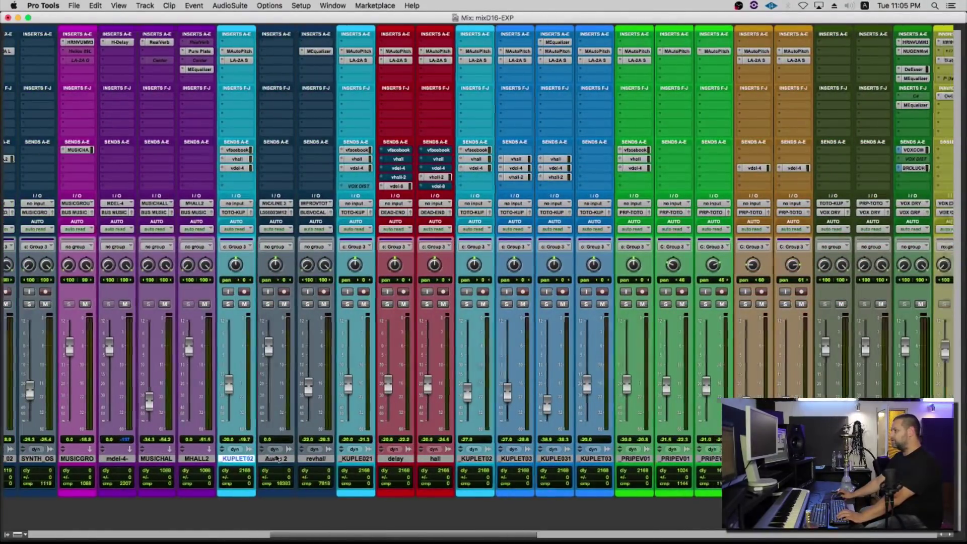
left_click(552, 459, "shift")
left_click(577, 459)
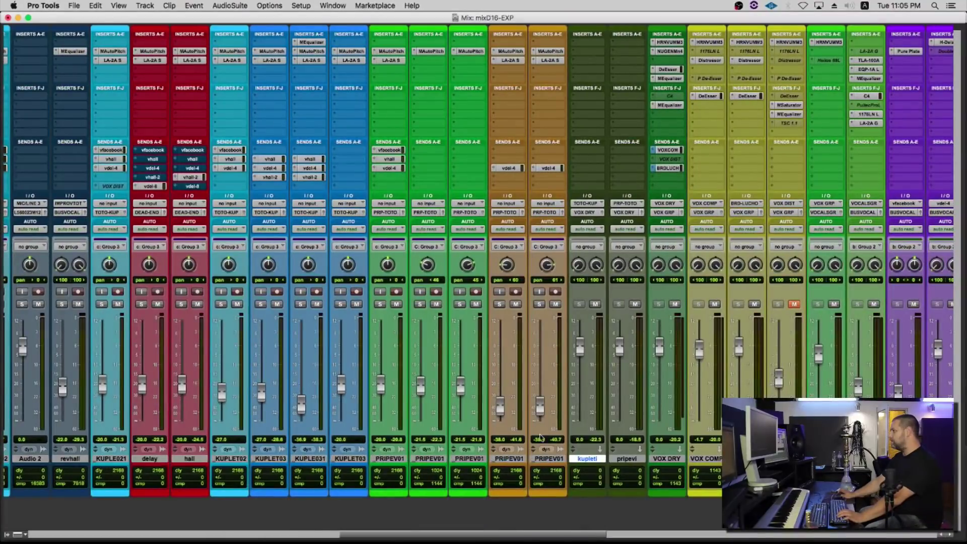
left_click(629, 459)
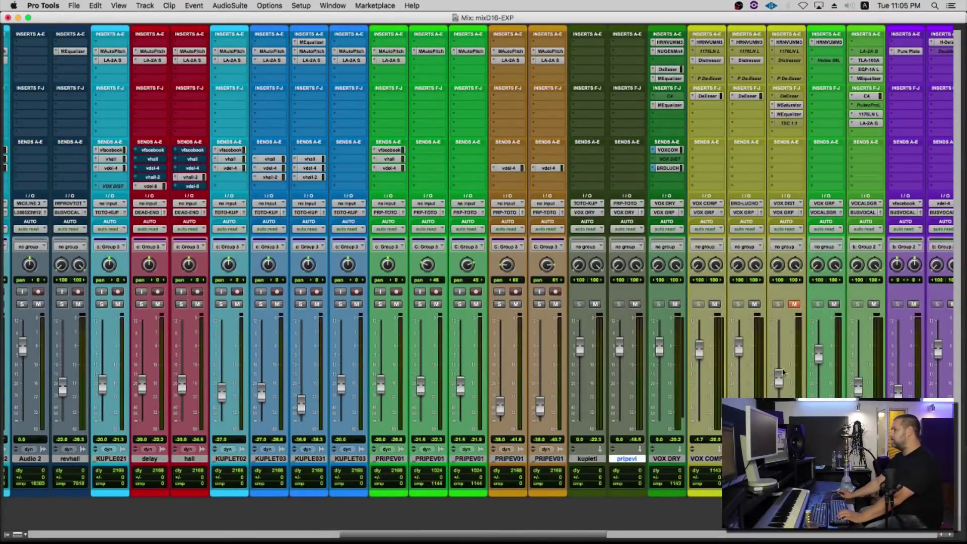
Select the VOX DRY channel and open its HoRNet VU Meter MK3 insert, placing the plug-in window clear of the channel's inserts.
scroll(574, 438, "right", 4)
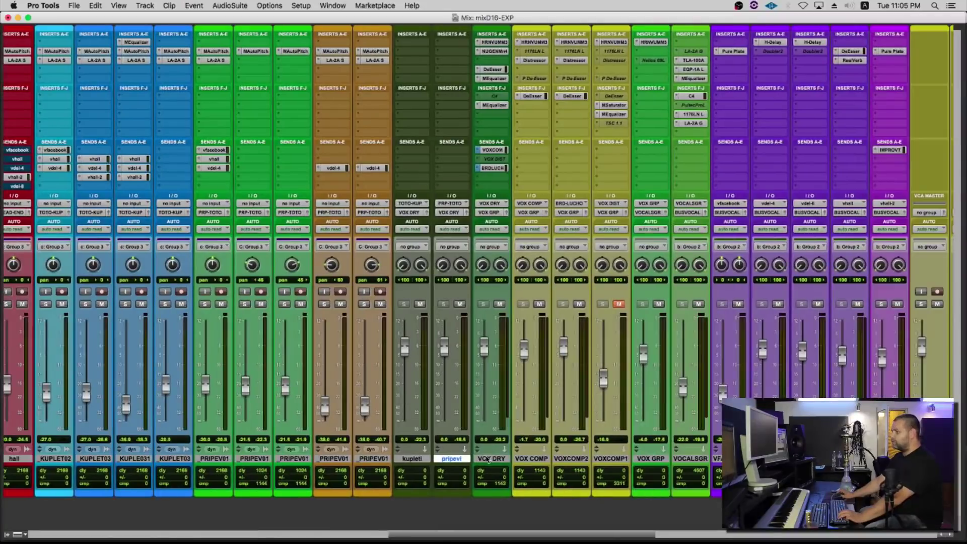
left_click(487, 459)
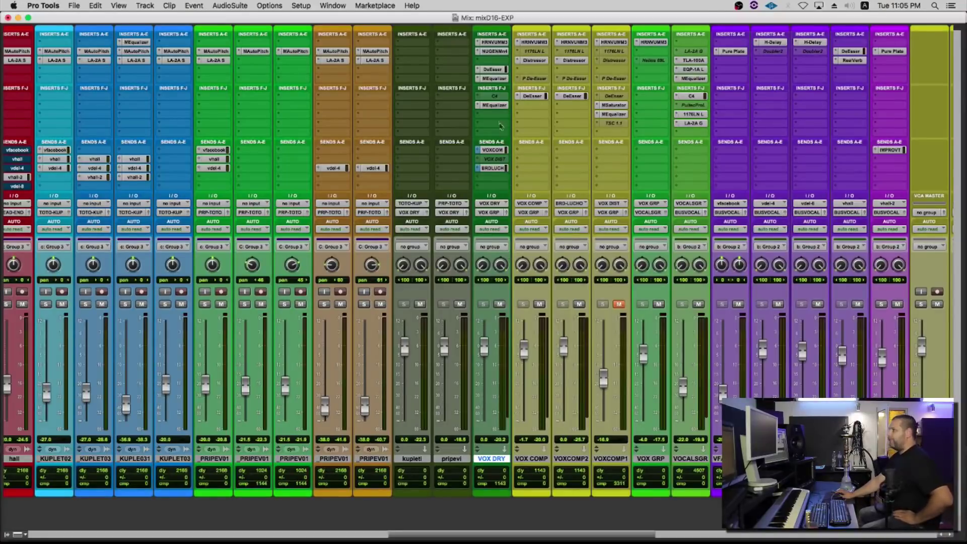
left_click(492, 42)
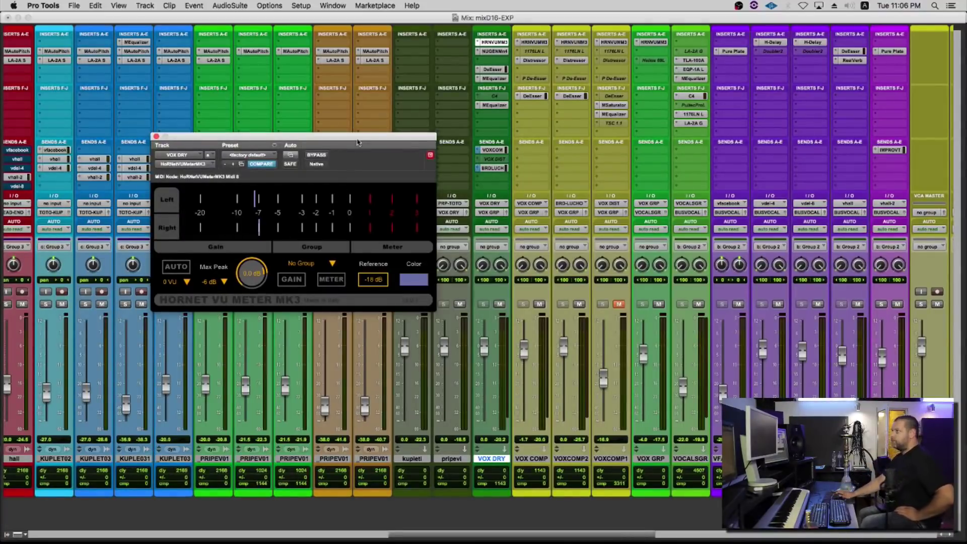
left_click_drag(358, 143, 552, 173)
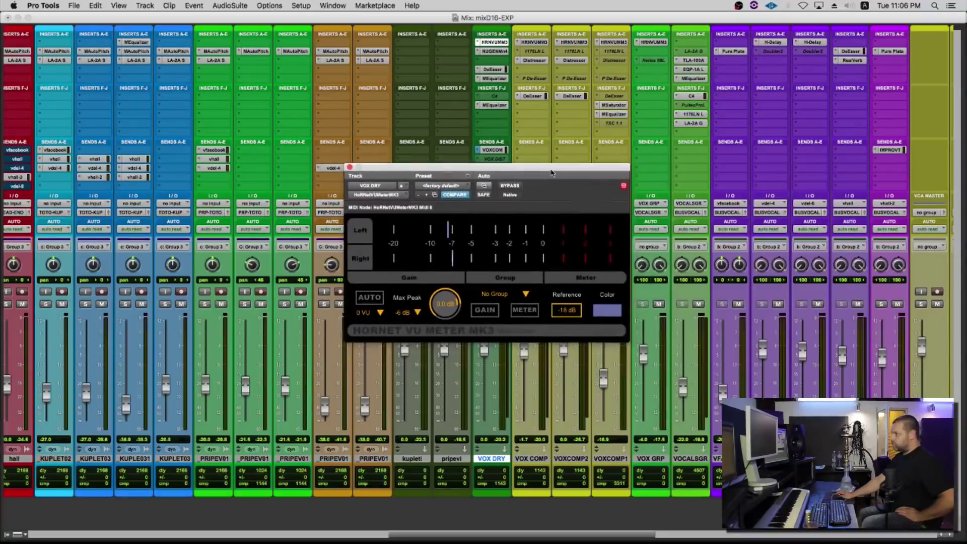
left_click_drag(401, 173, 434, 158)
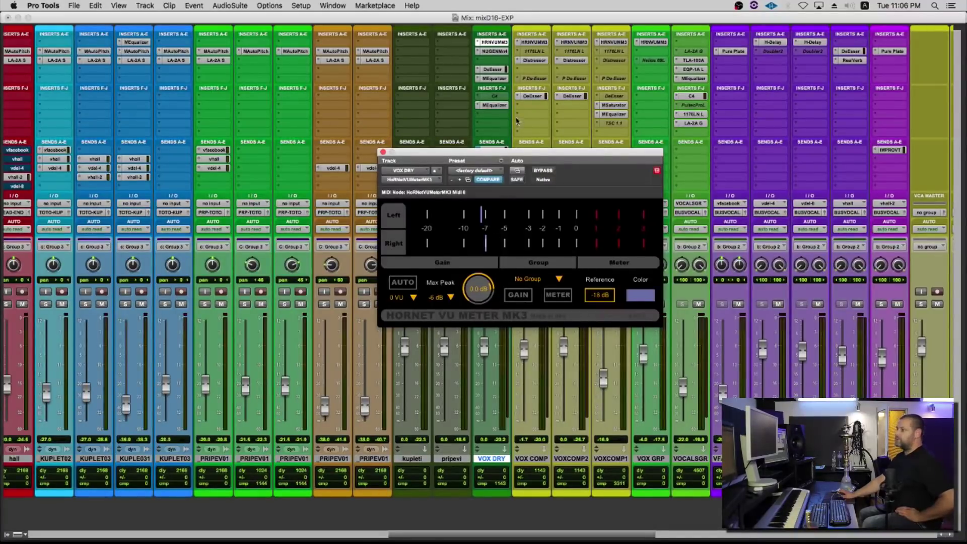
left_click_drag(533, 155, 403, 158)
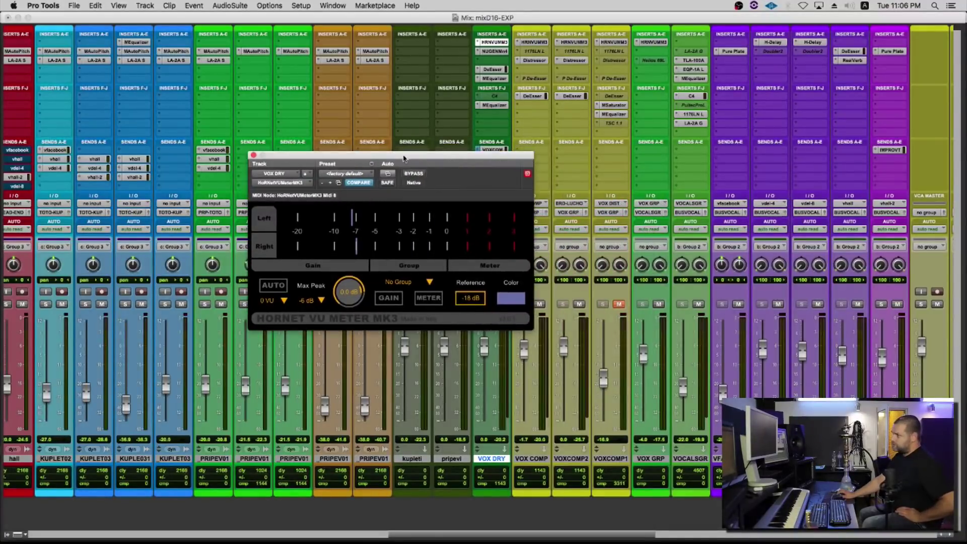
Compare the HoRNet VU meters on VOX DRY, VOX COMP, VOXCOMP2, VOXCOMP1 and VOX GRP, ending back on VOX DRY.
left_click(493, 45)
left_click(493, 45)
left_click(533, 43)
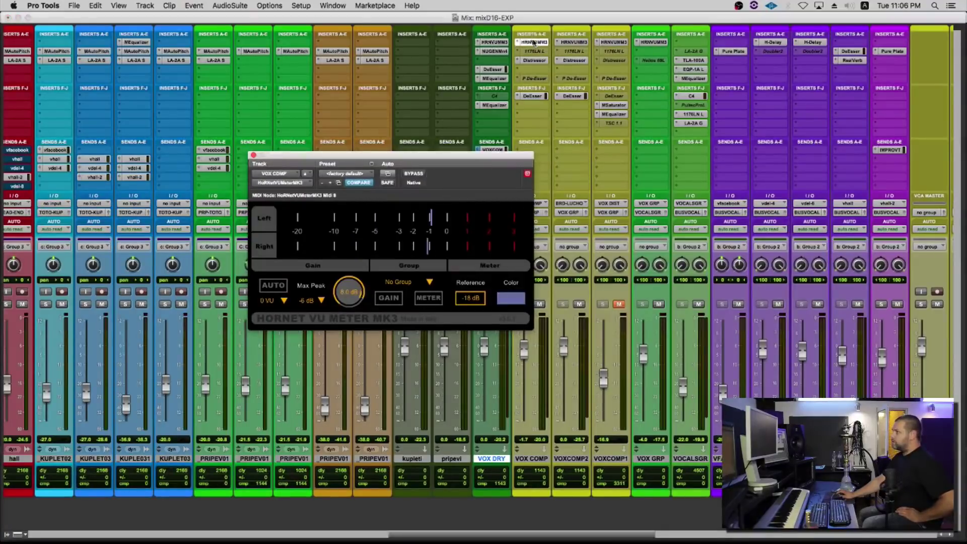
left_click(570, 43)
left_click(613, 45)
left_click(657, 44)
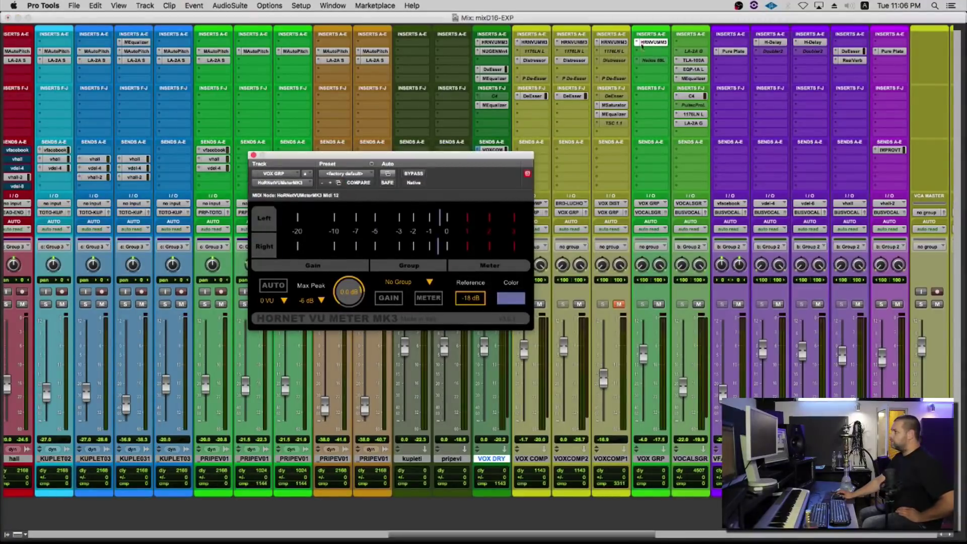
left_click(504, 44)
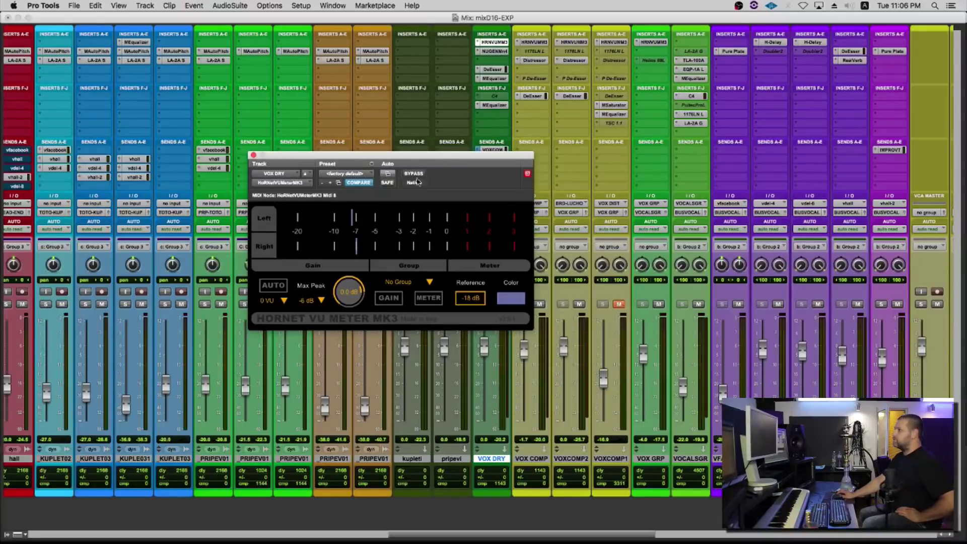
Move the VOX DRY VU meter window below the sends and close it.
left_click_drag(405, 161, 384, 243)
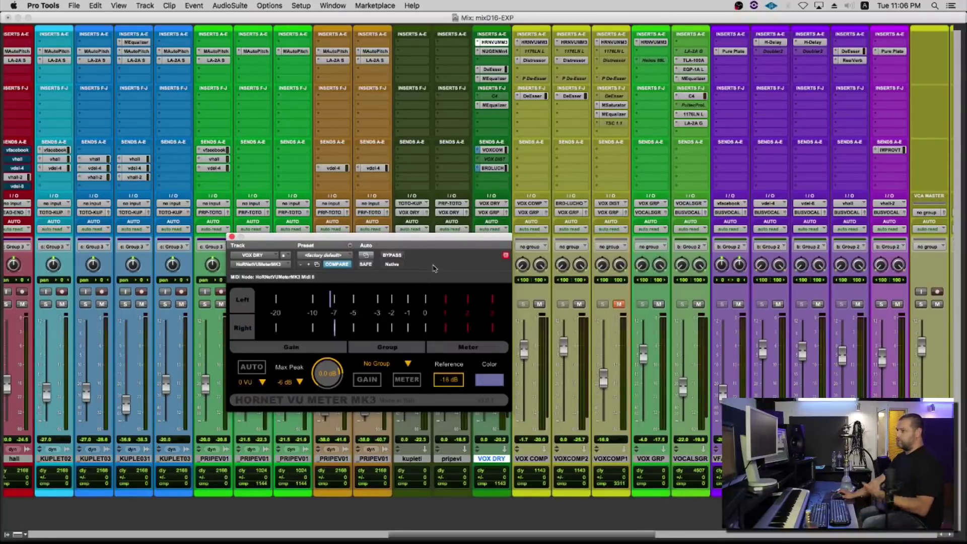
left_click_drag(363, 239, 403, 232)
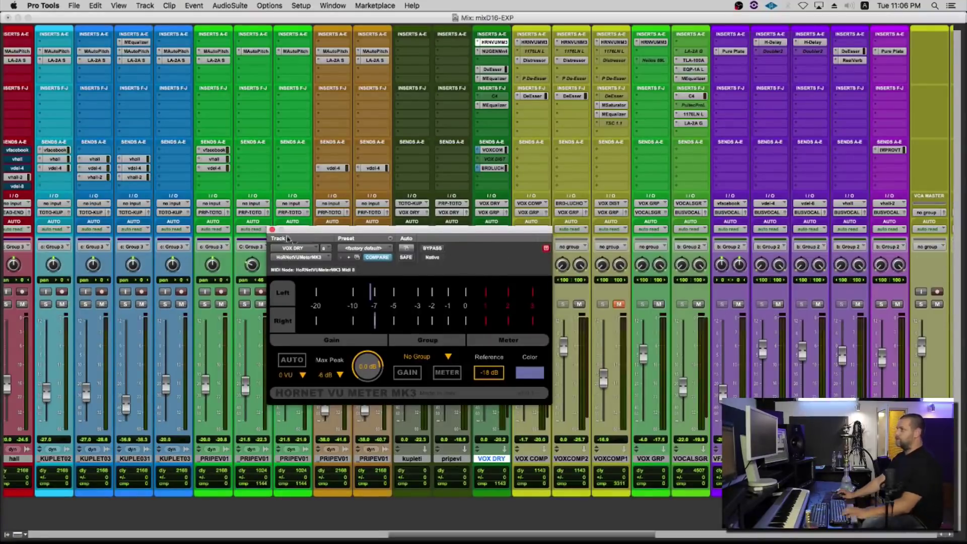
left_click(272, 230)
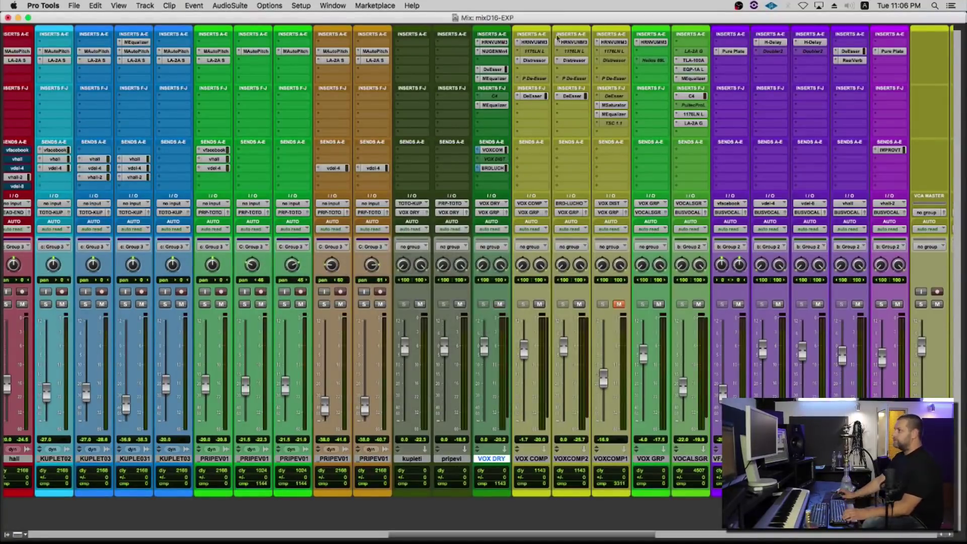
Open the NUGEN Monofilter insert on VOX DRY, position its window below the inserts and examine its low-frequency crossover.
left_click(491, 51)
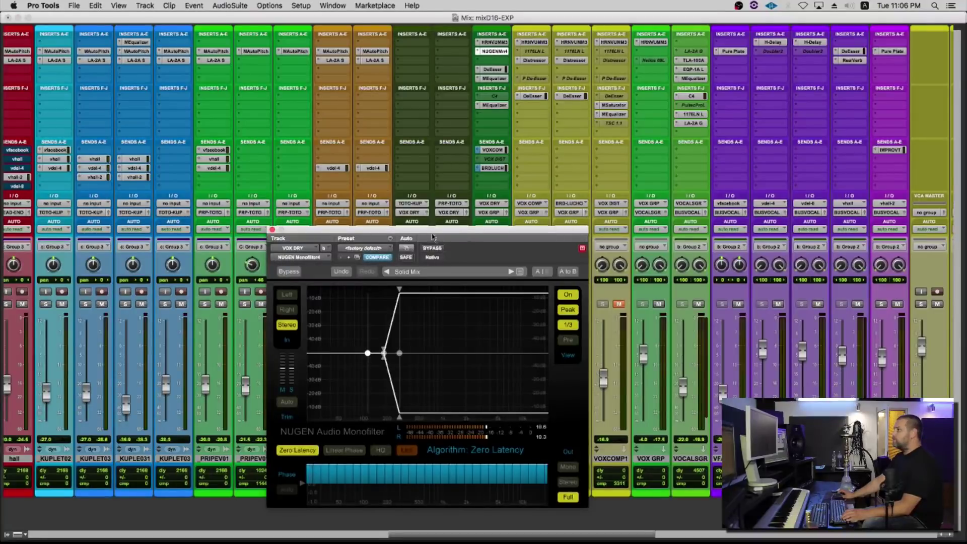
left_click_drag(432, 237, 402, 150)
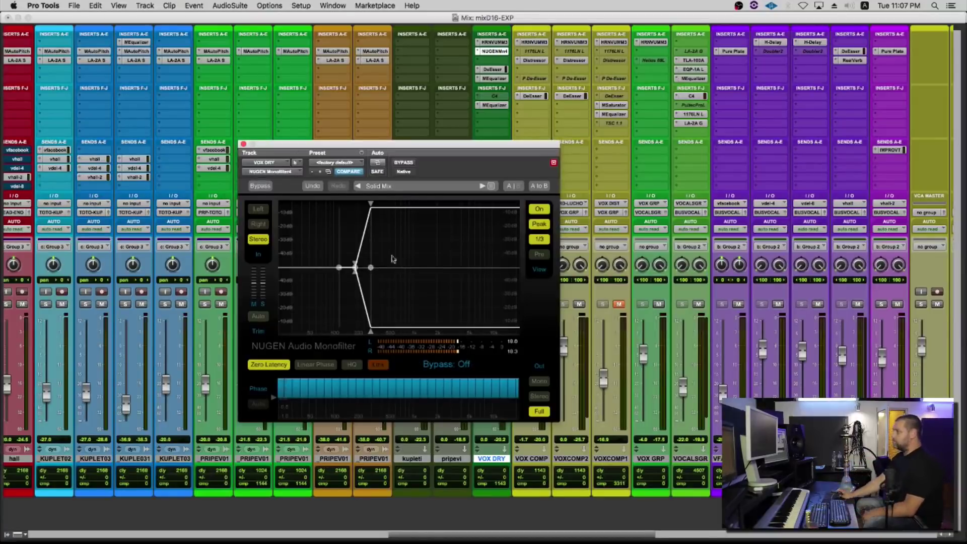
left_click_drag(412, 149, 399, 182)
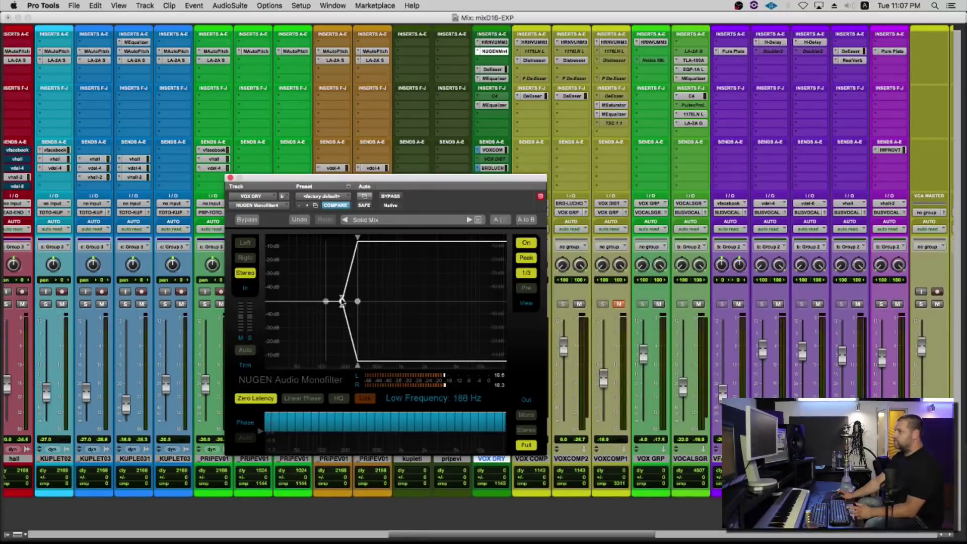
Close the NUGEN Monofilter and open the DeEsser insert on VOX DRY, keeping its window clear of the channel's inserts.
left_click_drag(408, 180, 314, 169)
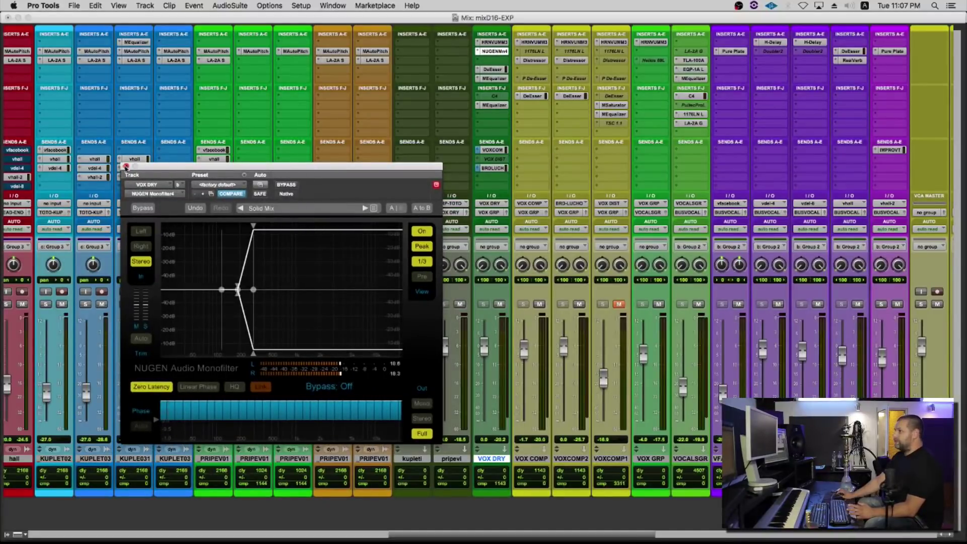
left_click(125, 167)
left_click(492, 69)
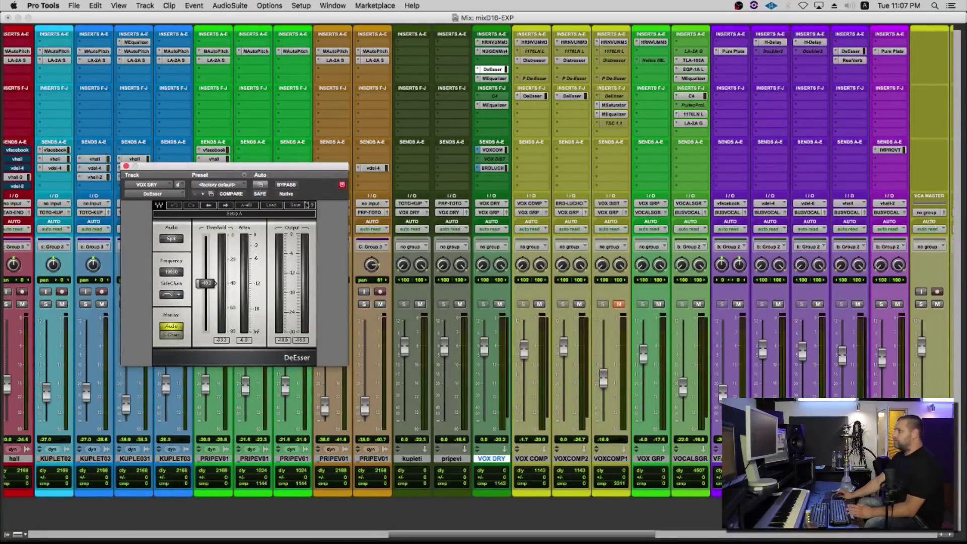
mouse_move(308, 168)
left_mouse_down()
mouse_move(511, 174)
mouse_move(315, 181)
mouse_move(344, 191)
mouse_move(315, 184)
left_mouse_up()
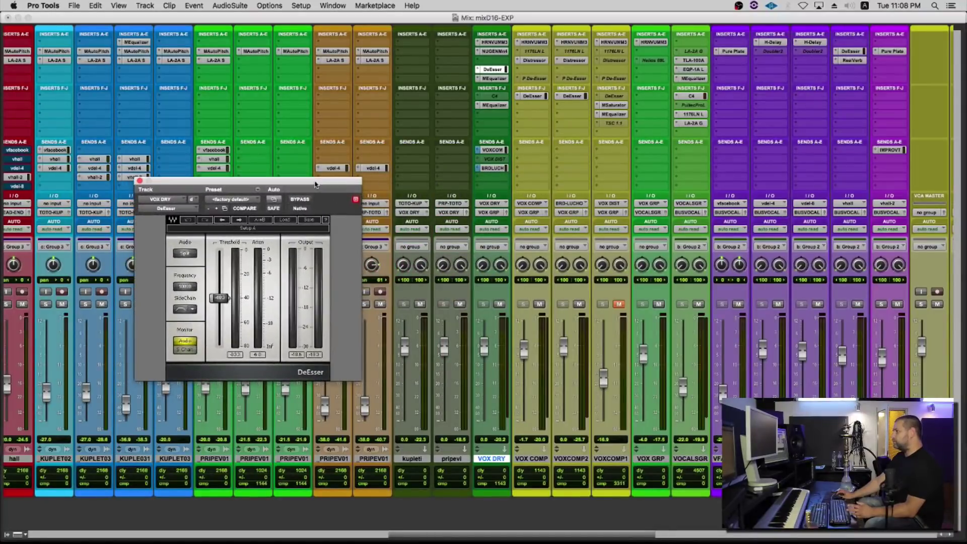
Reselect VOX DRY, play the session briefly to observe the DeEsser's threshold and attenuation meters, and close the plug-in.
left_click(532, 459)
left_click(501, 460)
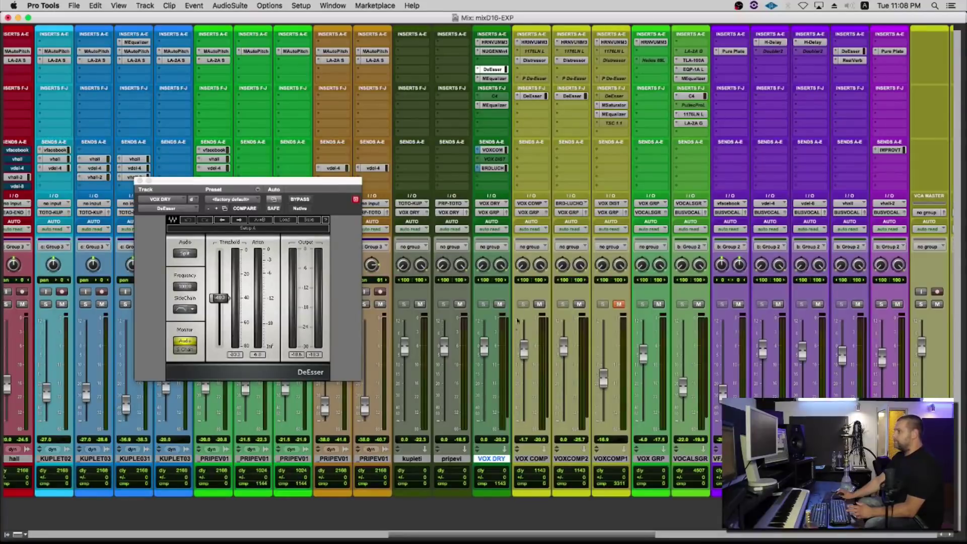
left_click_drag(283, 190, 356, 225)
key("space")
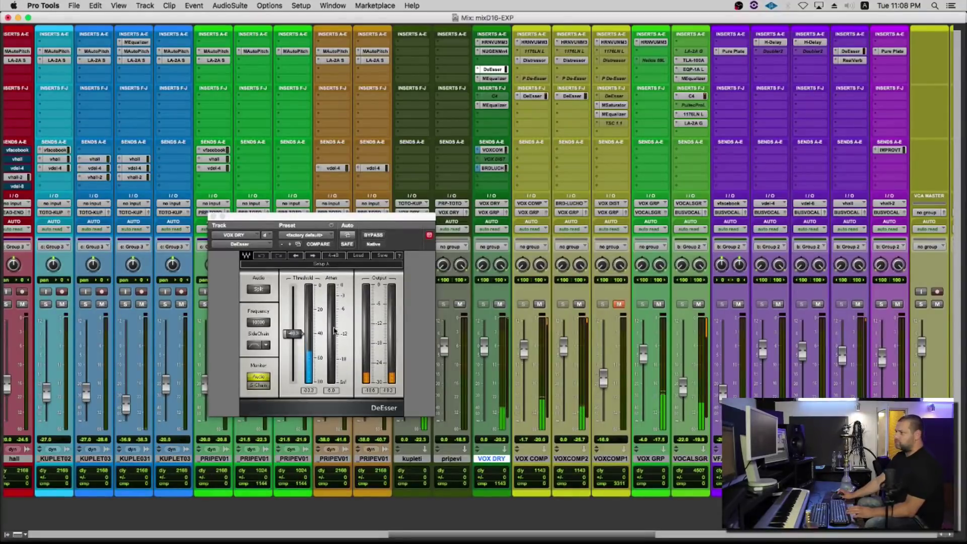
key("space")
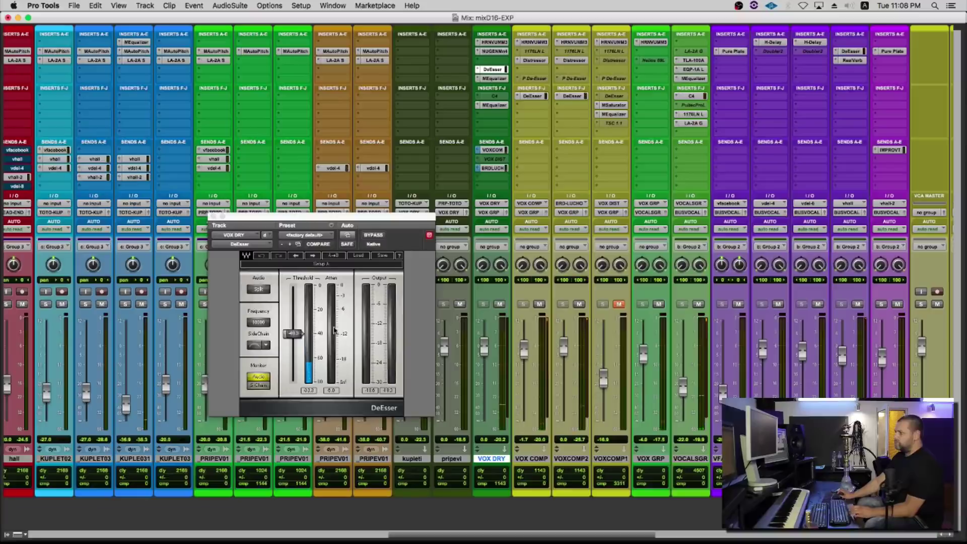
left_click(322, 220)
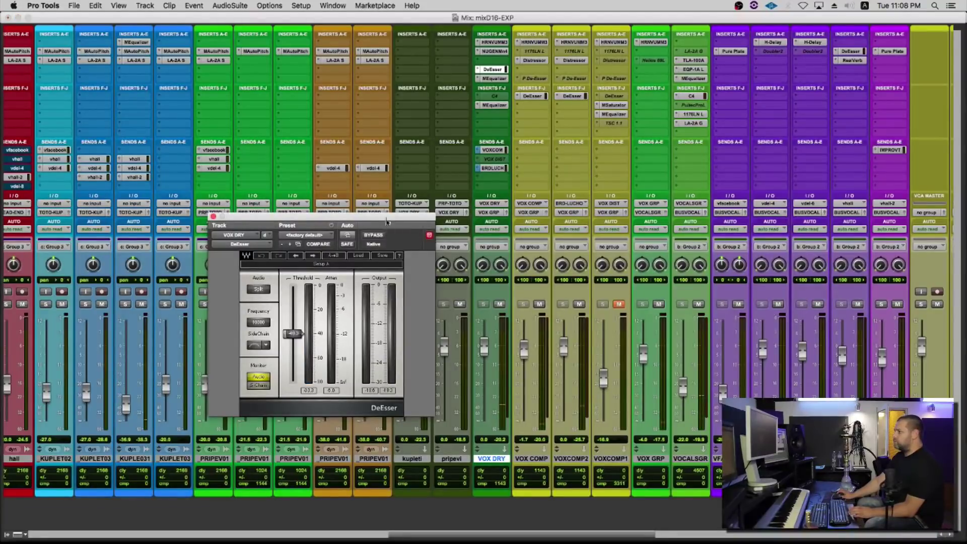
left_click_drag(383, 221, 285, 196)
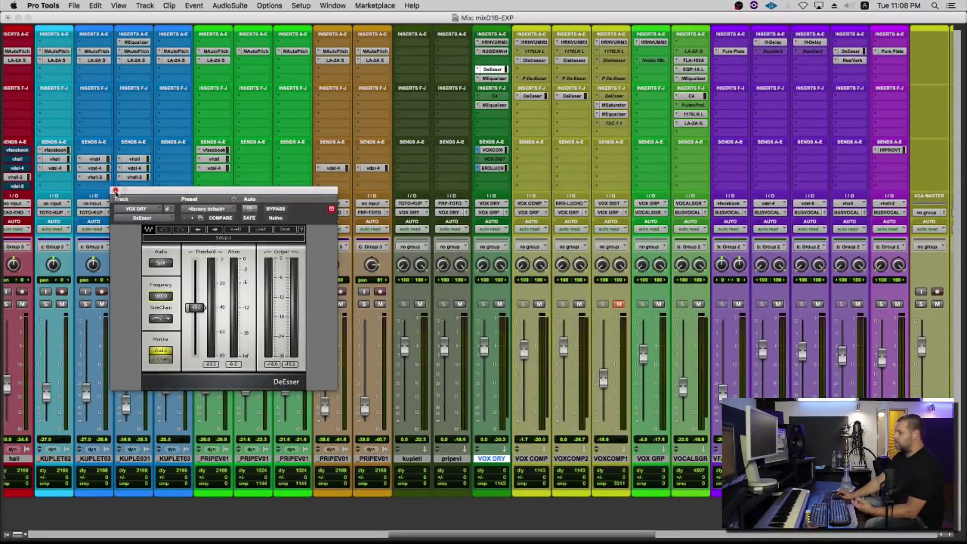
left_click(115, 191)
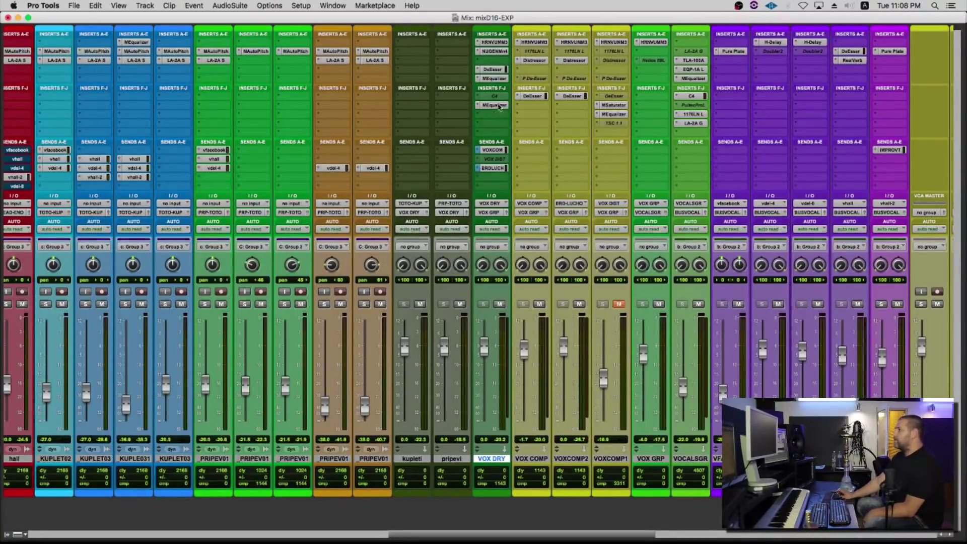
Open the first MEqualizer insert on VOX DRY and examine the settings of bands 1, 6 and 4.
left_click(492, 79)
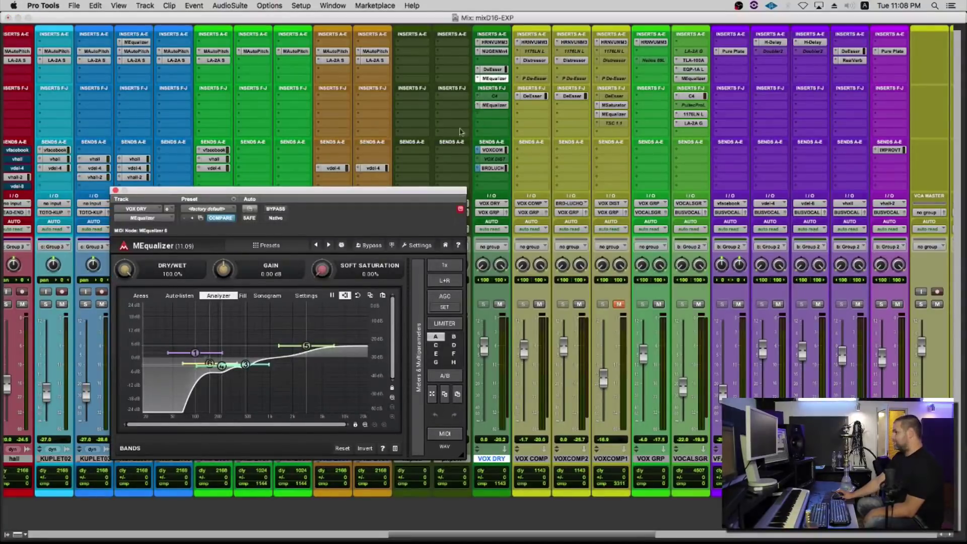
double_click(195, 352)
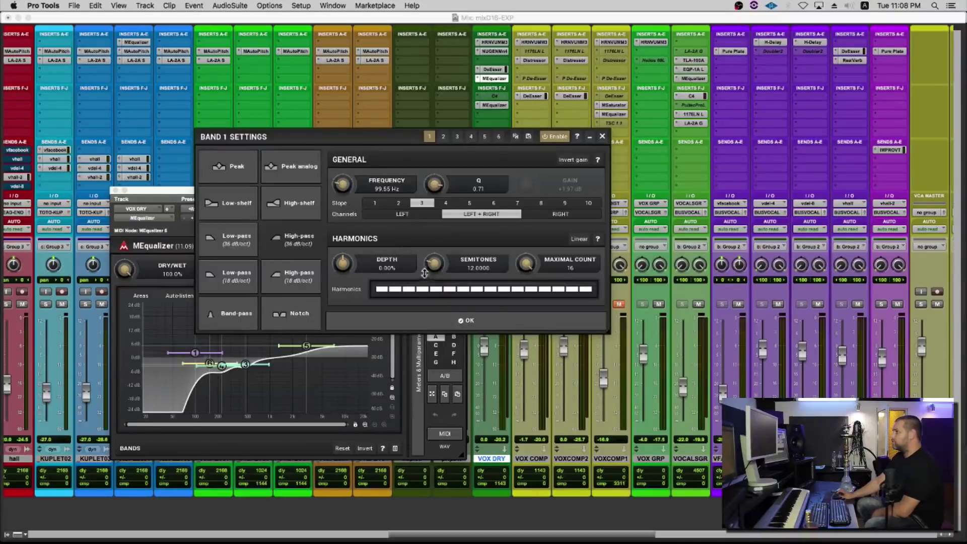
left_click(446, 321)
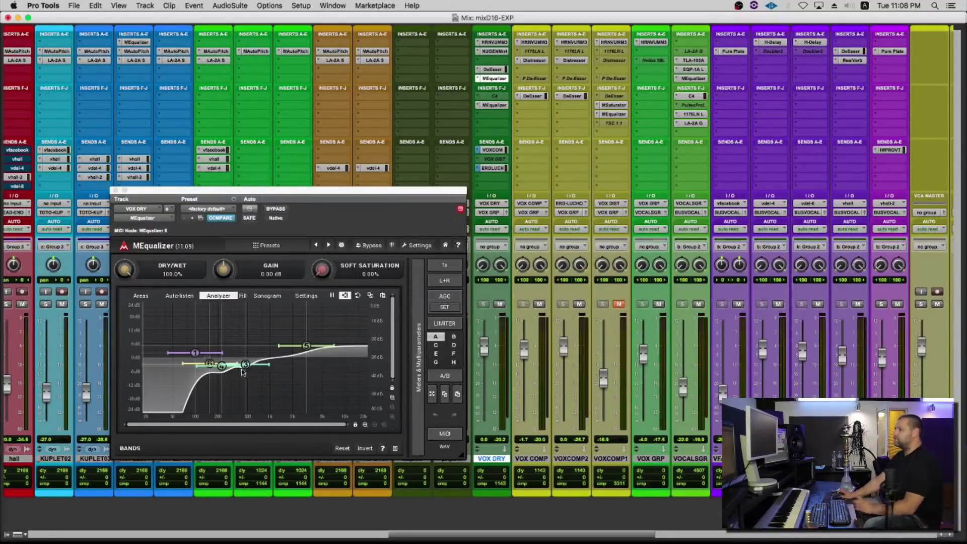
left_click(211, 363)
double_click(211, 363)
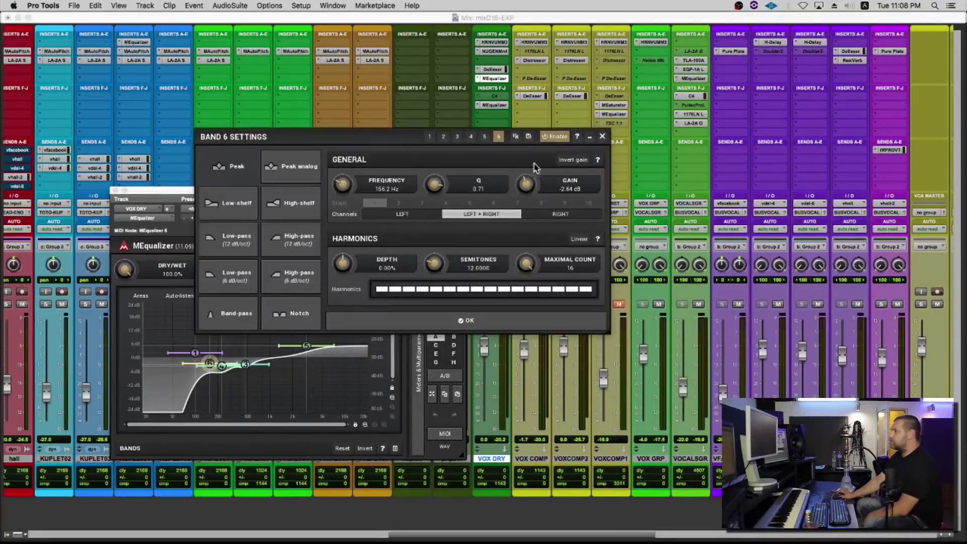
left_click(602, 137)
double_click(222, 368)
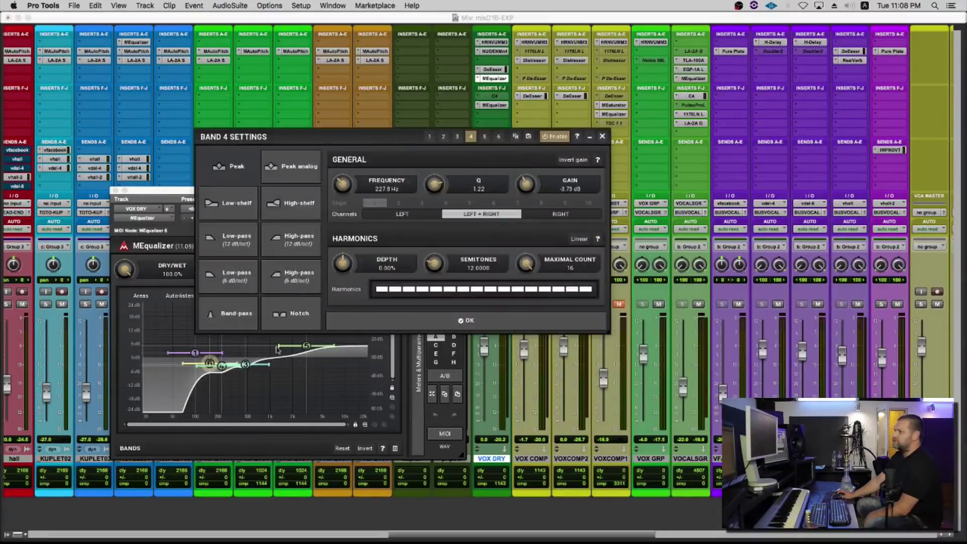
left_click(601, 137)
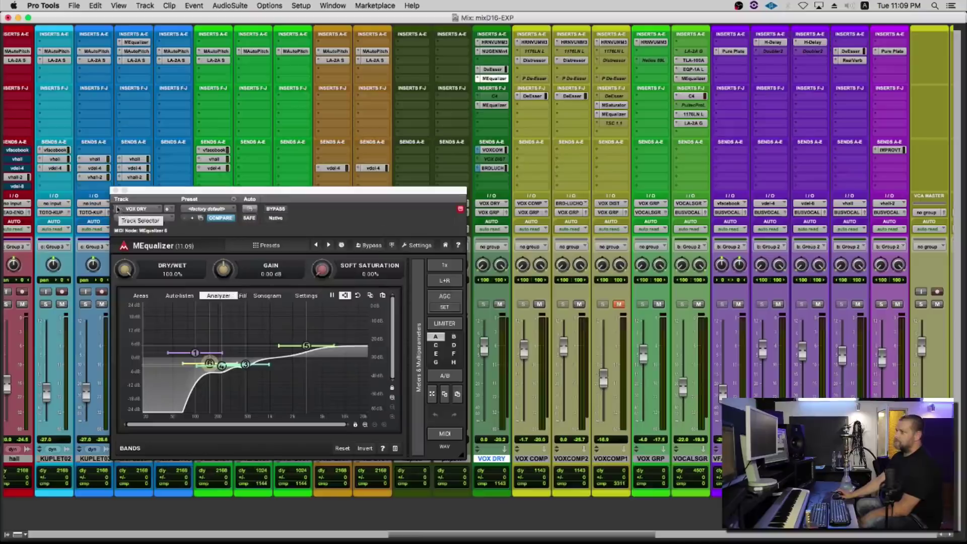
Review the settings of bands 4, 3 and 5 in the first MEqualizer and close the plug-in.
left_click(245, 365)
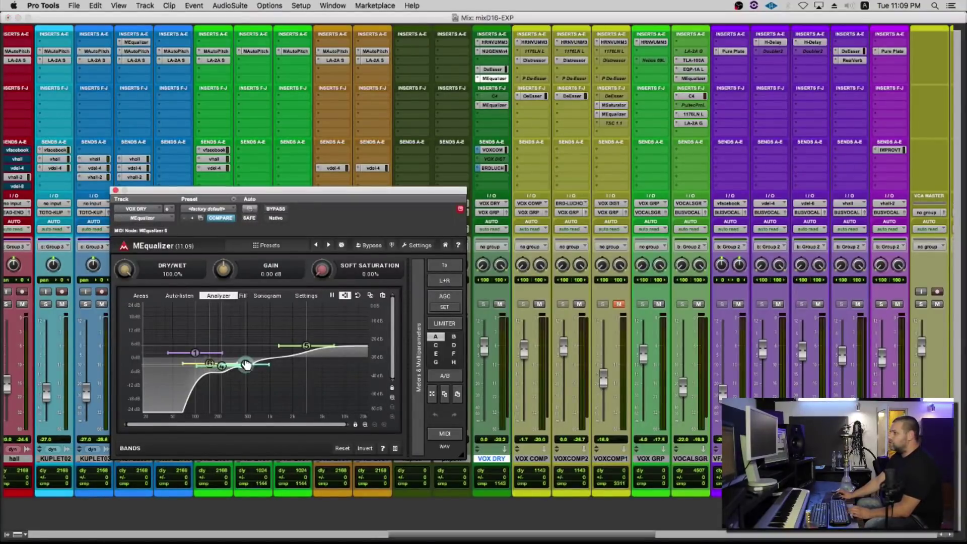
double_click(223, 369)
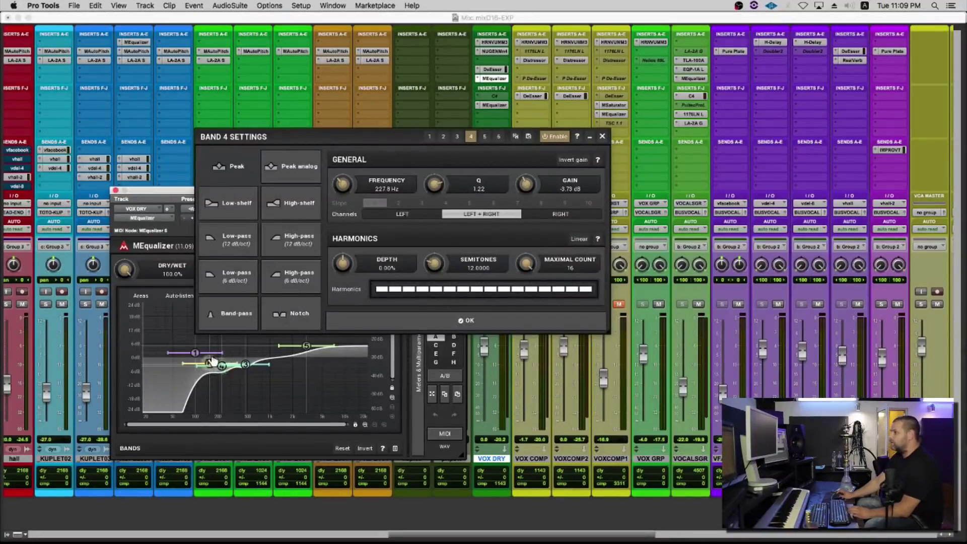
left_click(209, 363)
left_click(245, 366)
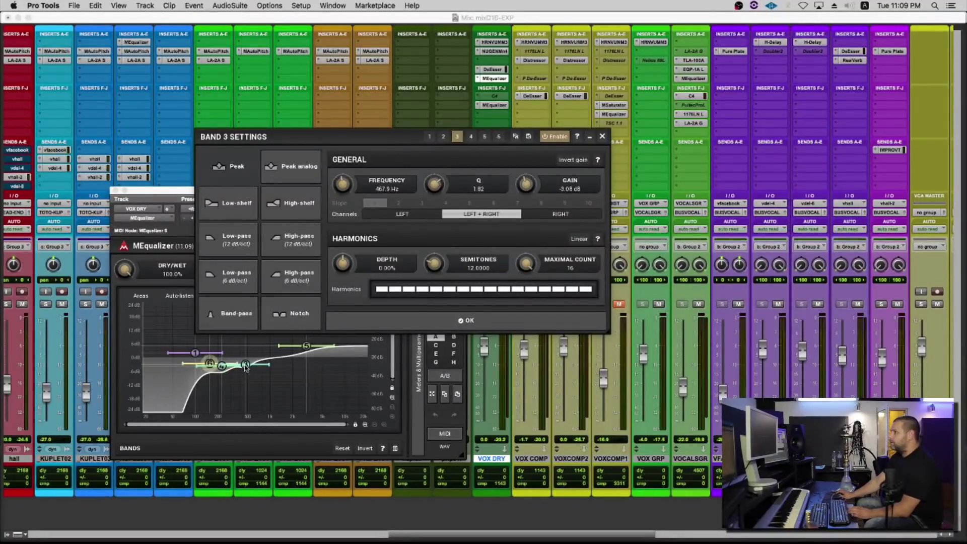
left_click(602, 136)
left_click(221, 366)
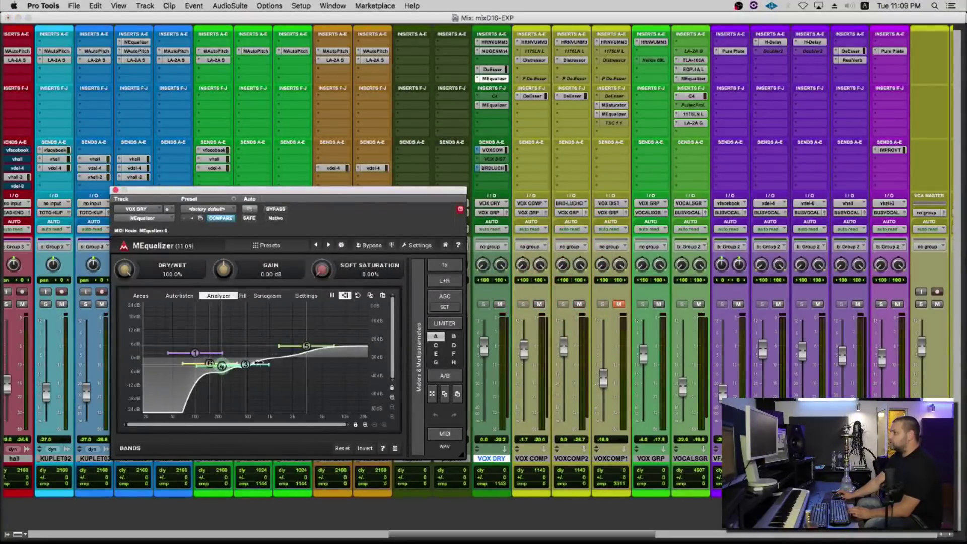
left_click(308, 347)
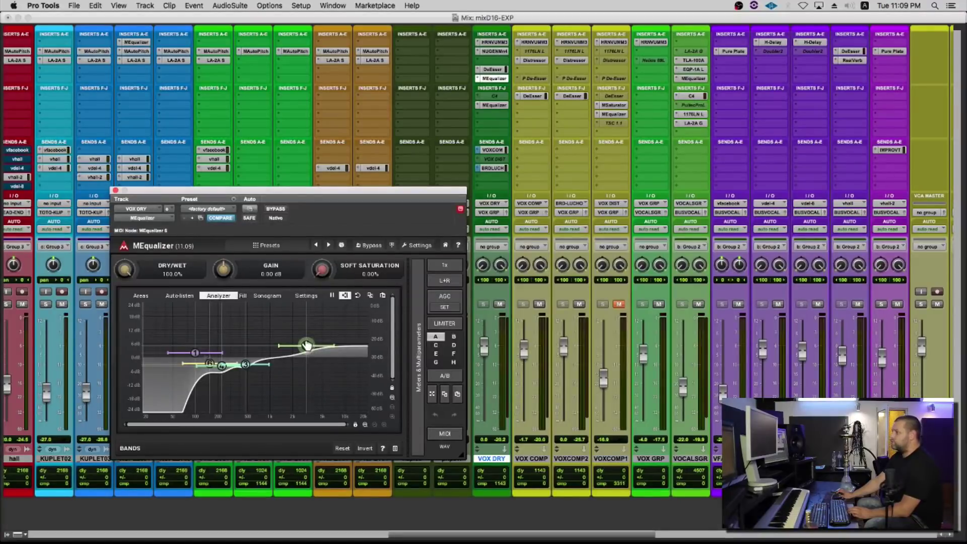
double_click(306, 346)
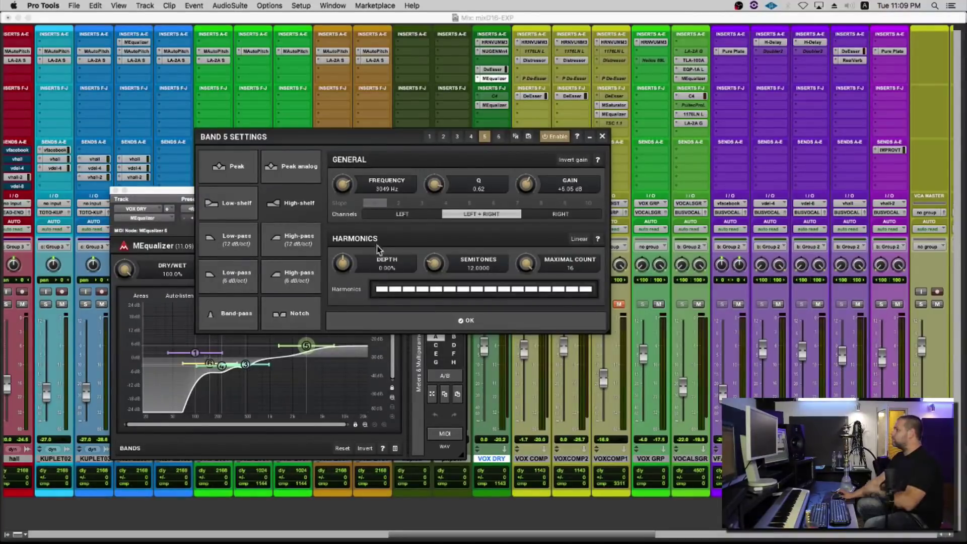
left_click(473, 322)
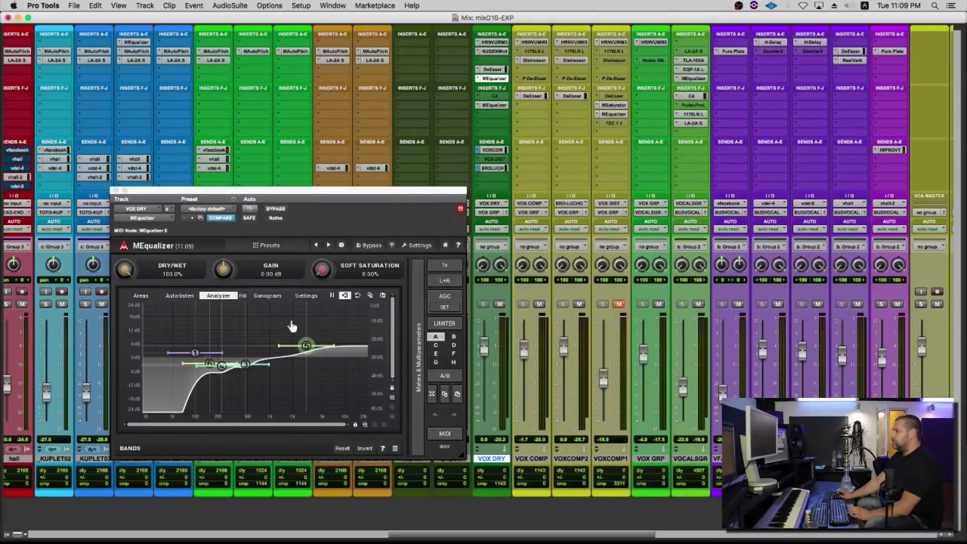
left_click(115, 190)
Open the second MEqualizer on VOX DRY and, during playback, boost its narrow bands to audition the resonances, returning each to a cut.
left_click(493, 104)
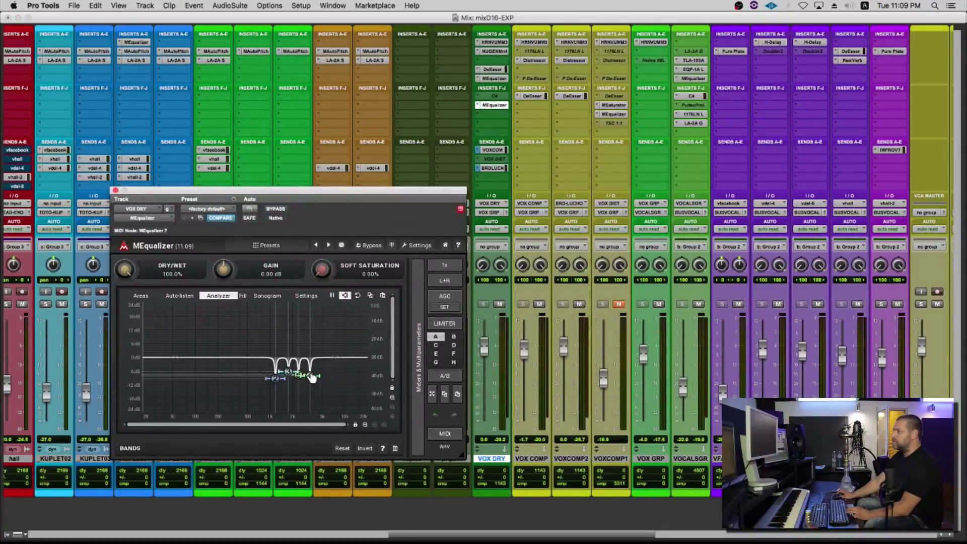
key("space")
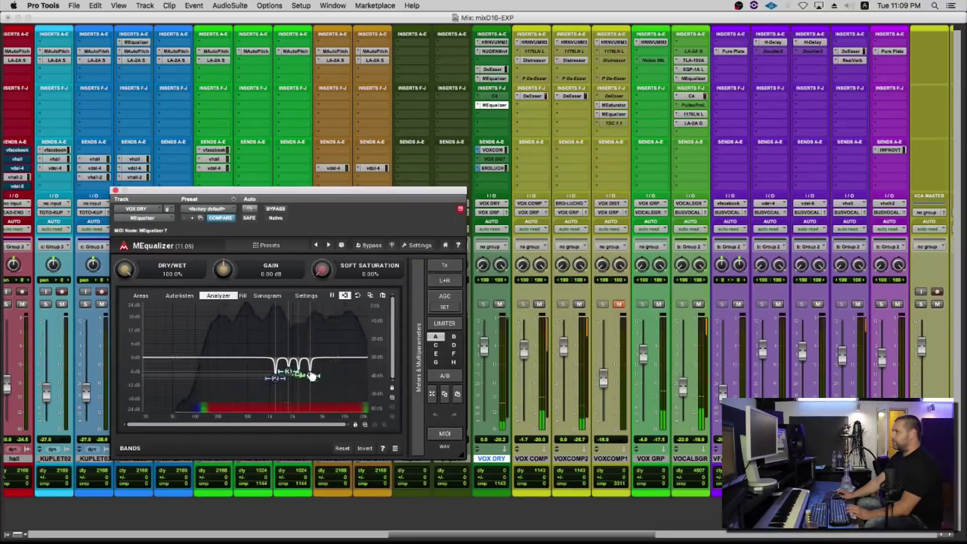
left_click_drag(312, 375, 313, 219)
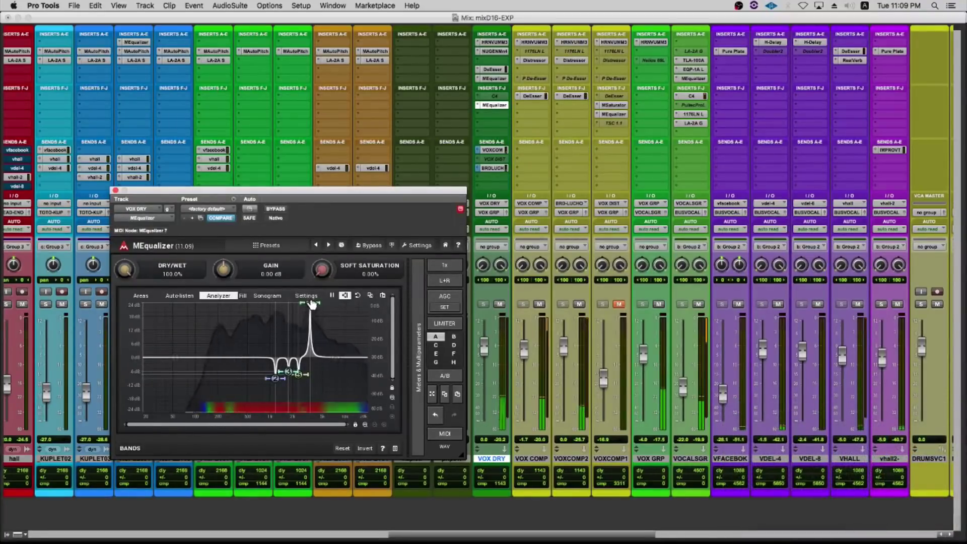
left_click(93, 5)
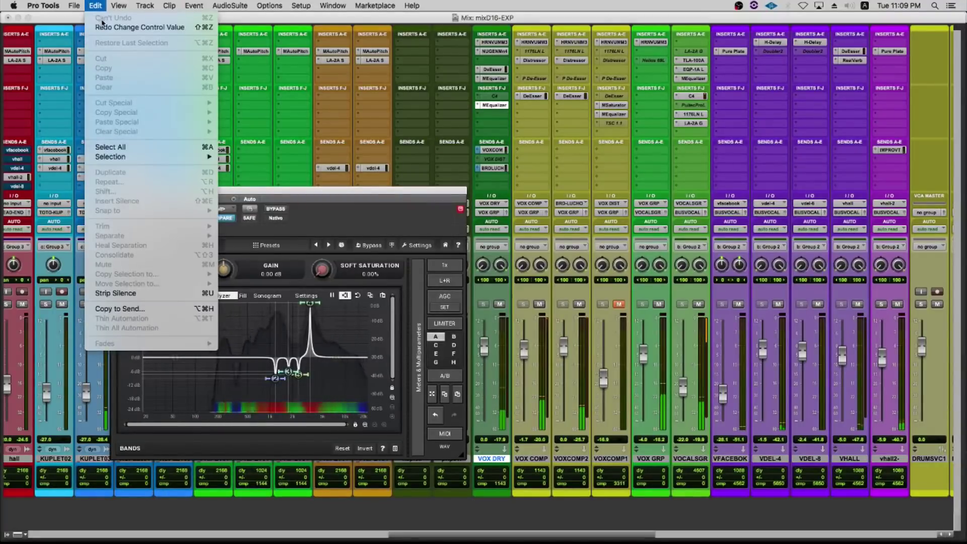
left_click(381, 193)
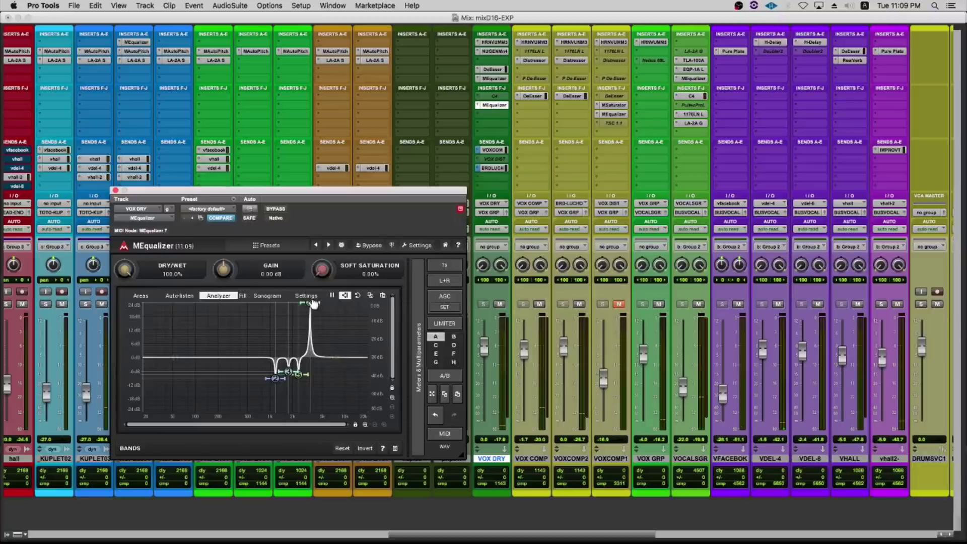
left_click_drag(312, 305, 287, 276)
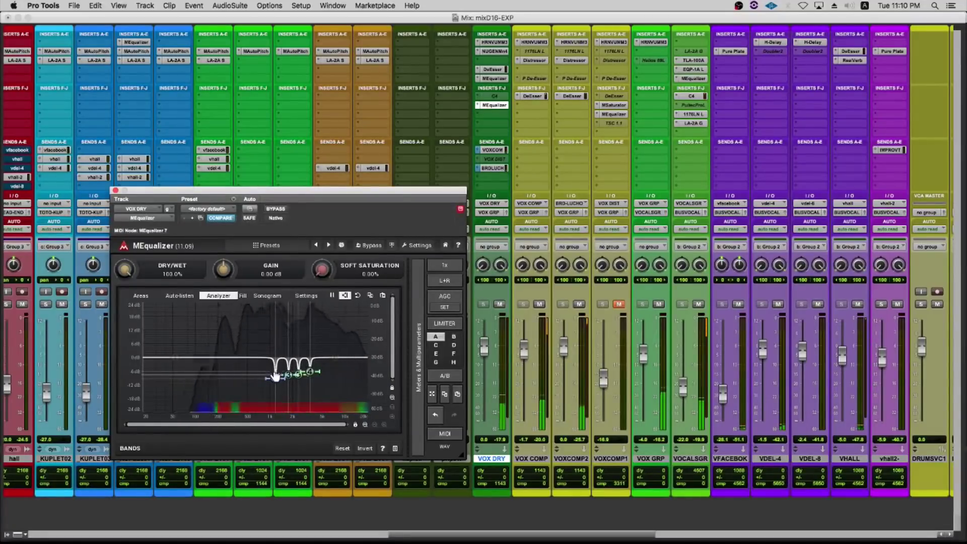
mouse_move(275, 378)
left_mouse_down()
mouse_move(277, 261)
mouse_move(275, 376)
left_mouse_up()
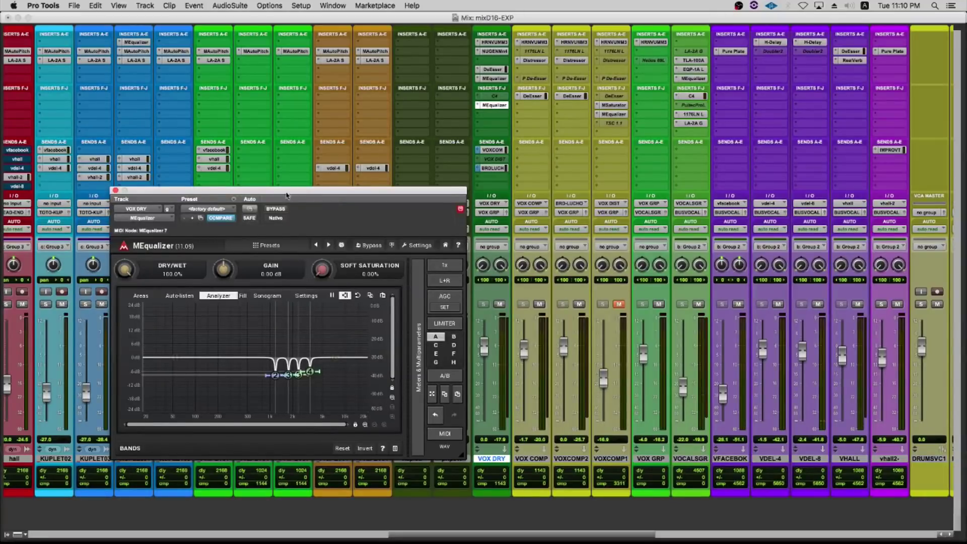
Move the second MEqualizer window over the mixer, close and reopen it to examine its narrow cuts, and close it again.
left_click_drag(287, 195, 321, 137)
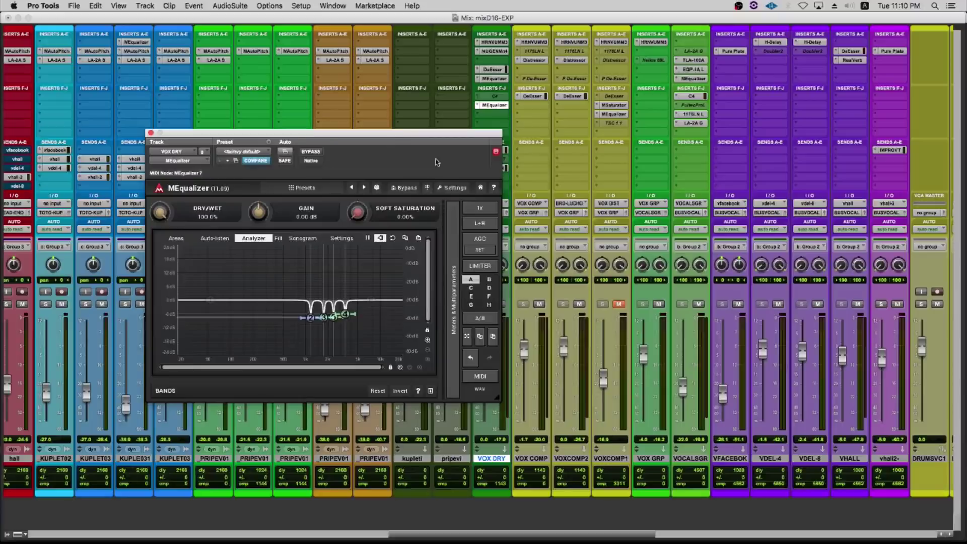
left_click_drag(309, 137, 443, 131)
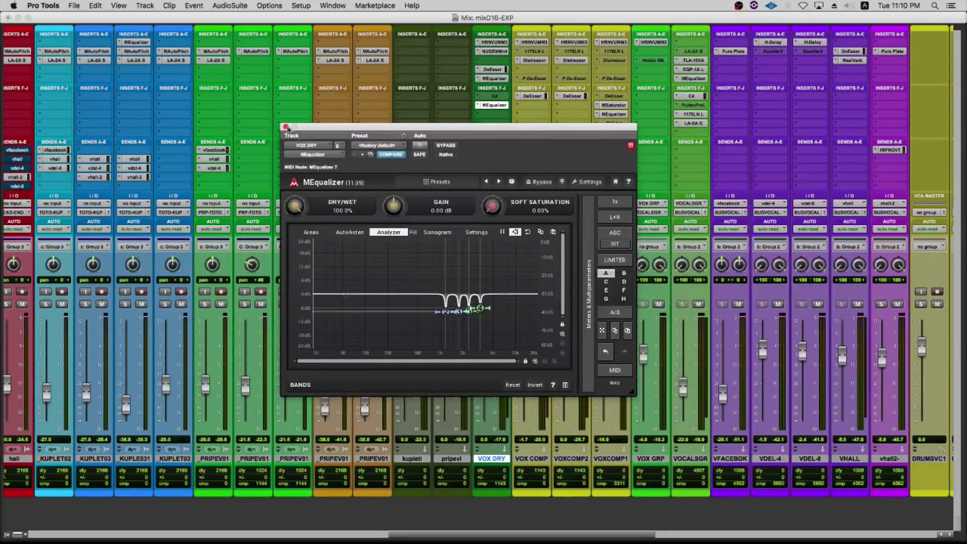
left_click(286, 127)
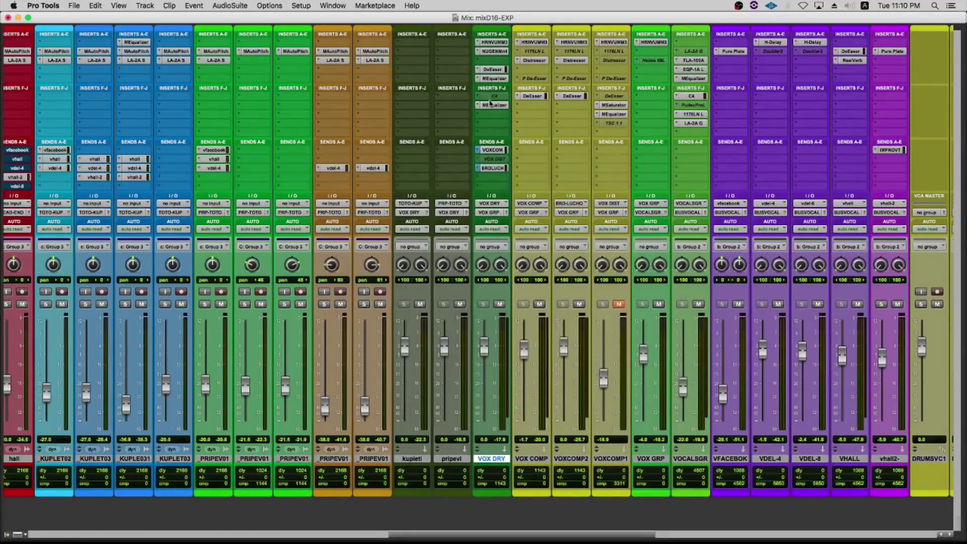
left_click(491, 105)
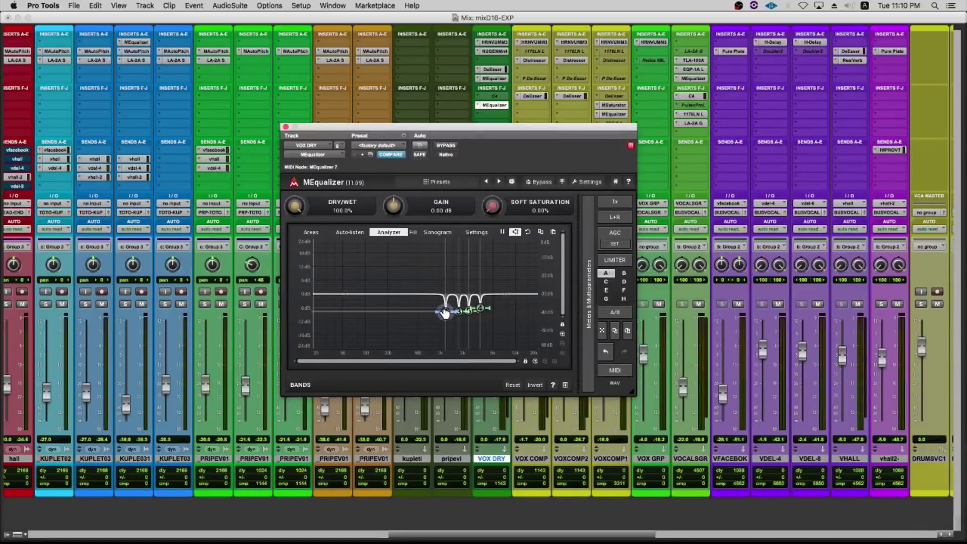
mouse_move(445, 313)
left_click(285, 127)
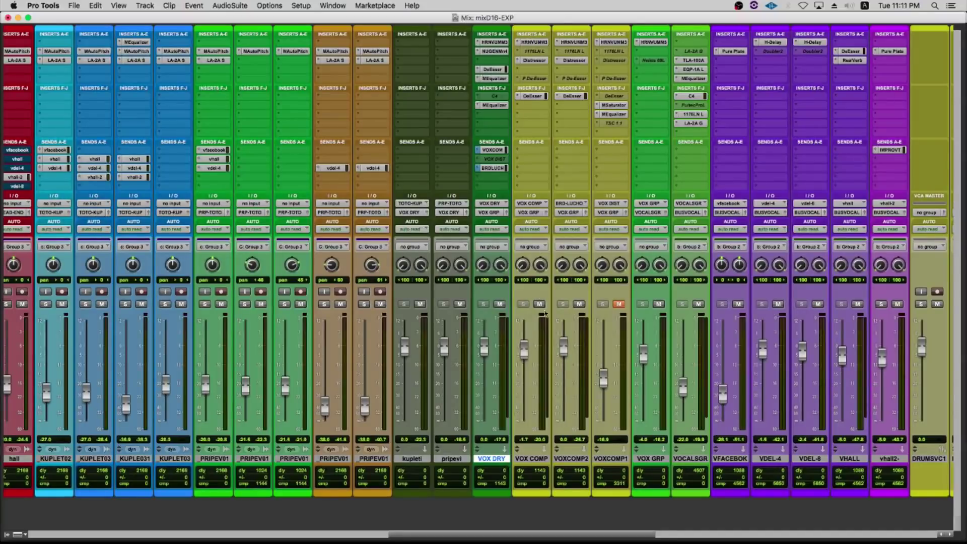
Select the VOX GRP submix track, open its HoRNet VU Meter insert to check it, and close the plug-in.
left_click(645, 458)
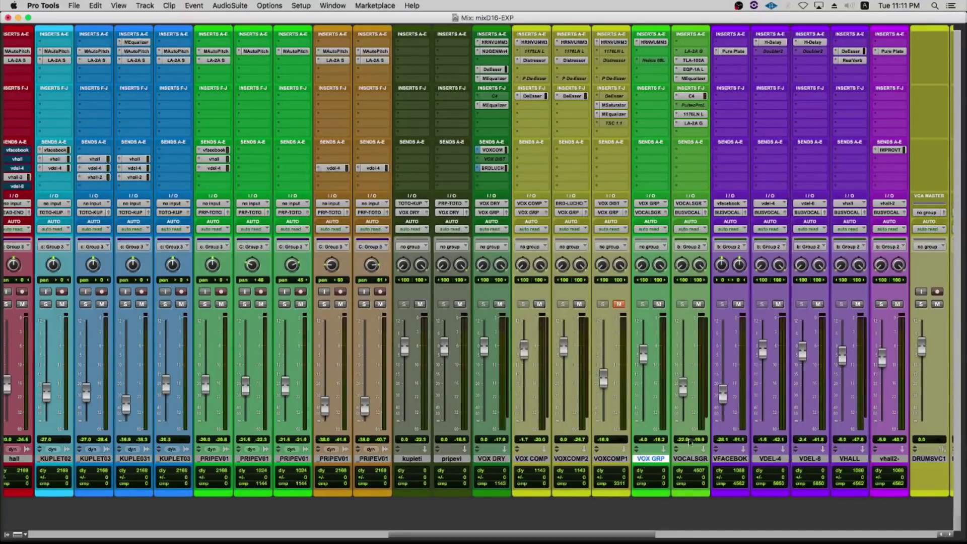
left_click(654, 43)
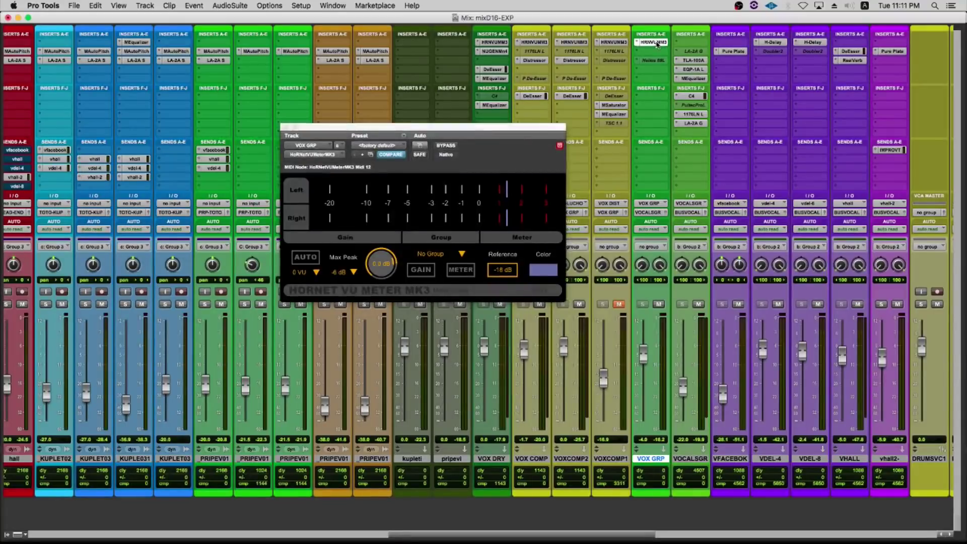
left_click(656, 44)
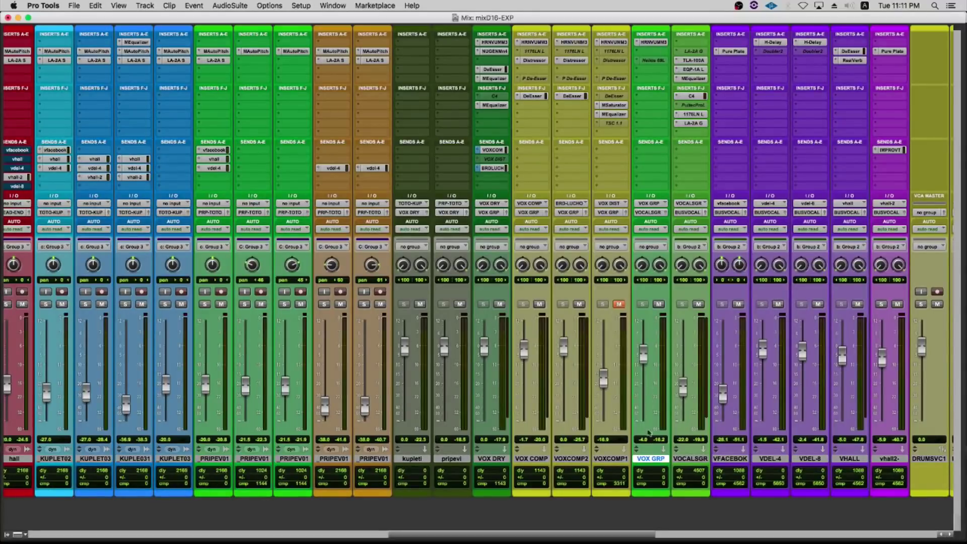
Select VOCALSGR, open its TLA-100A insert clear of the inserts to examine its settings during playback, and close the plug-in.
left_click(689, 459)
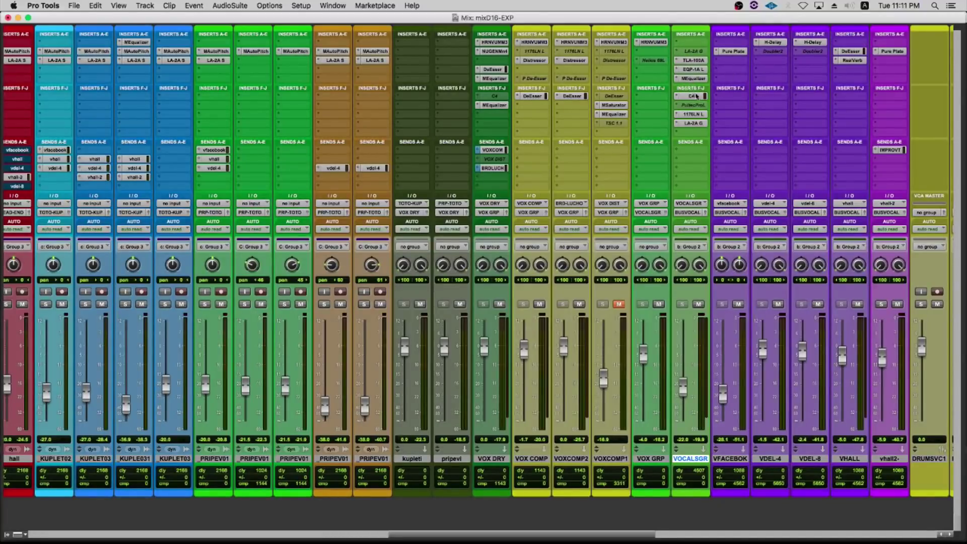
left_click(693, 60)
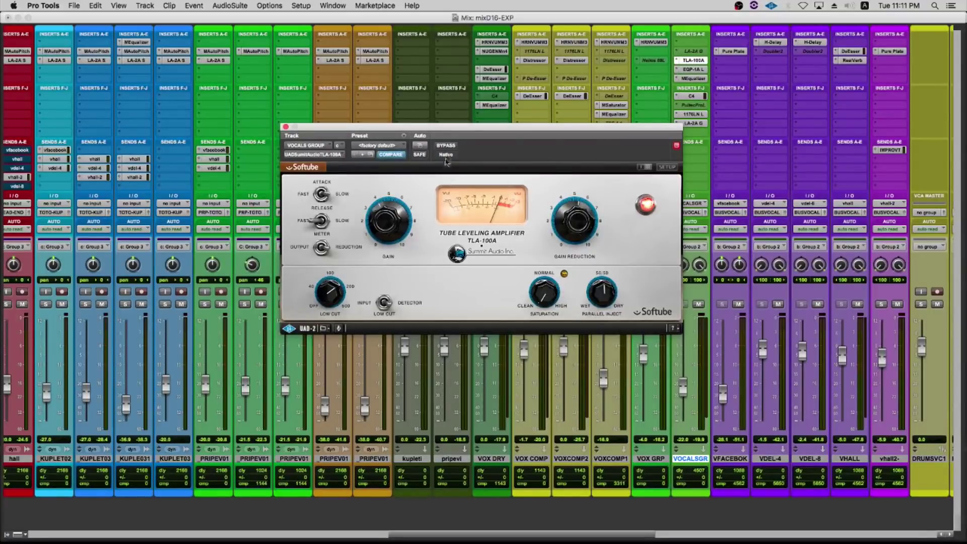
left_click_drag(462, 131, 427, 159)
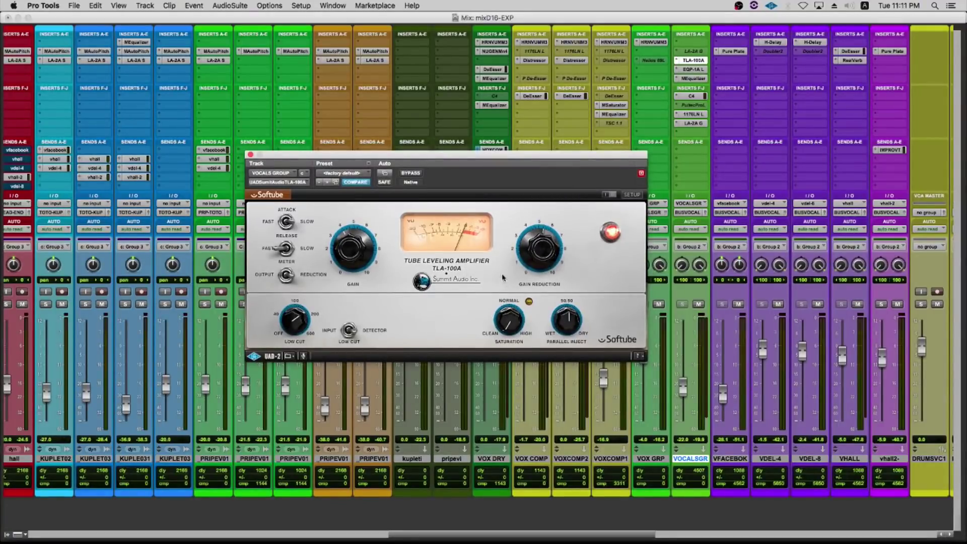
left_click_drag(366, 158, 343, 132)
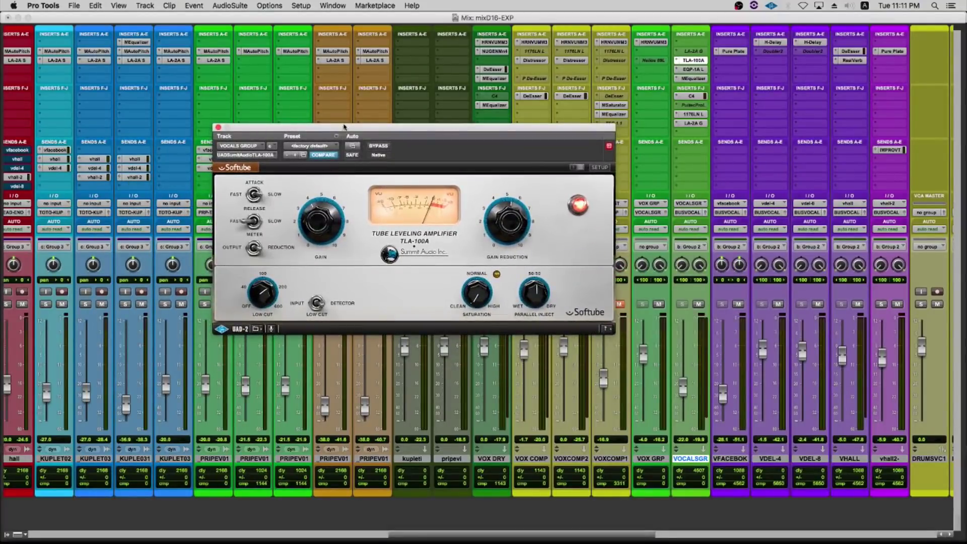
key("space")
mouse_move(542, 304)
left_click(218, 127)
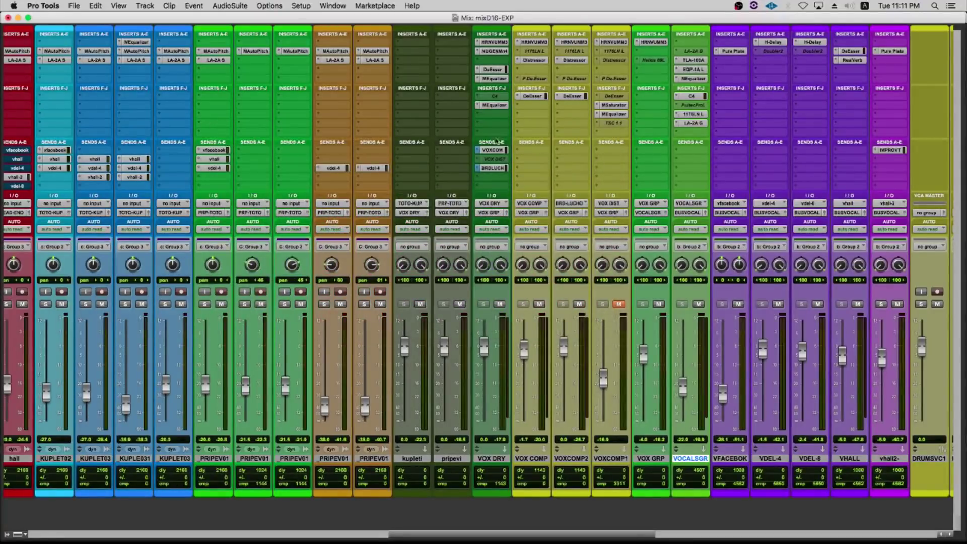
Open the VOX COMP send on VOX DRY, nudge the track's fader and reset it to 0.0, and close the send window.
left_click(537, 459)
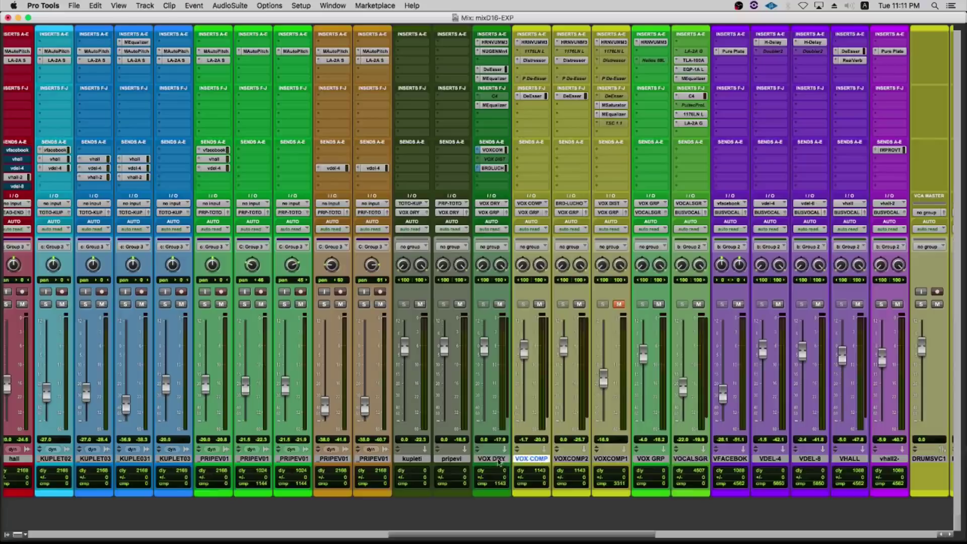
left_click(491, 458)
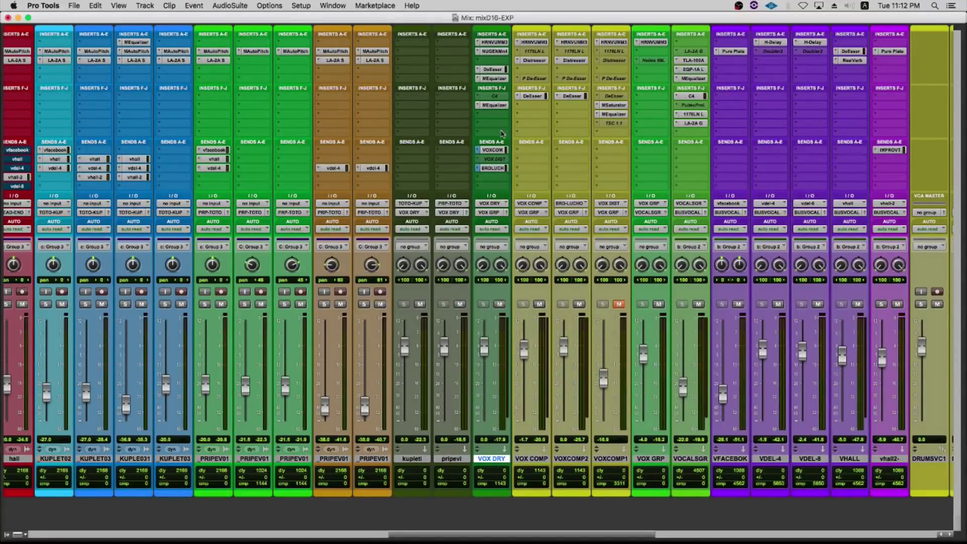
left_click(493, 151)
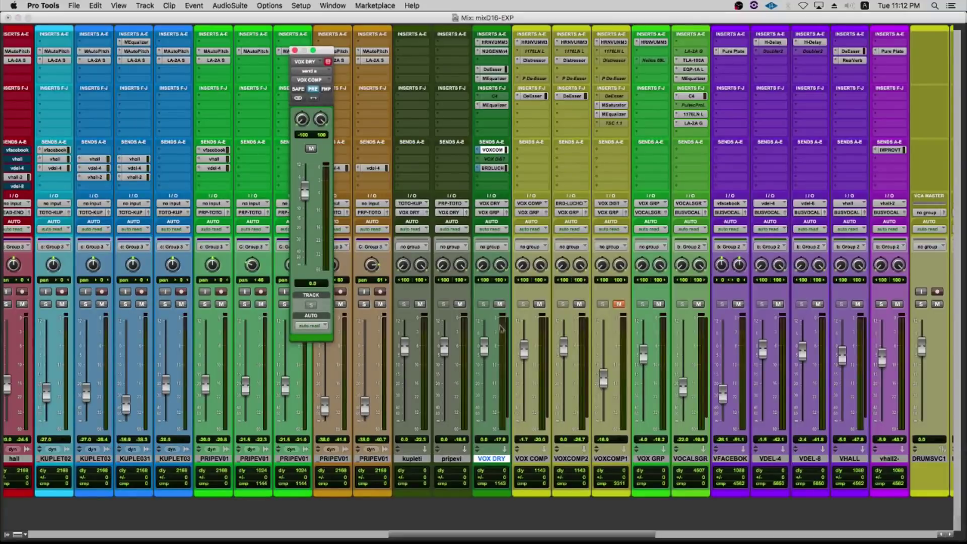
left_click_drag(485, 345, 487, 351)
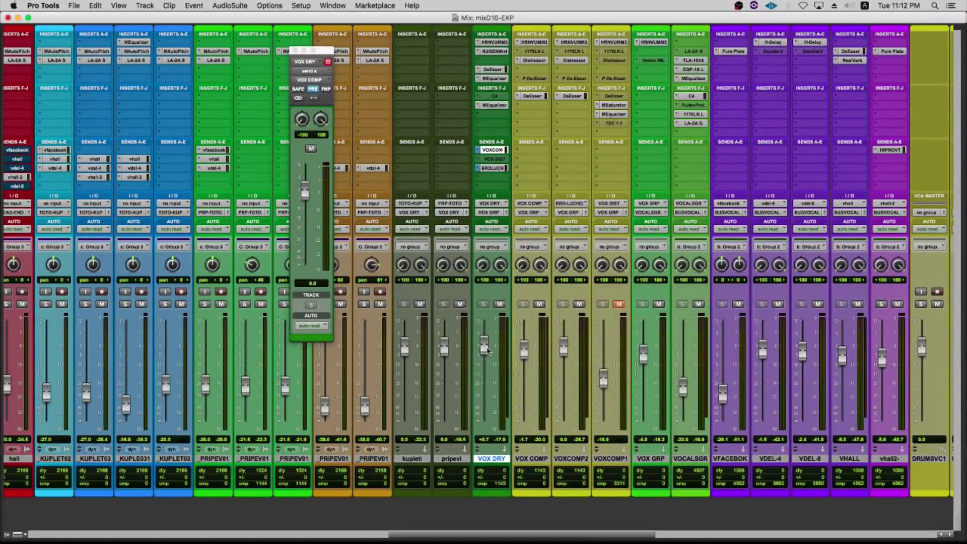
left_click(487, 351, "alt")
left_click_drag(330, 55, 315, 76)
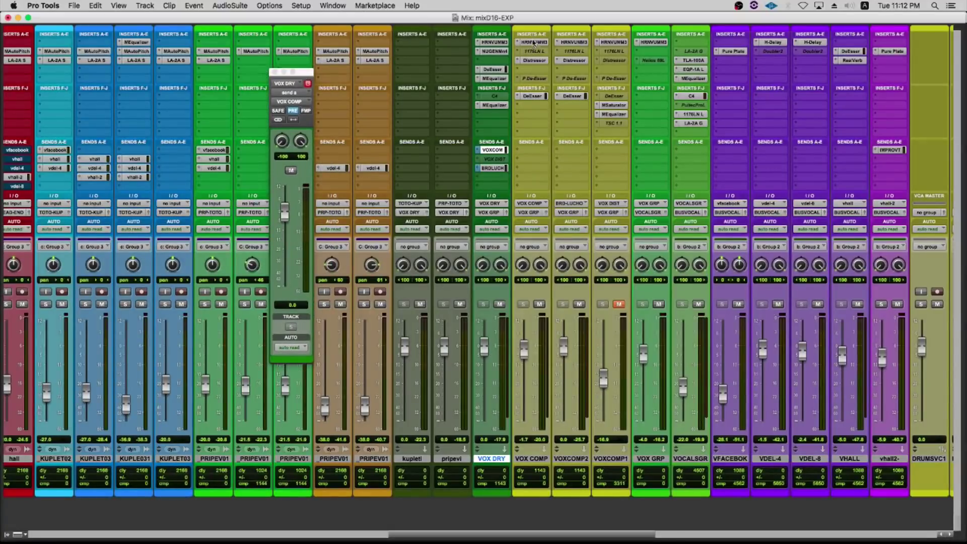
left_click(275, 72)
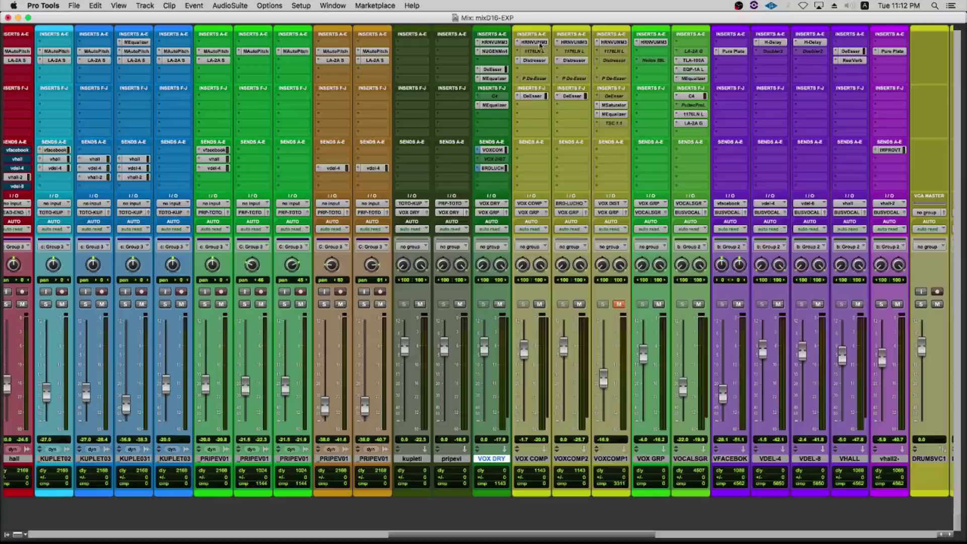
Select VOX COMP, open its Distressor insert, play the song to watch the gain reduction, and close the plug-in.
left_click(527, 459)
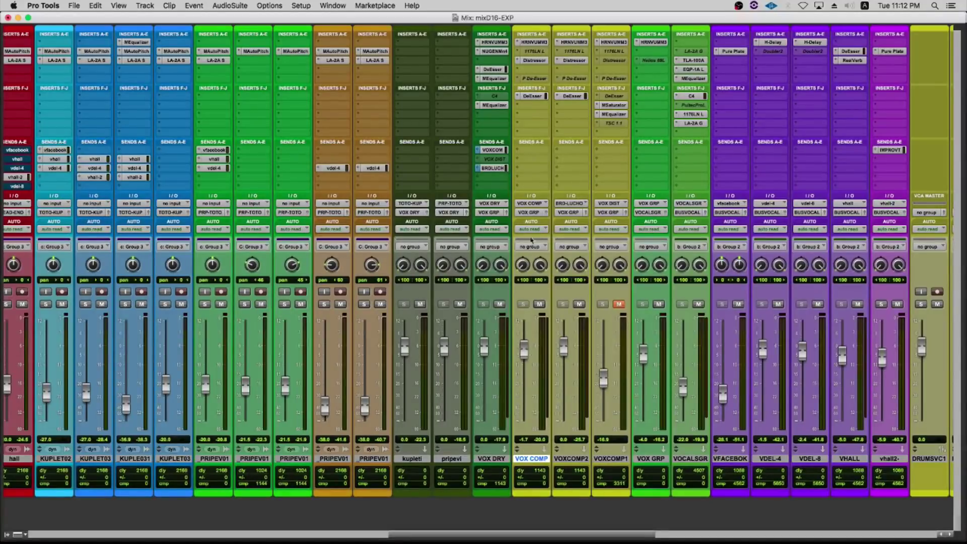
left_click(535, 60)
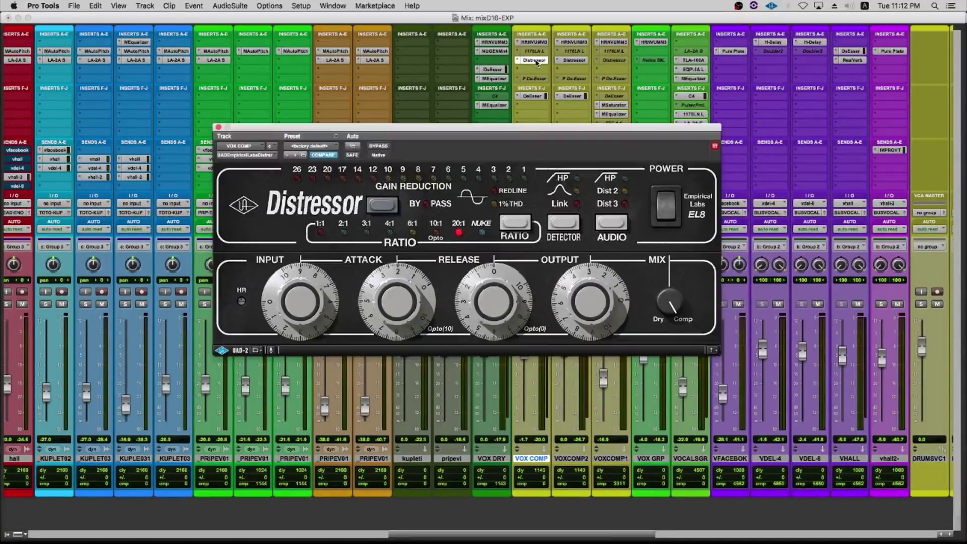
key("space")
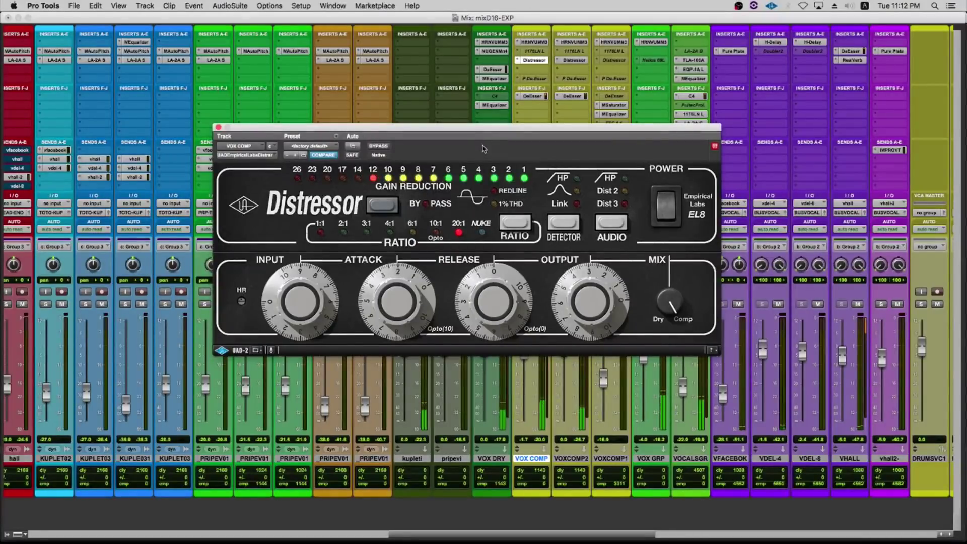
key("space")
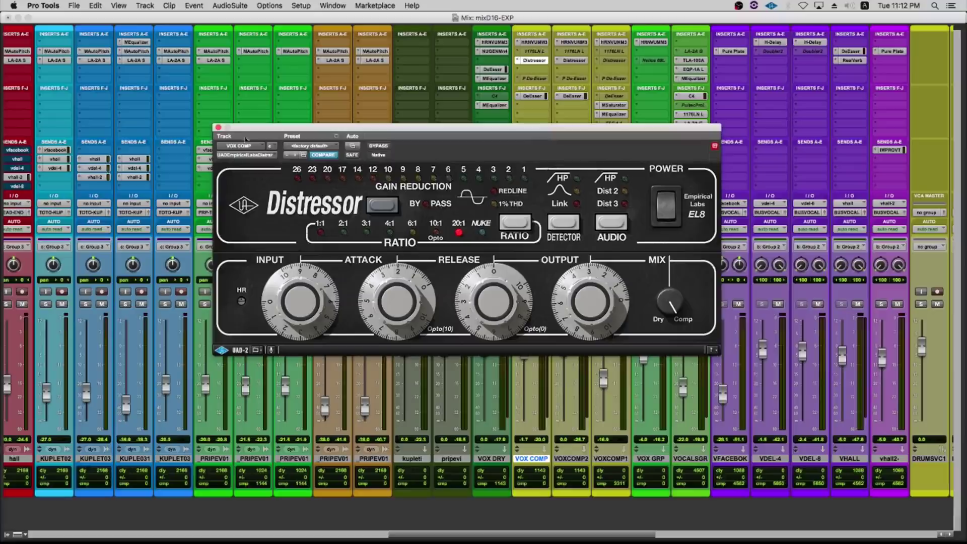
left_click(218, 127)
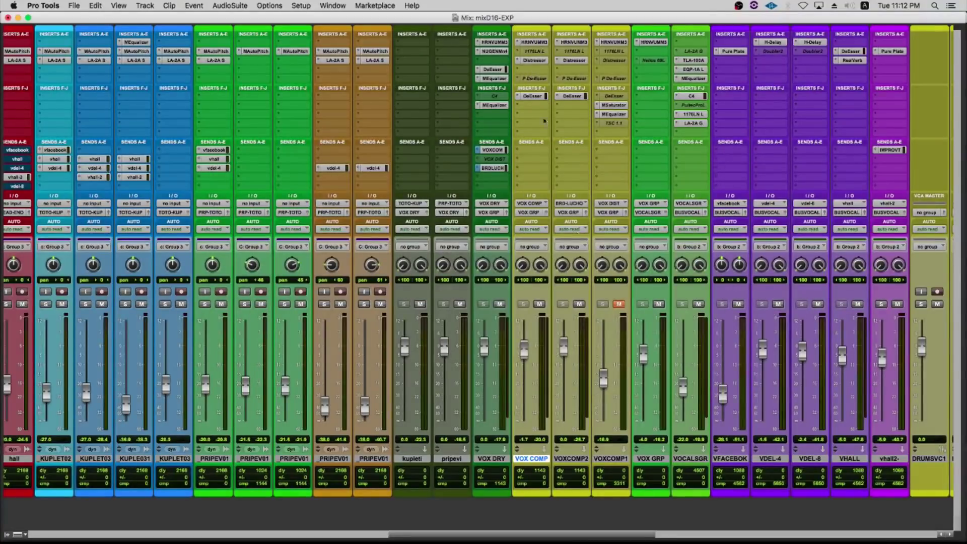
Highlight VOX COMP and VOXCOMP2 alternately, and during playback mute and unmute VOXCOMP2 to compare the vocal sound.
left_click(566, 459)
left_click(542, 459)
left_click(568, 459)
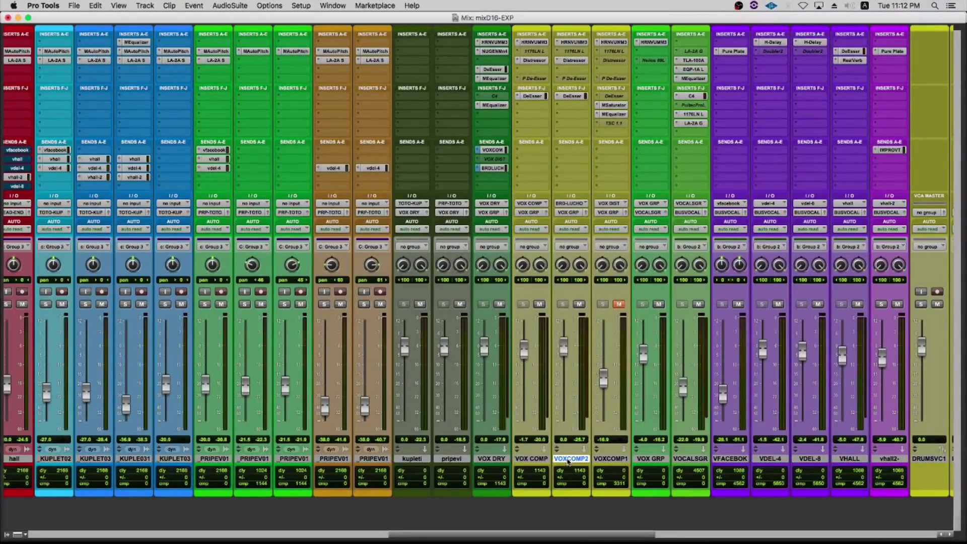
left_click(542, 460)
left_click(564, 459)
key("space")
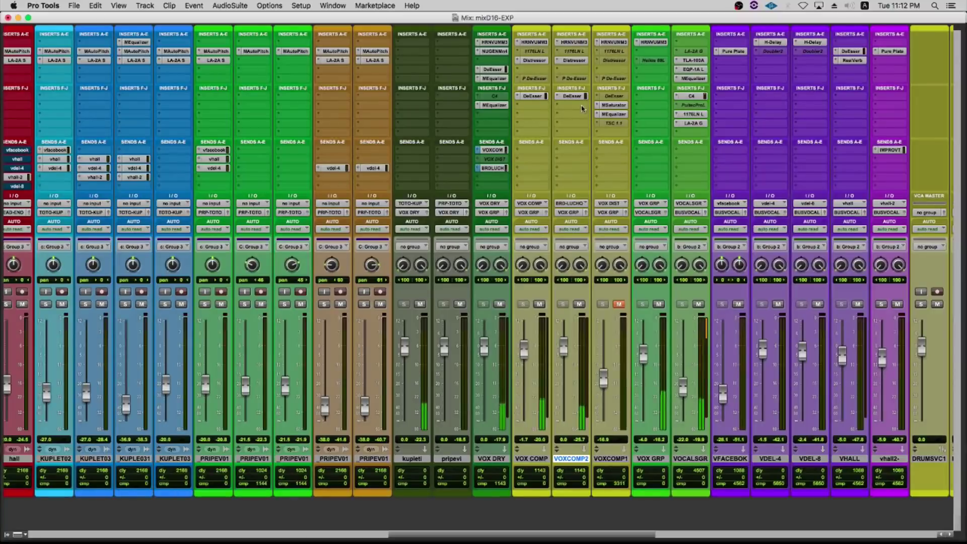
left_click(579, 304)
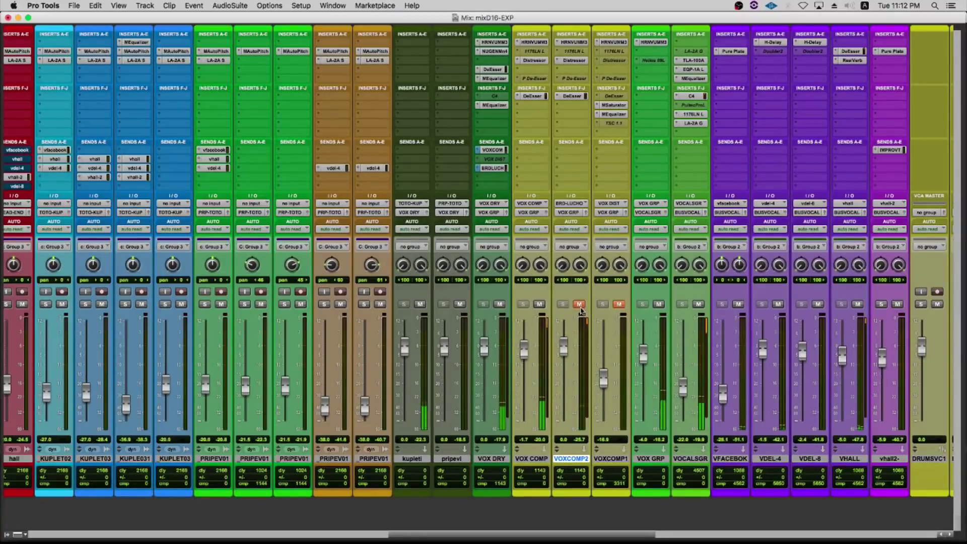
left_click(579, 304)
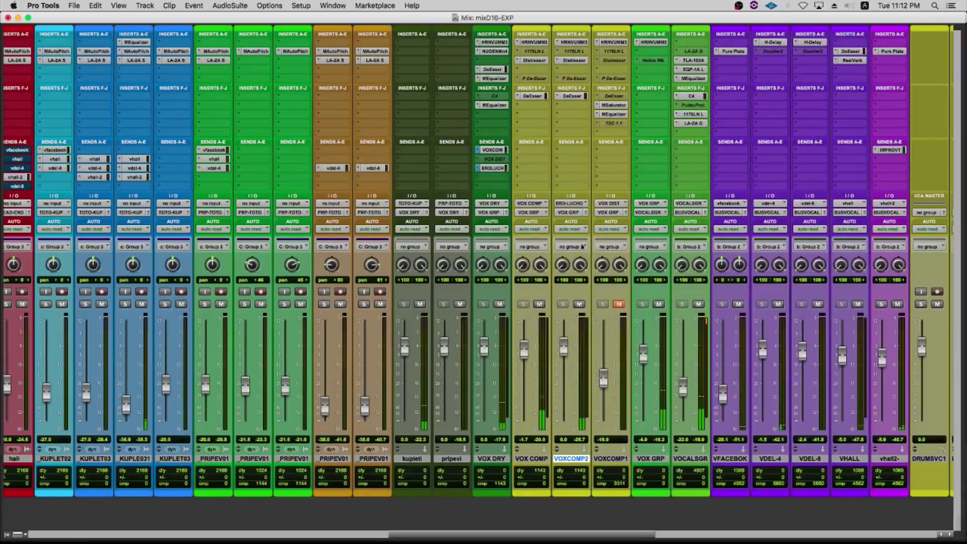
Open the Distressor insert on VOXCOMP2, move its window around the mixer while examining the settings, and close it.
left_click(573, 60)
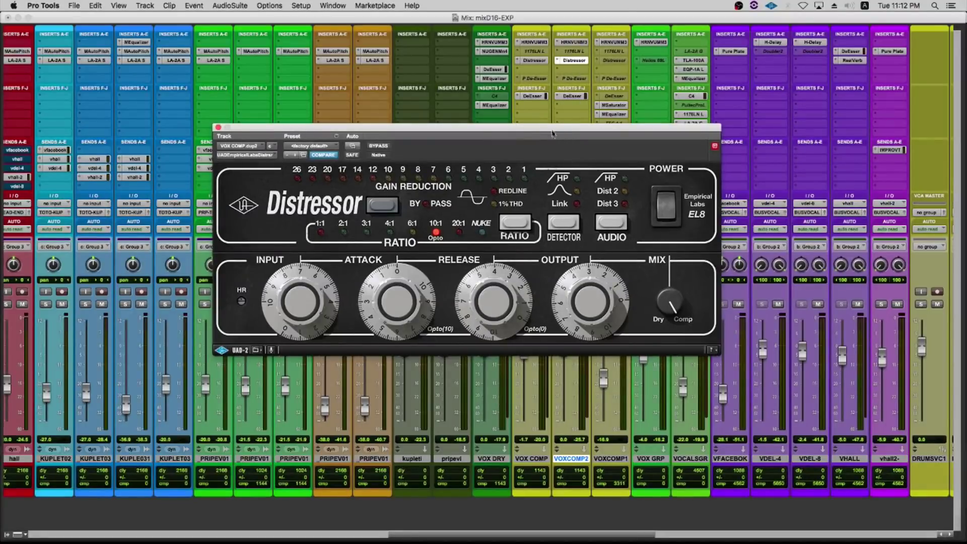
left_click_drag(552, 130, 726, 212)
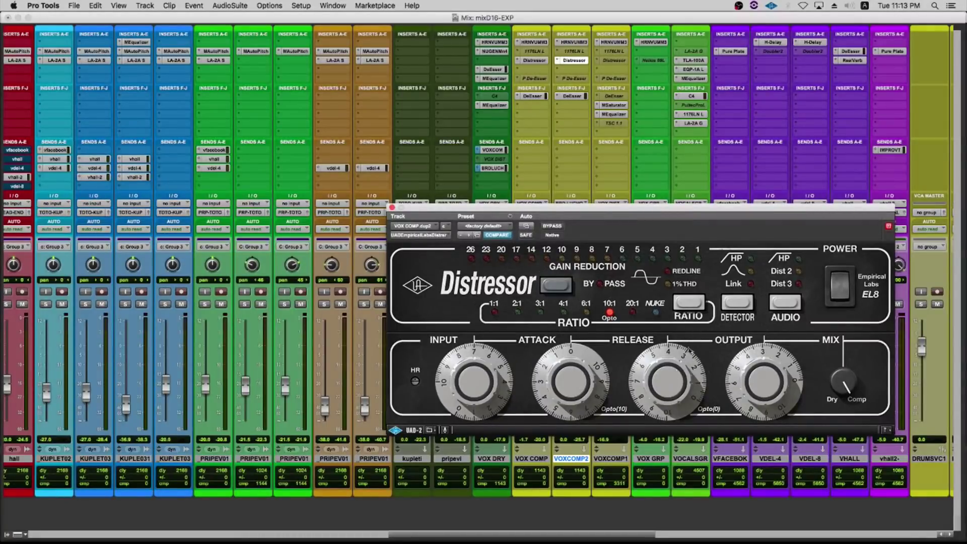
left_click_drag(695, 218, 412, 204)
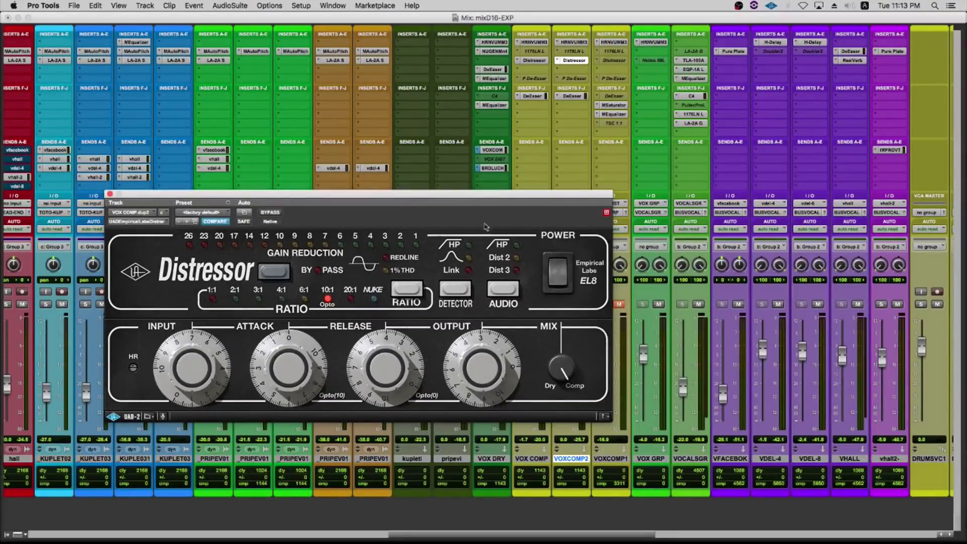
left_click_drag(487, 197, 553, 191)
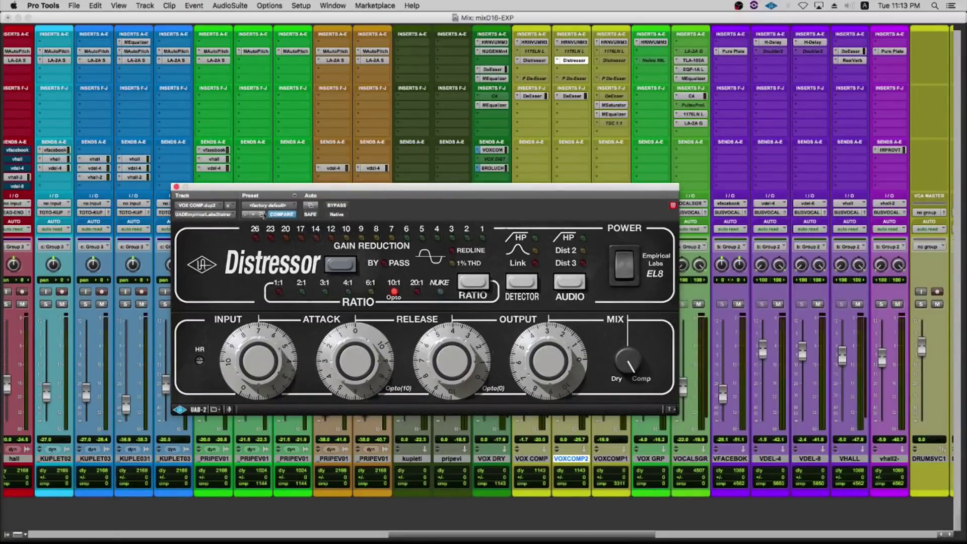
left_click(177, 187)
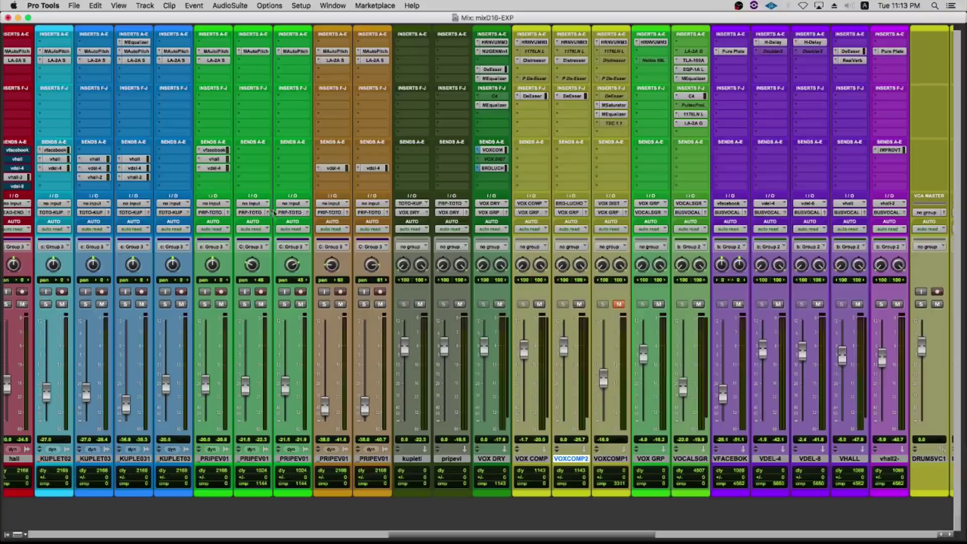
Highlight VOX COMP, VOXCOMP2 and VOX DRY in turn to compare the parallel compression tracks with the dry vocal.
left_click(548, 459)
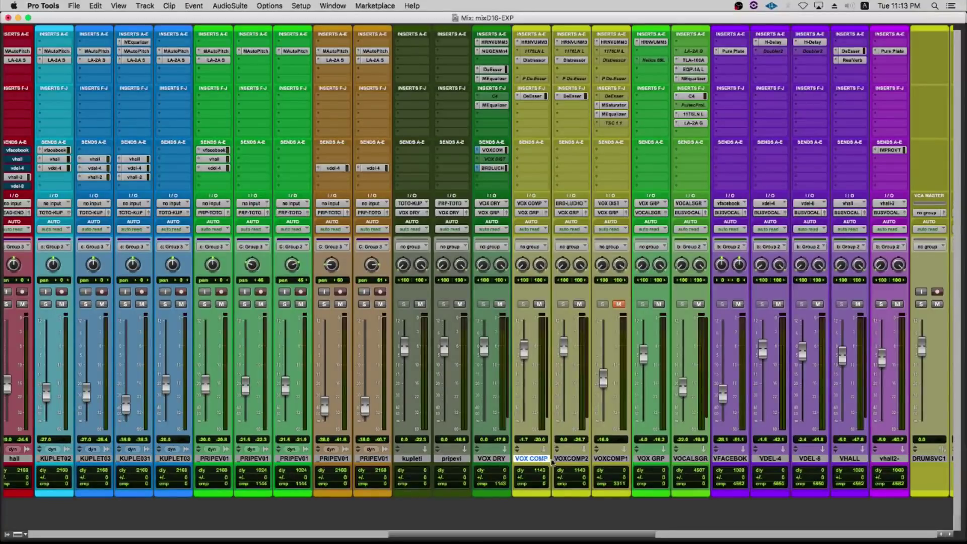
left_click(568, 461)
left_click(526, 460)
left_click(570, 463)
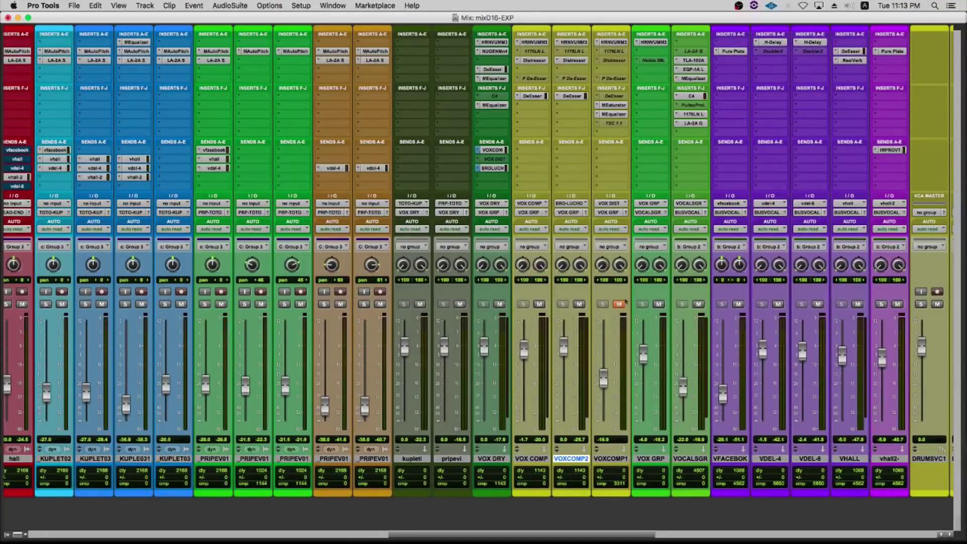
left_click(491, 459)
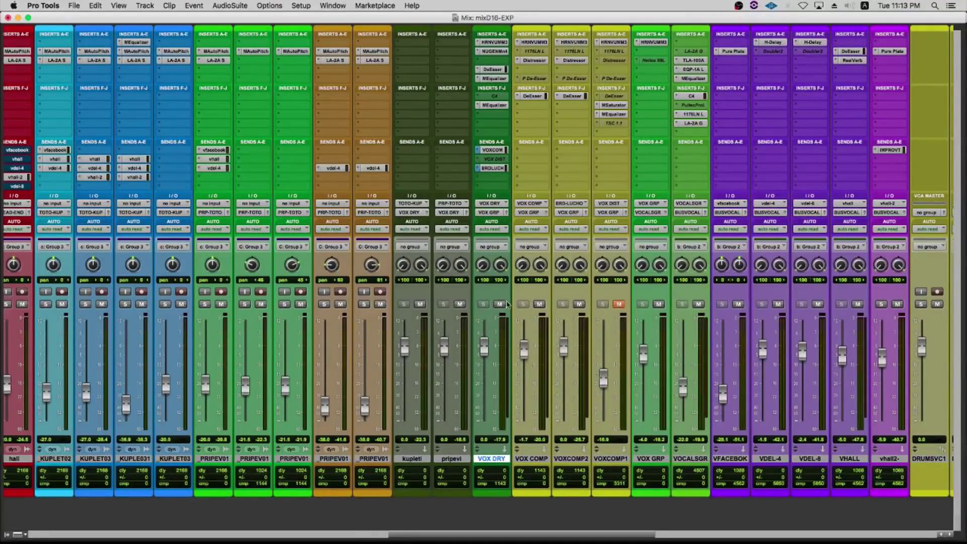
left_click(523, 461)
left_click(501, 459)
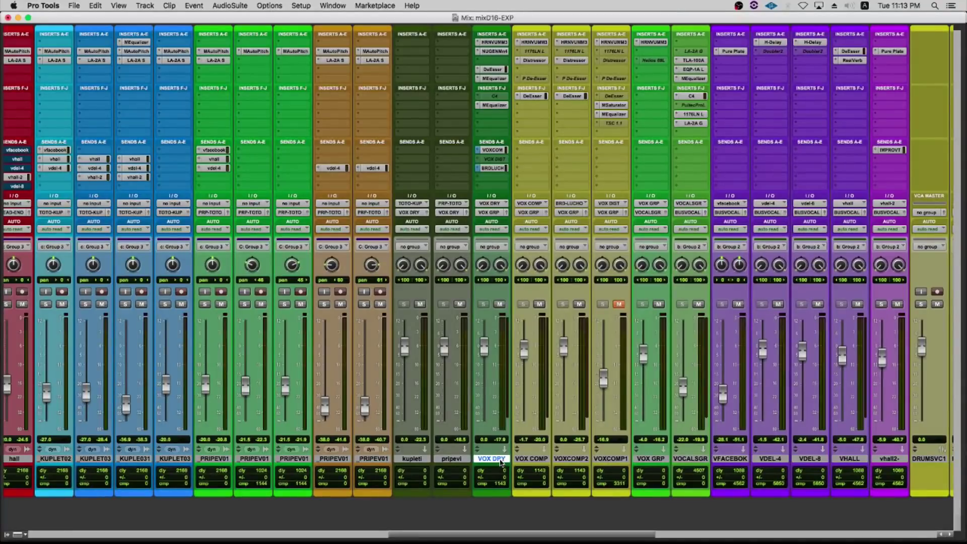
Select VOX DRY through VOXCOMP2 together and mute the system sound, ending with their VOX GRP submix selected.
left_click(570, 459)
left_click(503, 460, "shift")
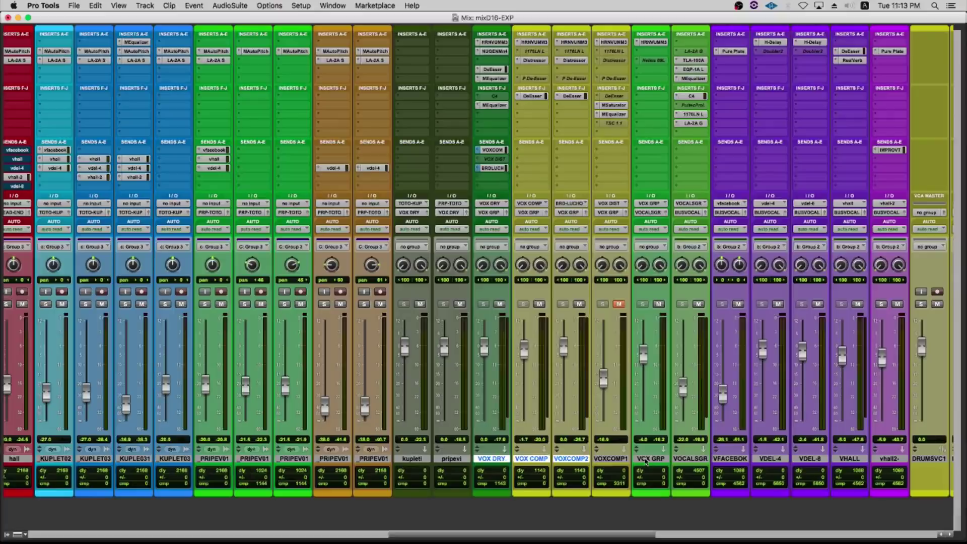
key("XF86AudioMute")
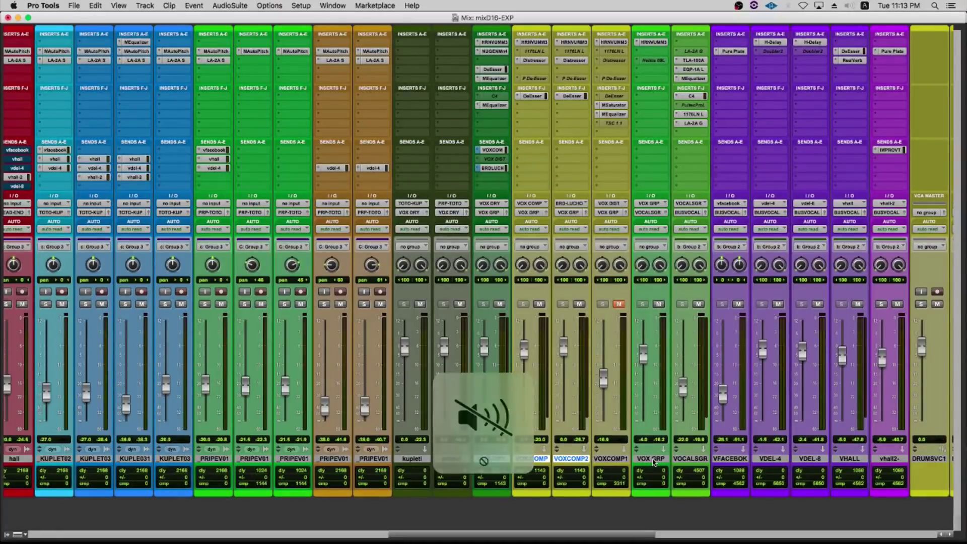
left_click(647, 460)
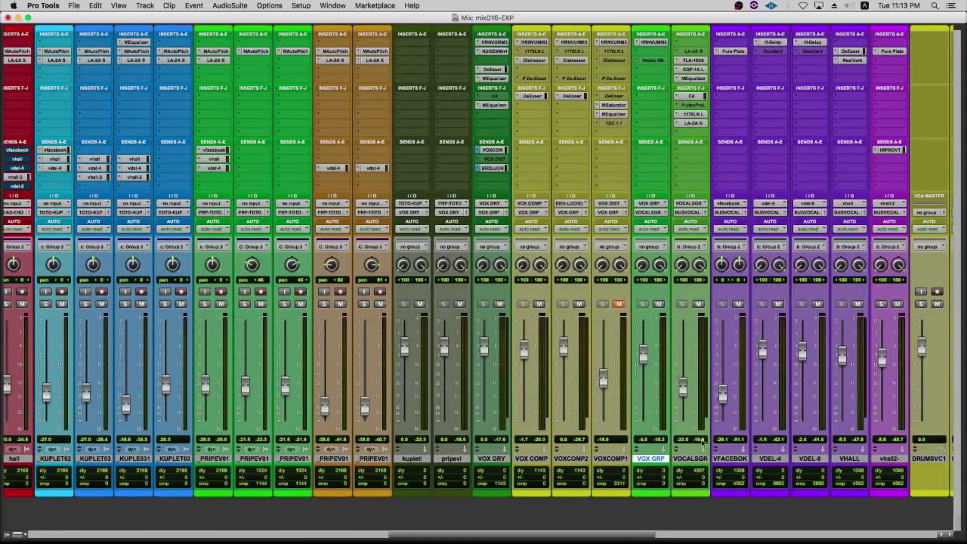
Select VOCALSGR, examine its TLA-100A and Pultec EQP-1A inserts in turn, and close the equalizer window.
left_click(694, 460)
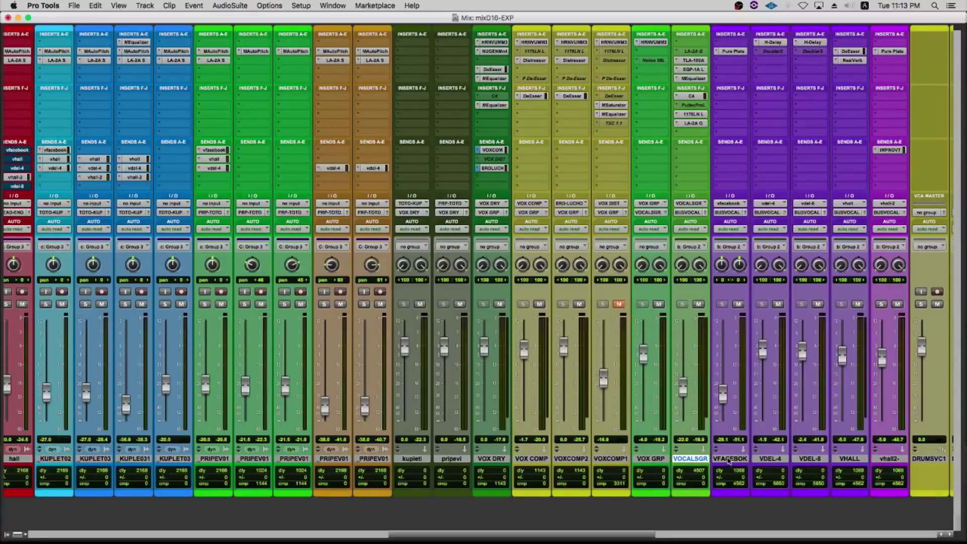
left_click(686, 61)
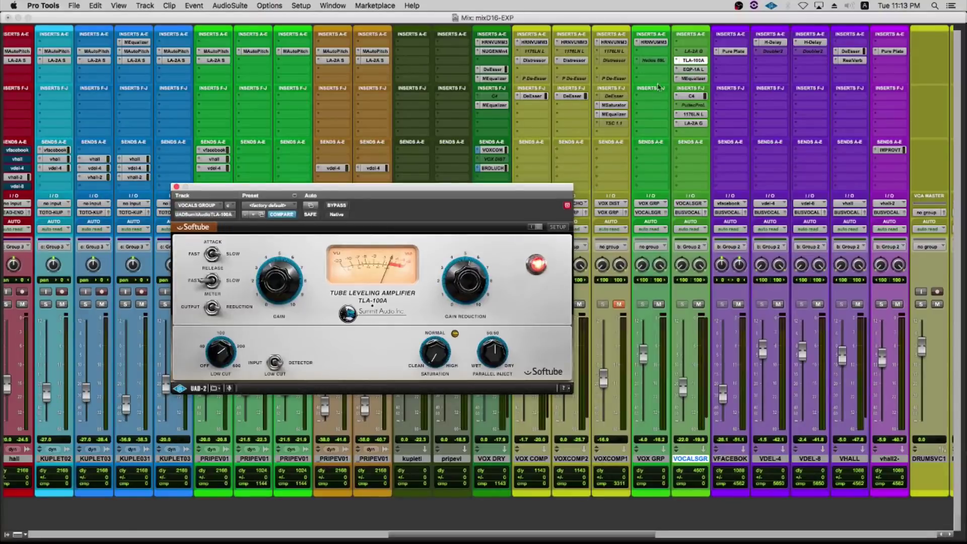
left_click(693, 69)
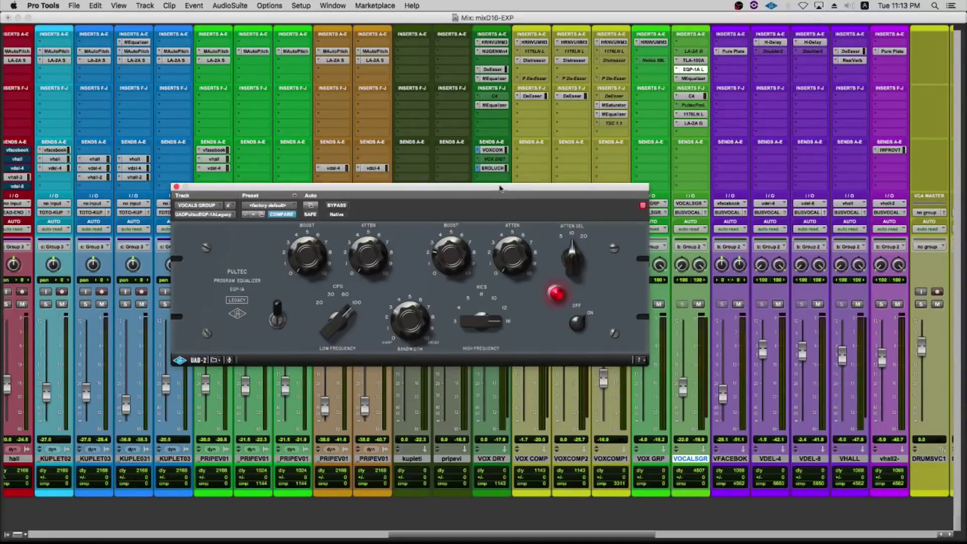
left_click_drag(498, 186, 556, 190)
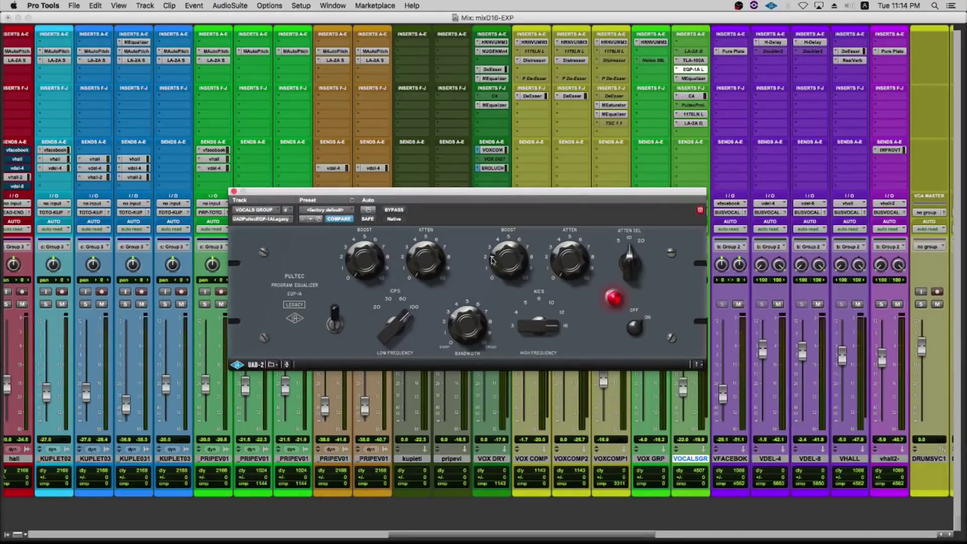
left_click(233, 191)
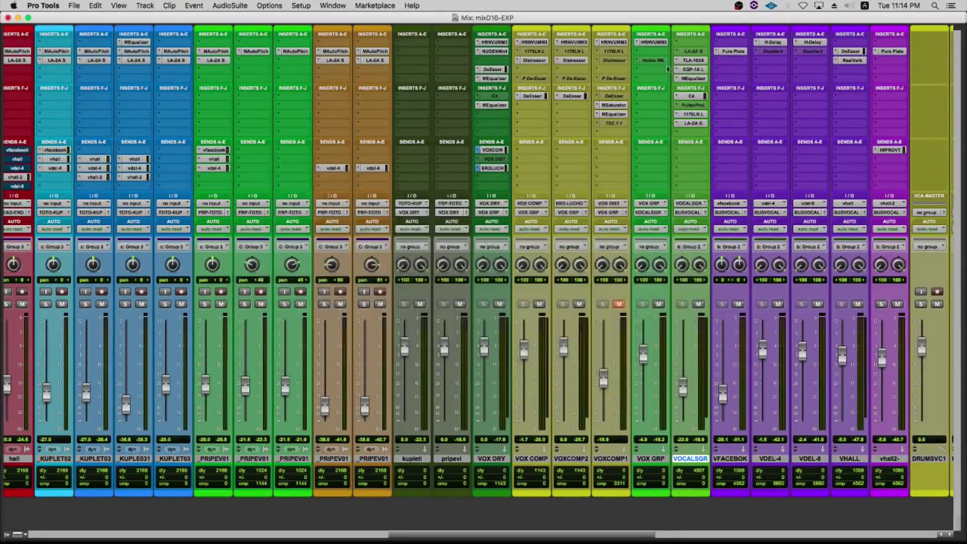
Open the MEqualizer insert on VOCALSGR, examine the band 4 low-pass settings, reposition the window and close it.
left_click(692, 78)
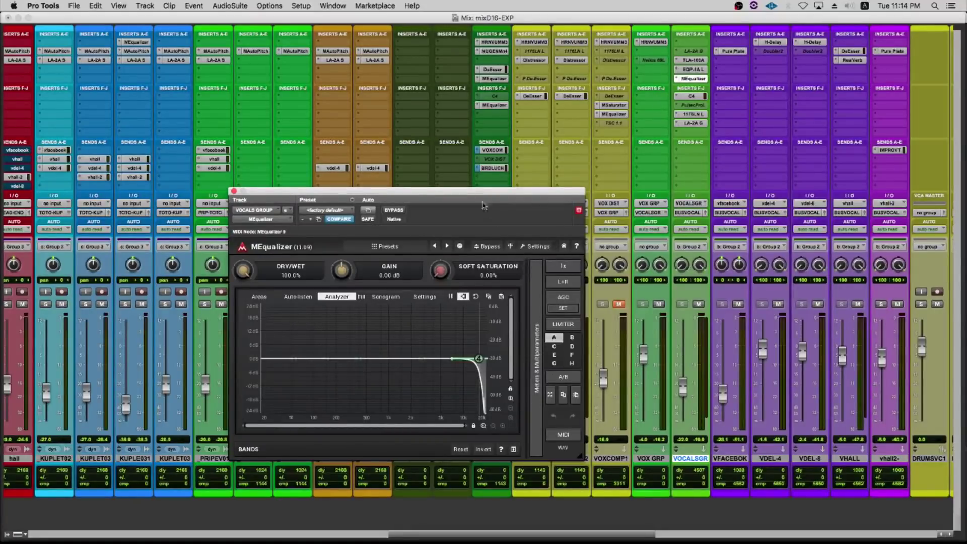
left_click_drag(476, 192, 475, 192)
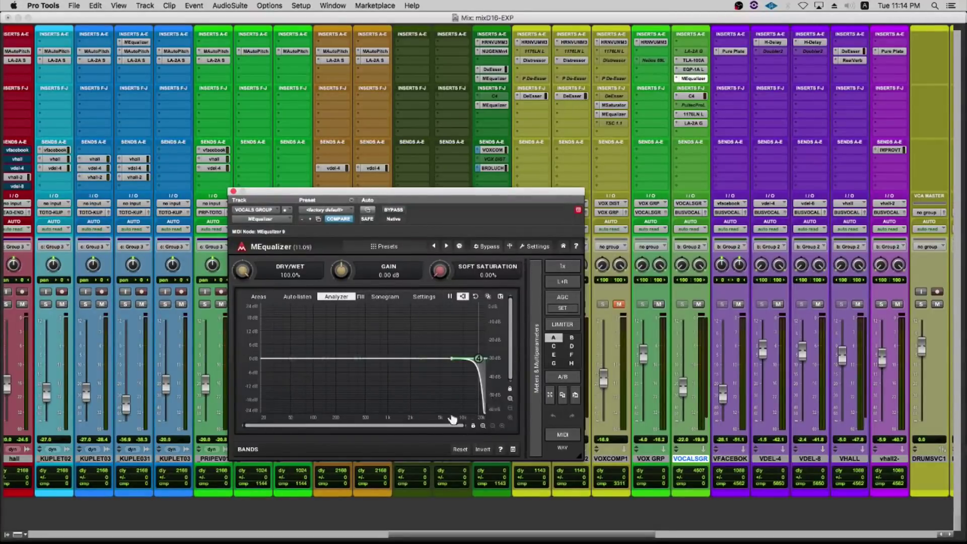
double_click(479, 359)
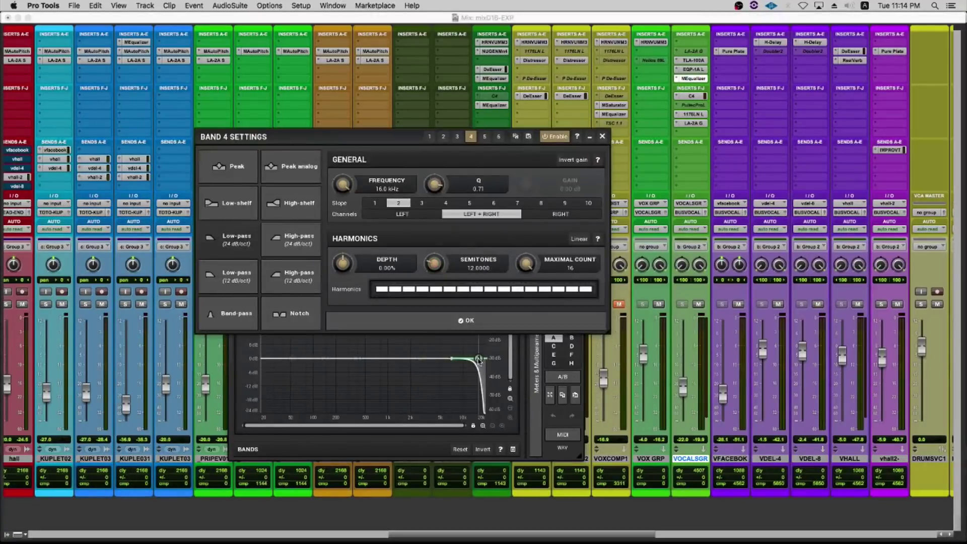
left_click(450, 317)
left_click_drag(538, 197, 570, 193)
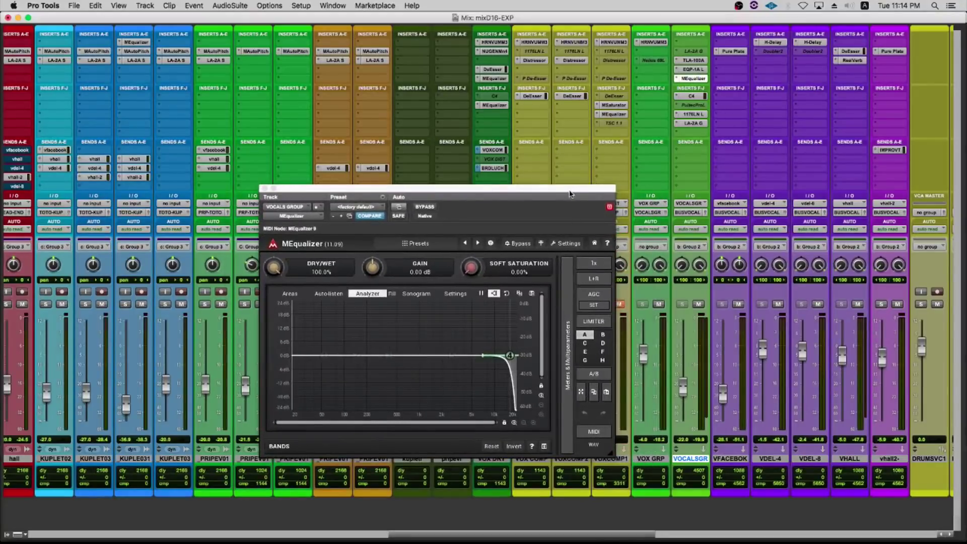
left_click(493, 226)
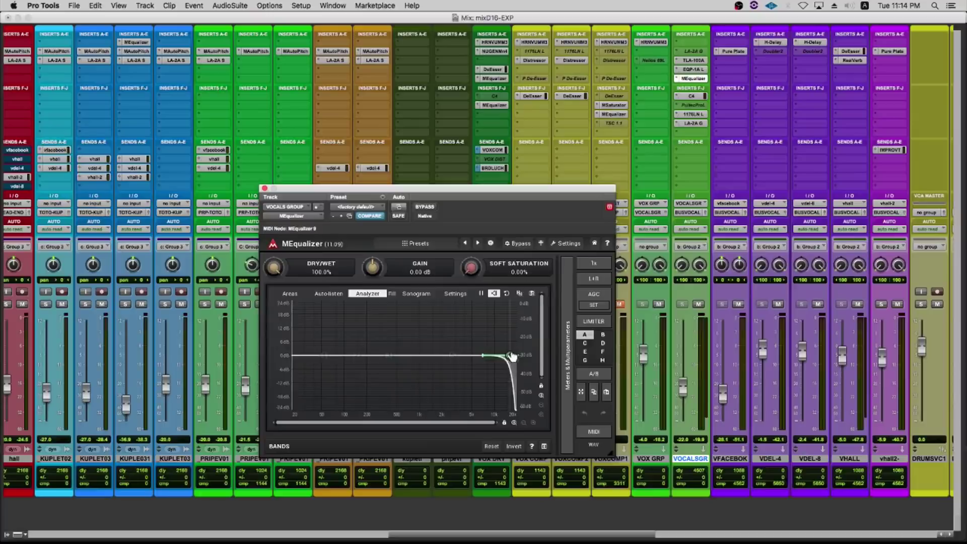
left_click_drag(503, 192, 394, 197)
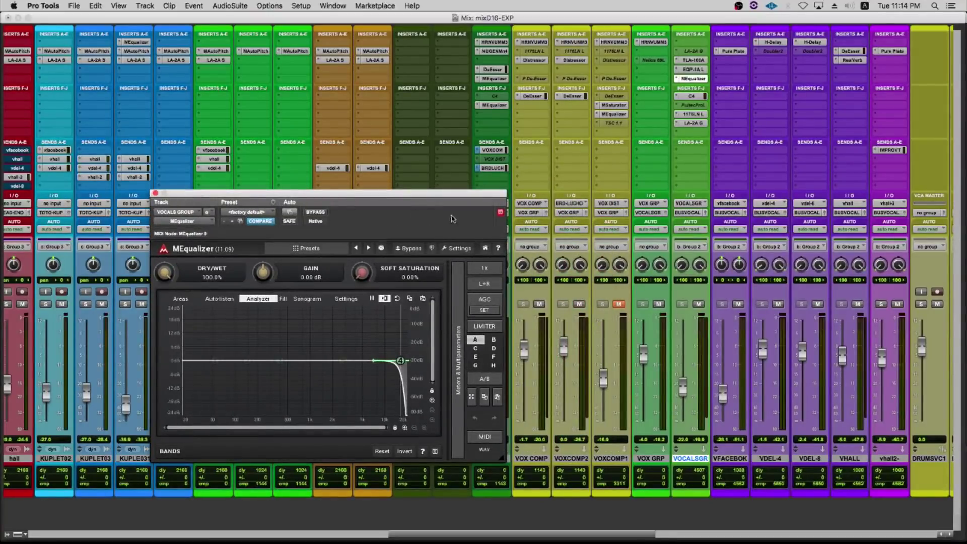
left_click(155, 194)
Open the C4 multiband insert on VOCALSGR and move its window further over the mixer to examine the settings.
left_click(690, 96)
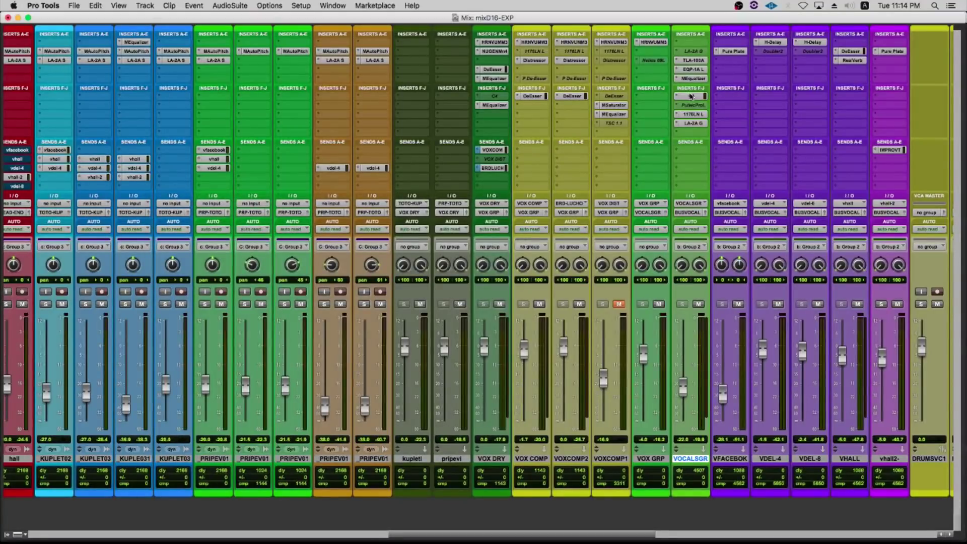
left_click(692, 97)
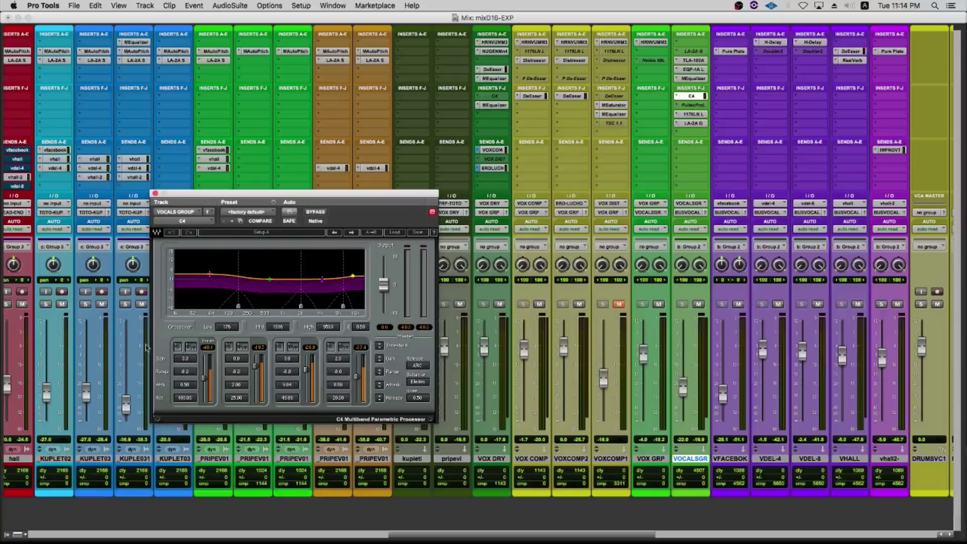
left_click_drag(296, 194, 342, 199)
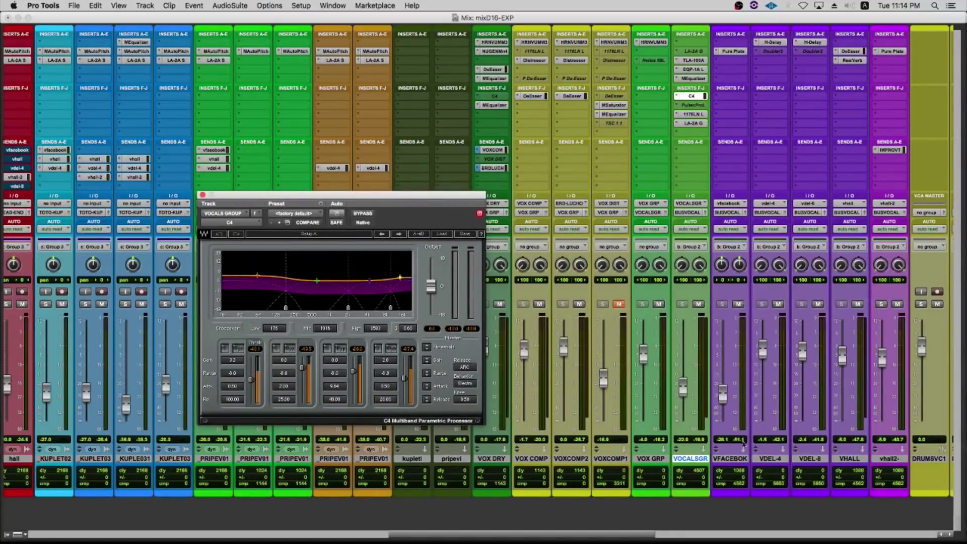
Mute the vocal effect returns from VFACEBOK through vhall2- together, reselect VOCALSGR and start playback.
left_click(731, 458)
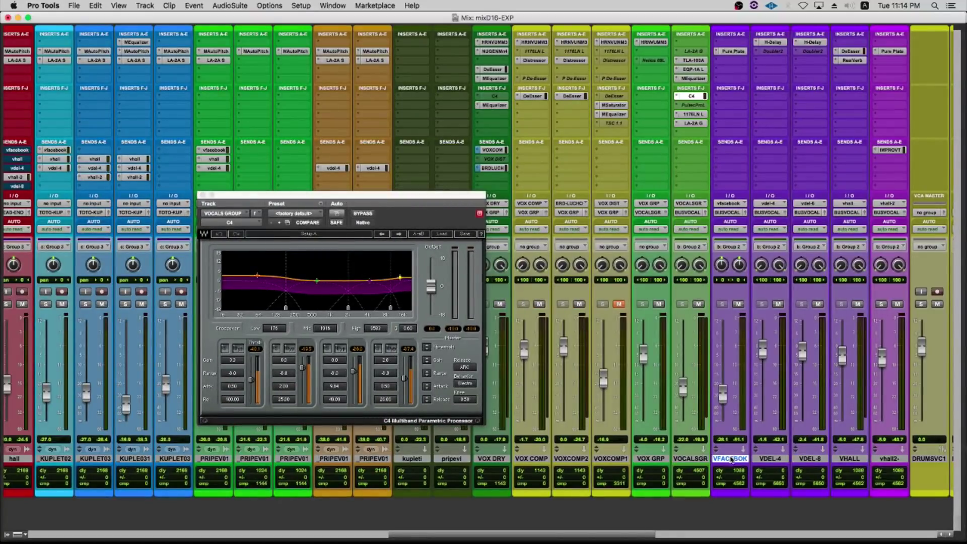
left_click(881, 459, "shift")
left_click(738, 304)
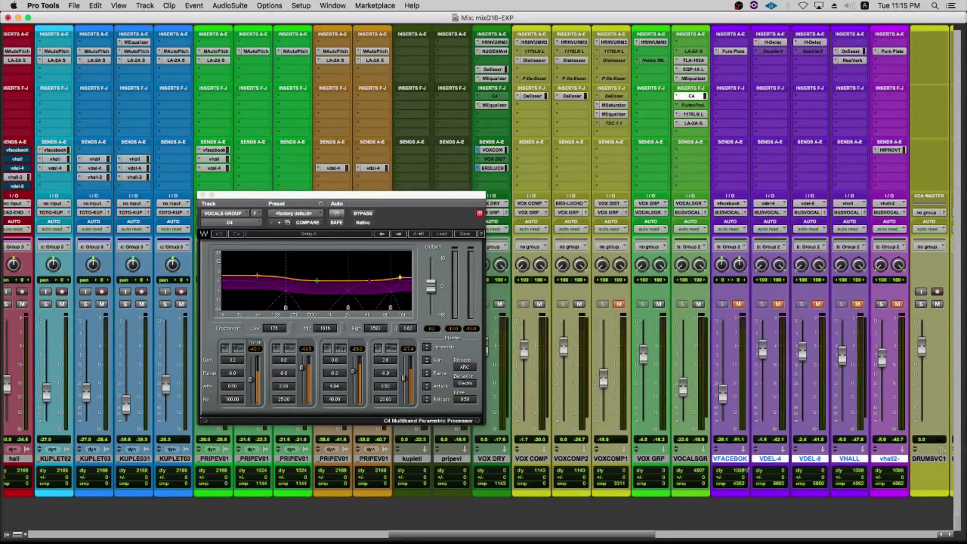
left_click(696, 459)
key("space")
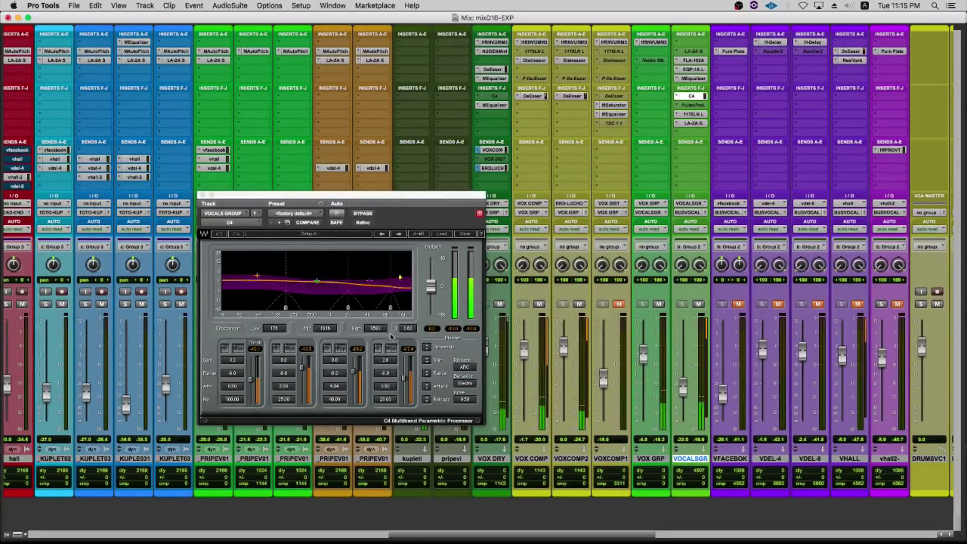
Solo and unsolo the low band and then the low-mid band of the C4 to hear each one separately.
left_click(225, 348)
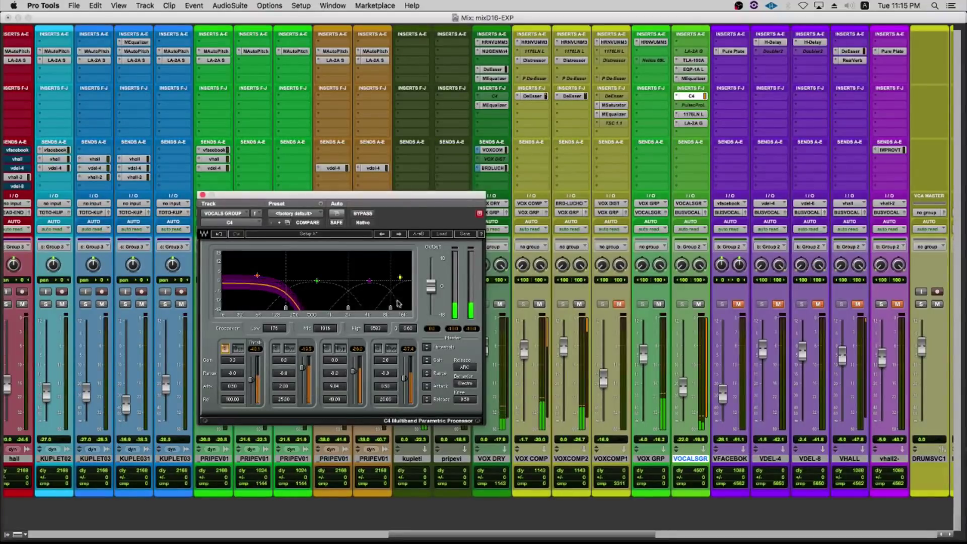
left_click(225, 348)
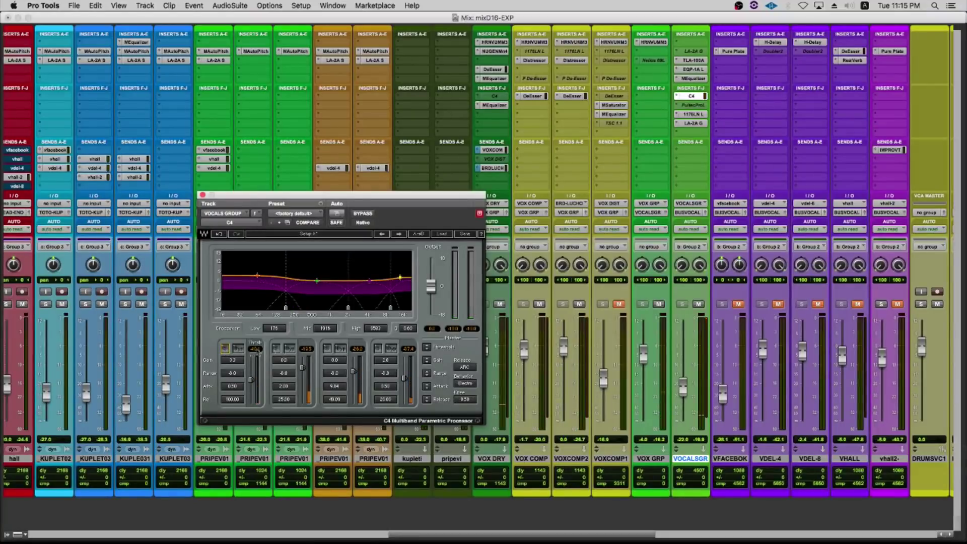
left_click(276, 348)
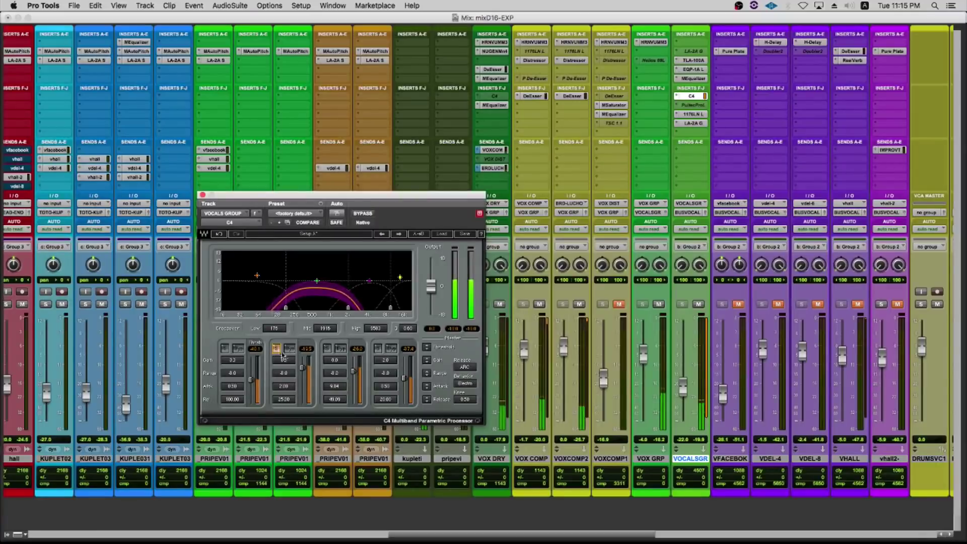
left_click(277, 350)
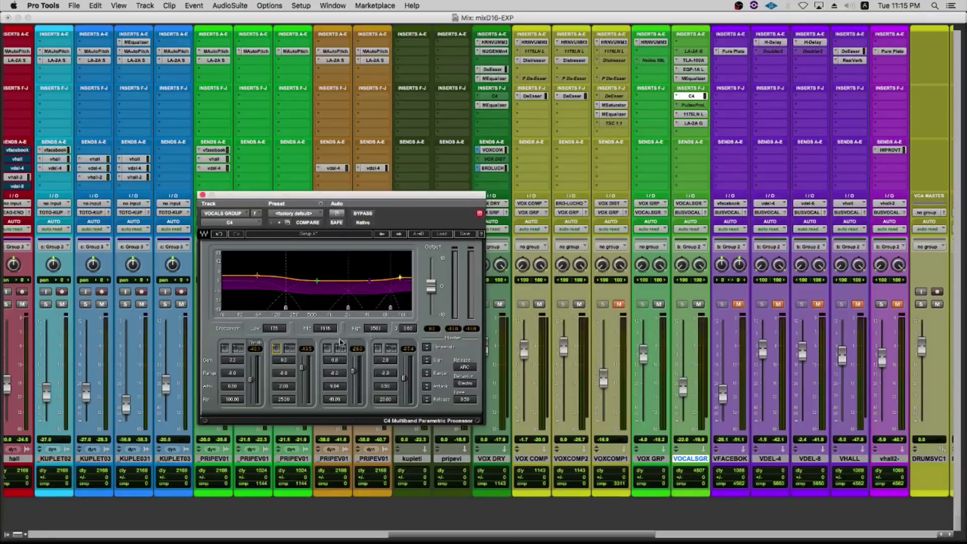
Toggle the solo of the C4's third band repeatedly to compare it with the full vocal signal.
left_click(327, 349)
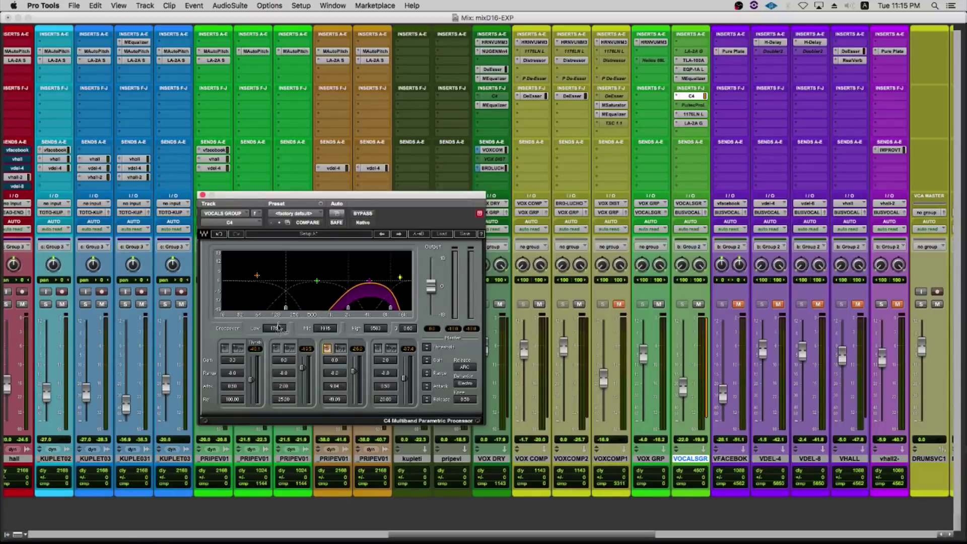
left_click(326, 348)
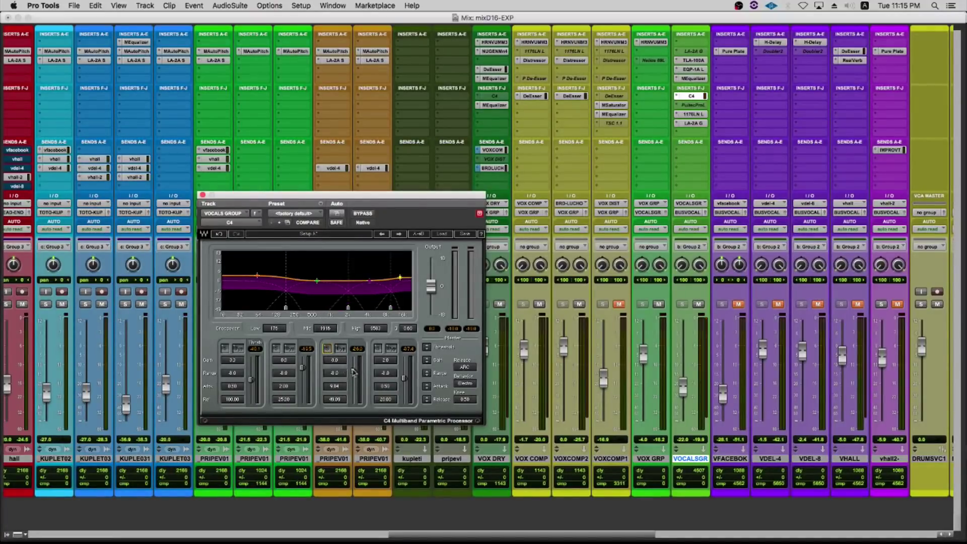
left_click(326, 349)
left_click(326, 348)
left_click(326, 348)
left_click(326, 348)
Solo the C4's highest band, listen to it during playback, unsolo it and close the plug-in window.
left_click(378, 349)
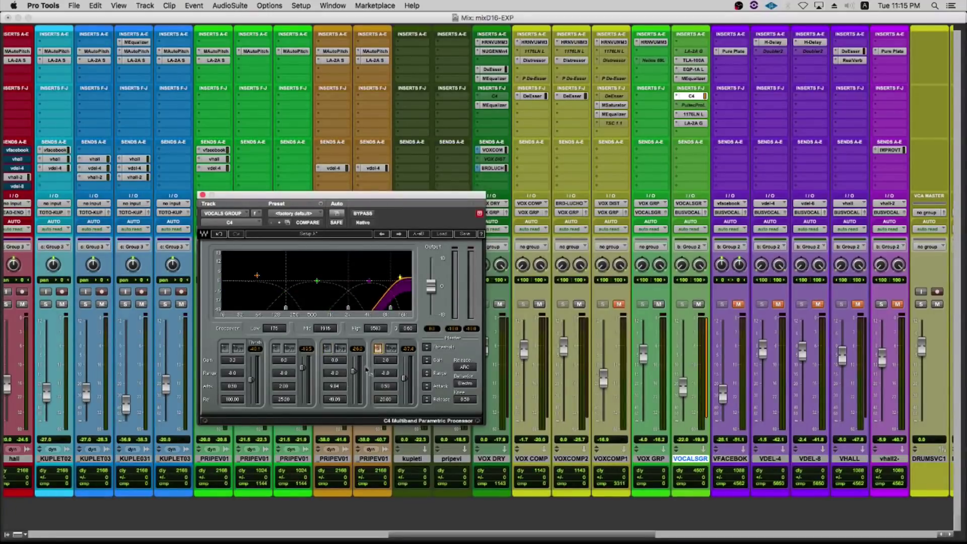
left_click_drag(428, 198, 447, 184)
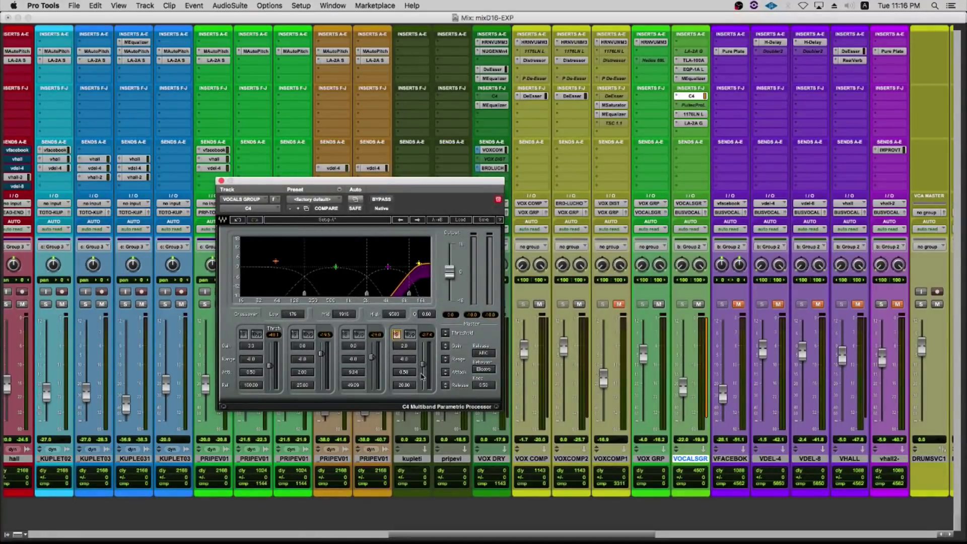
key("space")
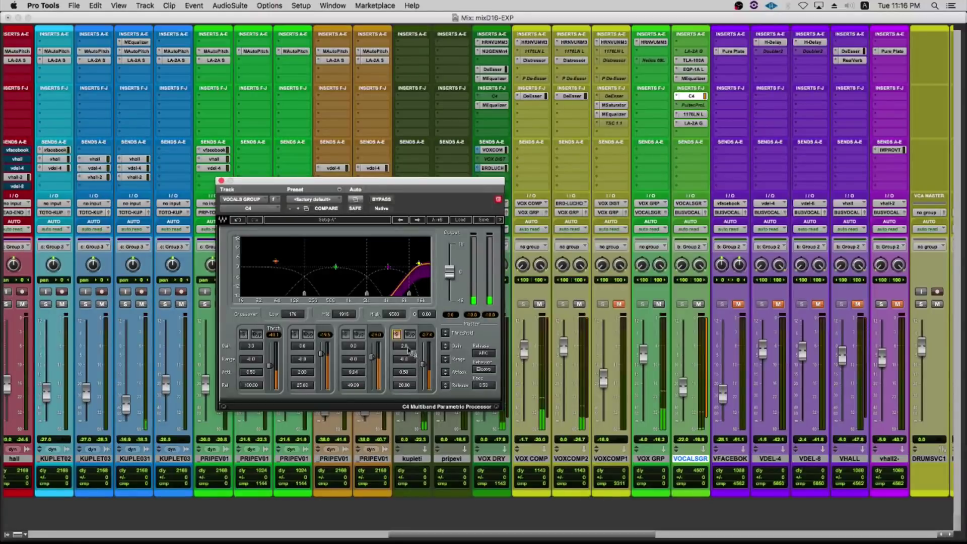
left_click(397, 336)
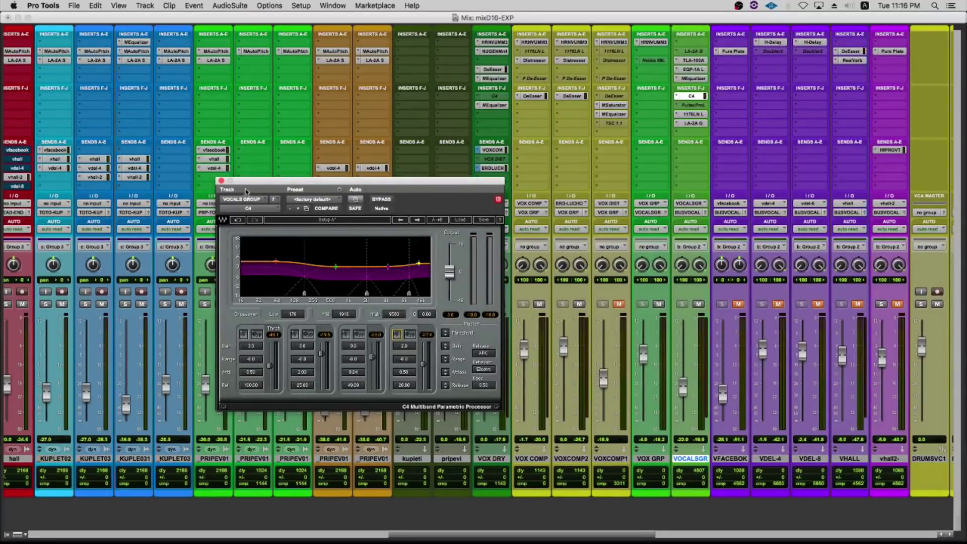
left_click(220, 181)
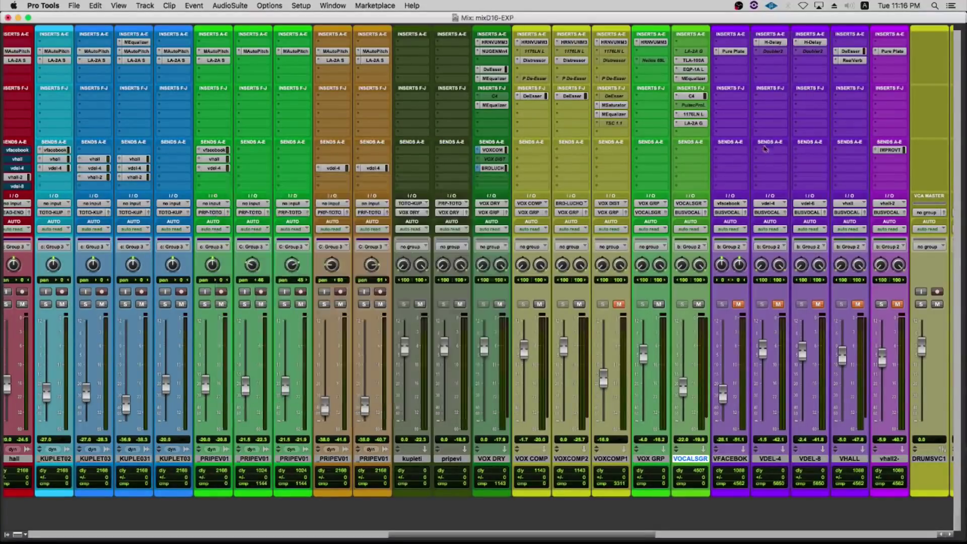
Open the 1176LN insert on VOCALSGR, reposition its window, and bypass and re-enable it during playback to compare the sound.
left_click(693, 113)
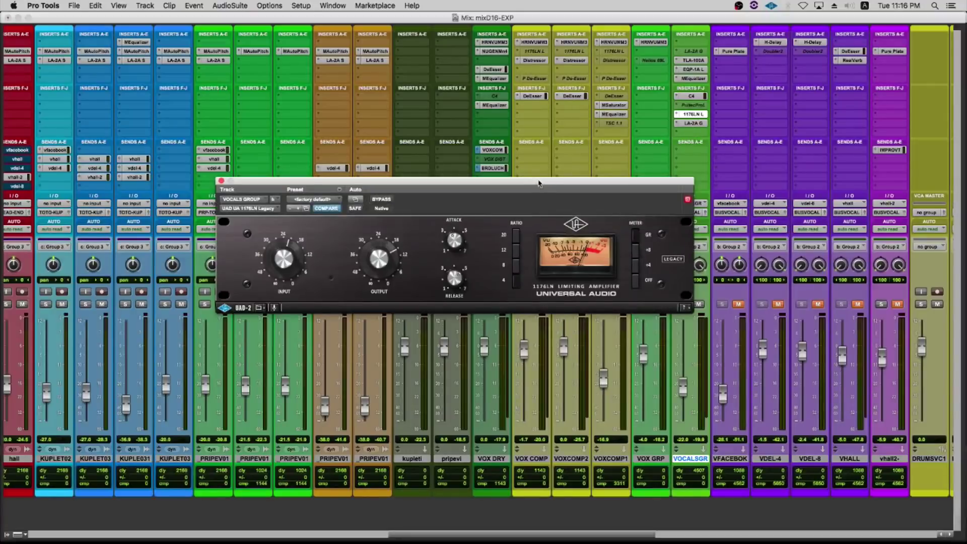
left_click_drag(519, 186, 327, 176)
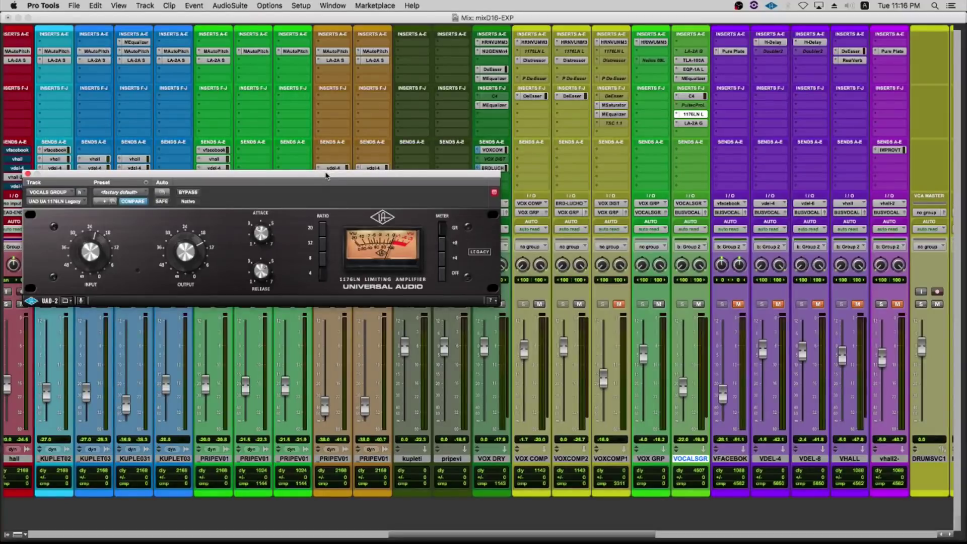
left_click_drag(305, 186, 521, 186)
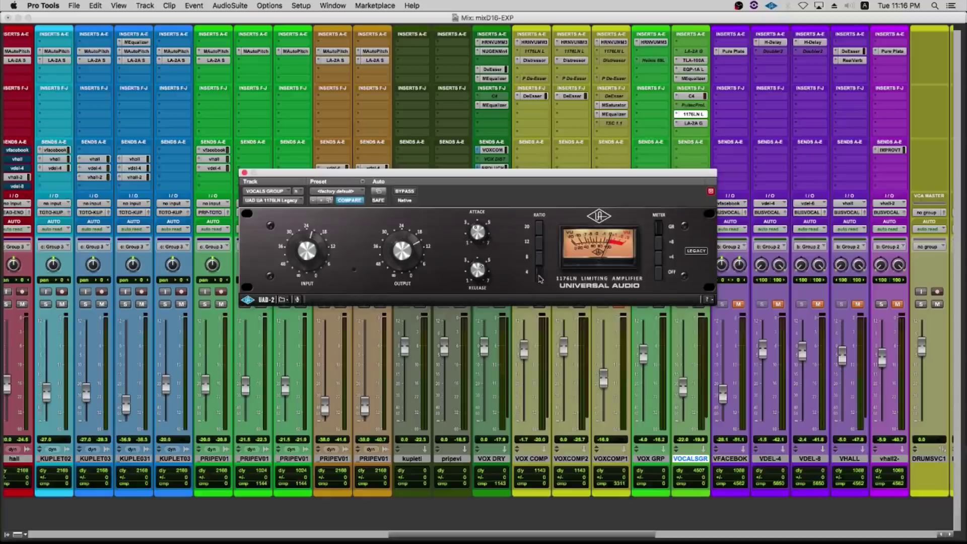
key("space")
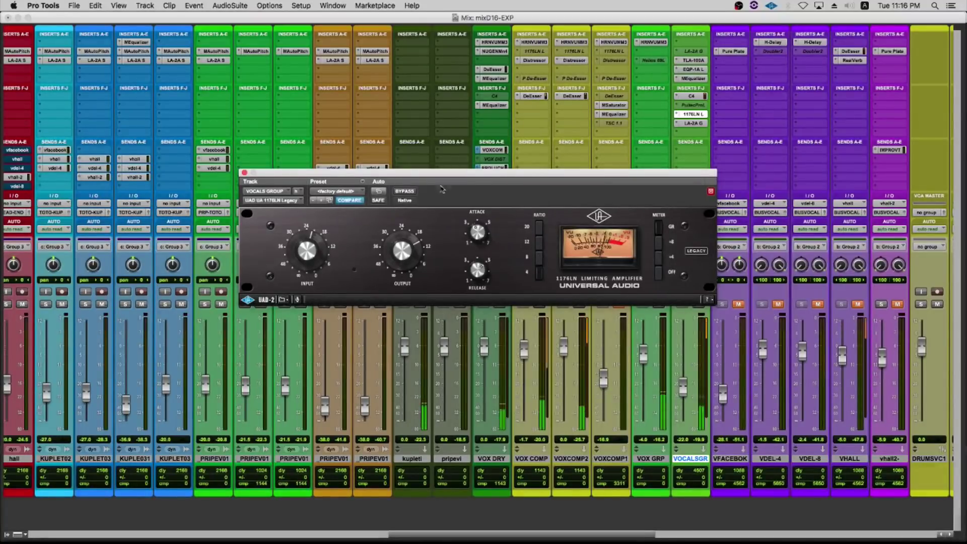
left_click(409, 193)
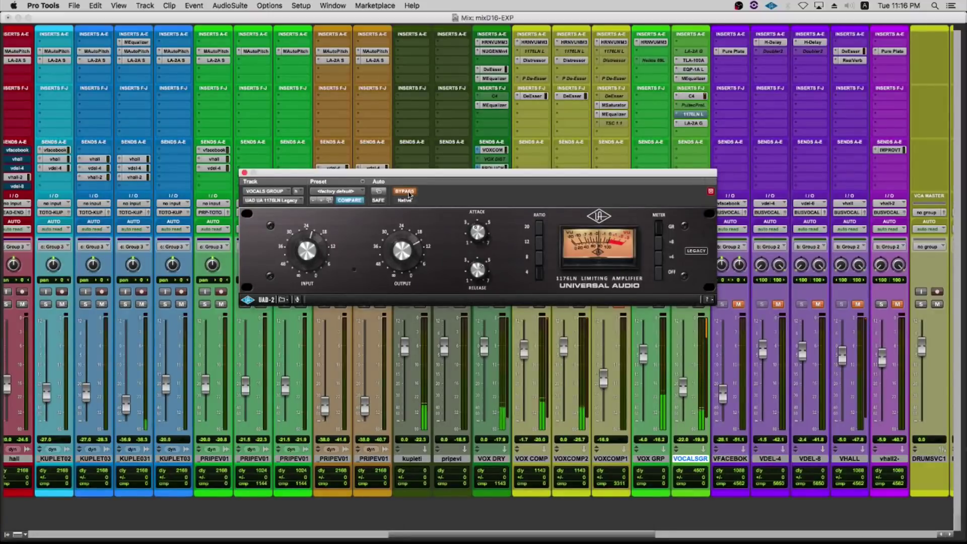
left_click(408, 192)
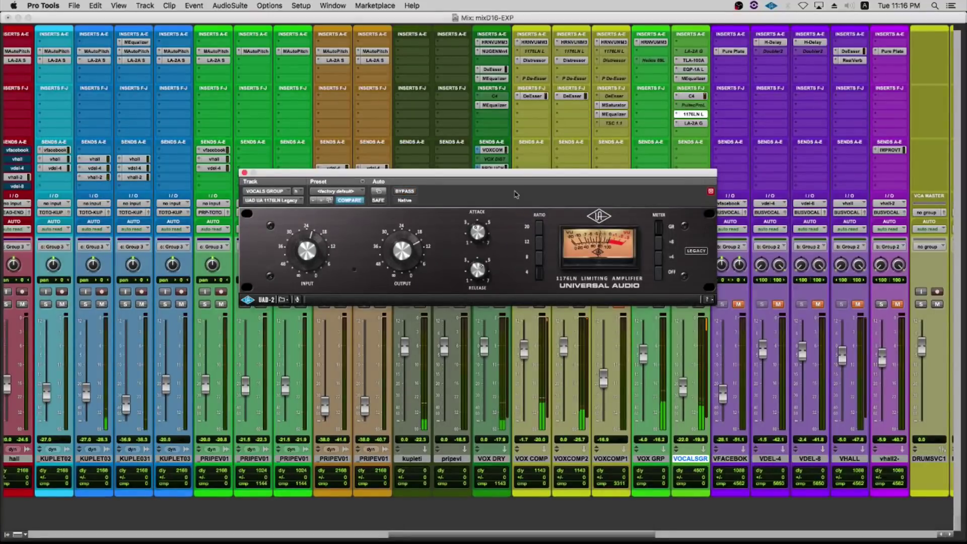
Open the LA-2A Gray and 1176LN inserts on VOCALSGR together and arrange their windows so both compressors are visible.
left_click(694, 124)
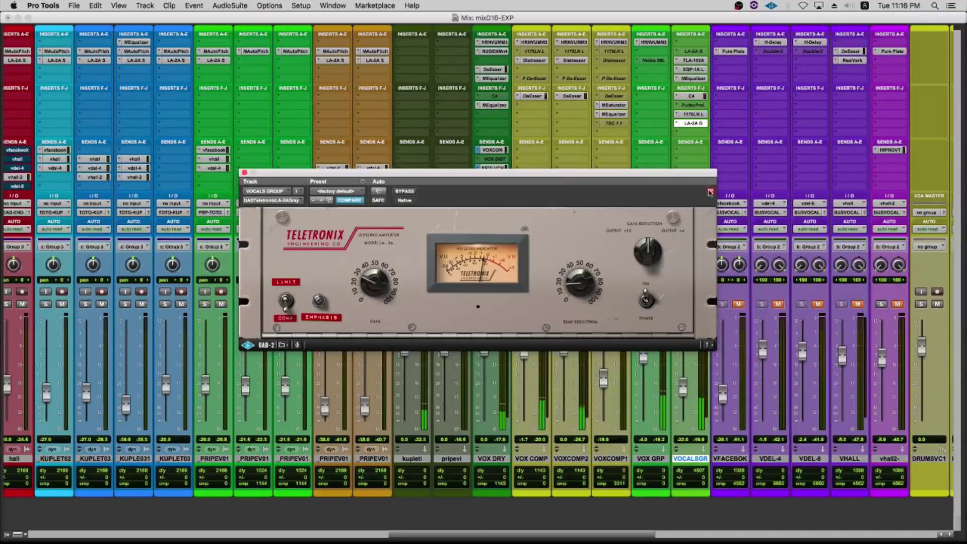
left_click(686, 120)
left_click(686, 119)
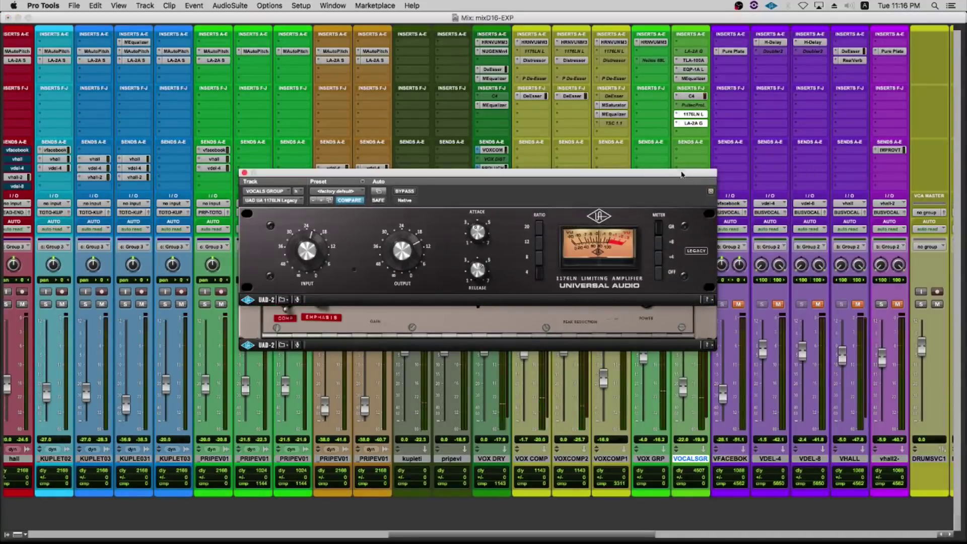
left_click_drag(680, 174, 635, 40)
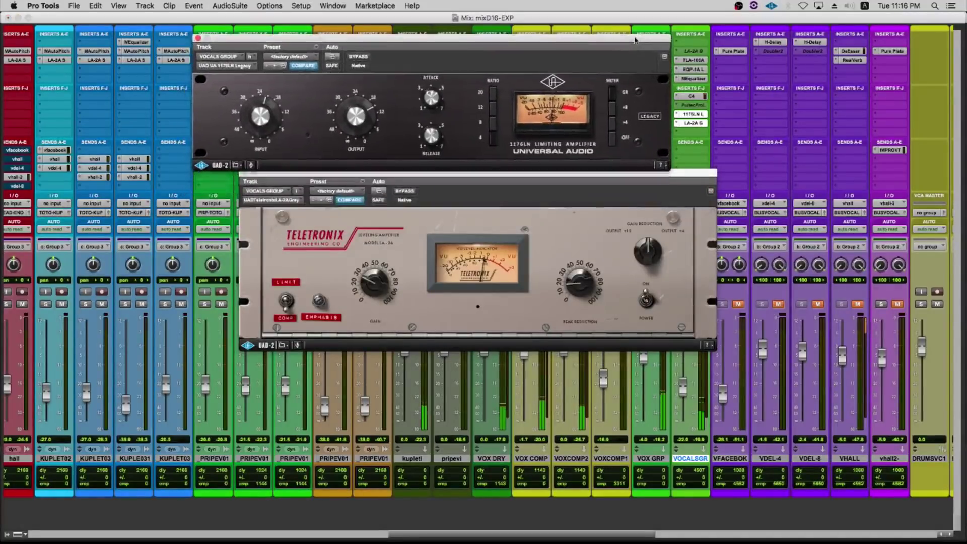
Bypass the 1176LN and LA-2A on VOCALSGR together during playback, then re-enable both to compare the sound.
left_click(405, 193)
left_click(382, 97)
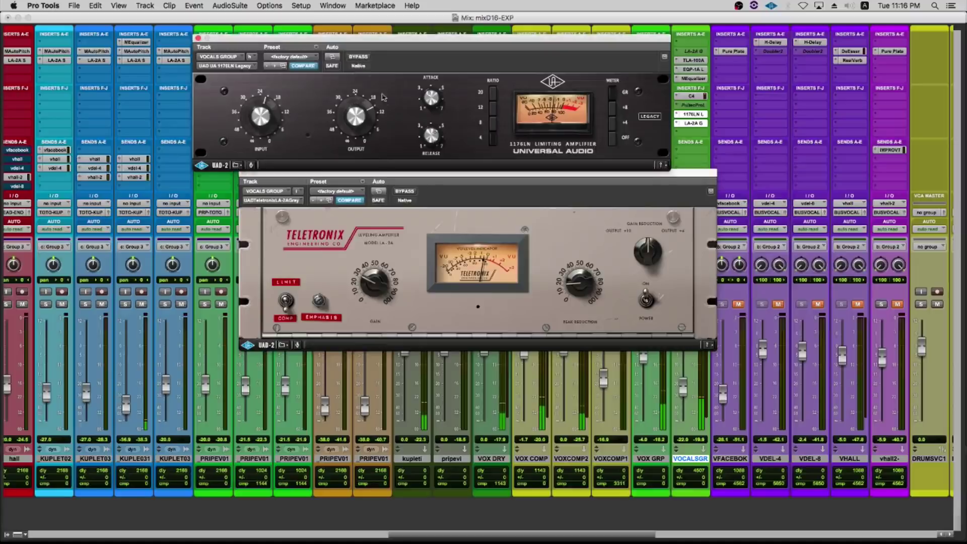
left_click(405, 191)
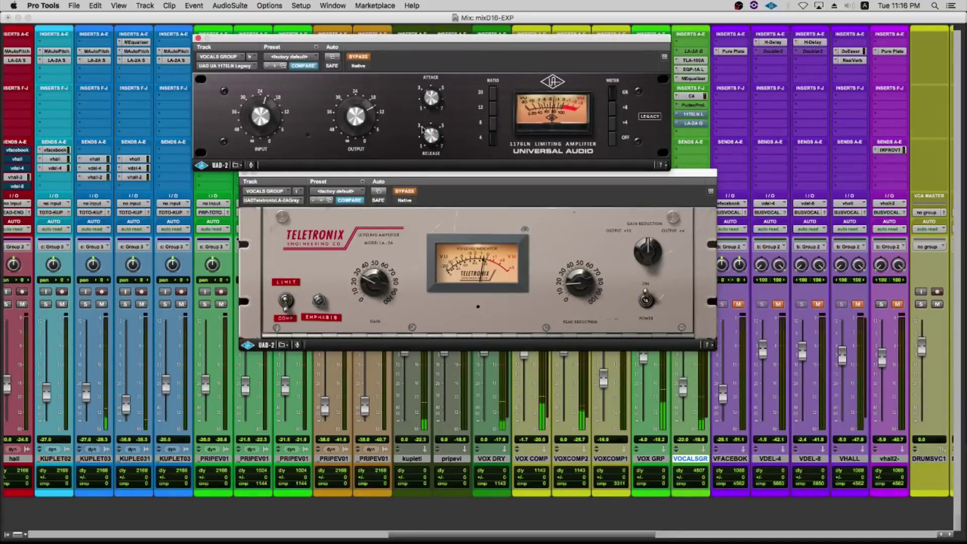
left_click(410, 197)
left_click(405, 192)
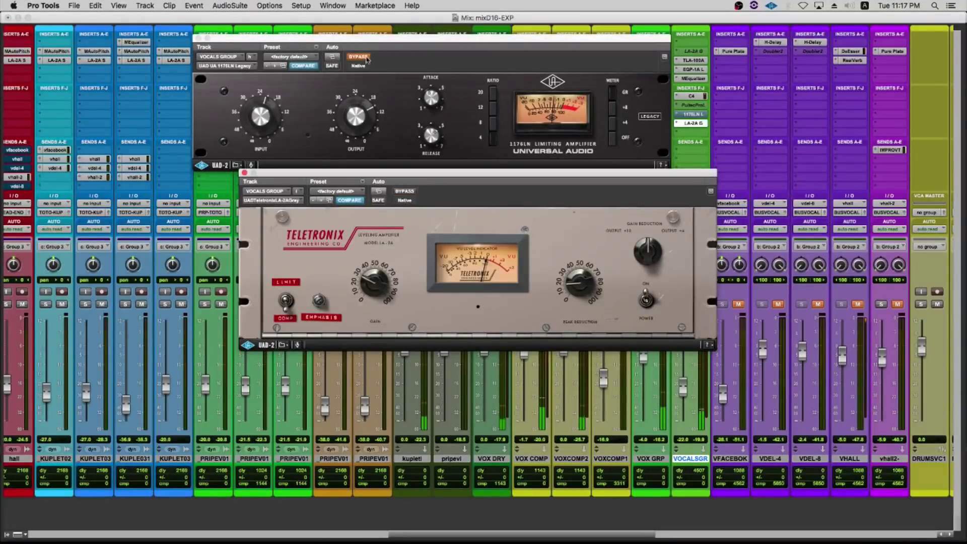
left_click(369, 58)
left_click(498, 226)
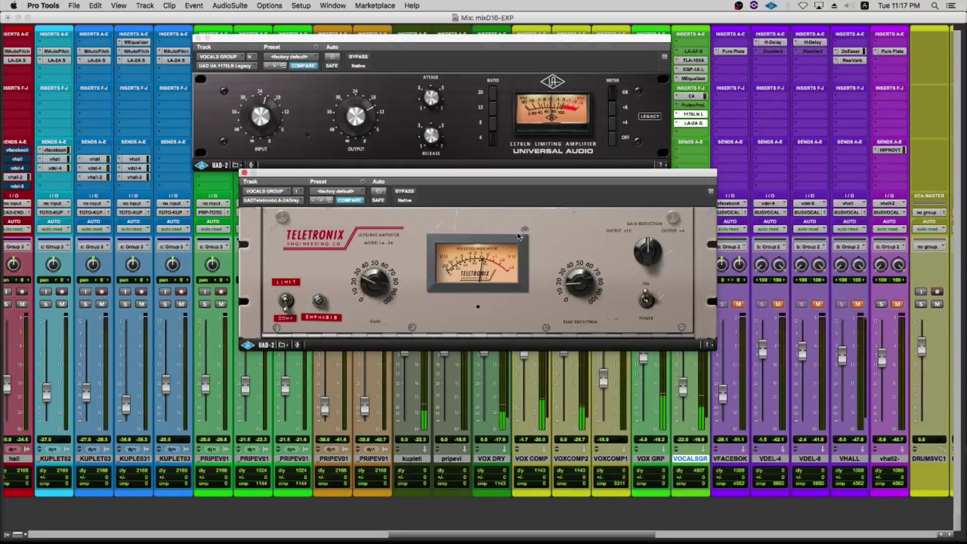
Reposition the LA-2A window, then close both the 1176LN and LA-2A plug-in windows.
left_click_drag(440, 175, 413, 195)
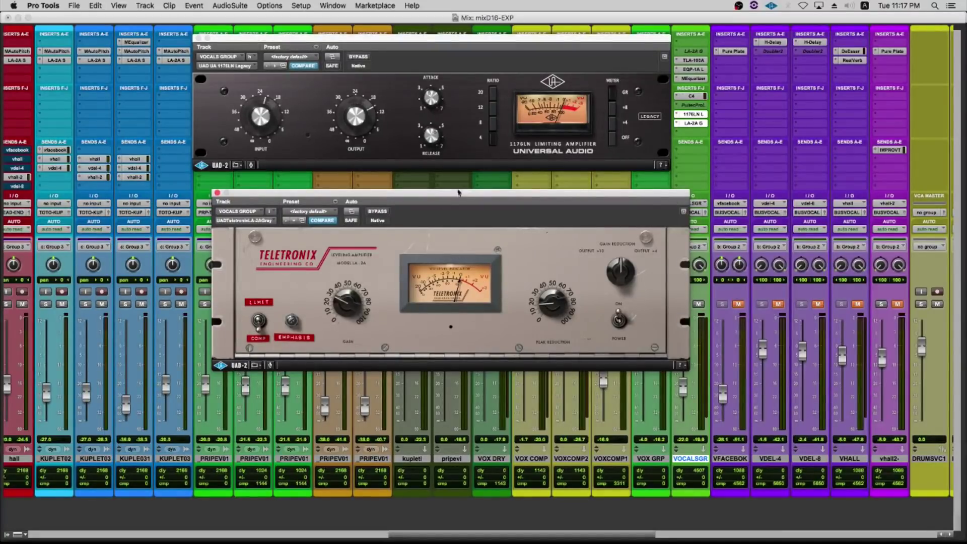
left_click_drag(459, 192, 456, 227)
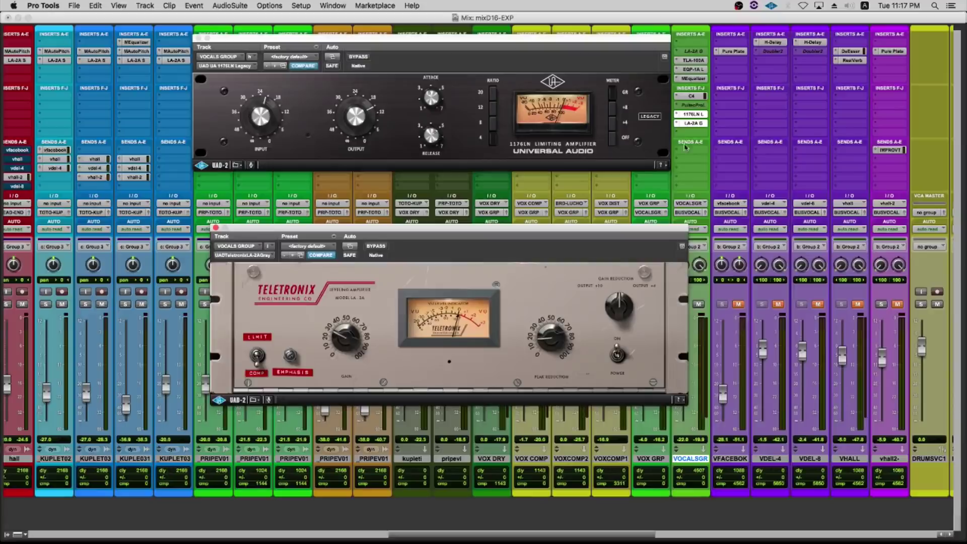
left_click(197, 38)
left_click_drag(408, 235, 383, 225)
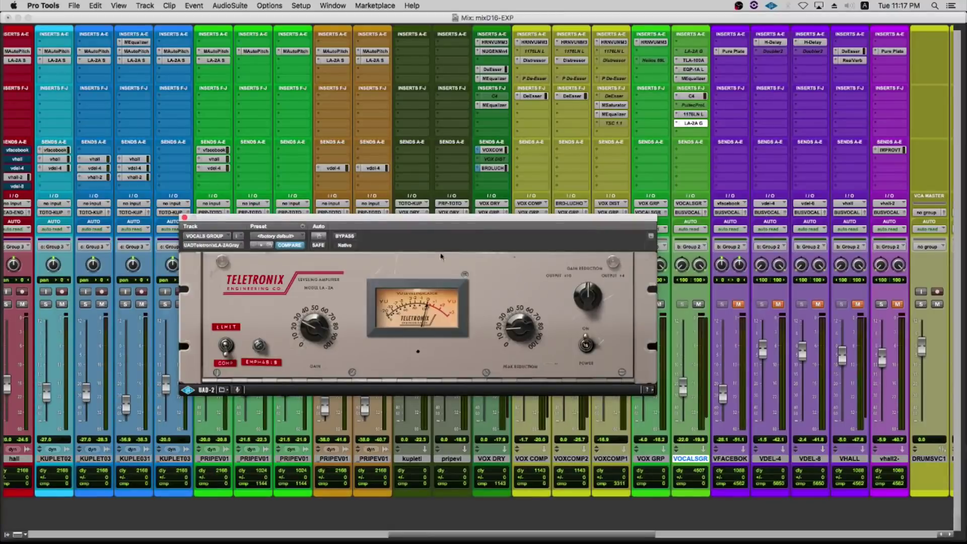
left_click(184, 218)
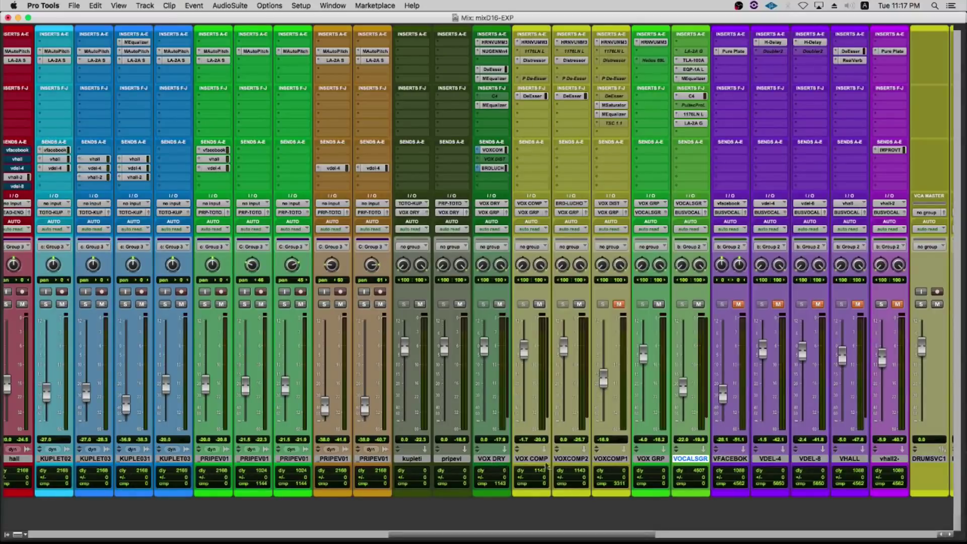
Trace the vocal routing by selecting VOXCOMP1, VOCALSGR and finally the BUSVOCAL track.
left_click(607, 459)
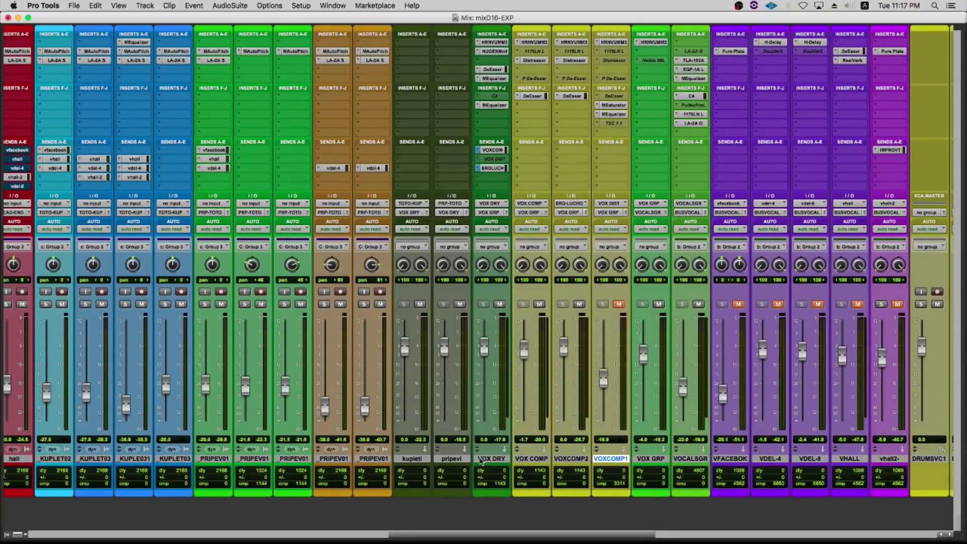
left_click(690, 459)
scroll(594, 468, "right", 5)
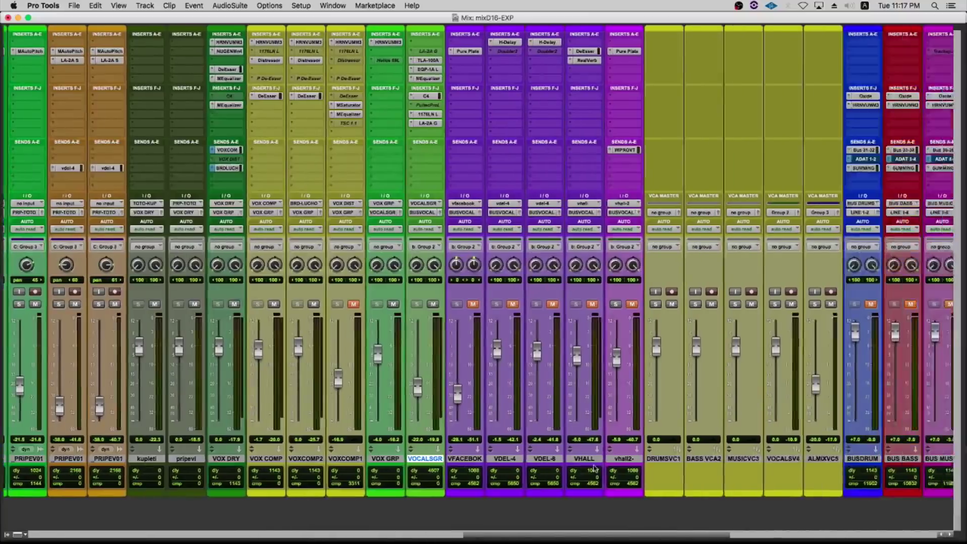
scroll(594, 467, "right", 5)
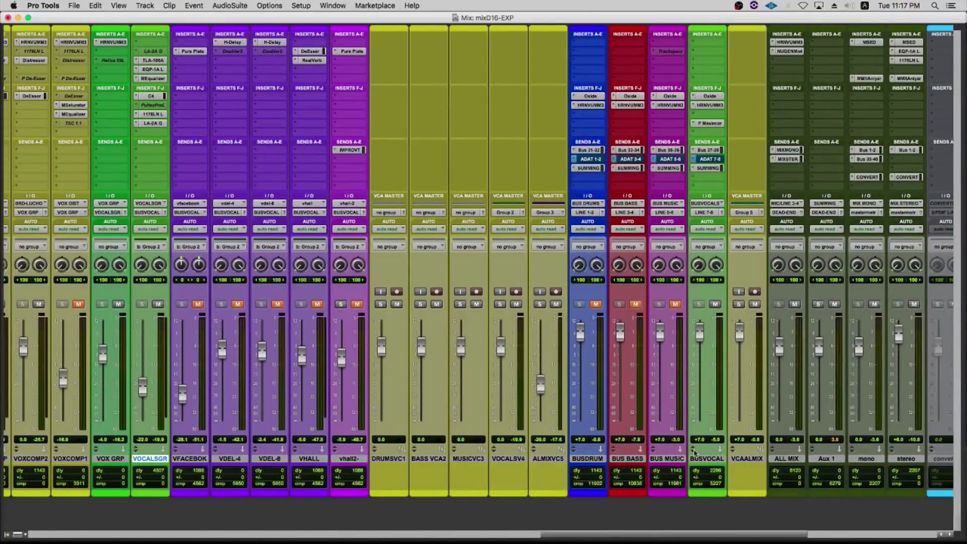
left_click(704, 459)
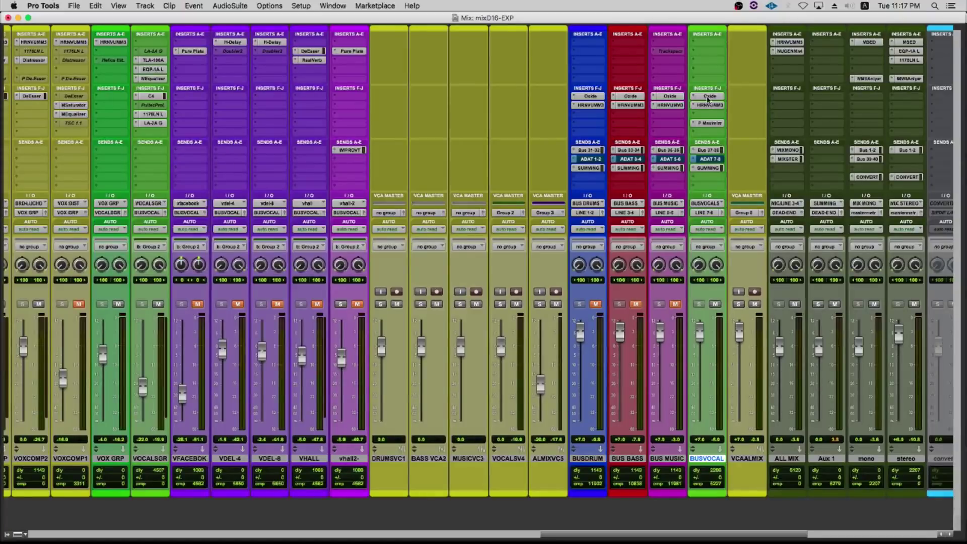
Open the Oxide Tape inserts on BUSVOCAL and BUS MUSIC and place their windows side by side.
left_click(708, 96)
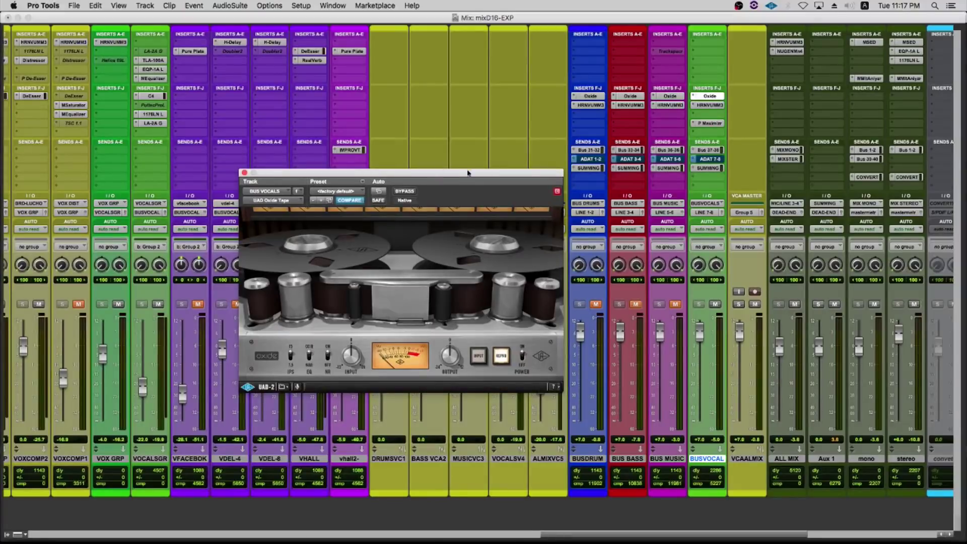
left_click_drag(467, 173, 415, 147)
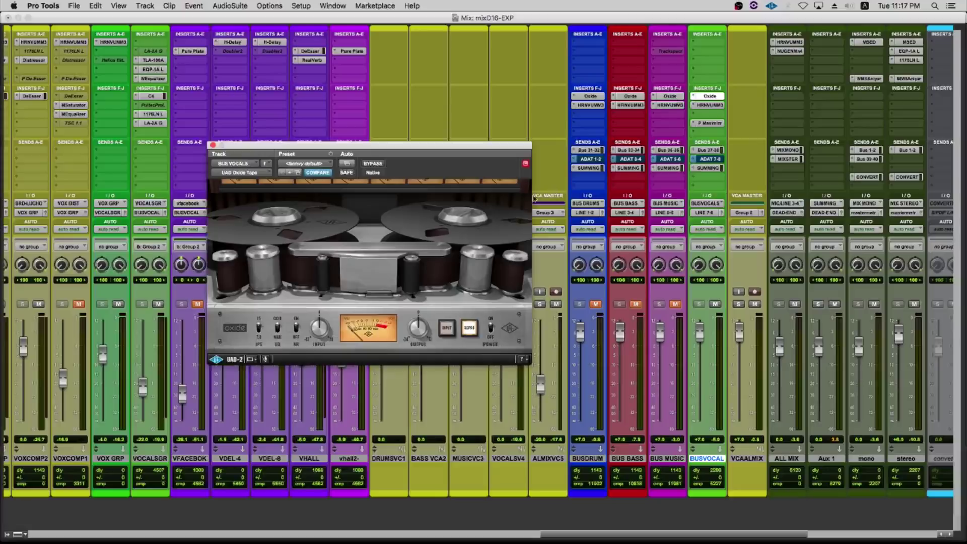
left_click_drag(507, 153, 792, 222)
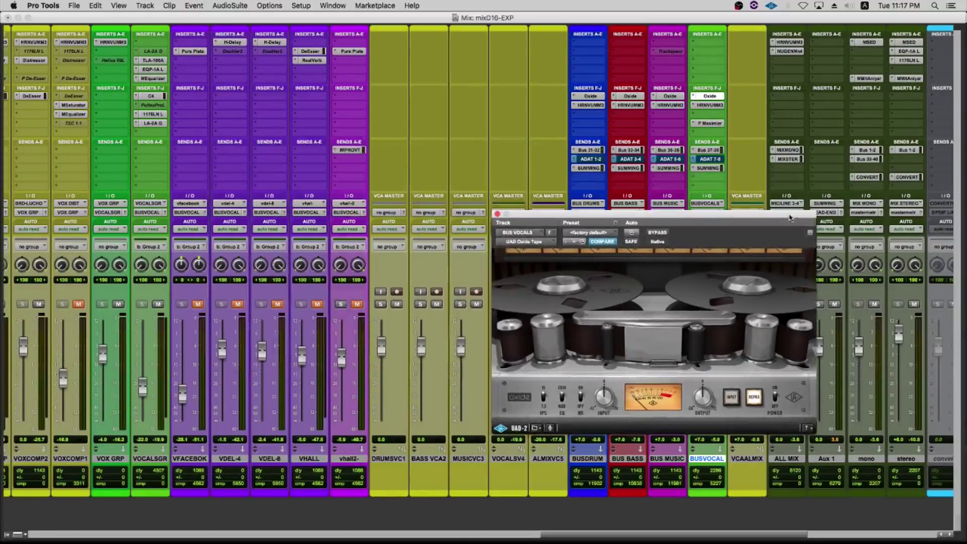
left_click(670, 96)
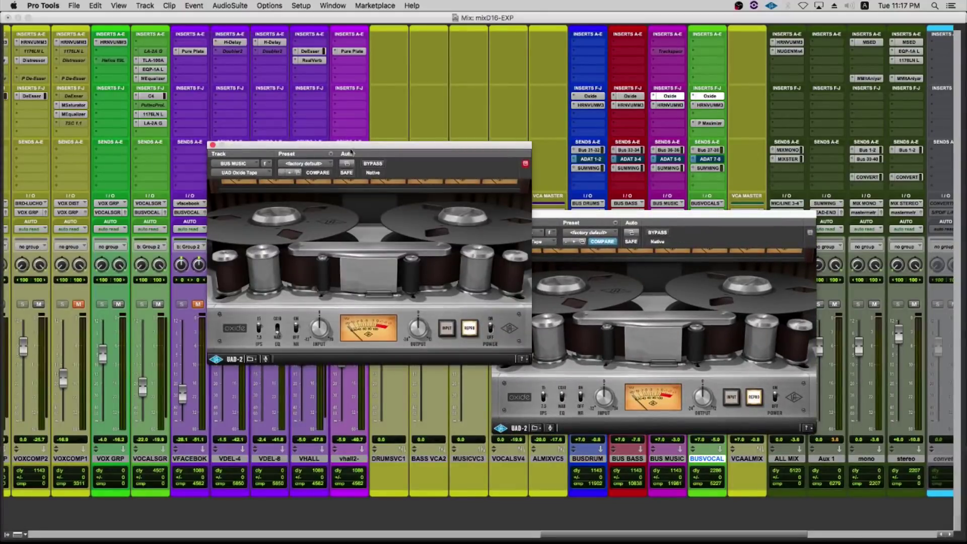
left_click_drag(351, 152, 235, 150)
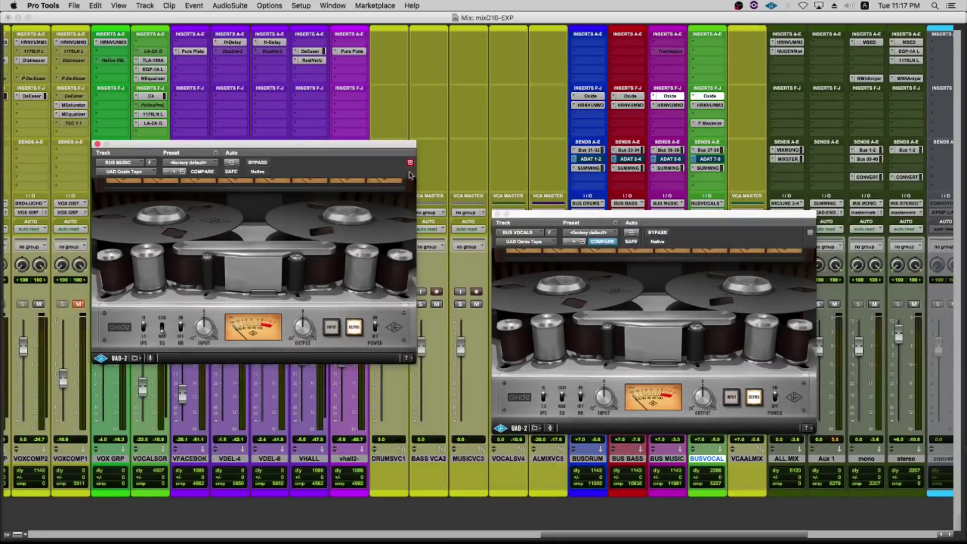
left_click_drag(563, 215, 667, 276)
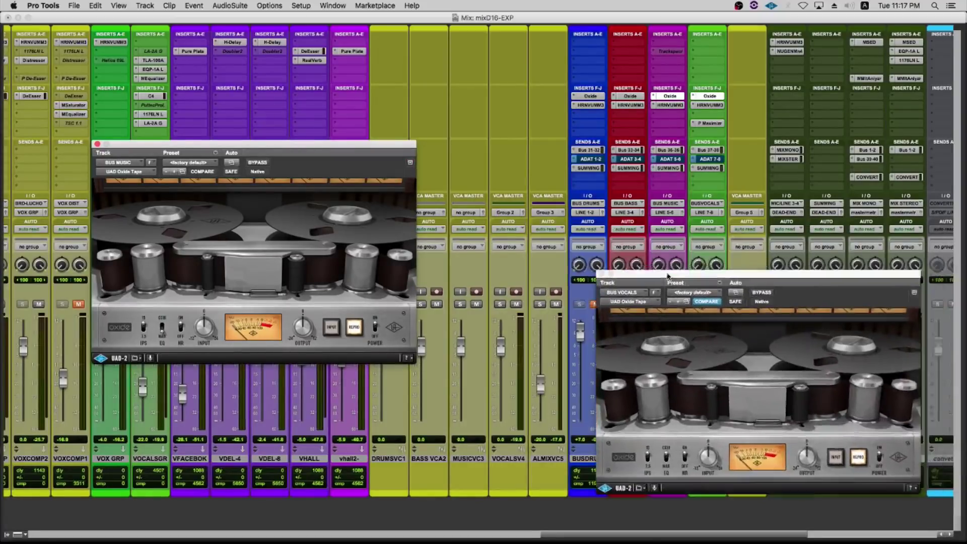
left_click_drag(277, 144, 422, 273)
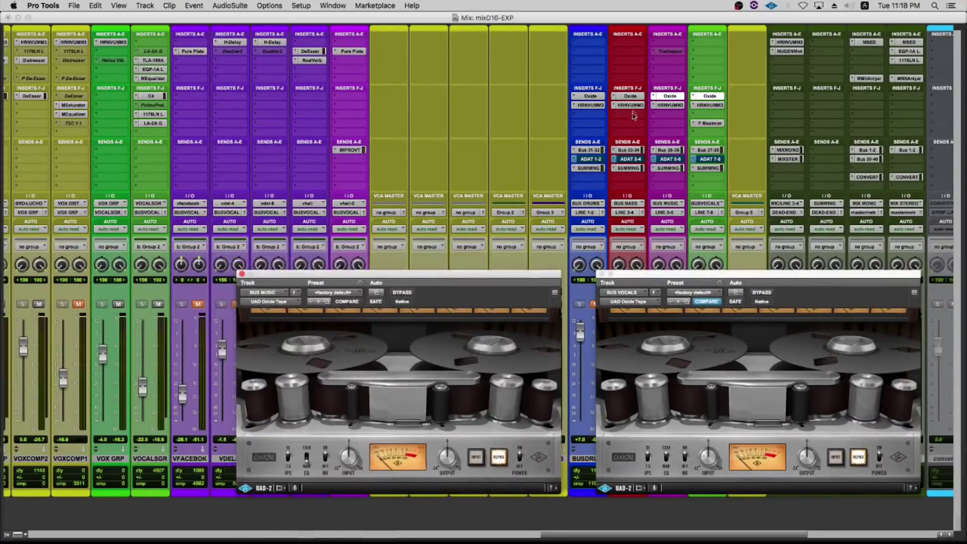
Open the Oxide Tape inserts on BUS BASS and BUSDRUM and arrange them above the other two Oxide windows.
left_click(630, 96)
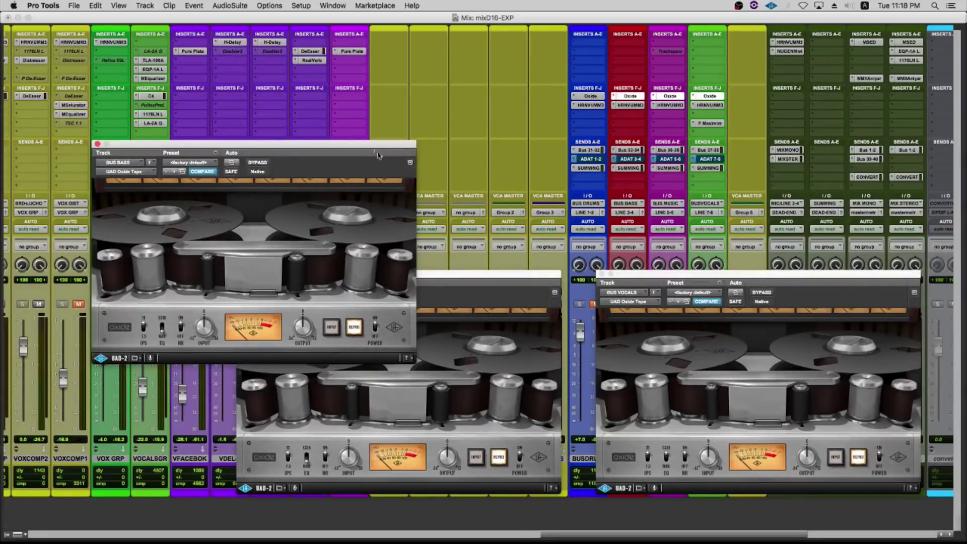
left_click_drag(237, 144, 750, 42)
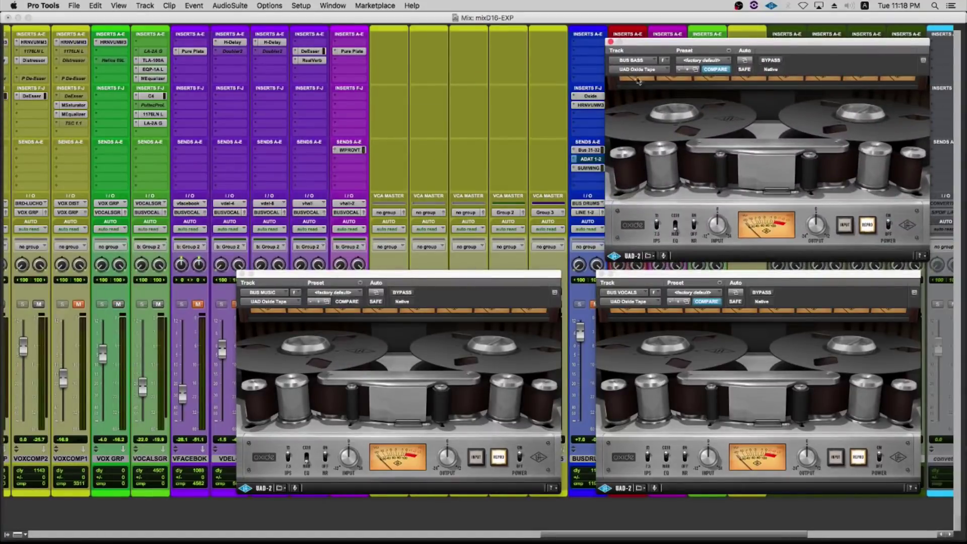
left_click_drag(658, 49, 696, 45)
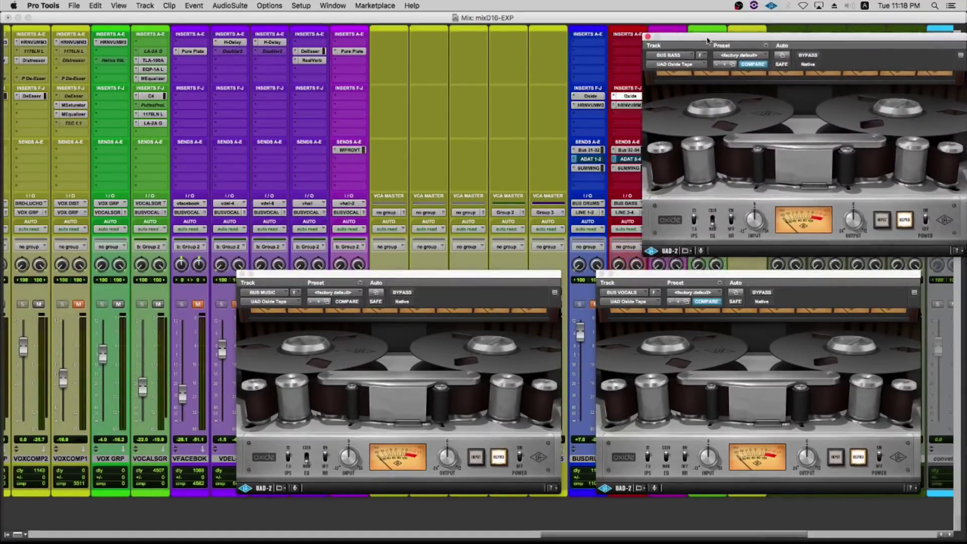
left_click(592, 97)
left_click_drag(340, 149, 436, 39)
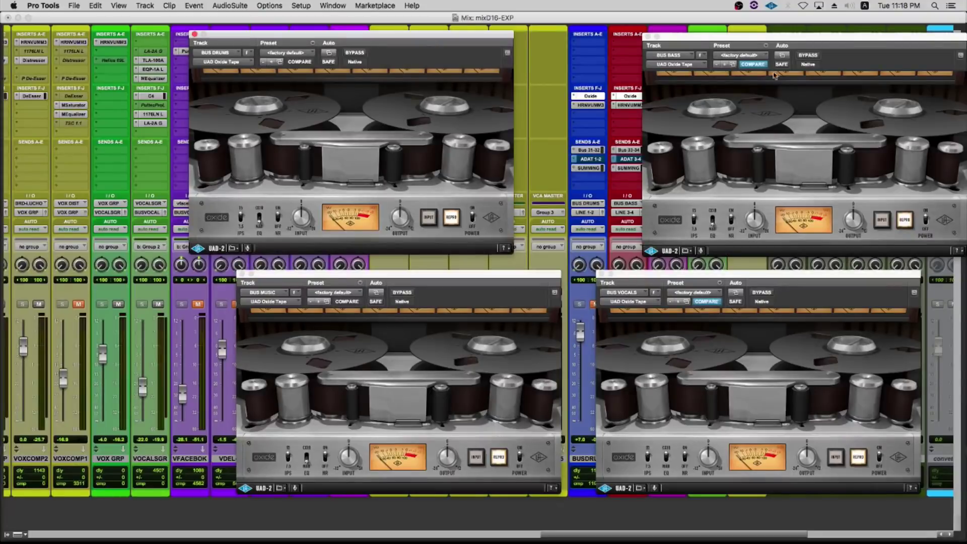
left_click_drag(764, 41, 682, 38)
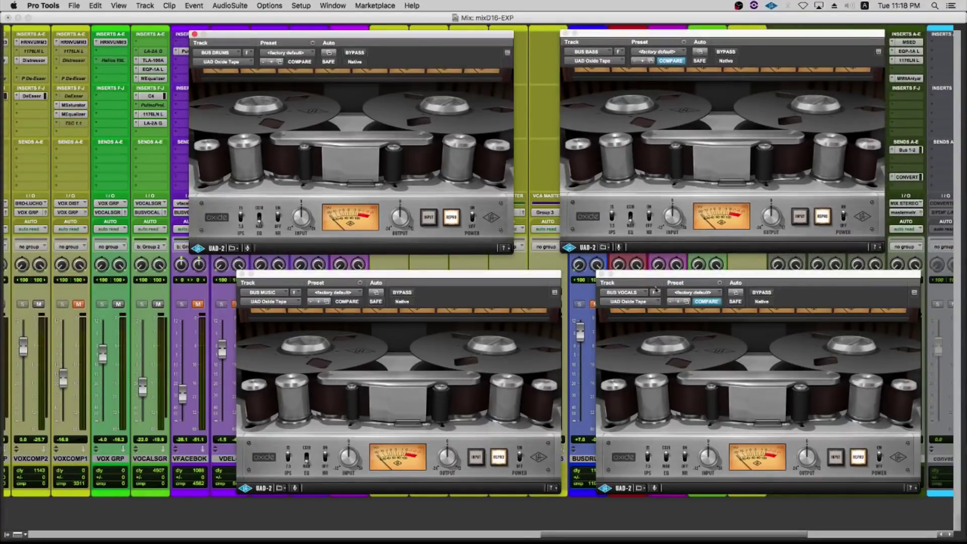
Close the Oxide Tape windows of BUS MUSIC, BUSDRUM and BUS BASS, leaving only the BUSVOCAL one open.
left_click(666, 460)
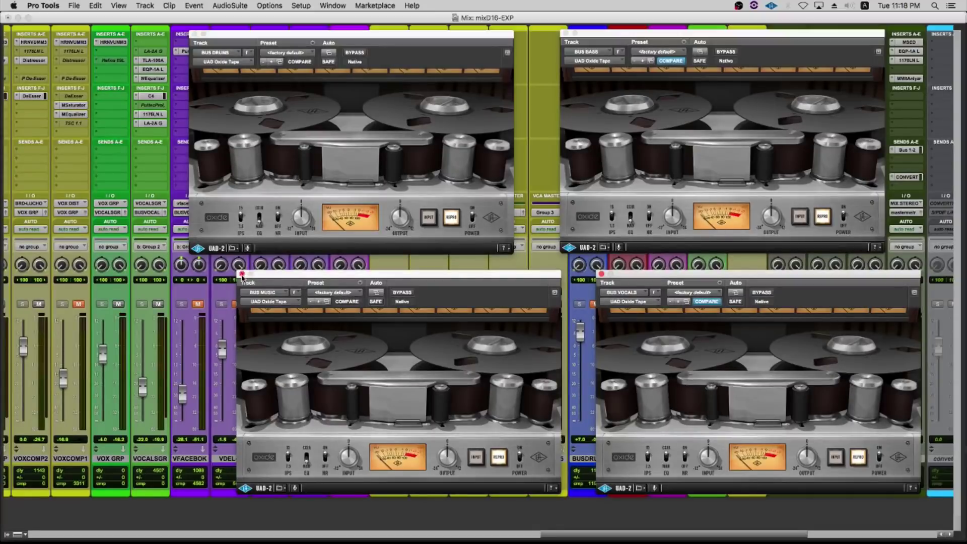
left_click(241, 274)
left_click(194, 33)
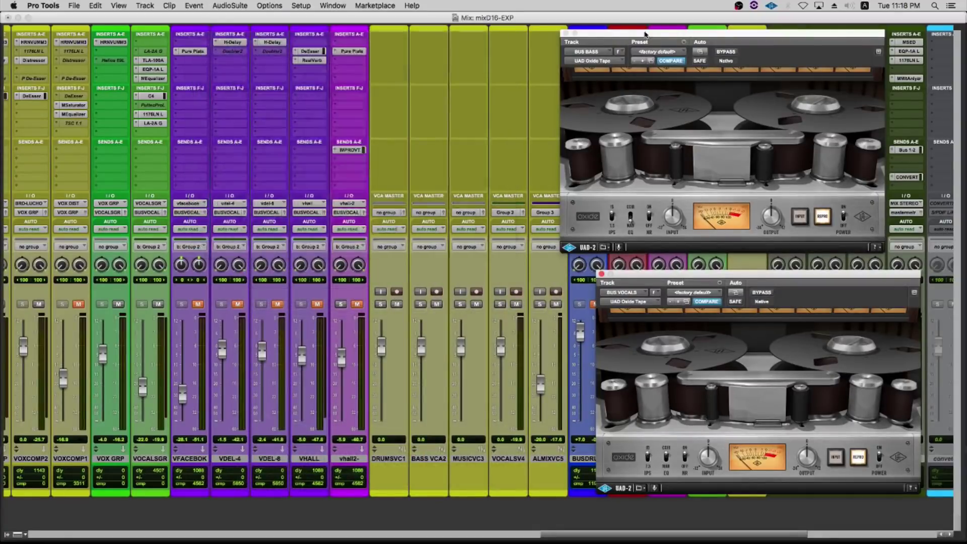
left_click(564, 33)
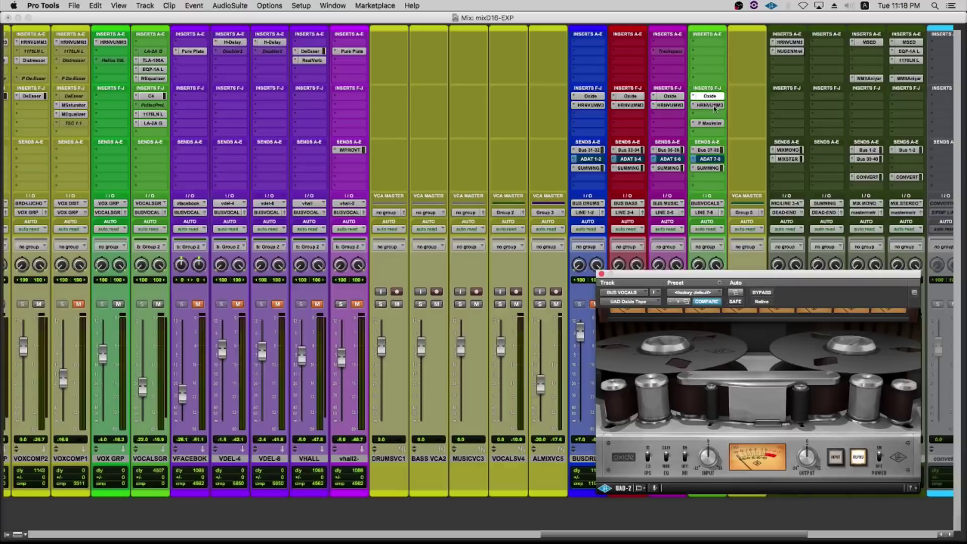
Play the session while toggling the EQ switch of BUSVOCAL's Oxide Tape to compare settings, then close the plug-in and stop playback.
key("space")
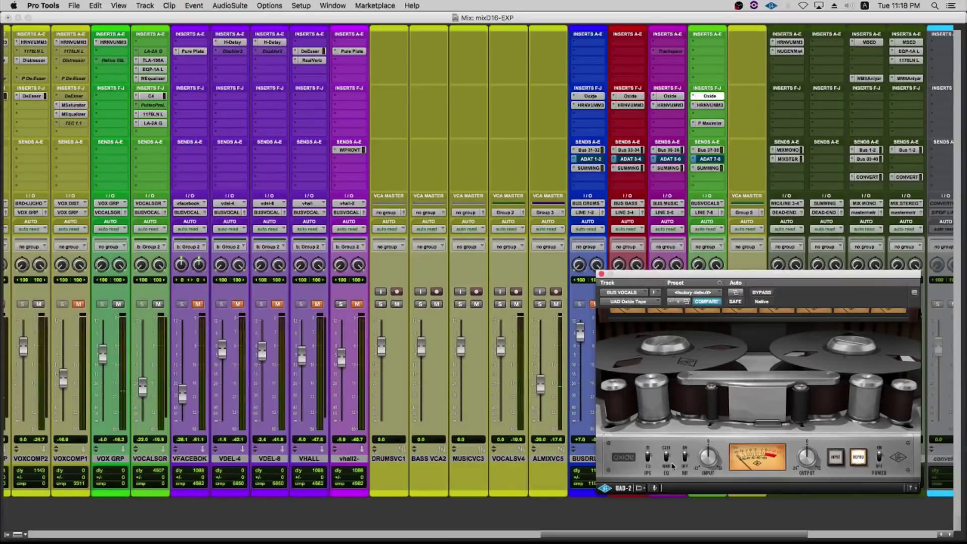
left_click(666, 457)
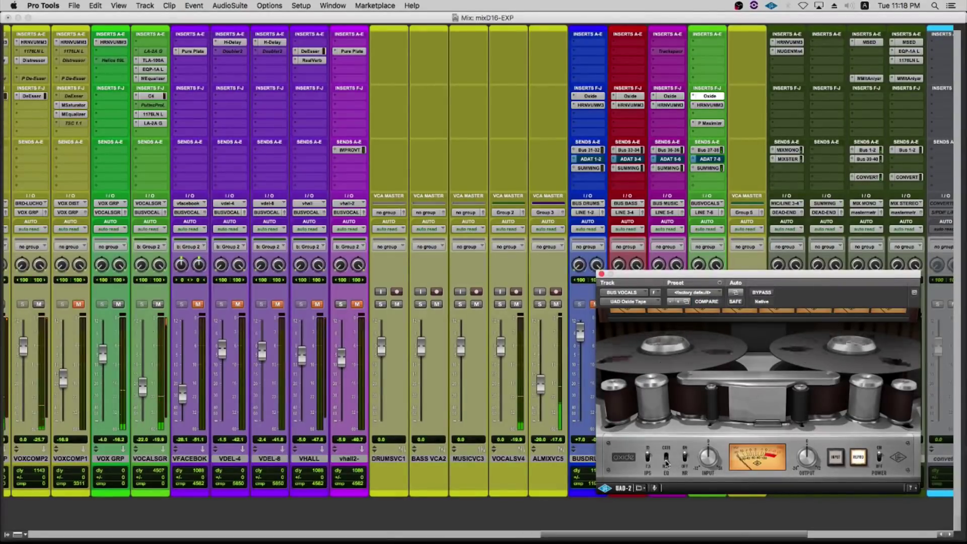
left_click(665, 459)
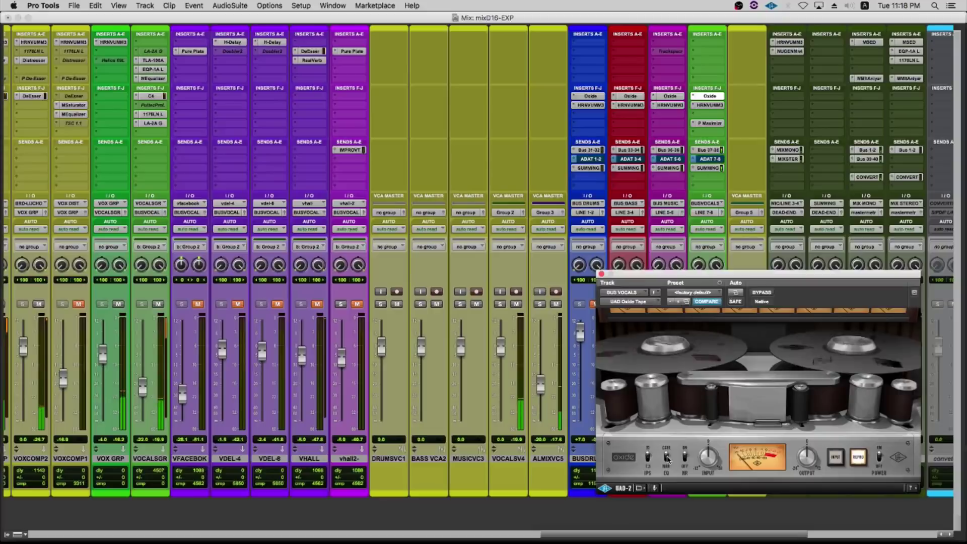
left_click(666, 459)
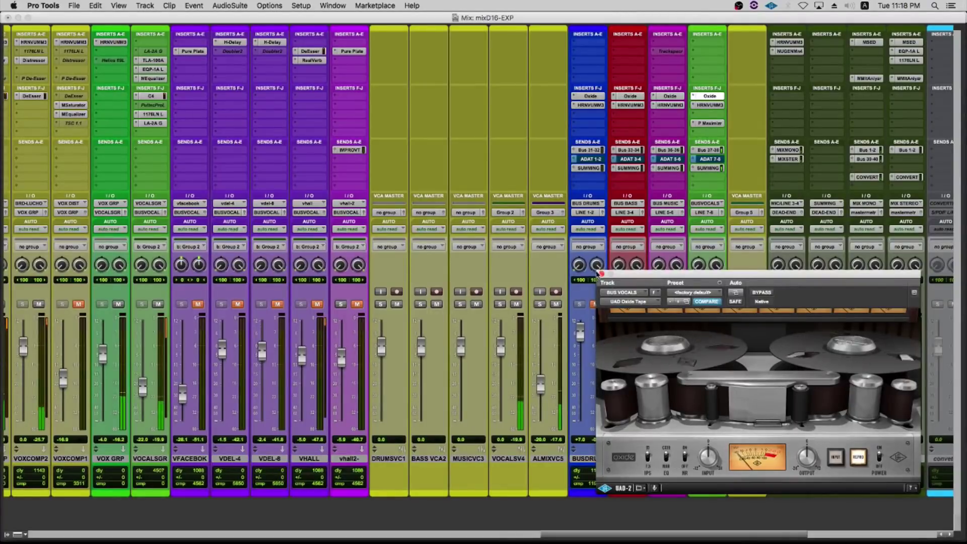
left_click(601, 274)
key("space")
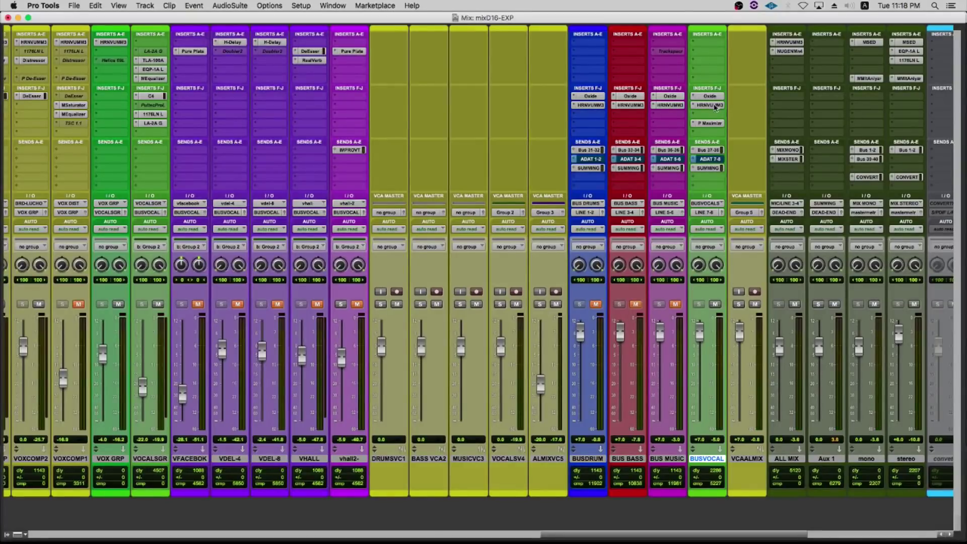
Open the HoRNet VU Meter MK3 insert on BUSVOCAL, reposition its window for viewing, and close it.
left_click(715, 106)
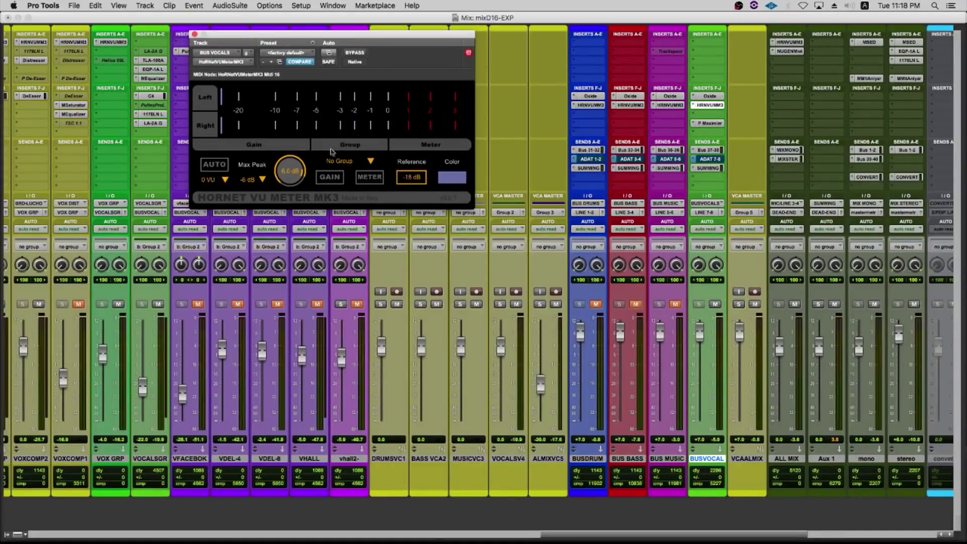
left_click_drag(269, 34, 378, 159)
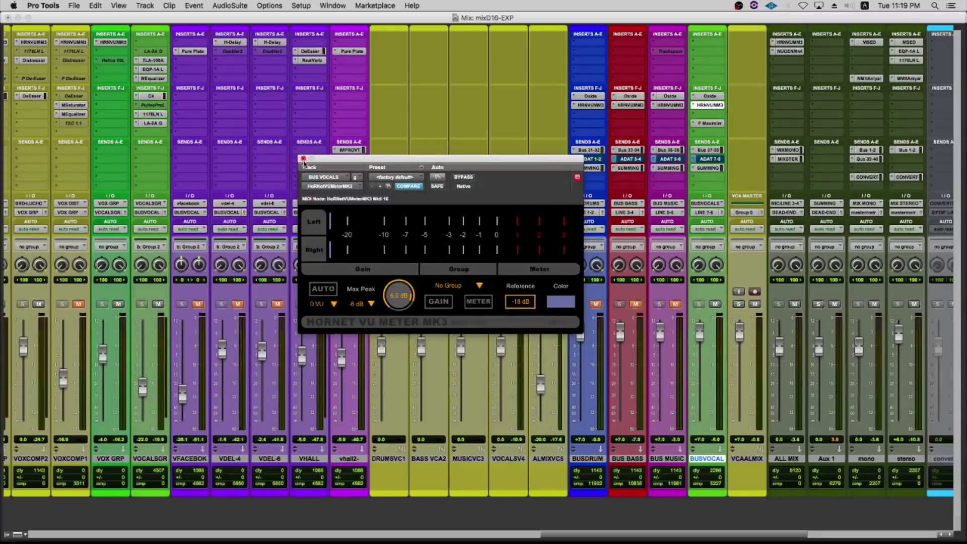
left_click(304, 159)
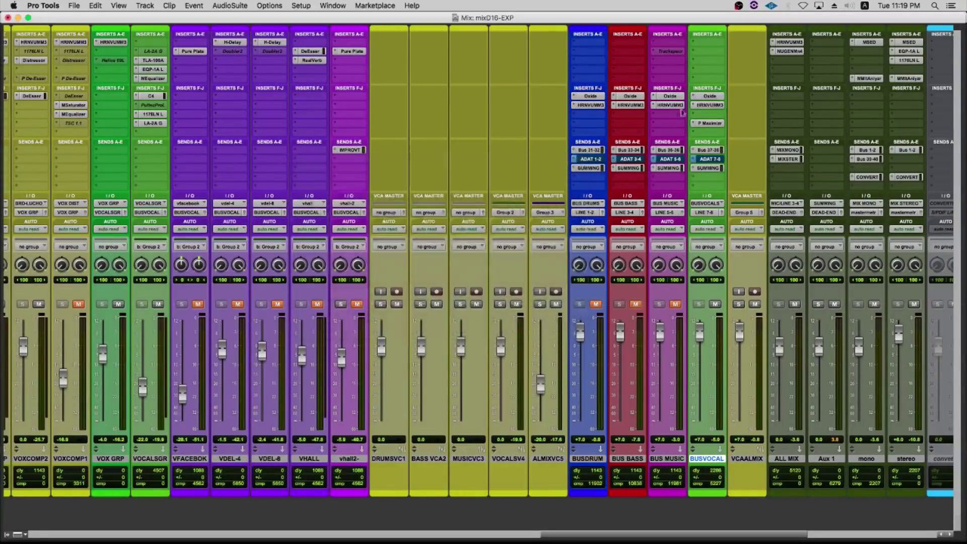
Open BUSVOCAL's Precision Maximizer and, during playback, compare its Shape at 0% and 100%, leaving it at 100%.
left_click(709, 123)
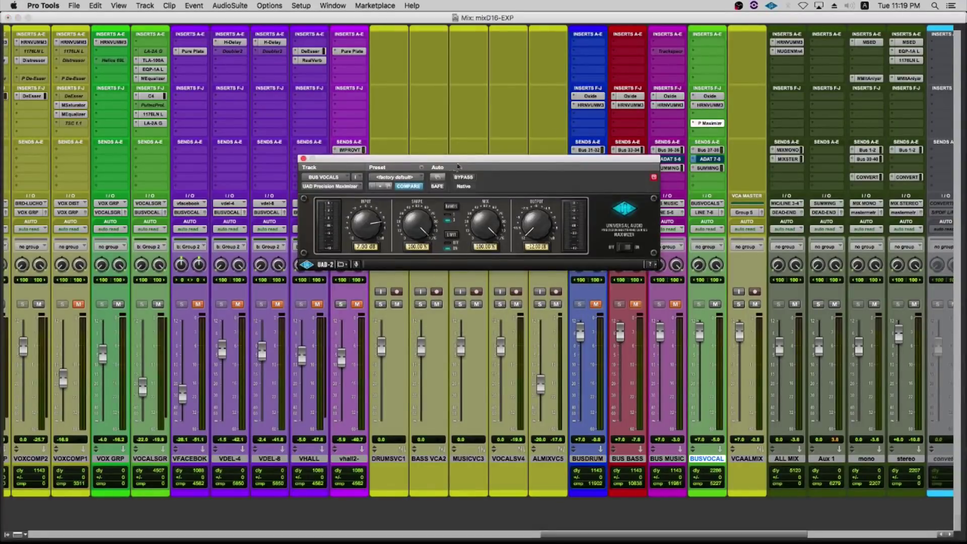
left_click_drag(457, 166, 423, 208)
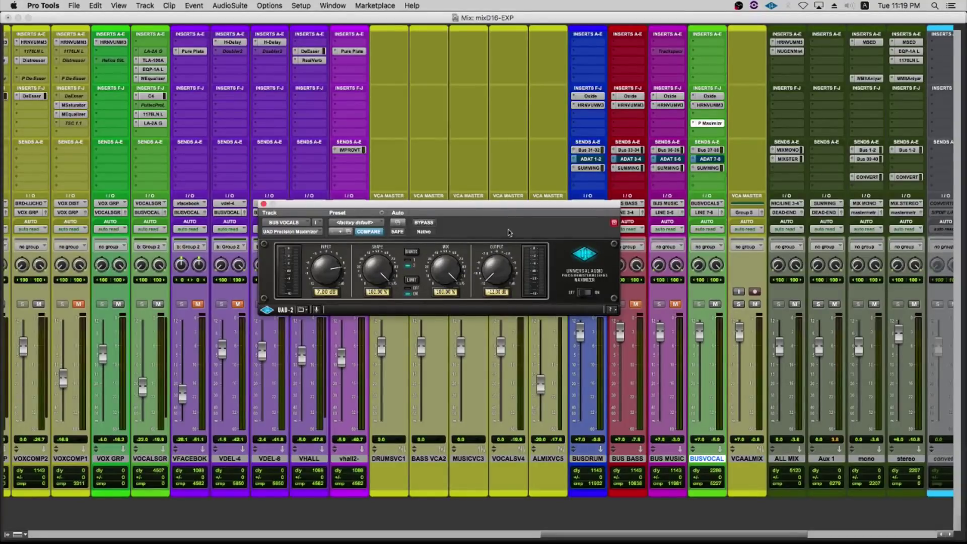
left_click_drag(486, 206, 448, 245)
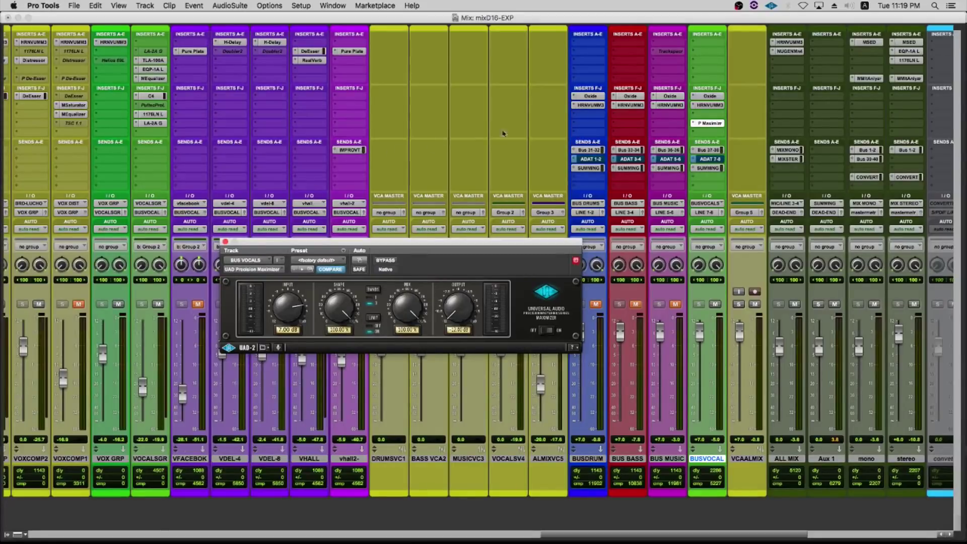
left_click_drag(329, 325, 333, 395)
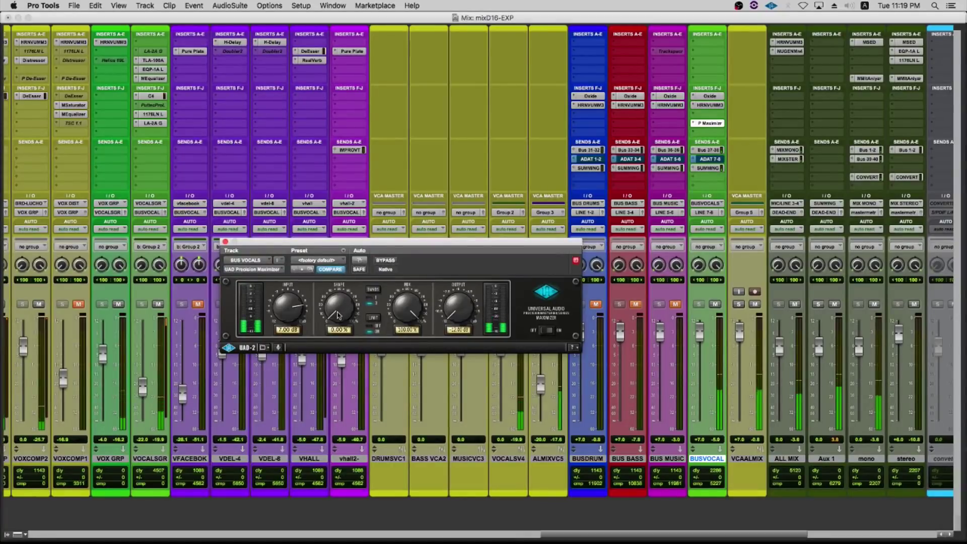
left_click(342, 271)
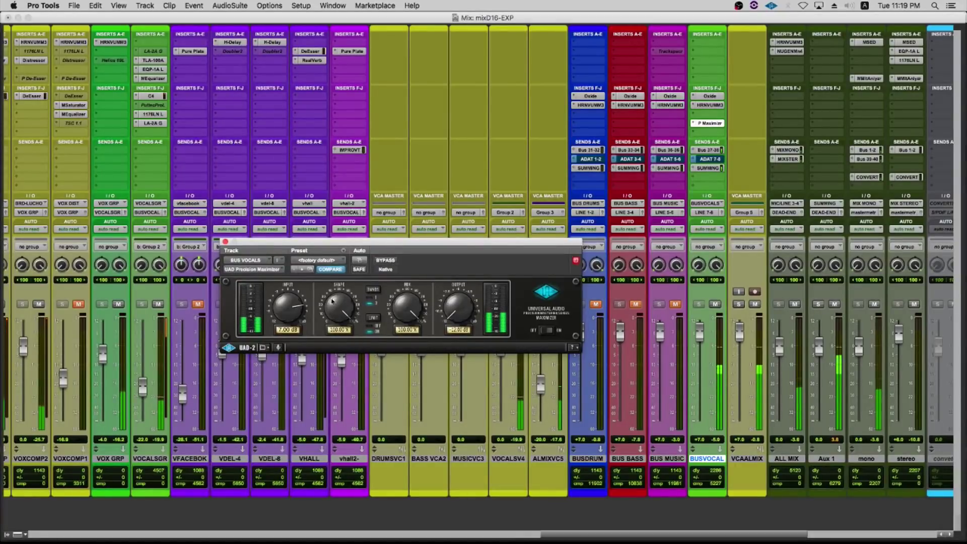
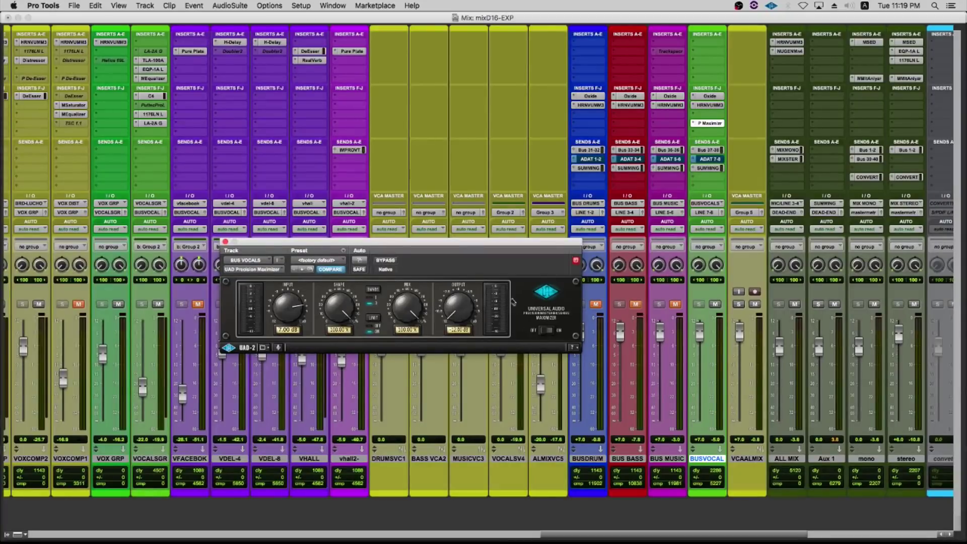
Play a short passage to watch the Precision Maximizer's input and output meters, then stop playback and close the plug-in.
left_click_drag(432, 247, 457, 239)
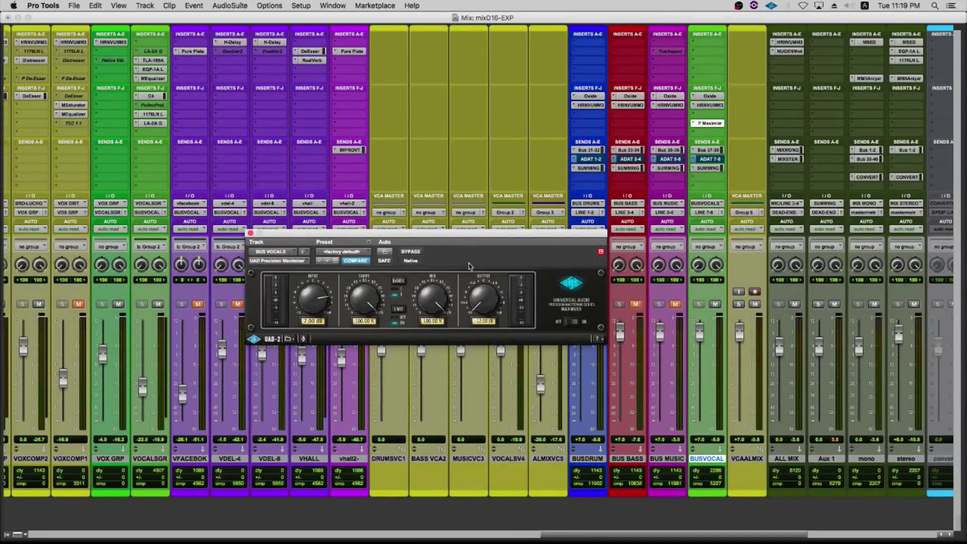
key("space")
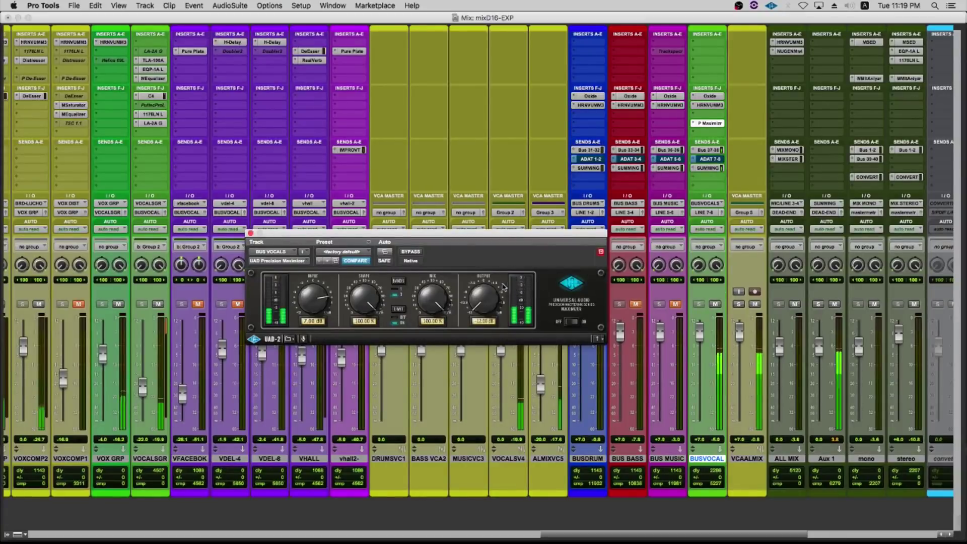
key("space")
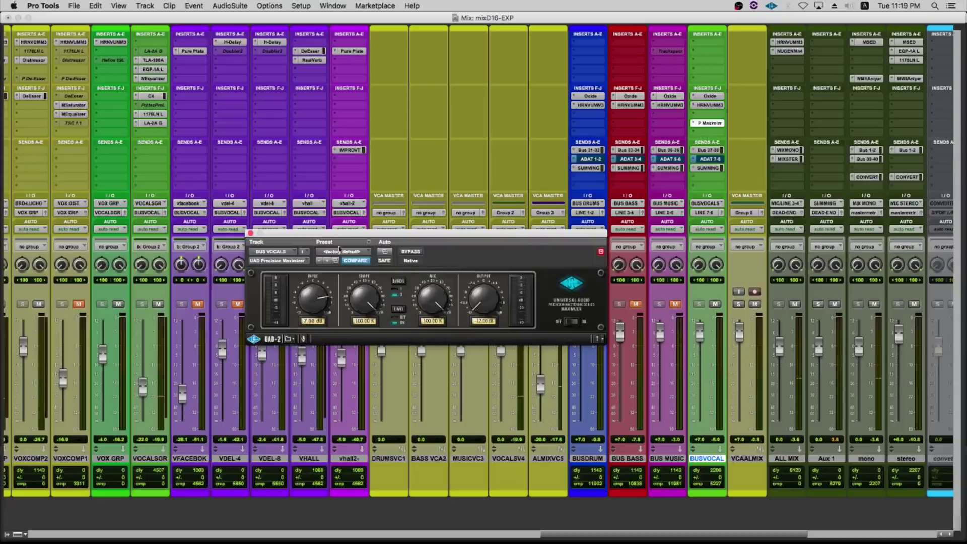
left_click(251, 233)
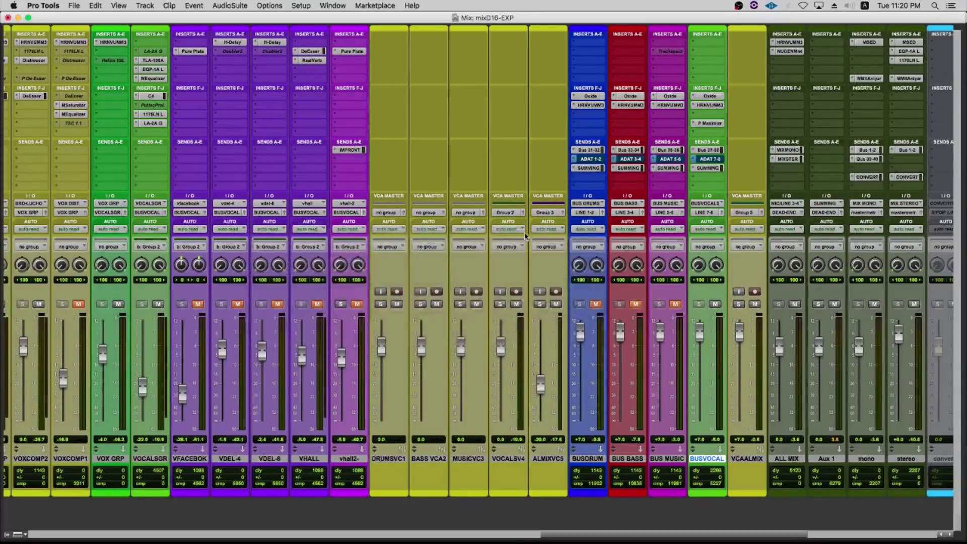
Unmute the BUS BASS track in the Mix window and switch to the Edit window.
left_click_drag(641, 539, 734, 538)
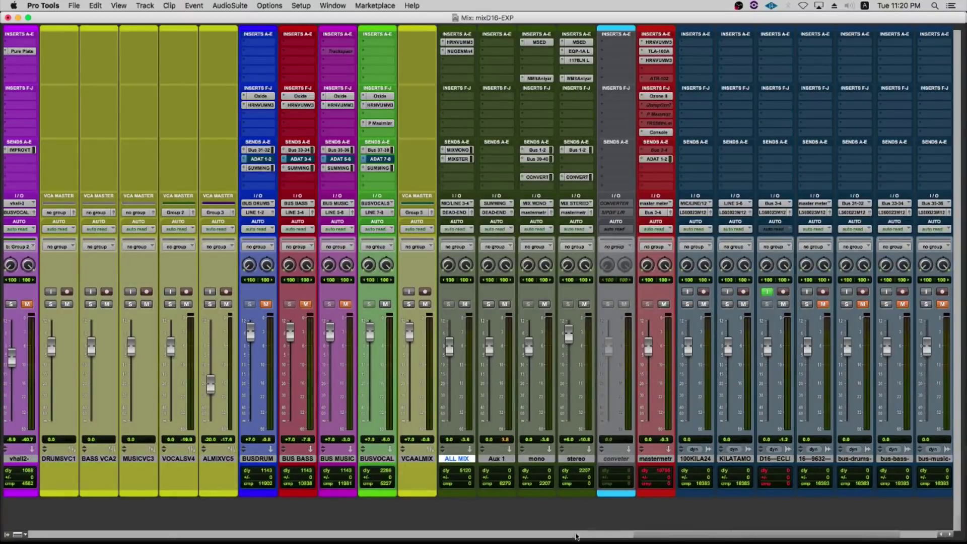
left_click_drag(649, 540, 559, 535)
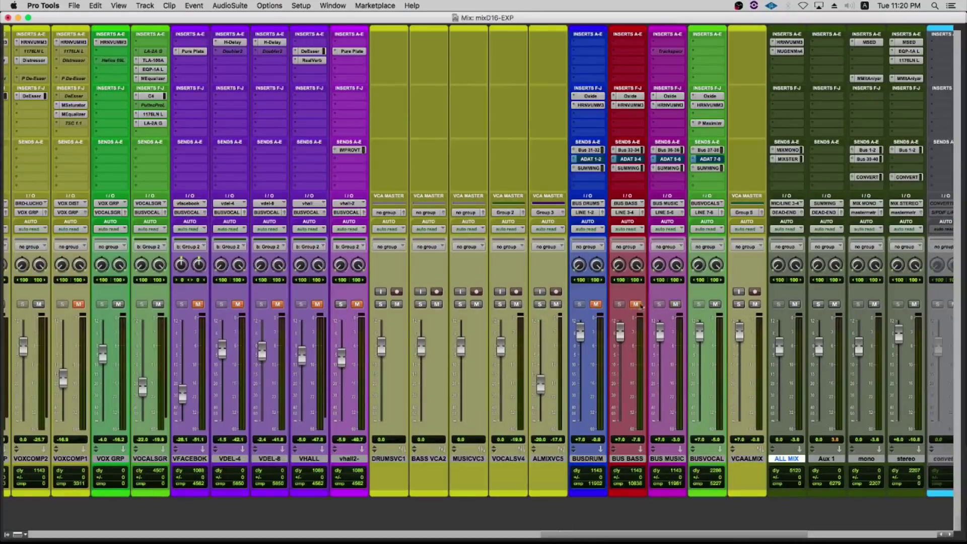
left_click(636, 304)
left_click_drag(647, 537, 359, 526)
key("super+equal")
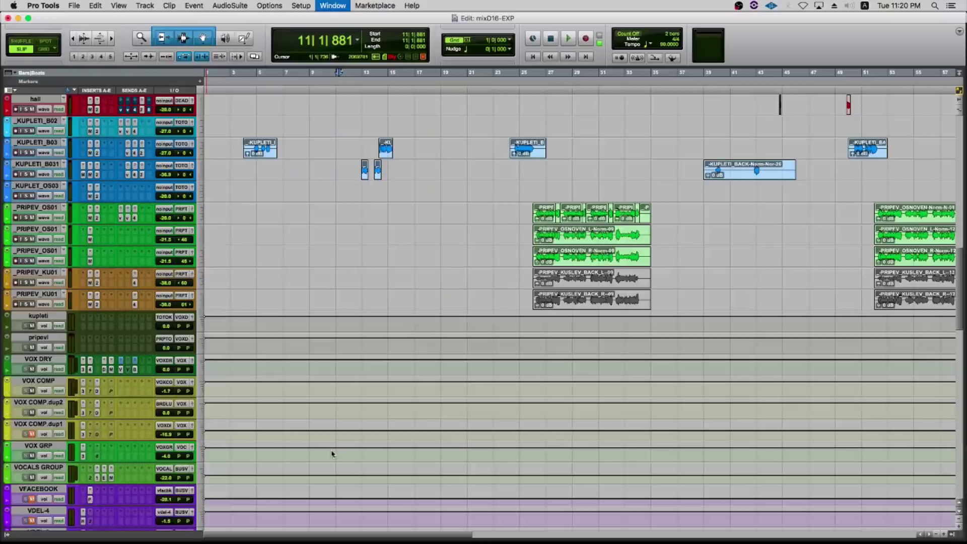
Go through the vocal tracks in the Edit window, selecting _KUPLET_OS02, revhall and pripevi in turn.
scroll(439, 442, "up", 10)
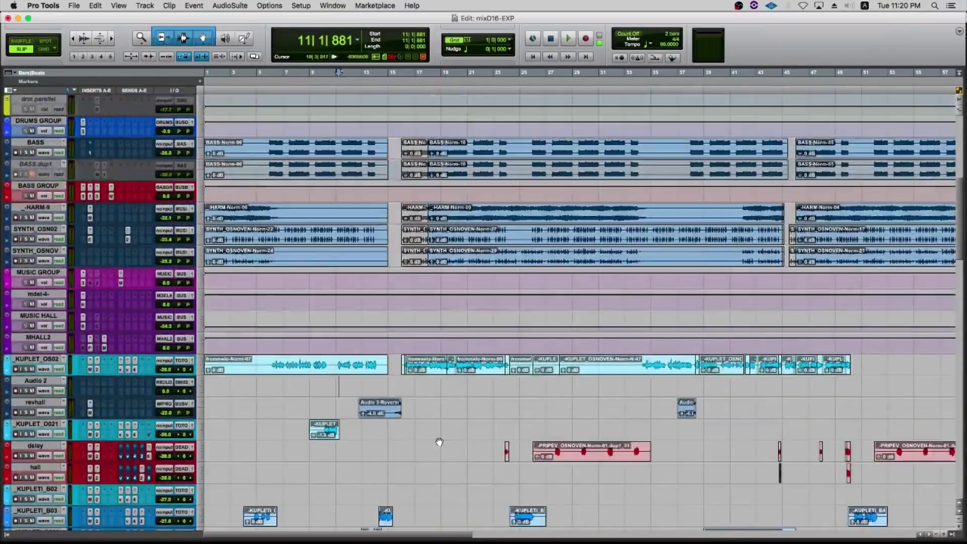
left_click(41, 358)
scroll(125, 330, "down", 4)
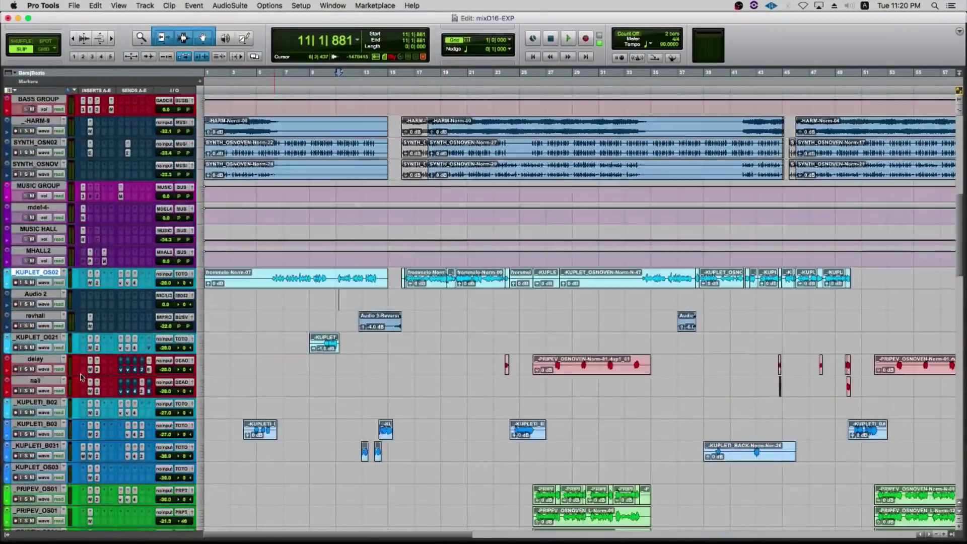
left_click(35, 316)
scroll(49, 316, "down", 9)
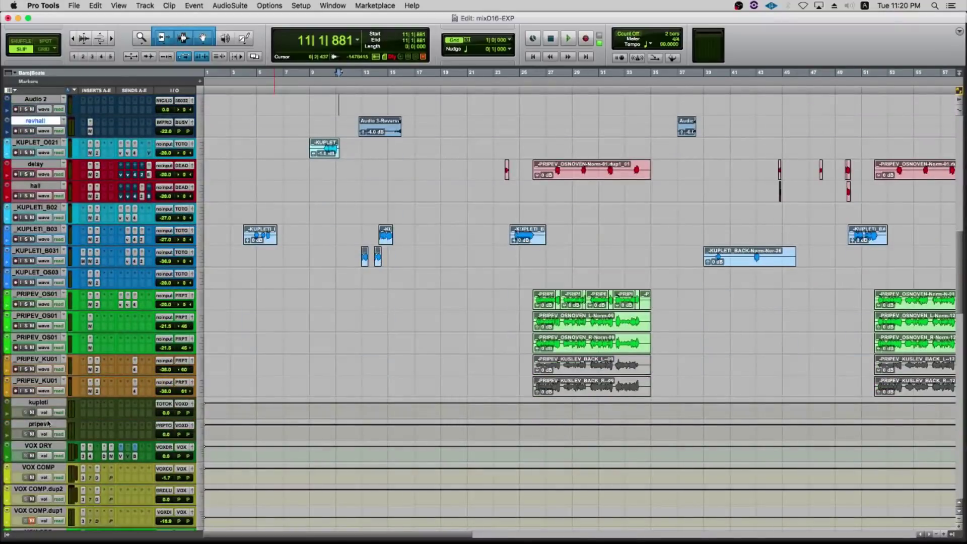
left_click(48, 423)
scroll(395, 179, "up", 4)
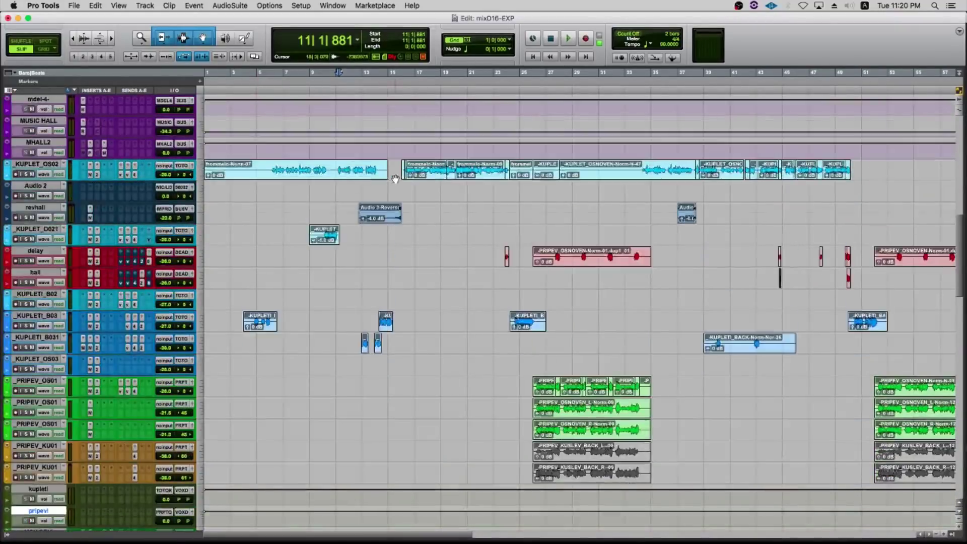
Place the edit cursor in the vocal gap at bar 15, beat 2, and play the short passage from there.
left_click(392, 184)
left_click(390, 187)
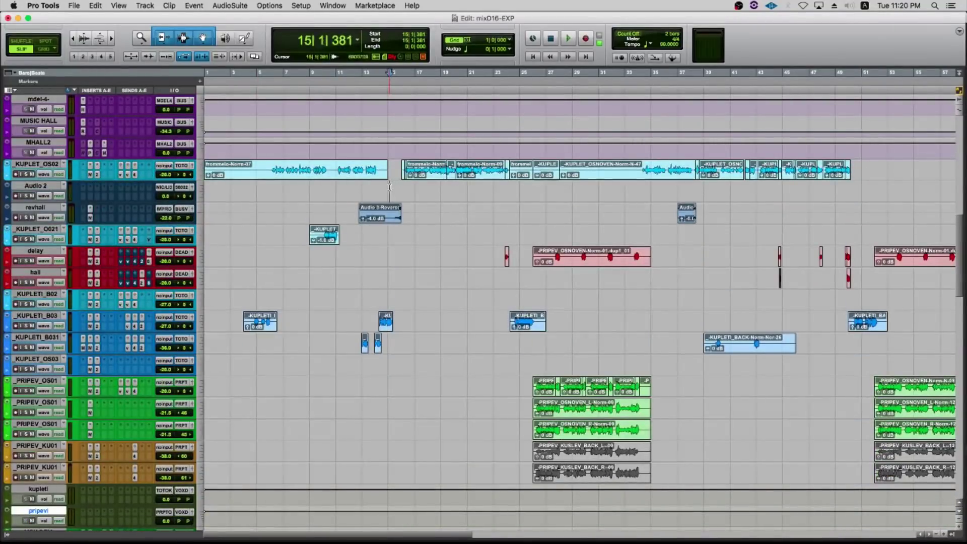
left_click(391, 185)
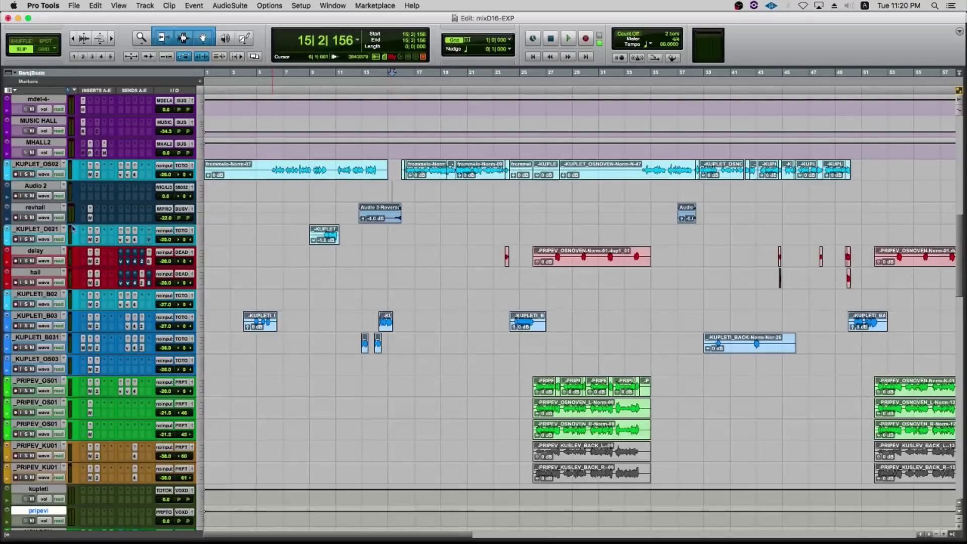
key("space")
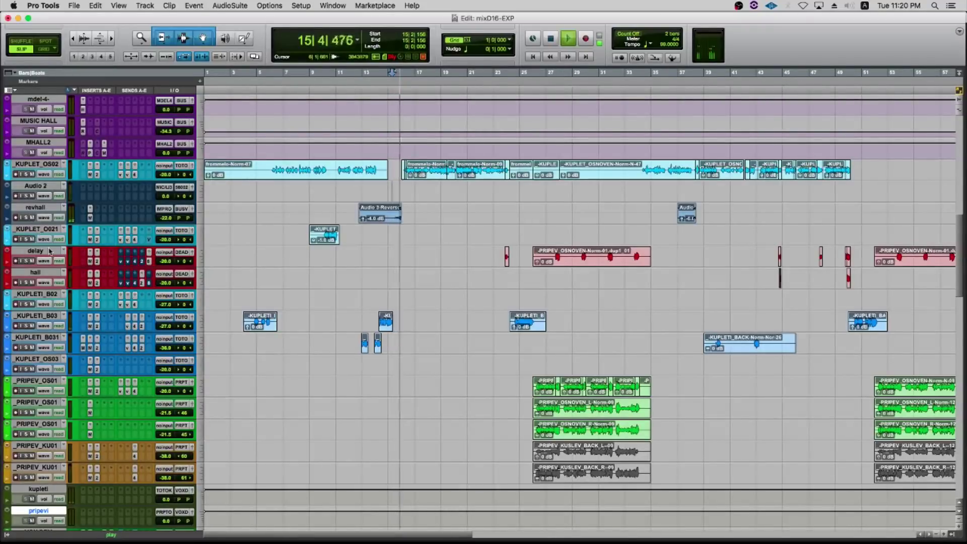
key("space")
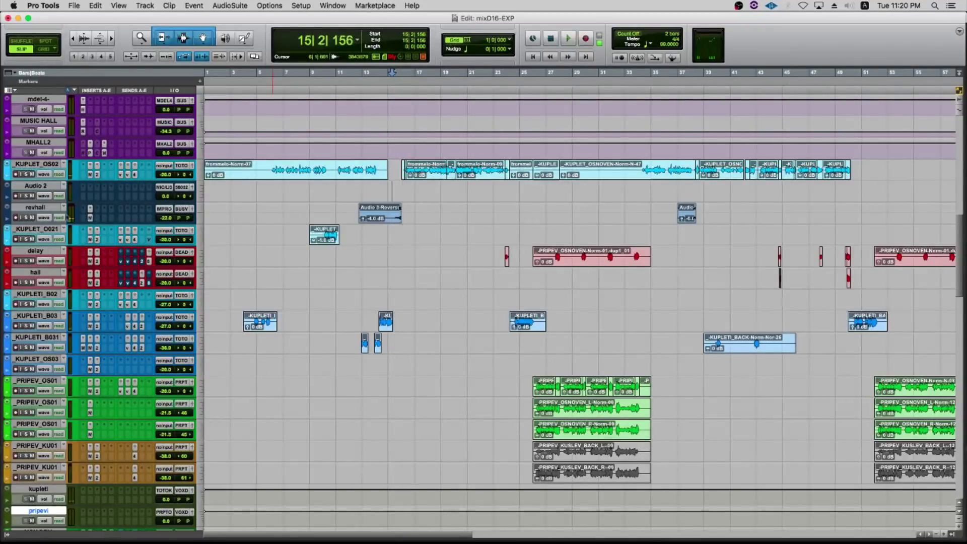
Select the revhall track, open its MEqualizer insert to view the low-cut curve, and close it.
left_click(42, 208)
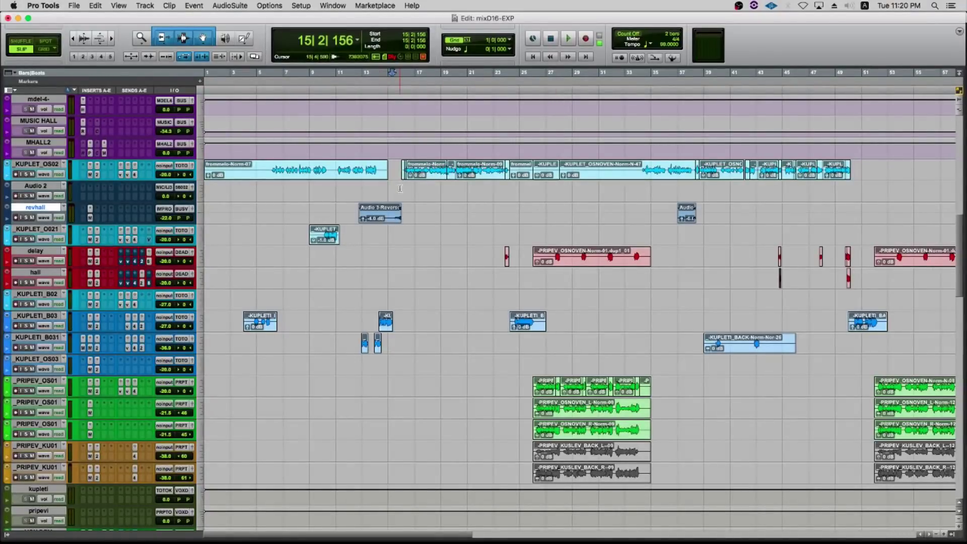
left_click(90, 218)
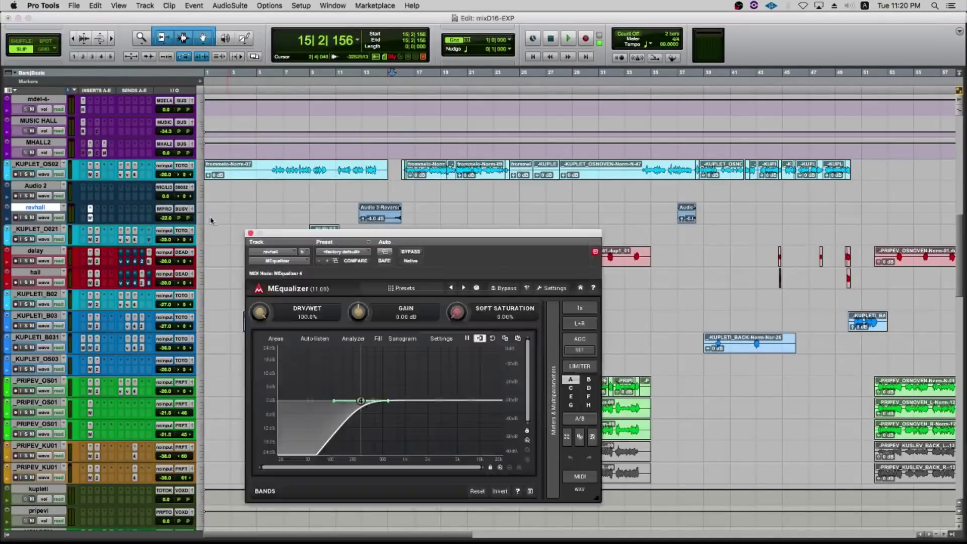
left_click(251, 234)
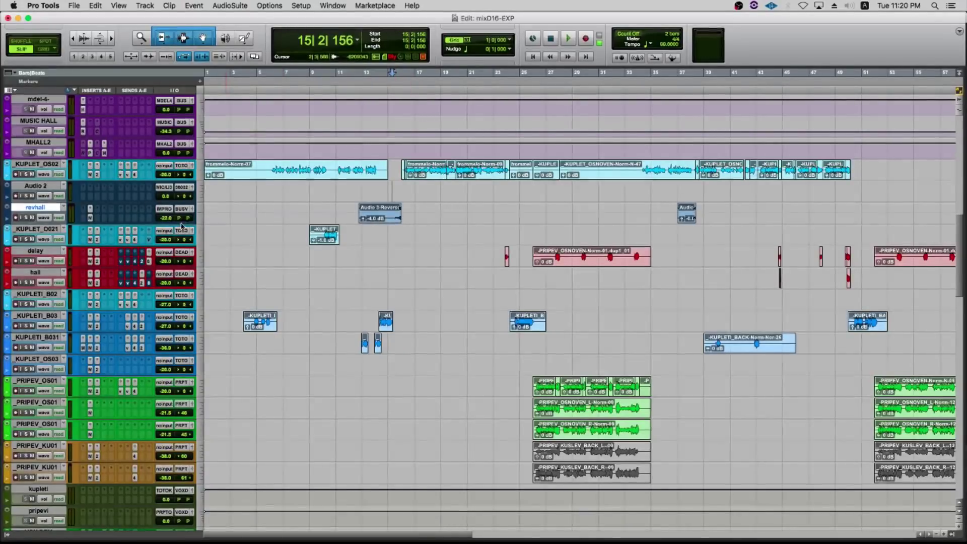
Check the BUSVOCAL bus and the vocal group and effect channels in the Mix window, then return to the Edit window.
key("super+equal")
scroll(466, 261, "right", 3)
scroll(466, 261, "right", 10)
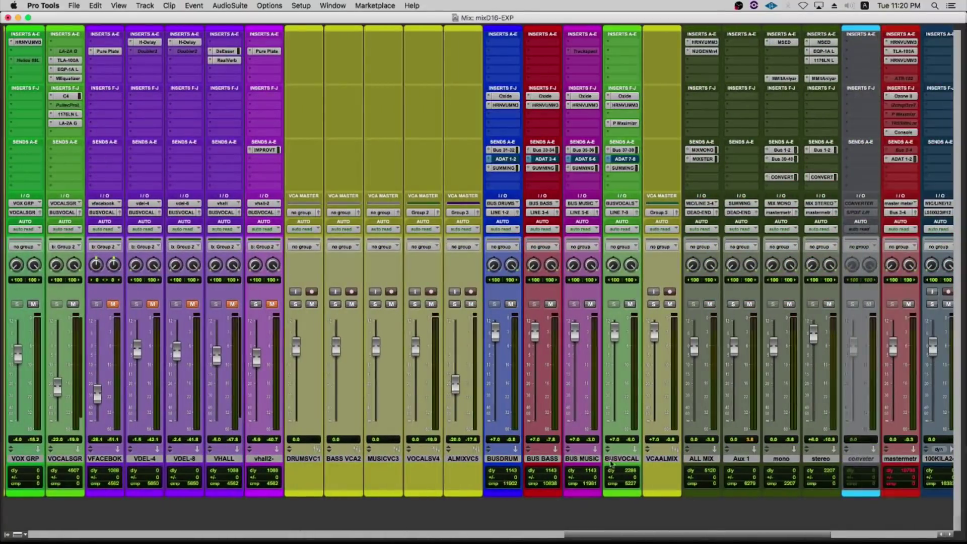
left_click(611, 463)
scroll(601, 271, "left", 5)
scroll(602, 270, "left", 2)
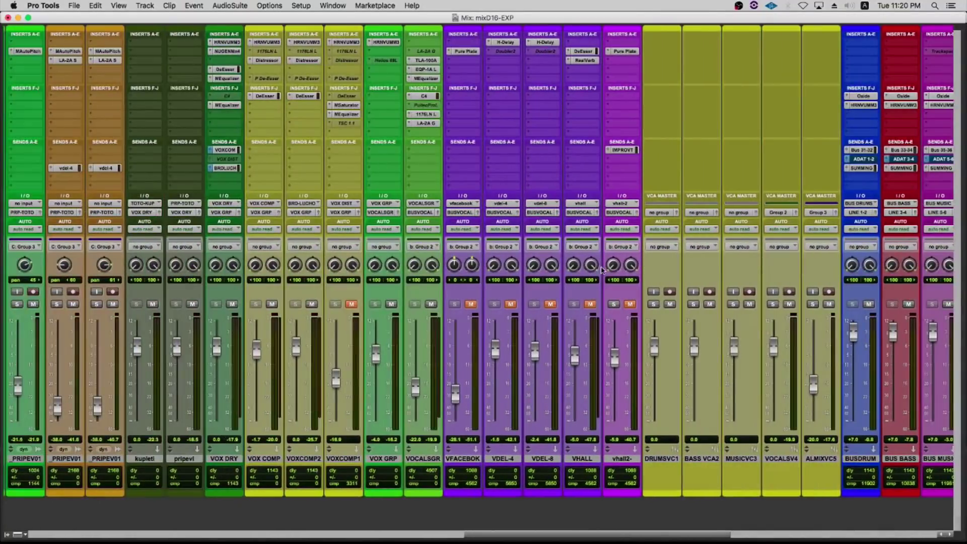
key("super+equal")
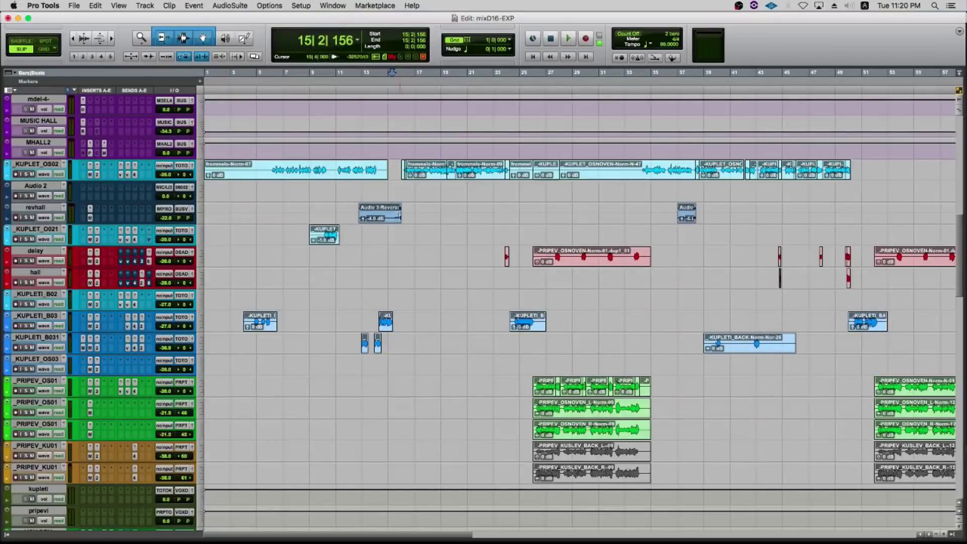
Turn on Grid mode and place the edit cursor at bar 15, then at the start of bar 27.
left_click(387, 192)
key("F4")
left_click(386, 191)
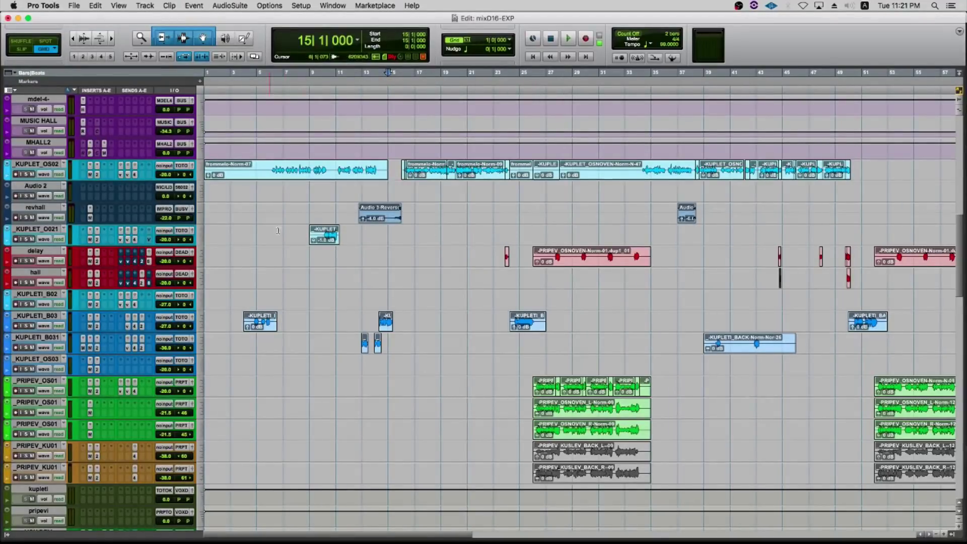
left_click(322, 216)
scroll(514, 251, "right", 4)
scroll(514, 251, "left", 4)
left_click(540, 232)
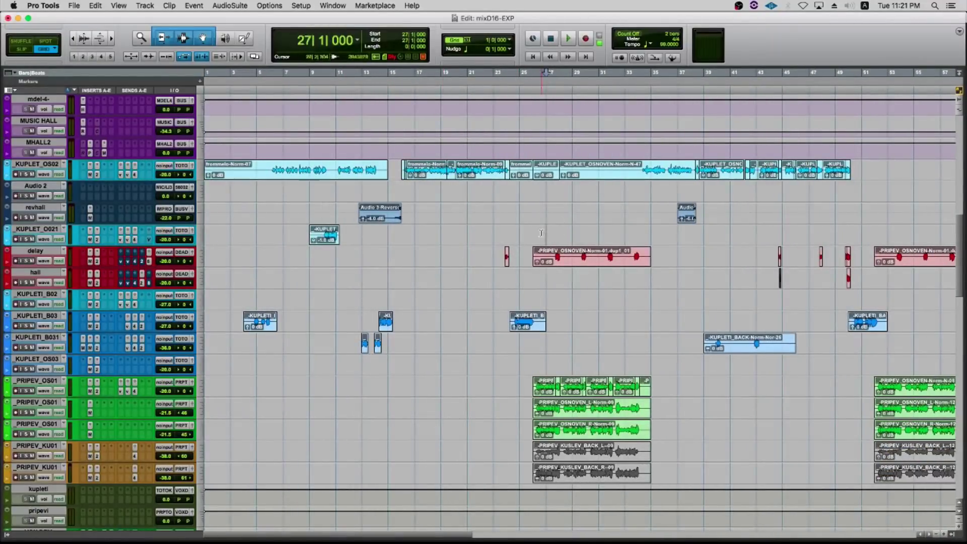
Play the session from the start of bar 26, where the chorus vocals enter.
left_click(533, 232)
key("space")
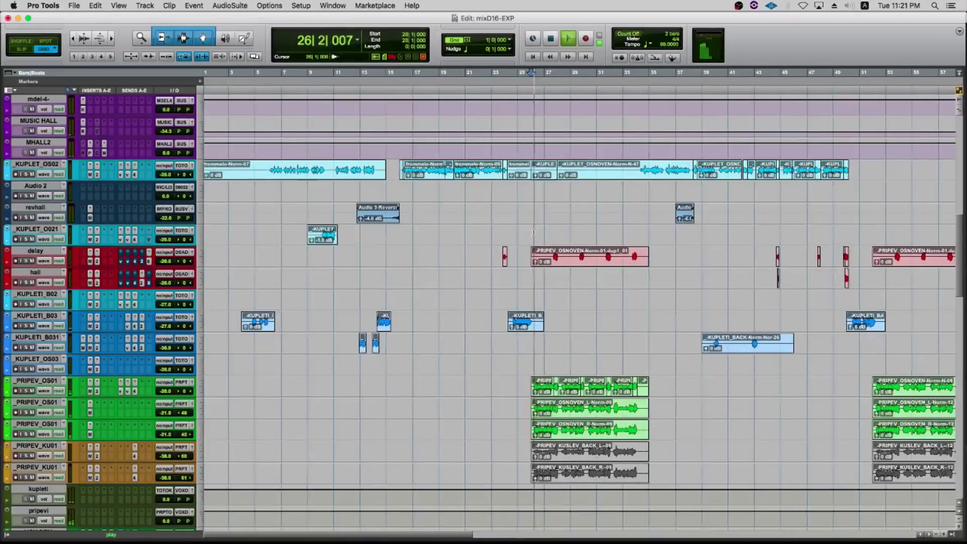
key("space")
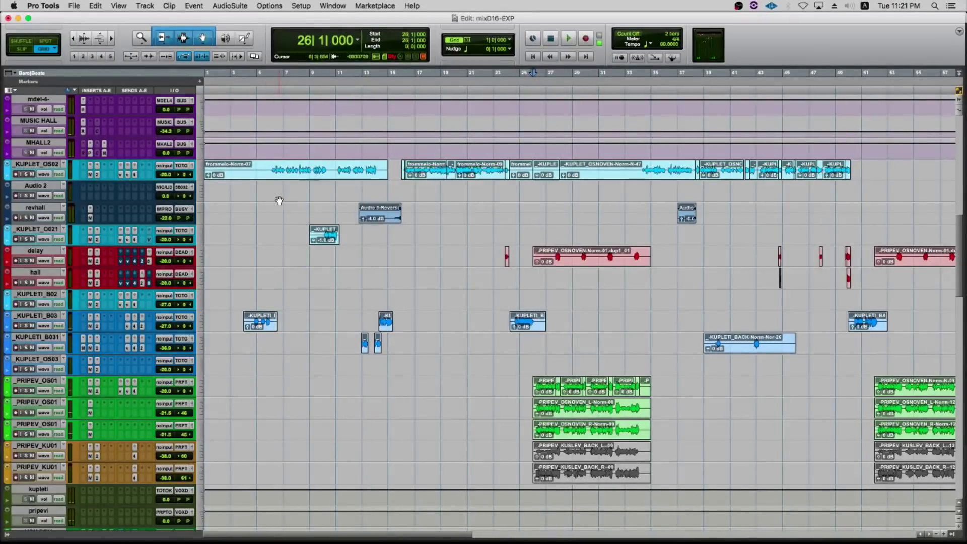
Mute the BUS MUSIC, BUS BASS and BUSDRUM channels in the mixer and return to the timeline.
key("super+equal")
scroll(524, 299, "right", 10)
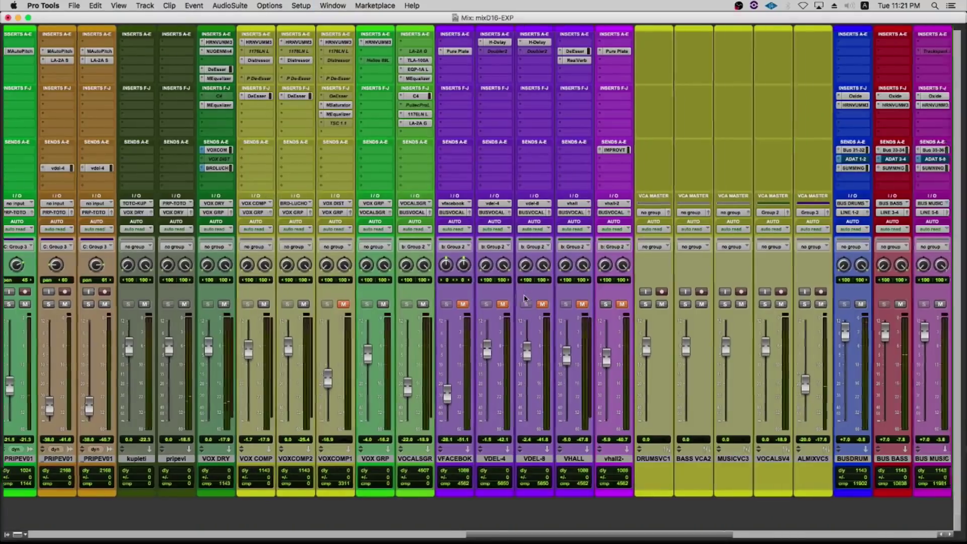
left_click(608, 304)
left_click(568, 304)
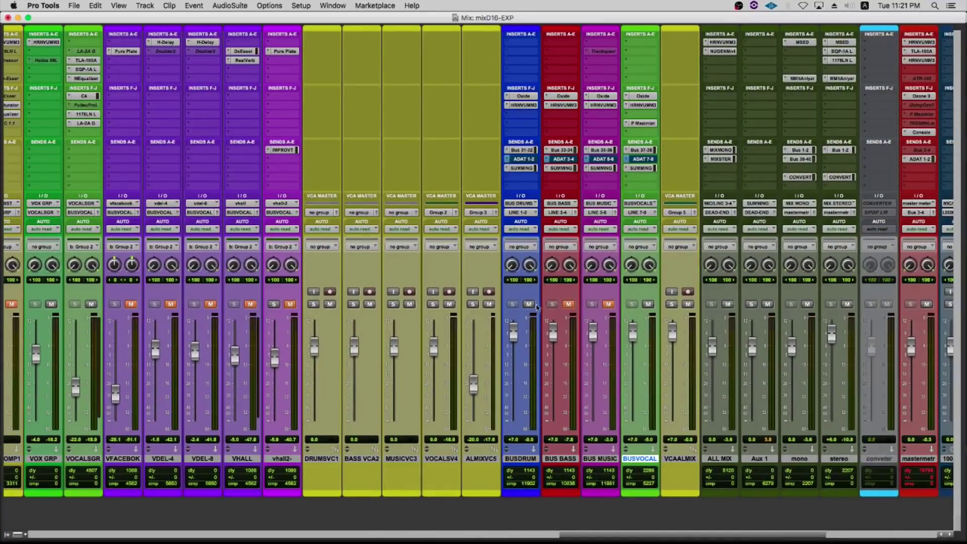
left_click(529, 305)
key("super+equal")
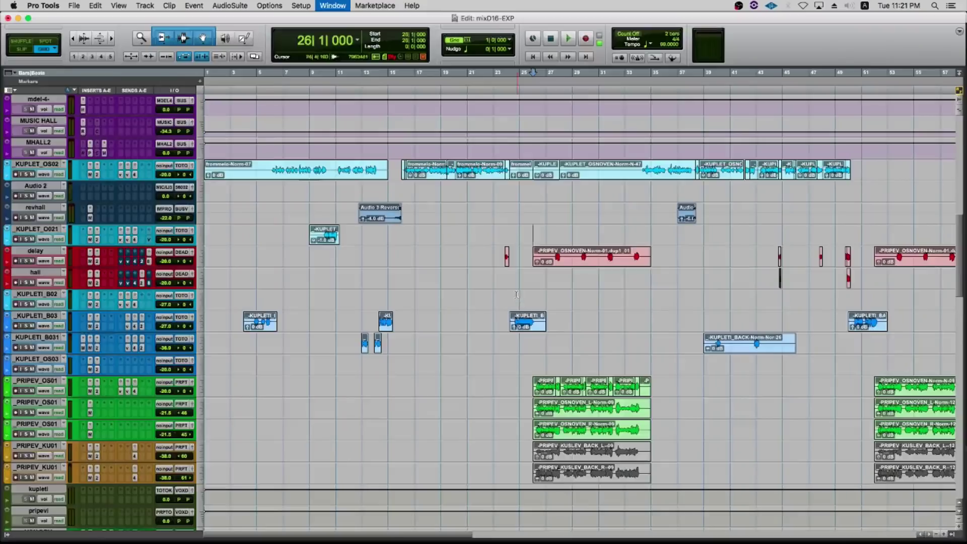
Unmute all the vocal effect returns from VFACEBOK through vhall2- together in the mixer.
key("super+equal")
left_click(278, 459)
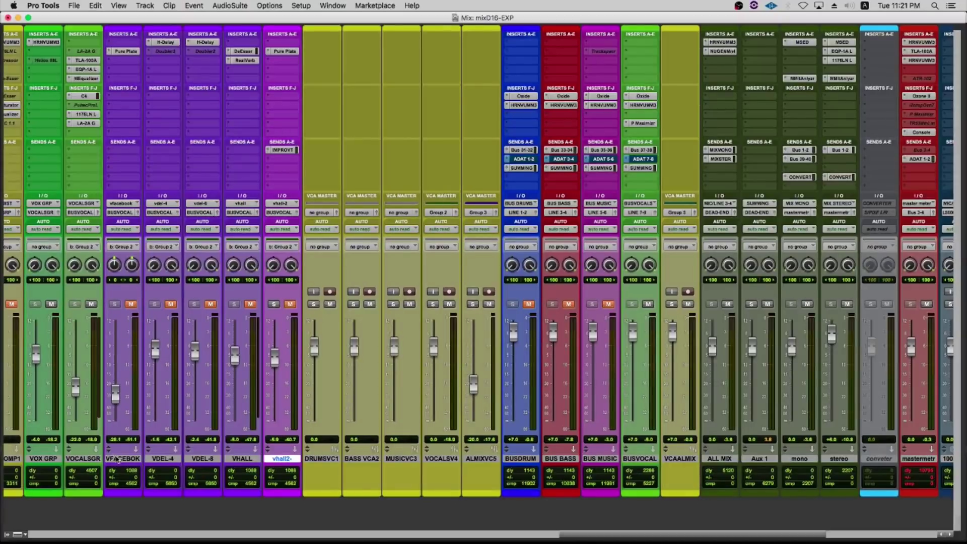
left_click(125, 458, "shift")
left_click(130, 304)
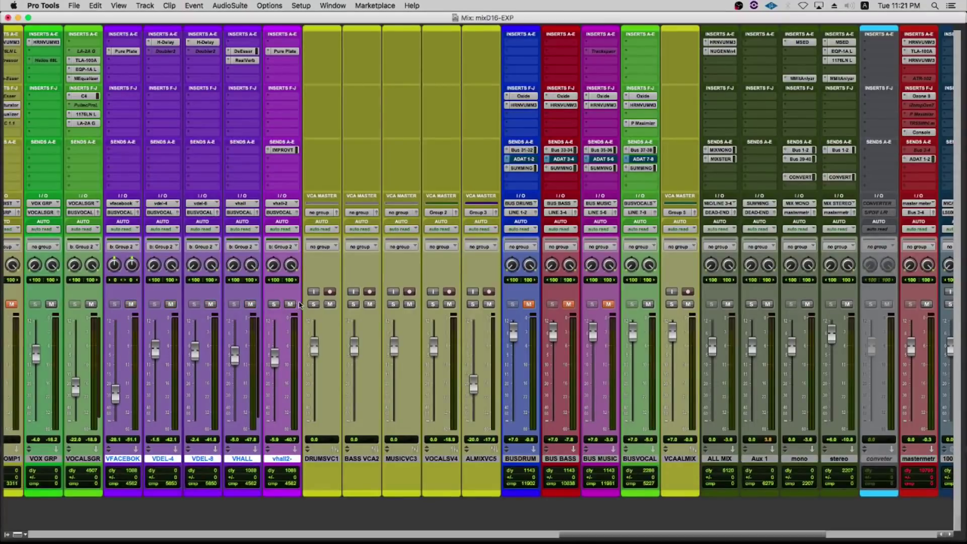
Solo the _KUPLET_OS02 vocal track, play it from bar 6 and open its send A to vfacebook.
key("super+equal")
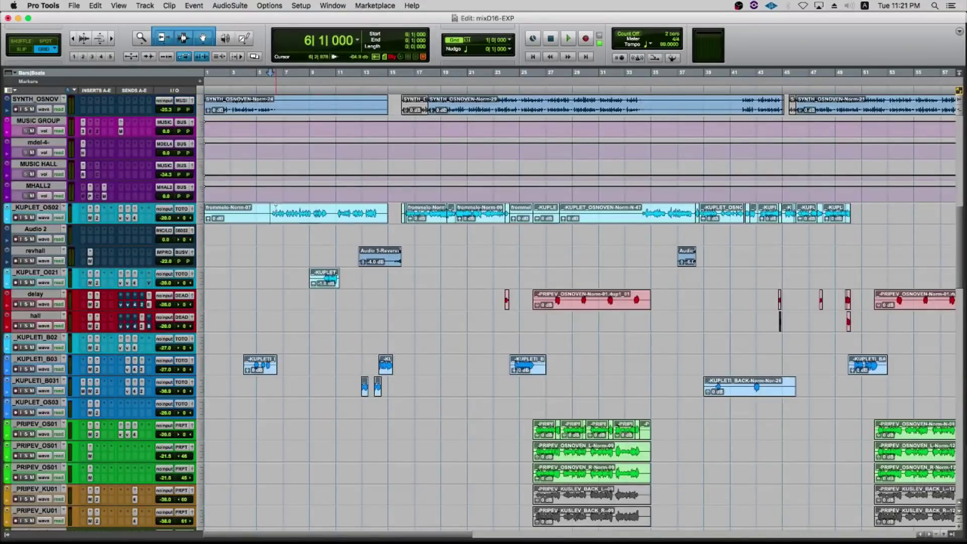
left_click(26, 218)
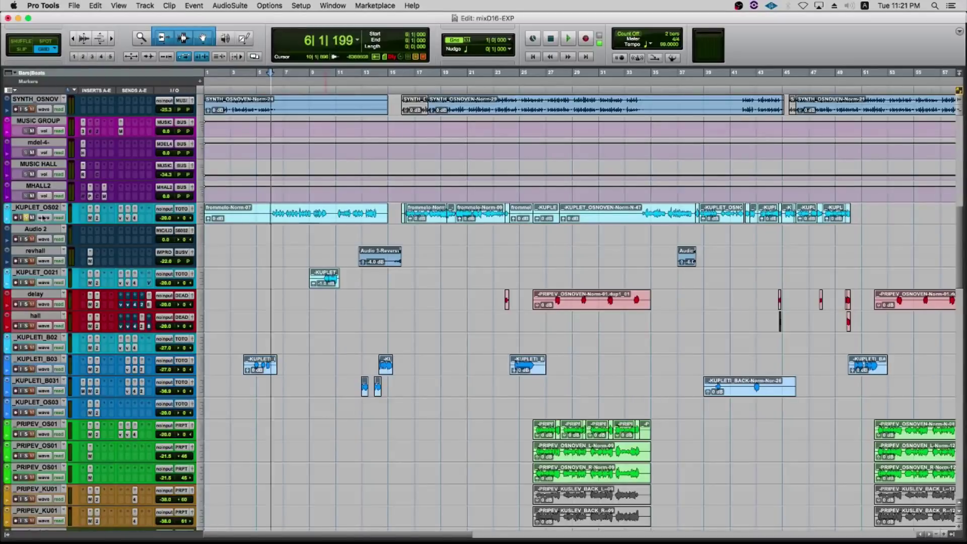
key("space")
left_click(121, 208)
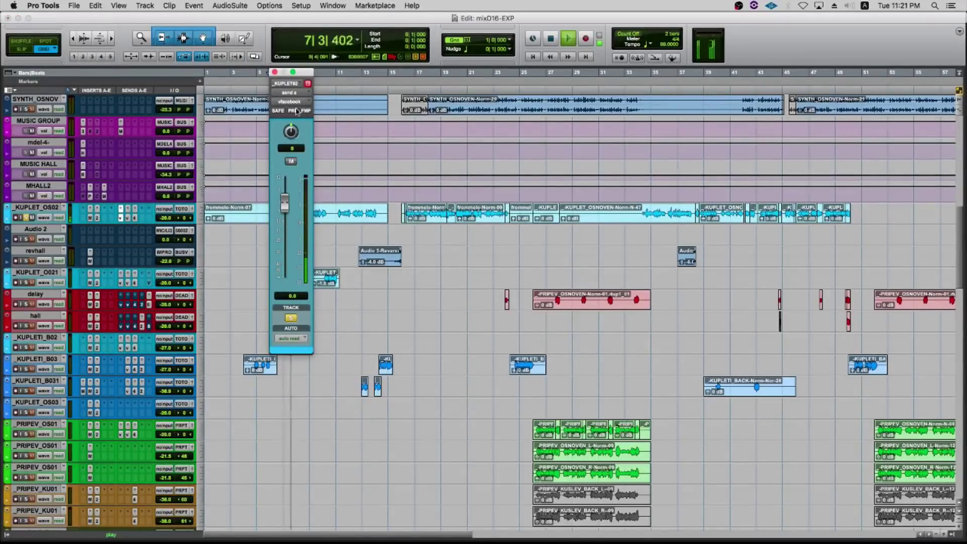
key("space")
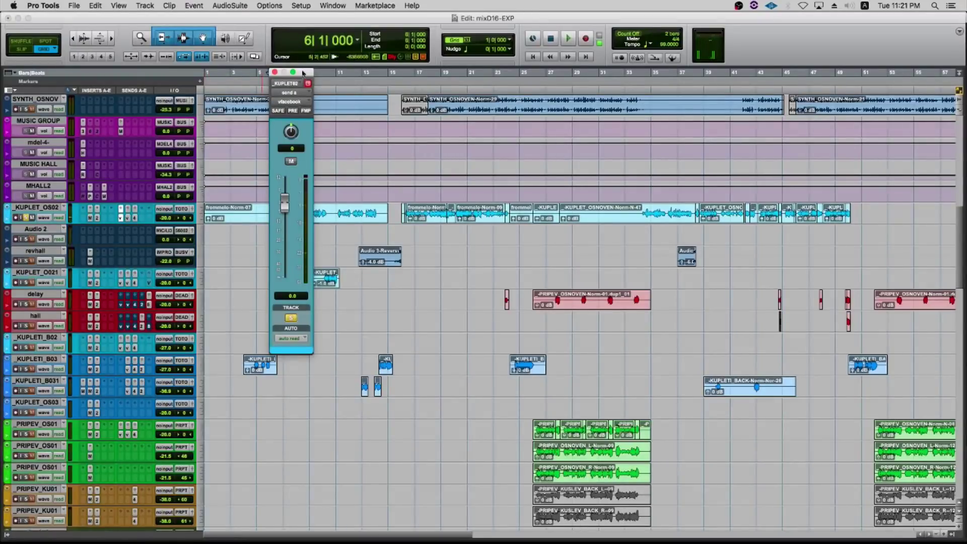
Mute the sends after send A on _KUPLET_OS02 and play the vocal, moving the send window clear of its clips.
left_click(233, 21)
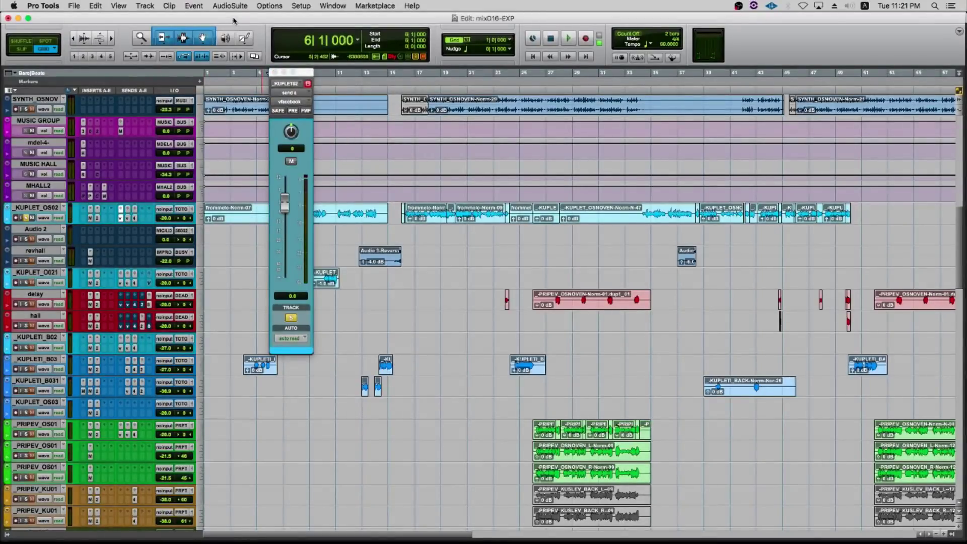
left_click(128, 220, "ctrl+super")
key("space")
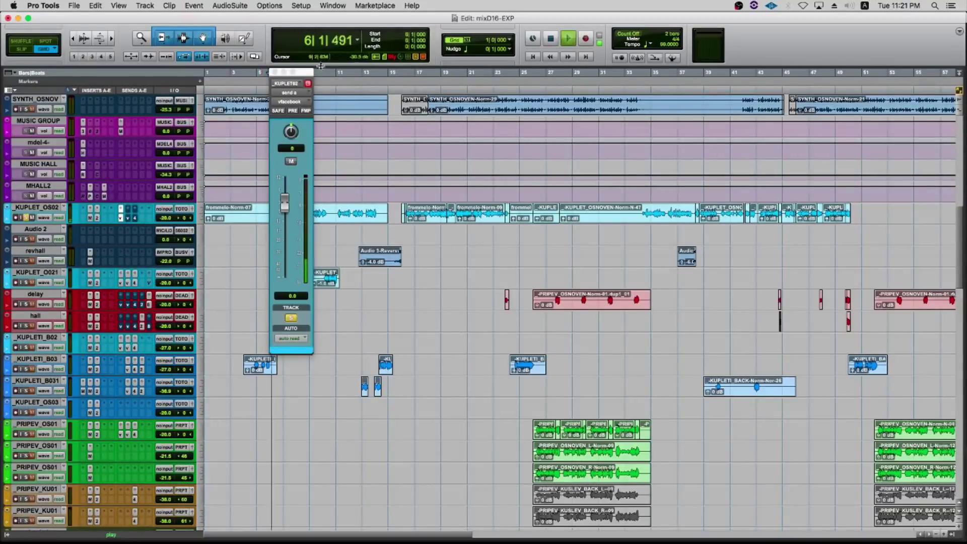
left_click_drag(305, 73, 439, 70)
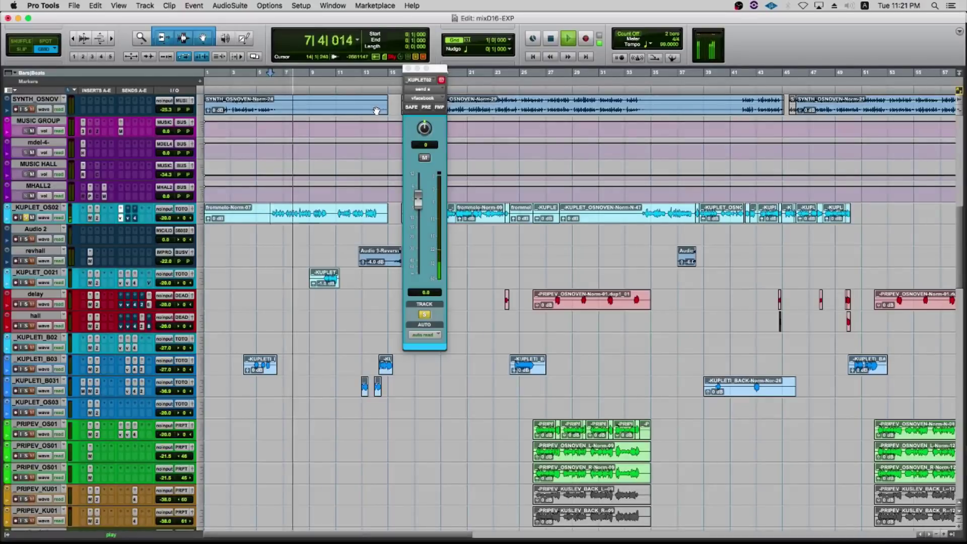
Try the VFACEBOK return at 0.0 dB with both pans fully wide, and lower its fader back to -28.1 dB.
key("super+equal")
scroll(528, 248, "right", 3)
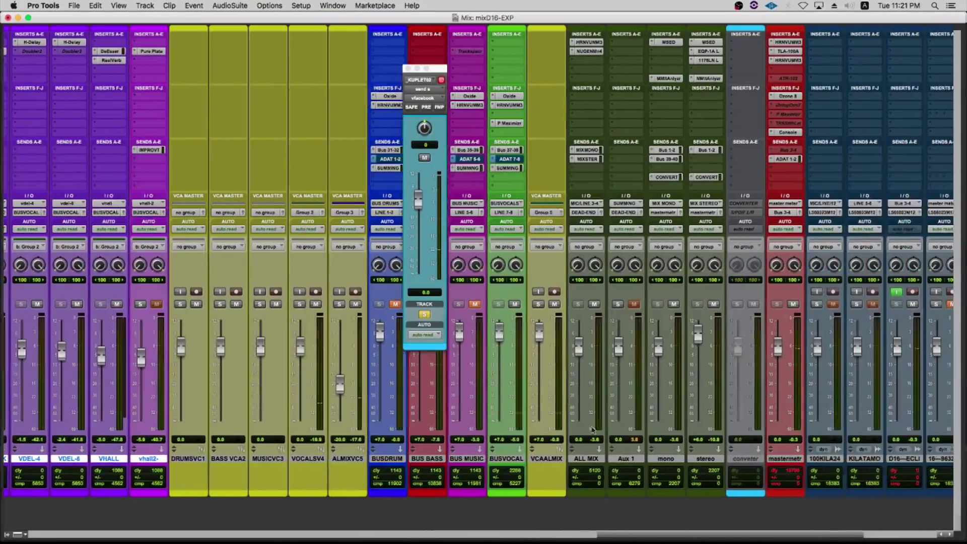
scroll(491, 416, "left", 7)
scroll(310, 396, "left", 1)
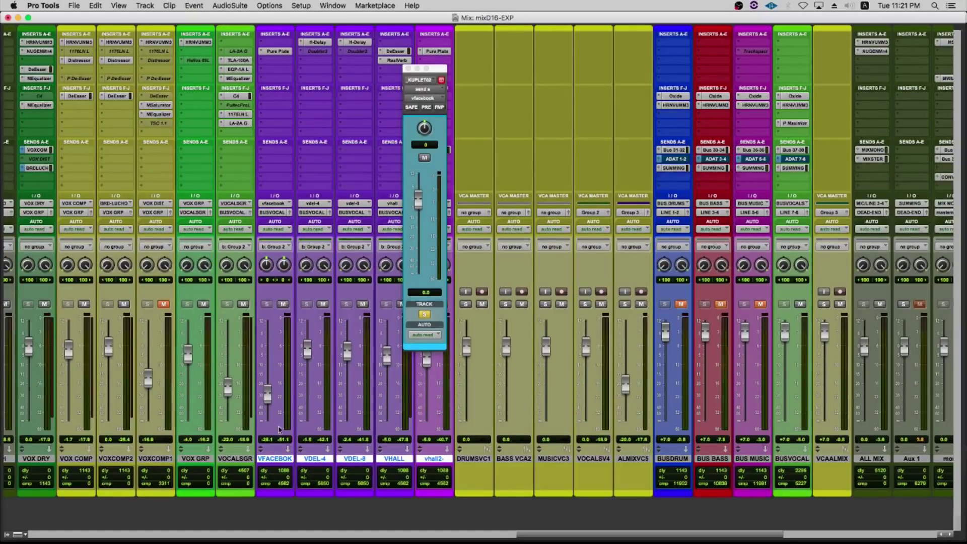
left_click(269, 395, "alt")
left_click(283, 266, "alt")
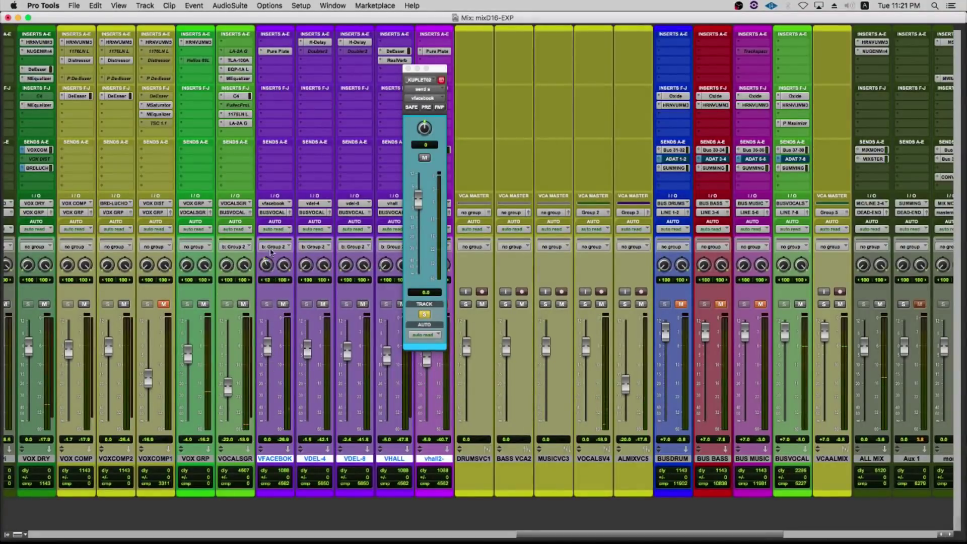
left_click(267, 263, "alt")
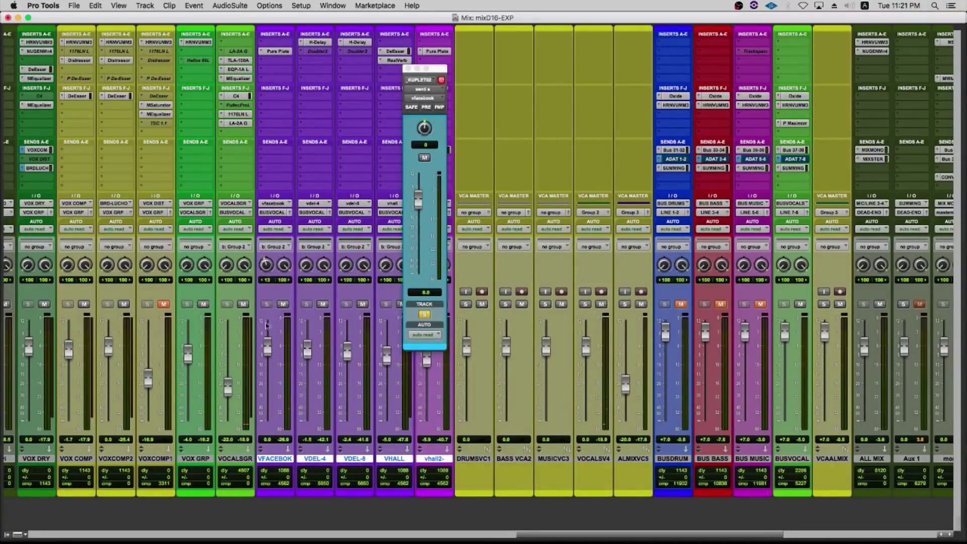
left_click(284, 263, "alt")
left_click(266, 266, "alt")
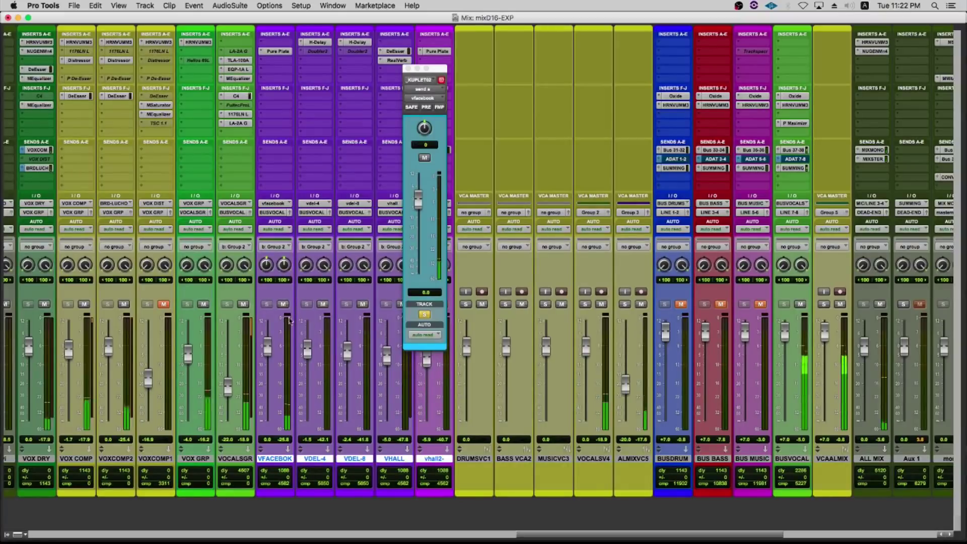
left_click_drag(267, 347, 265, 425)
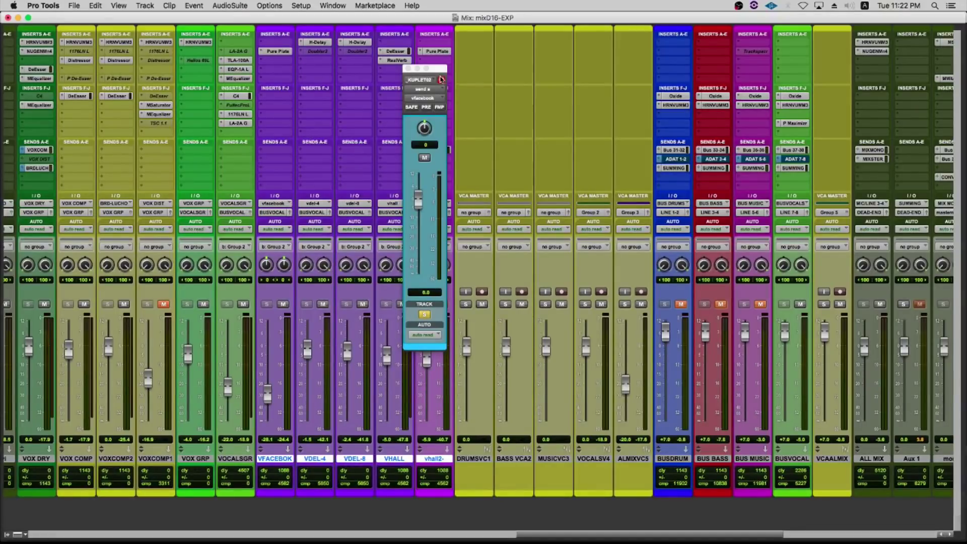
Examine the Pure Plate reverb settings on the VFACEBOK return, and close the send and plug-in windows.
left_click(280, 53)
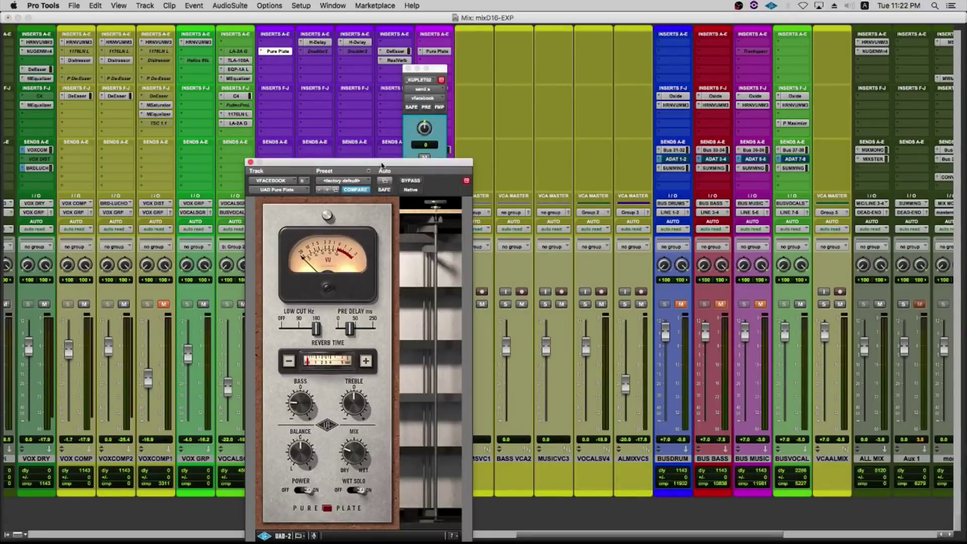
left_click_drag(381, 164, 595, 74)
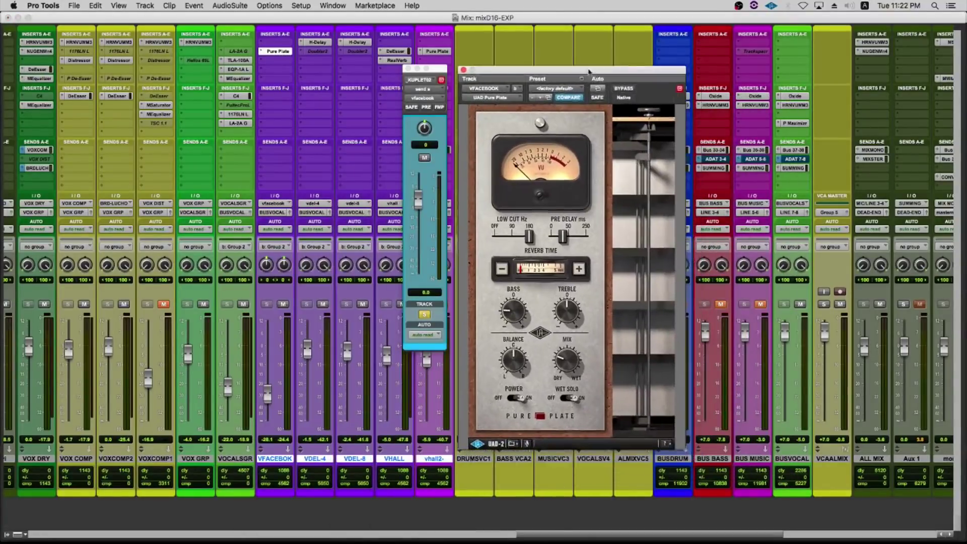
left_click(408, 68)
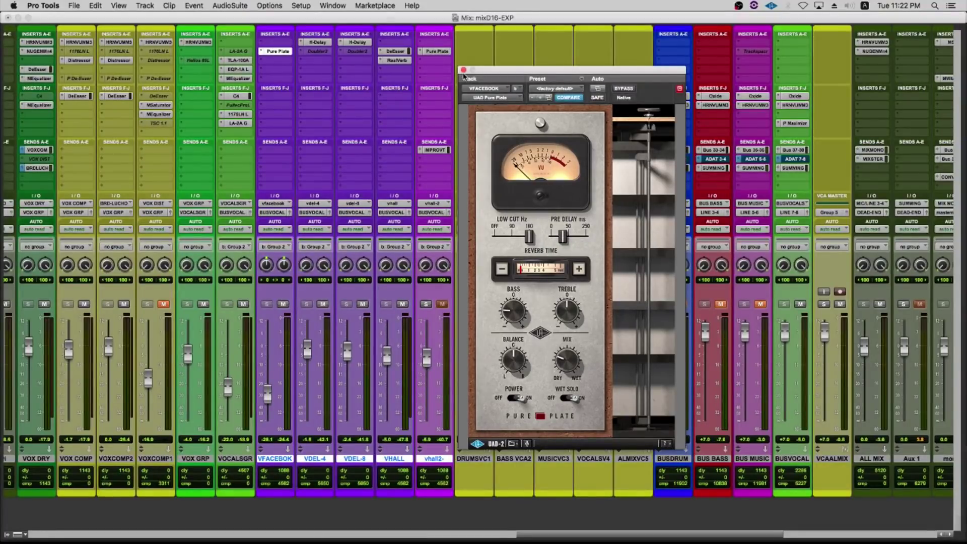
left_click(463, 70)
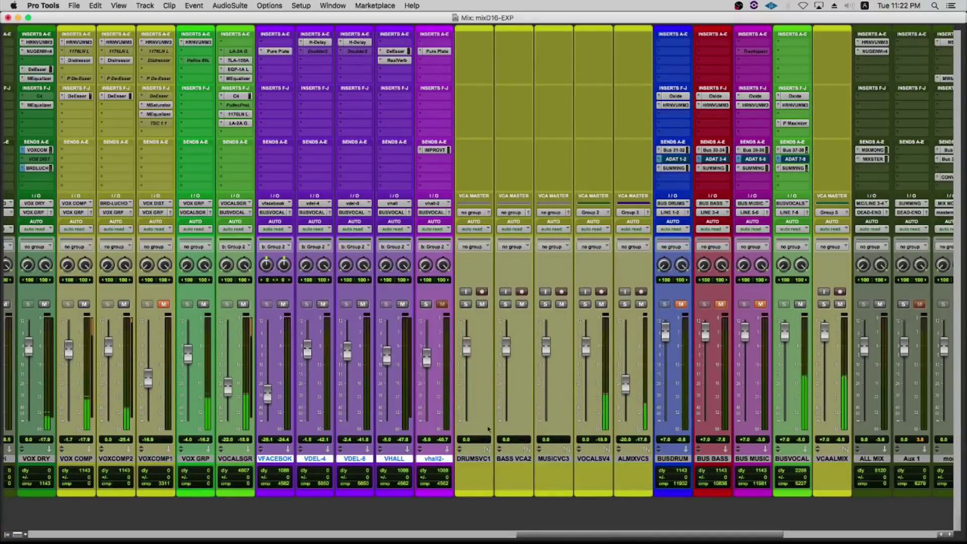
Open send B to vhall on the _KUPLET_OS02 track and play the soloed vocal.
left_click_drag(608, 535, 652, 536)
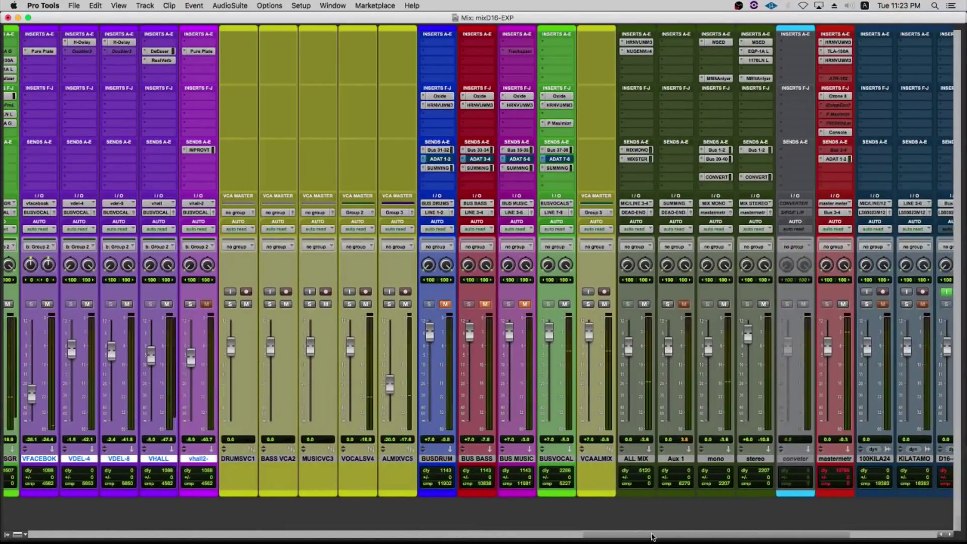
key("super+equal")
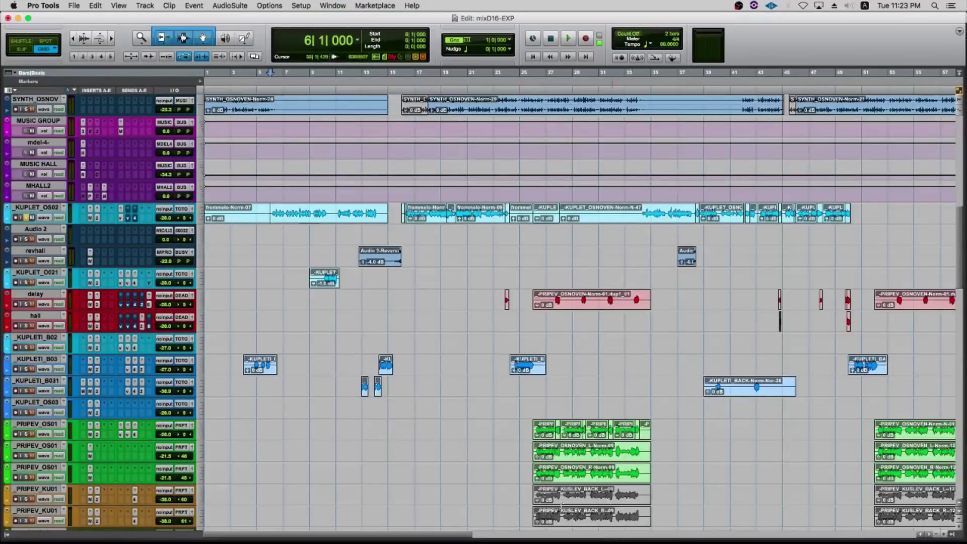
left_click(128, 218)
left_click(129, 218)
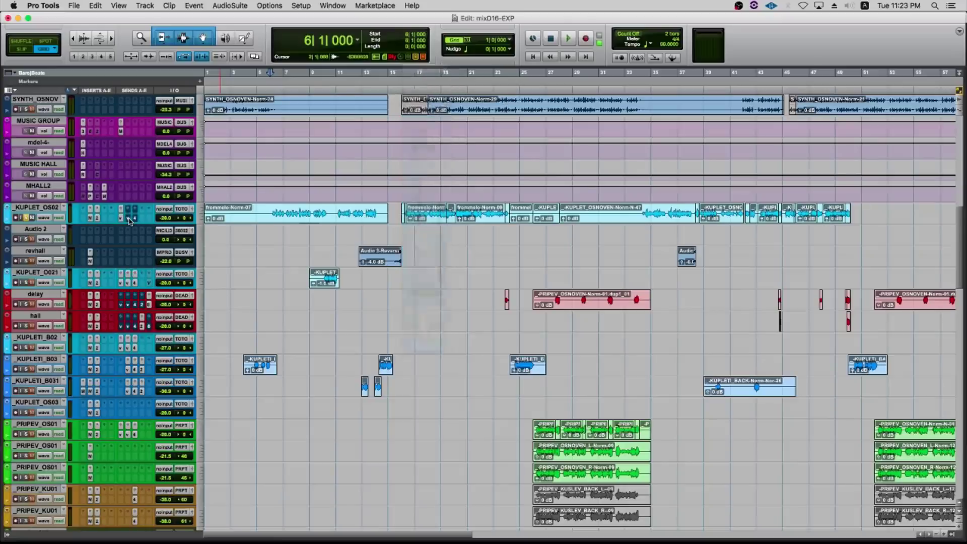
left_click(127, 217)
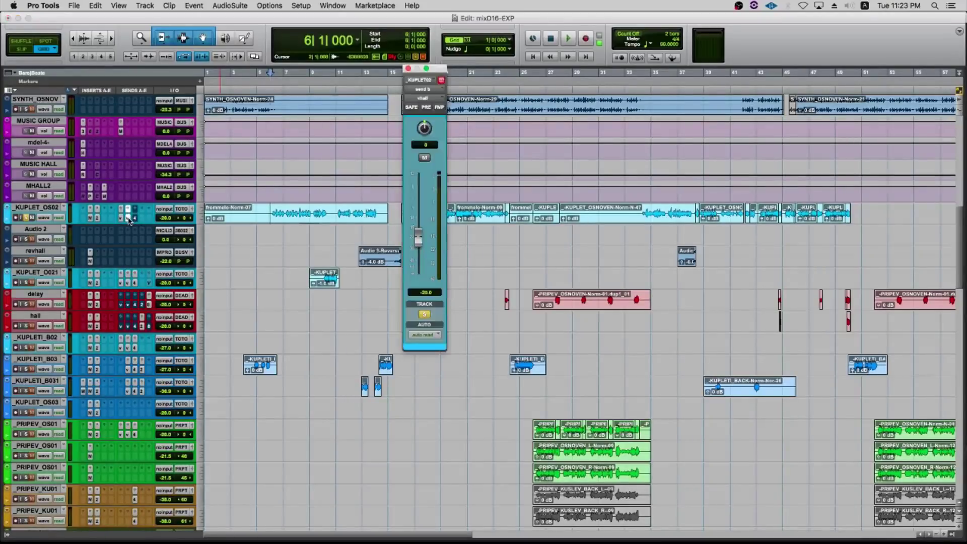
key("space")
Show the mixer, move the send window away from the effect returns and select only the VHALL return.
key("super+equal")
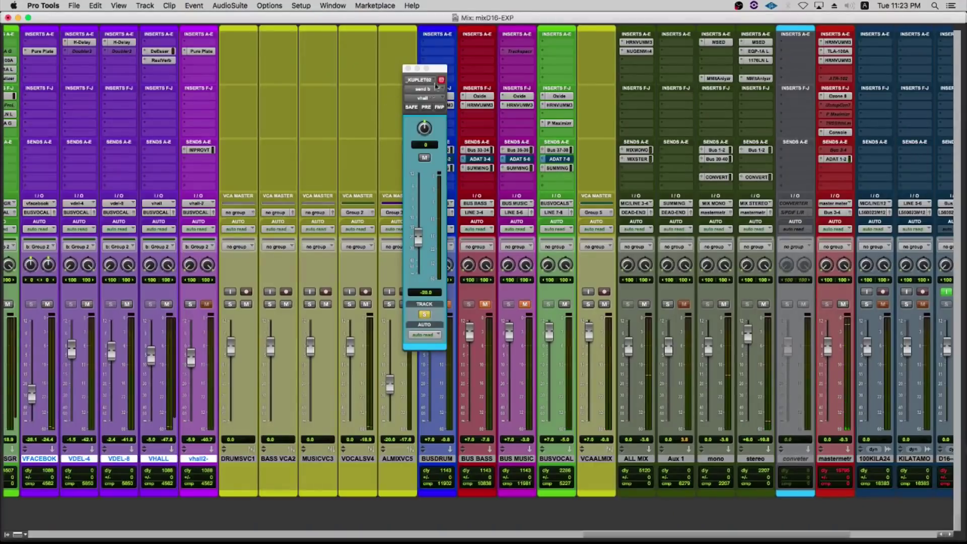
left_click_drag(437, 70, 646, 90)
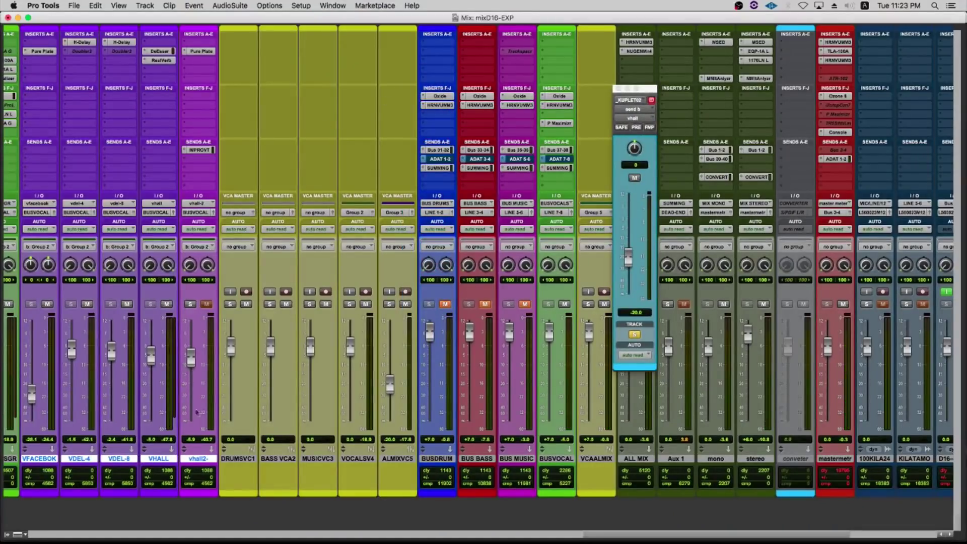
left_click(239, 459)
left_click(170, 461)
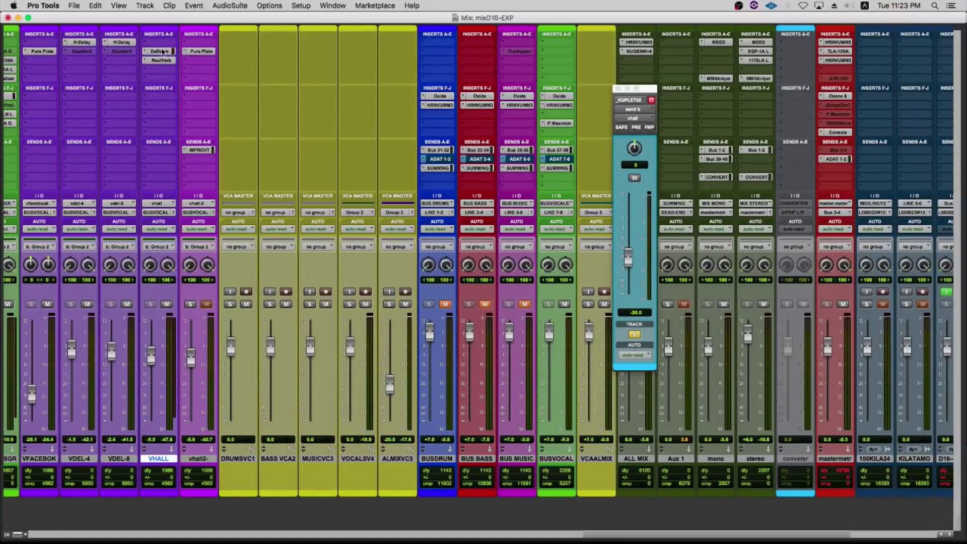
Open the RealVerb Pro reverb on VHALL, play the vocal and place the plug-in window beside the send window.
left_click(161, 60)
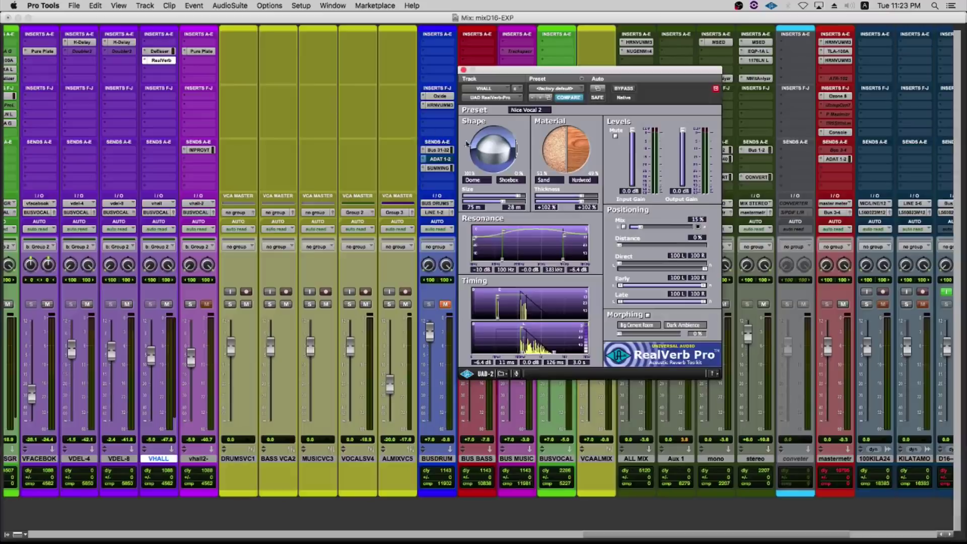
key("space")
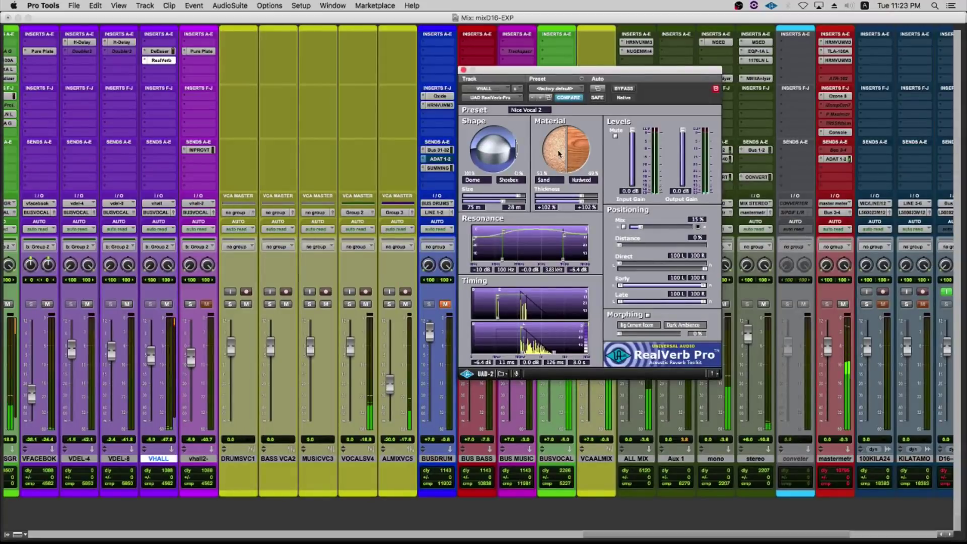
left_click_drag(588, 73, 481, 82)
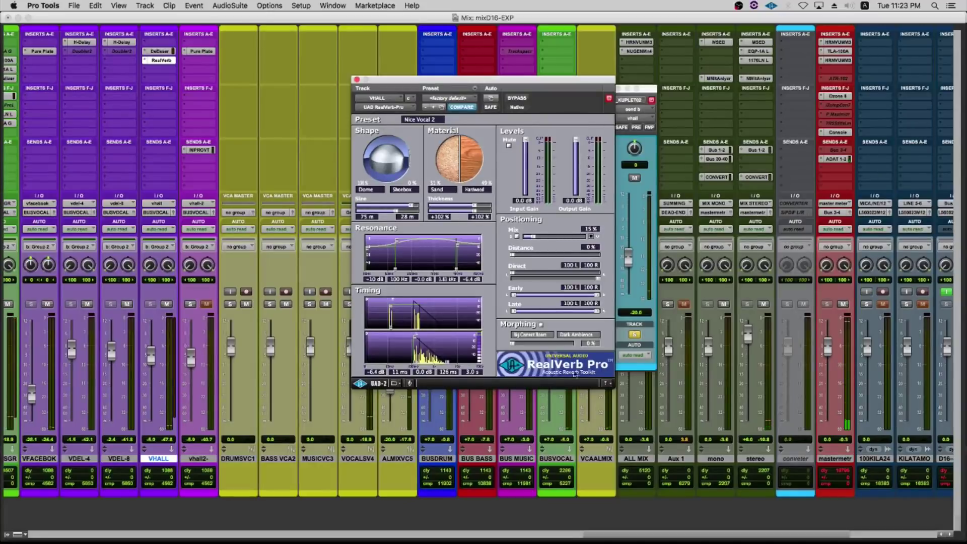
left_click_drag(510, 83, 506, 143)
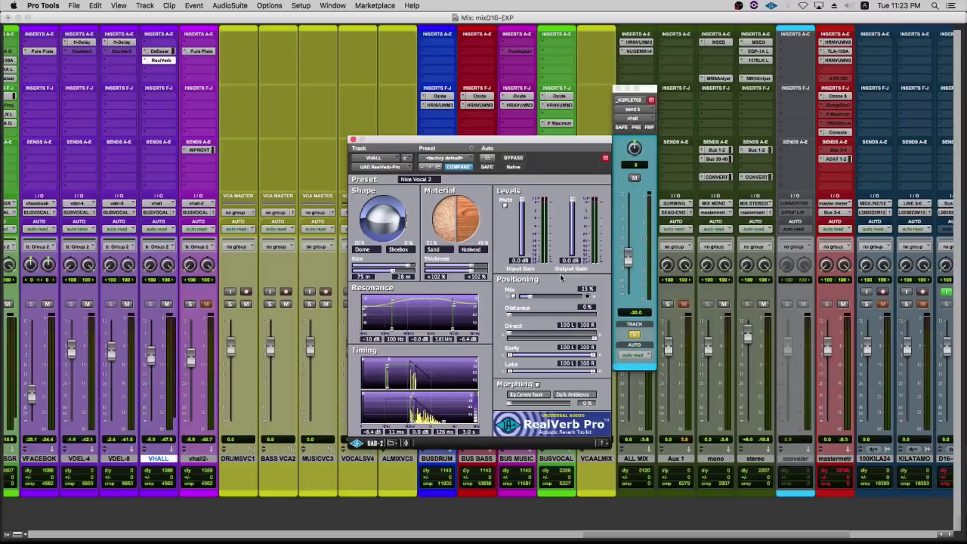
Close RealVerb Pro, open the DeEsser on the VHALL return and move its window aside while the soloed vocal plays.
left_click(353, 140)
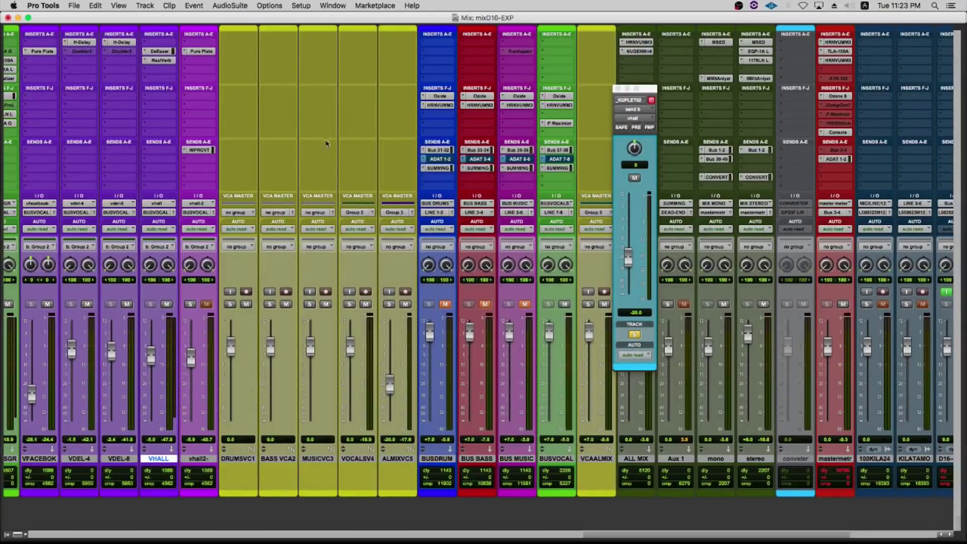
left_click(160, 51)
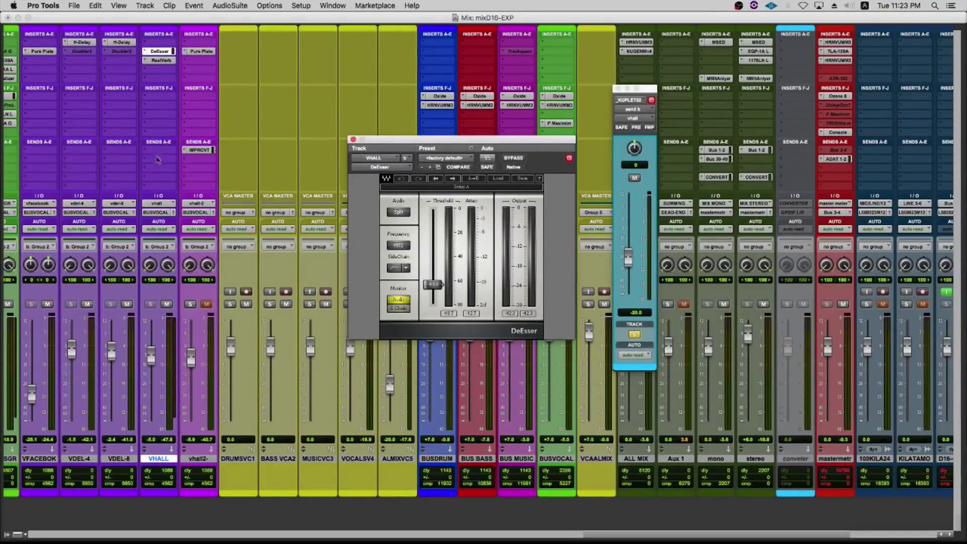
key("space")
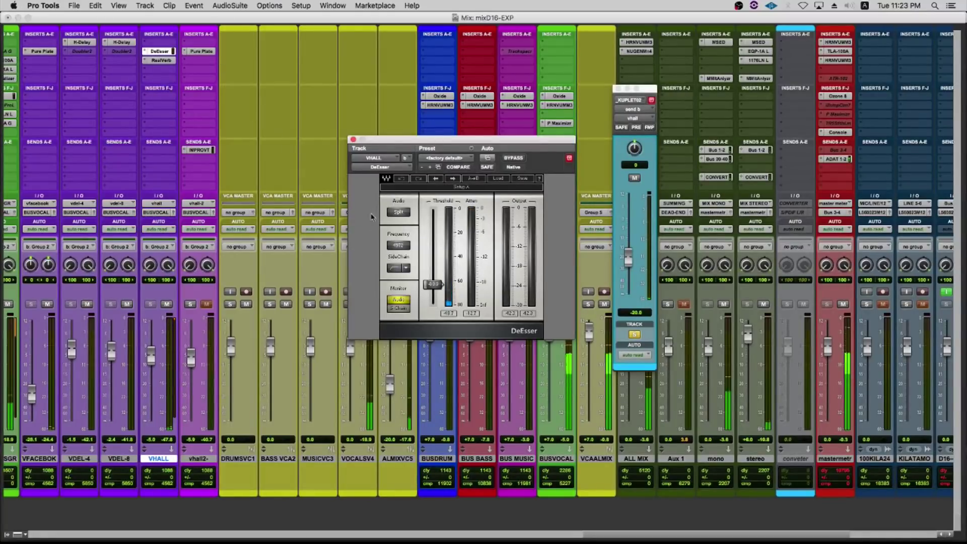
left_click_drag(405, 145, 372, 88)
Audition VHALL with the DeEsser bypassed and the fader raised to +12.0 dB, restore both settings and close the plug-in.
left_click(165, 52, "super")
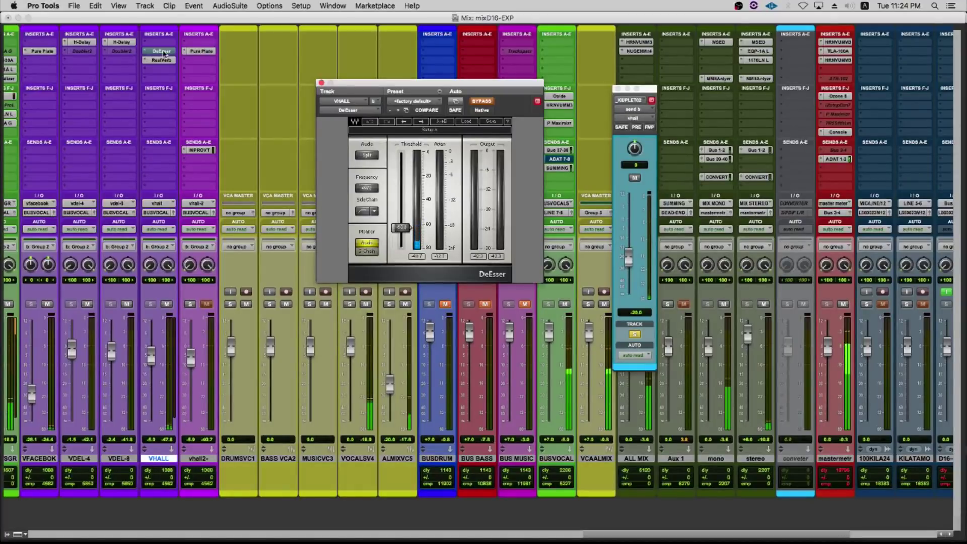
left_click_drag(157, 360, 159, 325)
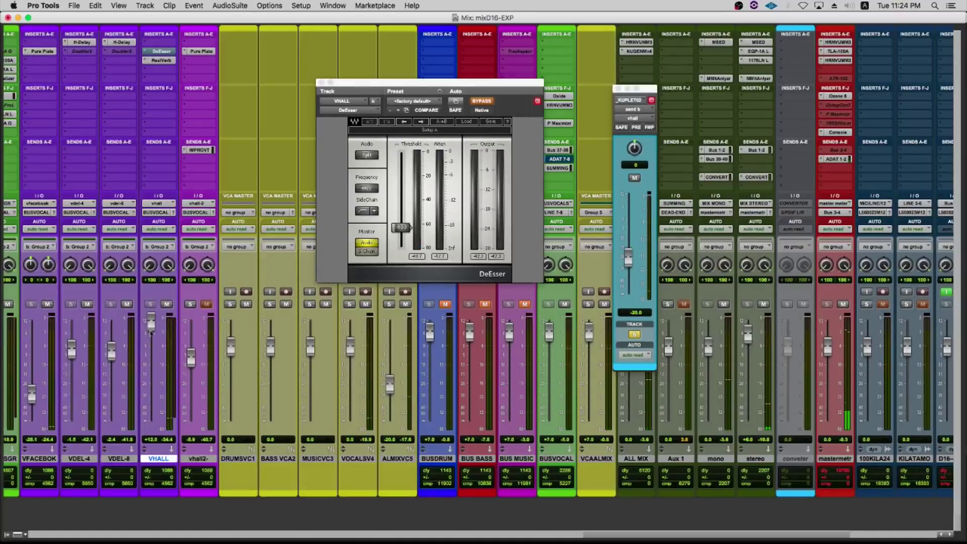
left_click_drag(150, 321, 150, 359)
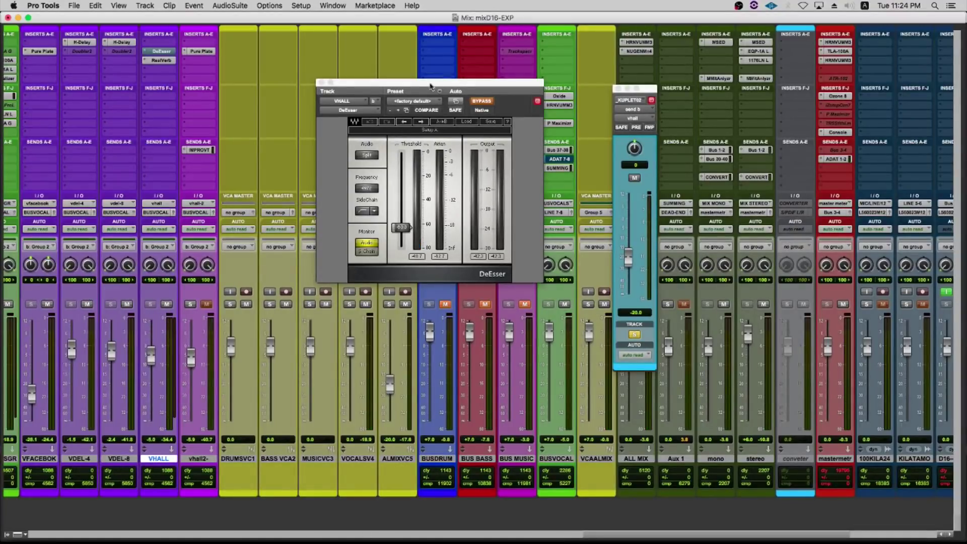
left_click_drag(431, 87, 343, 86)
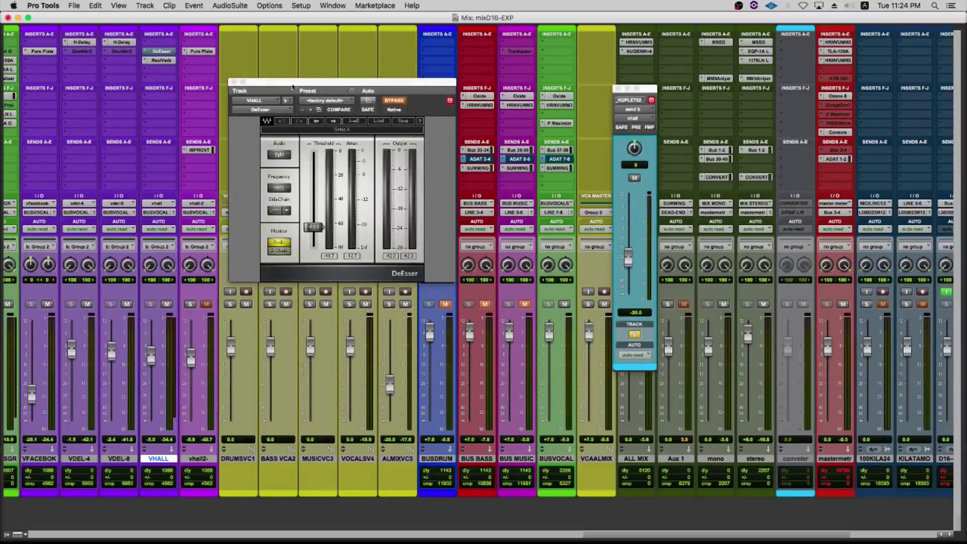
left_click(159, 51, "super")
left_click(234, 82)
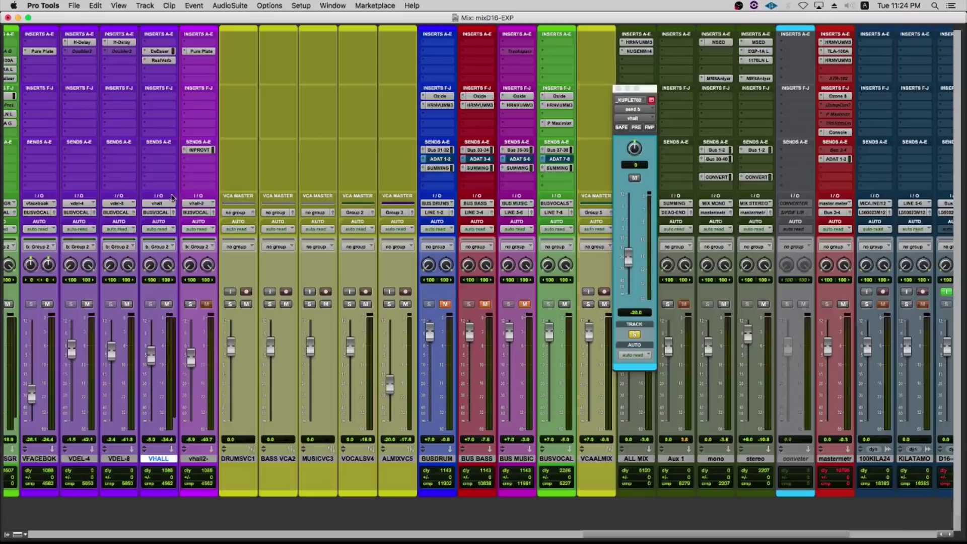
Open send C to vdel-4 on the _KUPLET_OS02 track and show the vocal effect returns in the mixer.
key("super+equal")
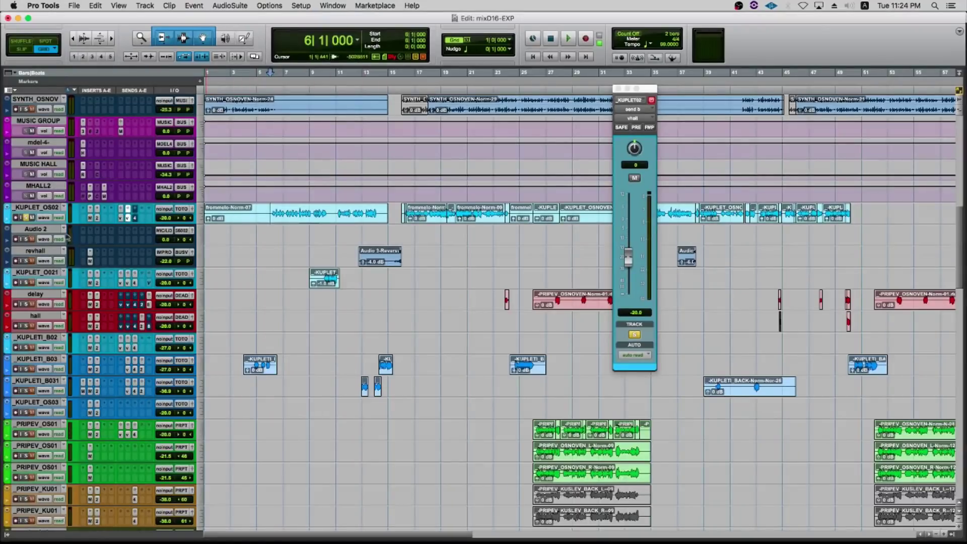
left_click(135, 219)
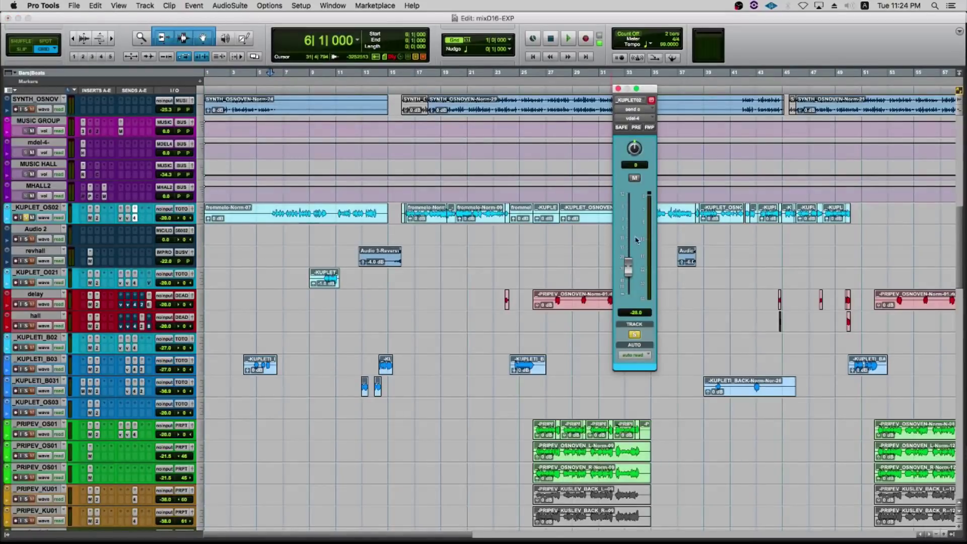
key("super+equal")
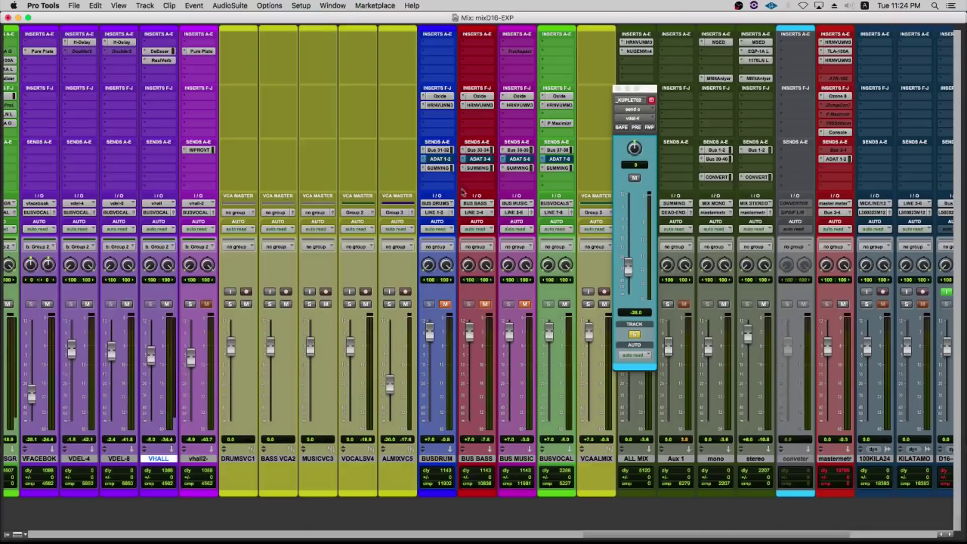
scroll(363, 299, "left", 8)
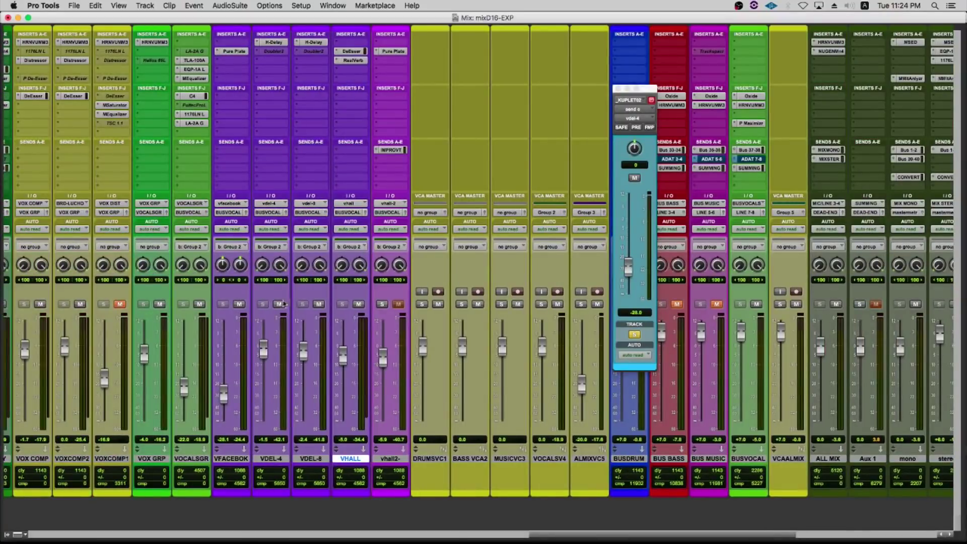
Examine the H-Delay settings and filters on the VDEL-4 return, then close the plug-in.
left_click(273, 43)
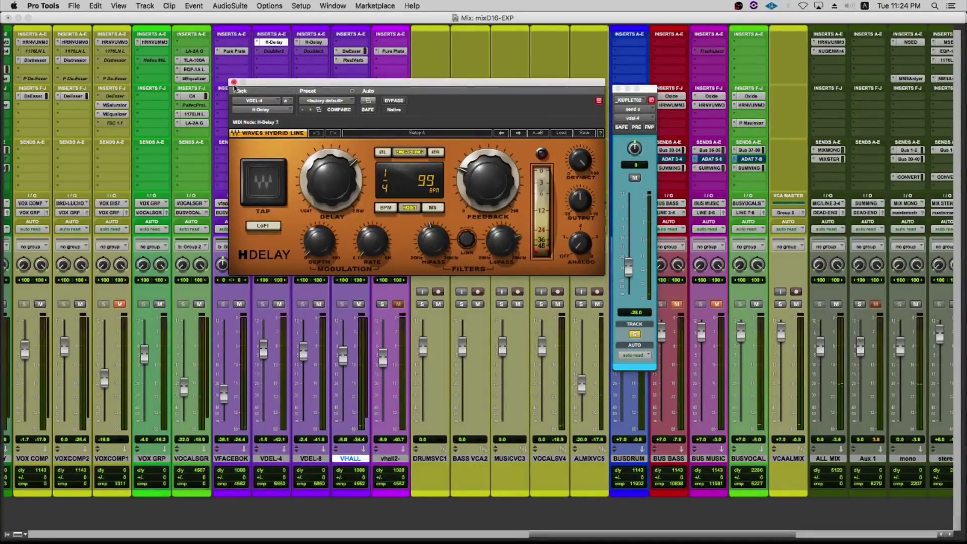
left_click(488, 245)
left_click(440, 243)
left_click_drag(454, 93, 427, 147)
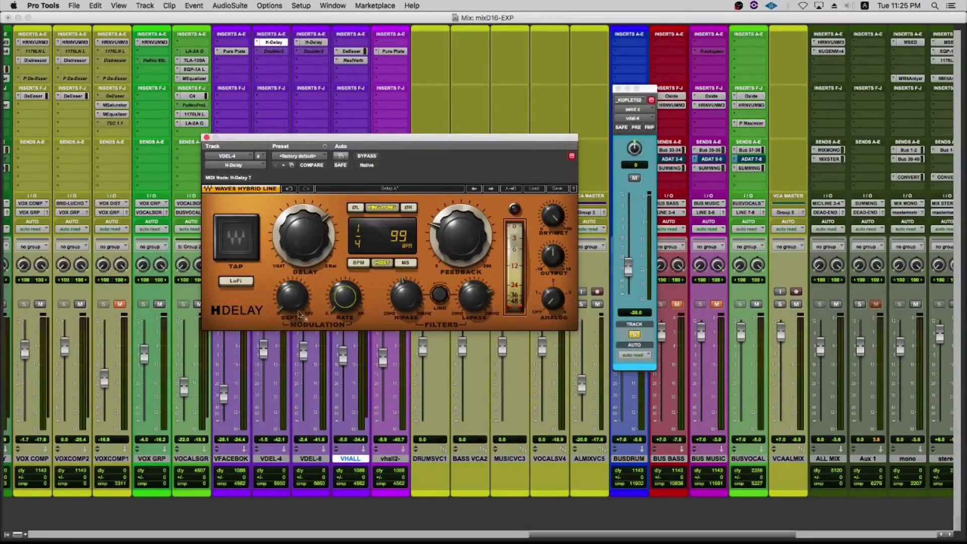
left_click(206, 137)
Audition the VDEL-4 return with its fader raised to +12.0 dB and bring it back to -1.5 dB.
key("super+equal")
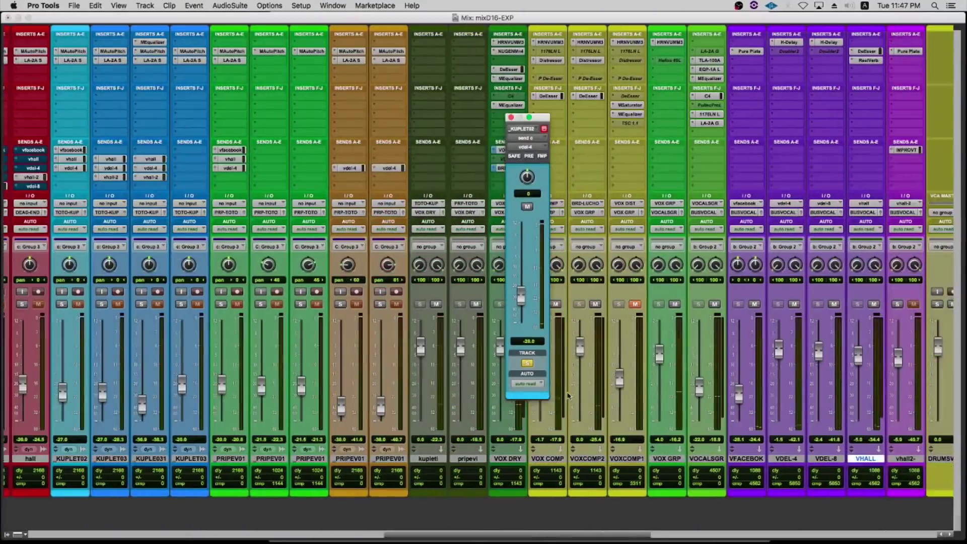
scroll(568, 395, "right", 5)
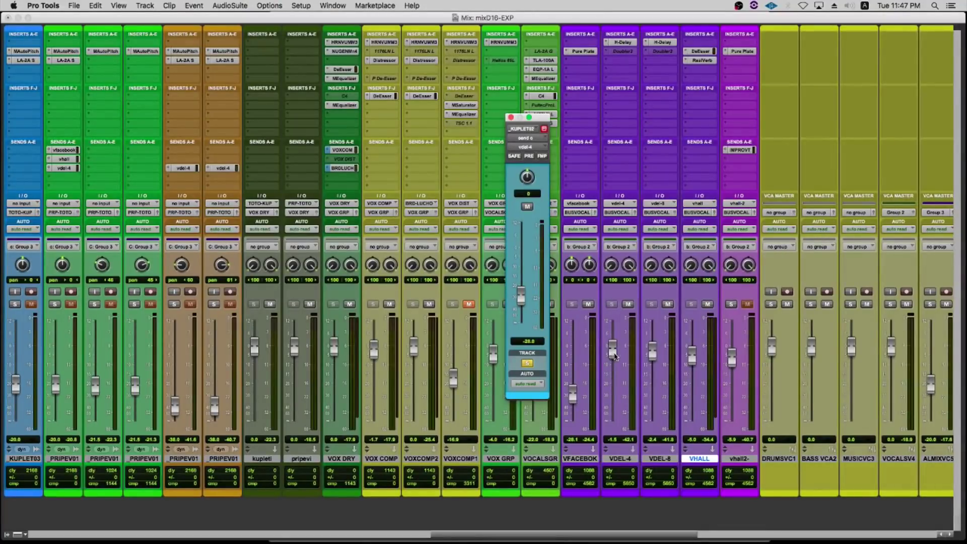
left_click_drag(613, 354, 614, 327)
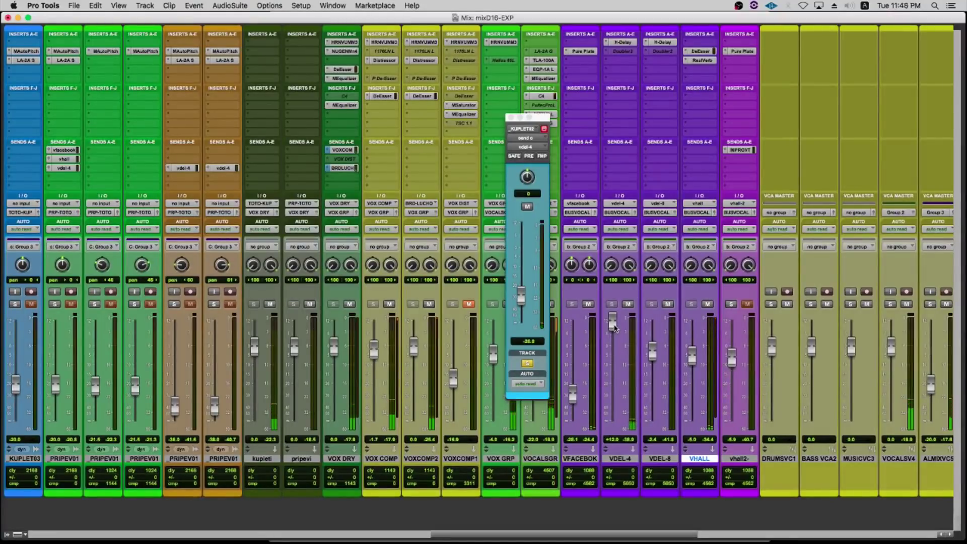
left_click_drag(614, 328, 614, 361)
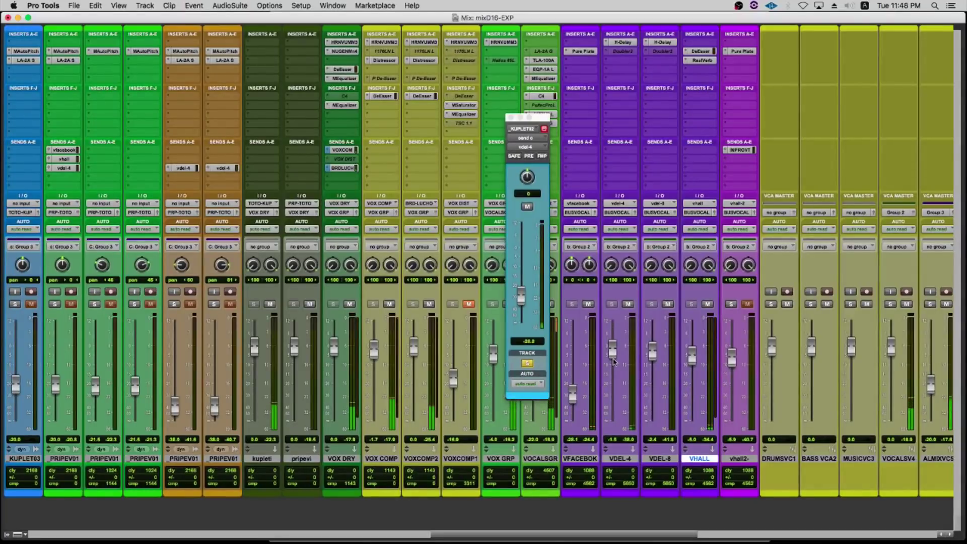
Turn off solo on the _KUPLET_OS02 vocal, close its send window and return to the Edit window.
left_click(528, 363)
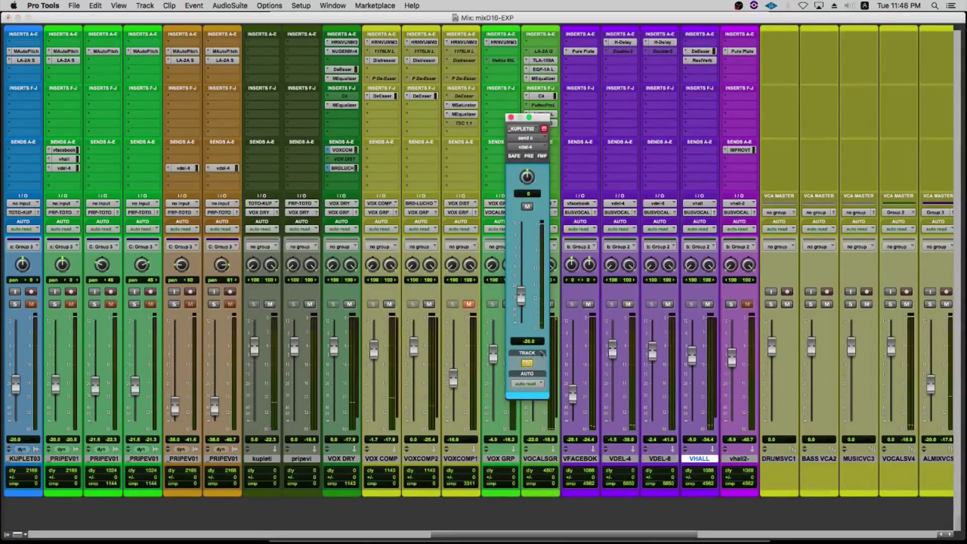
left_click(510, 117)
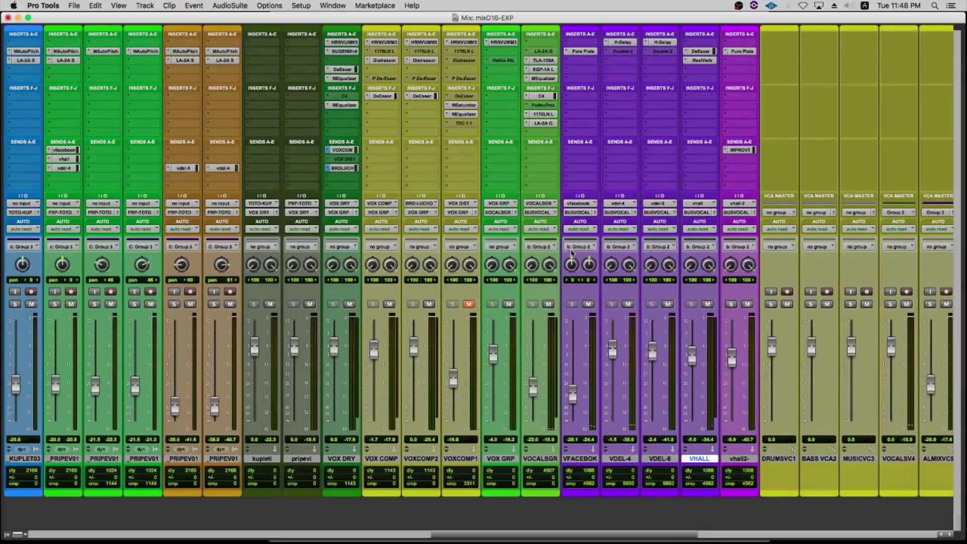
scroll(633, 323, "left", 5)
key("super+equal")
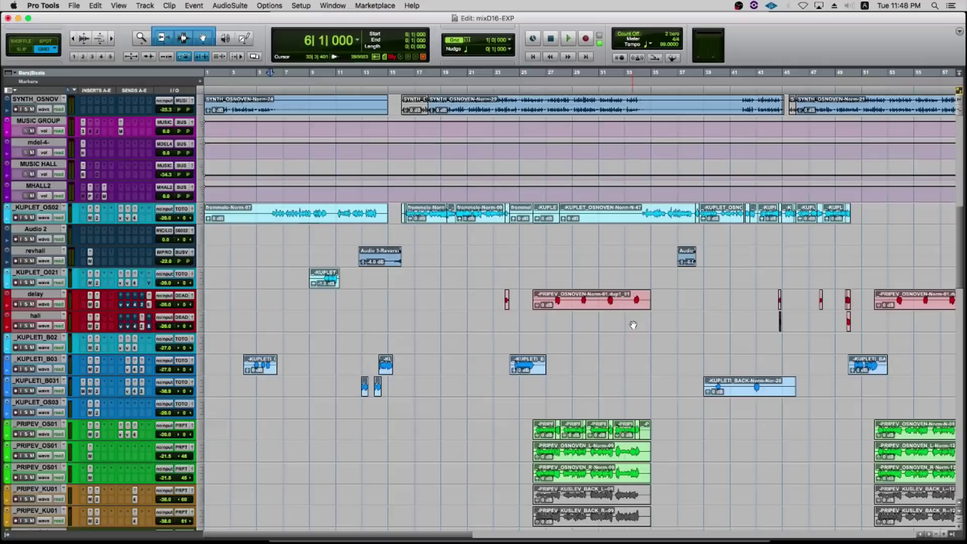
Check send D to vhall-2 on the _KUPLETI_B03 track and play the backing vocal passage from bar 5.
left_click(297, 276)
left_click(256, 350)
left_click(142, 371)
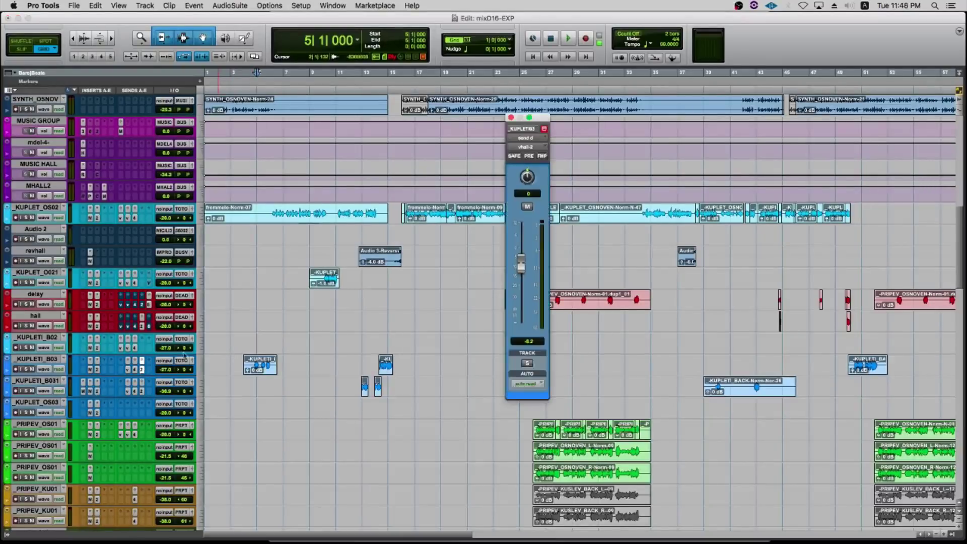
left_click(510, 118)
key("space")
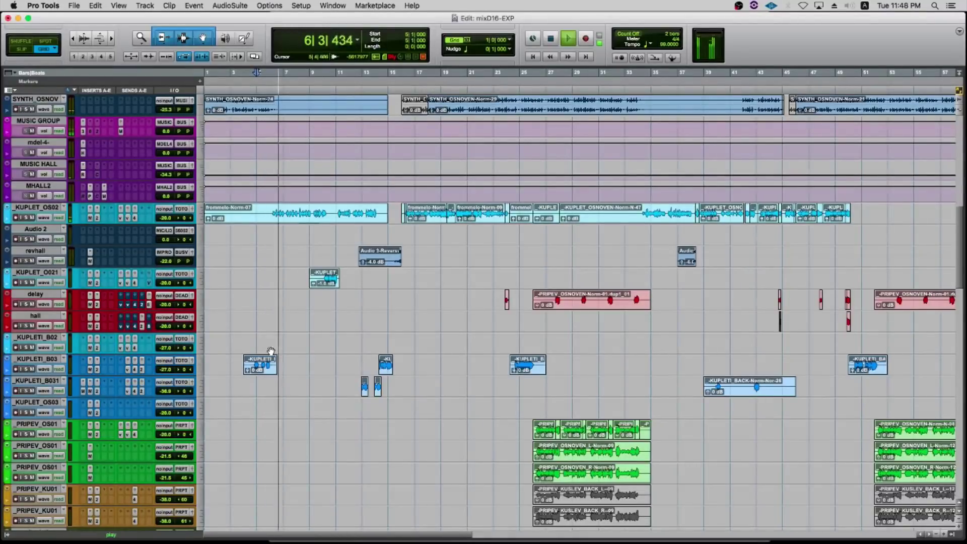
key("space")
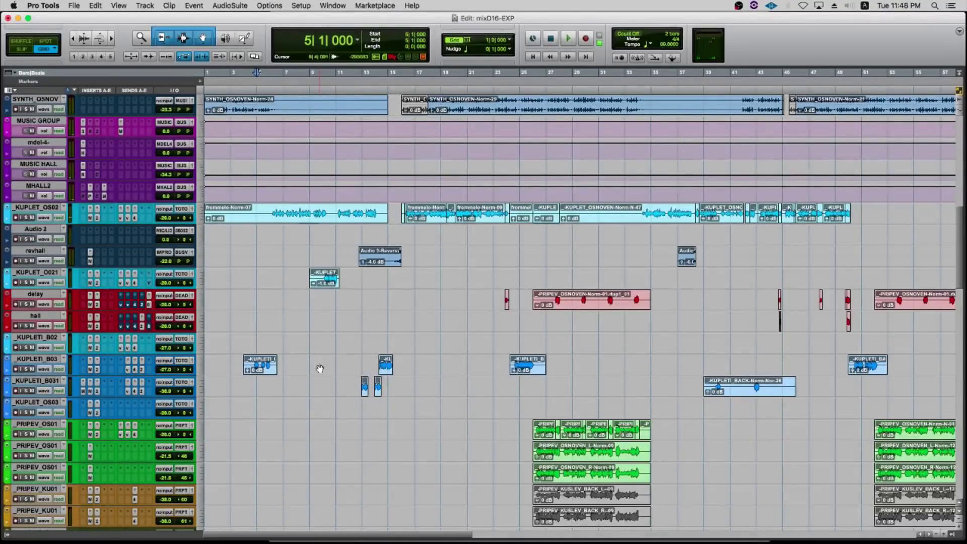
Show the mixer, open Pure Plate on the vhall2- return and place its window clear of the effect returns.
key("super+equal")
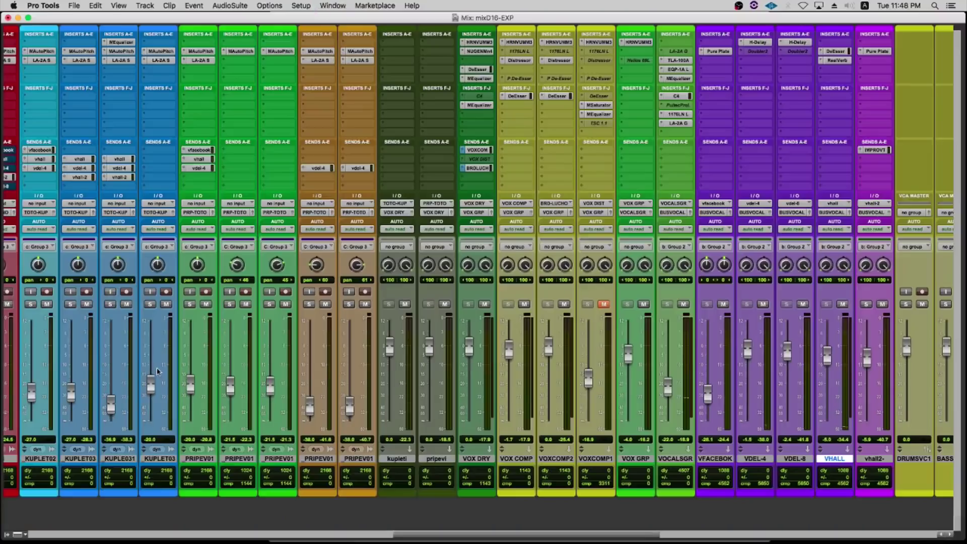
scroll(426, 337, "right", 2)
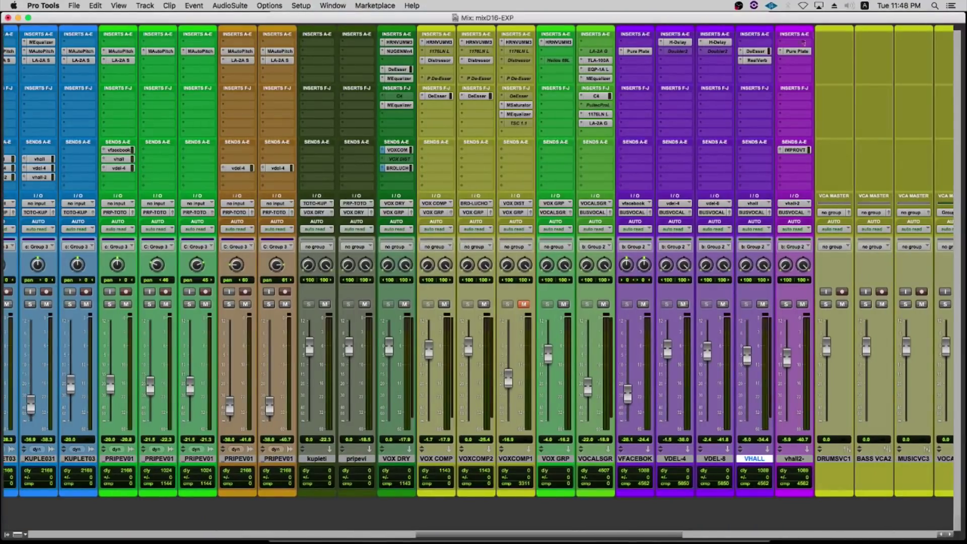
left_click(803, 53)
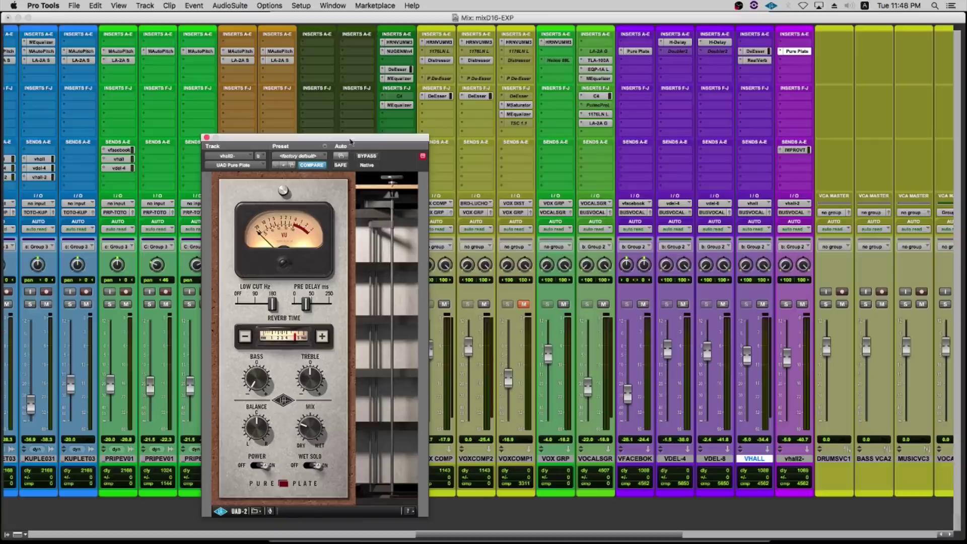
left_click_drag(351, 141, 514, 80)
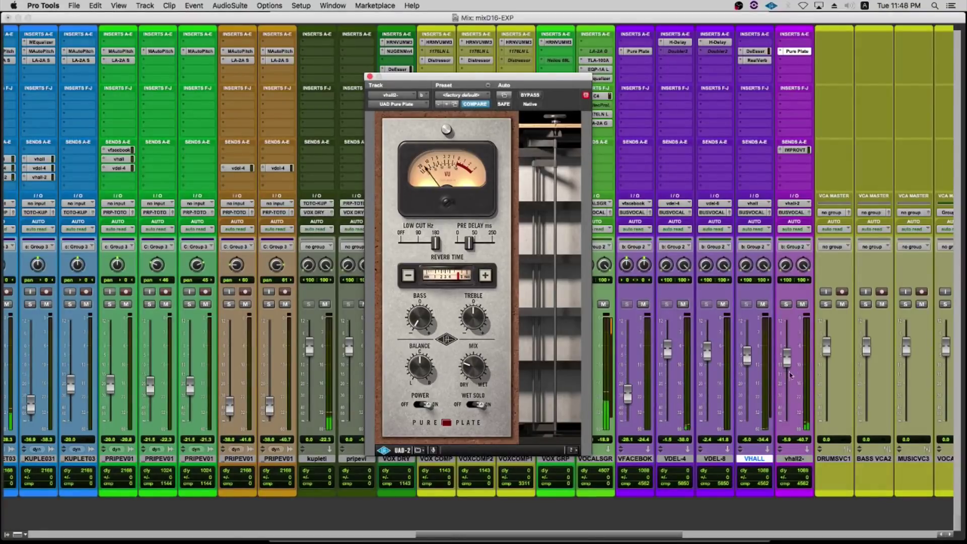
Audition the vhall2- return with its fader raised to +12.0 dB, restore its earlier level and close Pure Plate.
left_click_drag(786, 358, 797, 319)
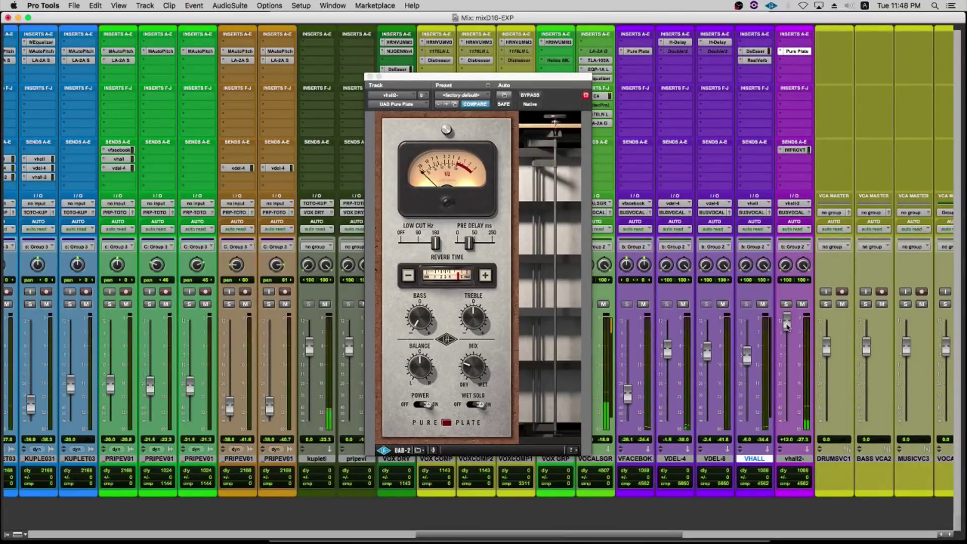
left_click_drag(787, 326, 791, 429)
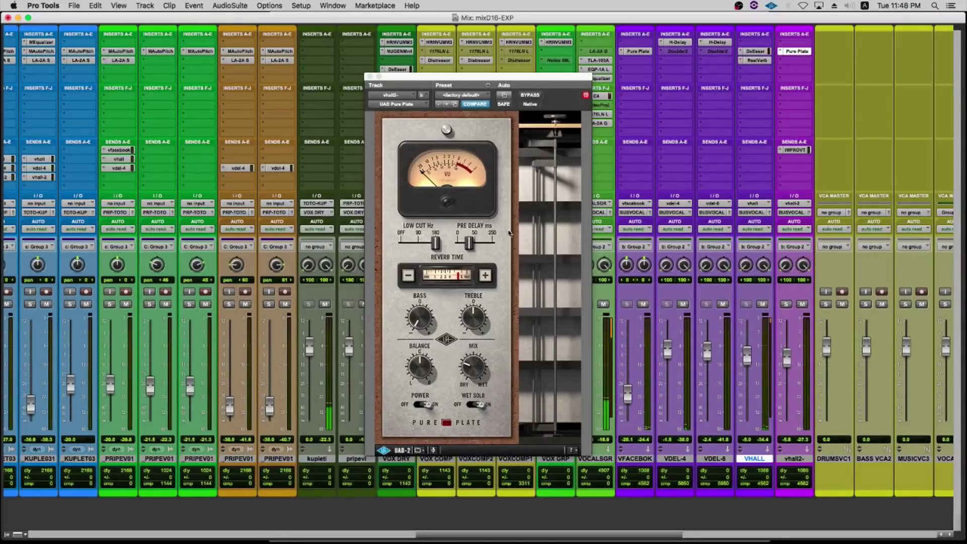
left_click(369, 76)
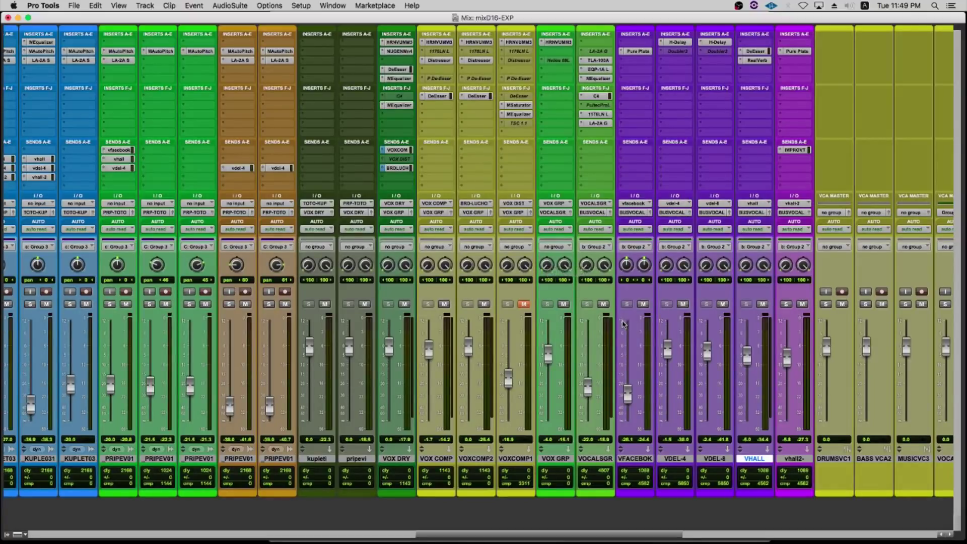
Return to the Edit window and place the playback position at bar 9, by the _KUPLET_O021 clip.
key("super+equal")
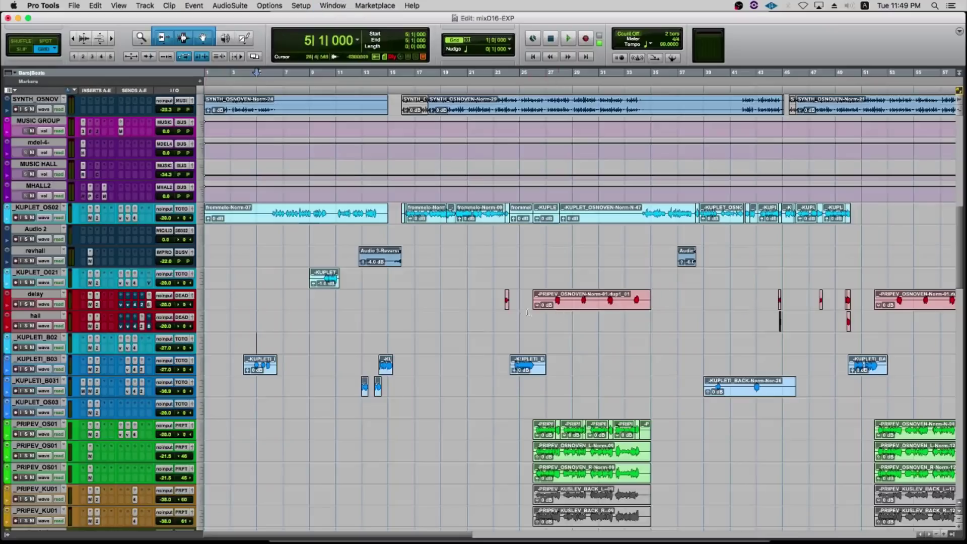
scroll(501, 366, "up", 4)
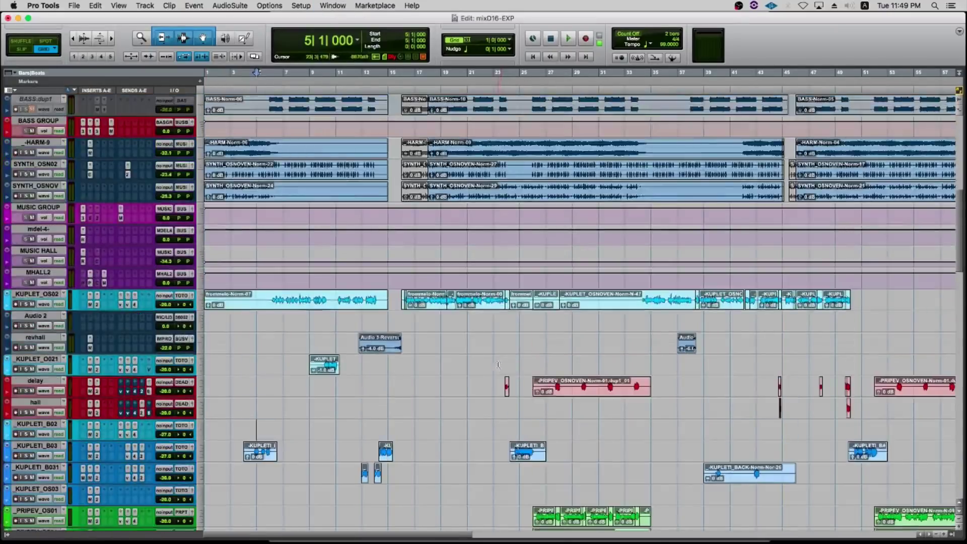
left_click(306, 339)
scroll(307, 355, "down", 4)
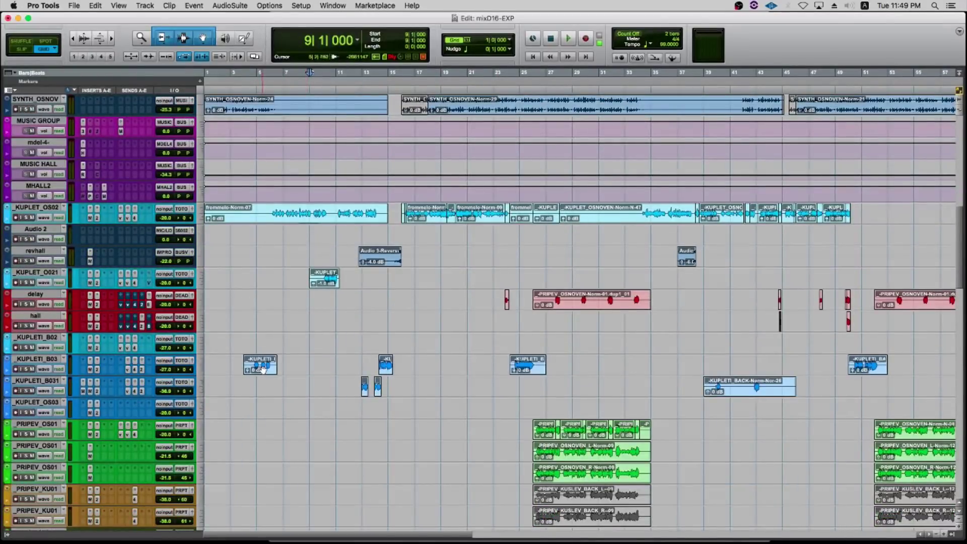
key("super+equal")
key("super+equal")
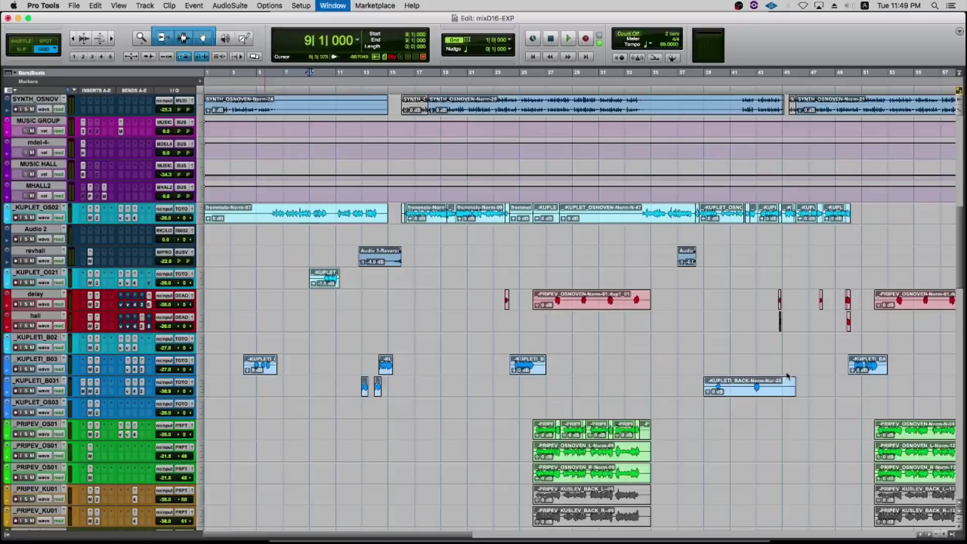
Place the playback position at bar 13 and play the short backing vocal clips on the _KUPLETI_B031 track.
left_click(332, 339)
key("super+bracketright")
key("super+bracketright")
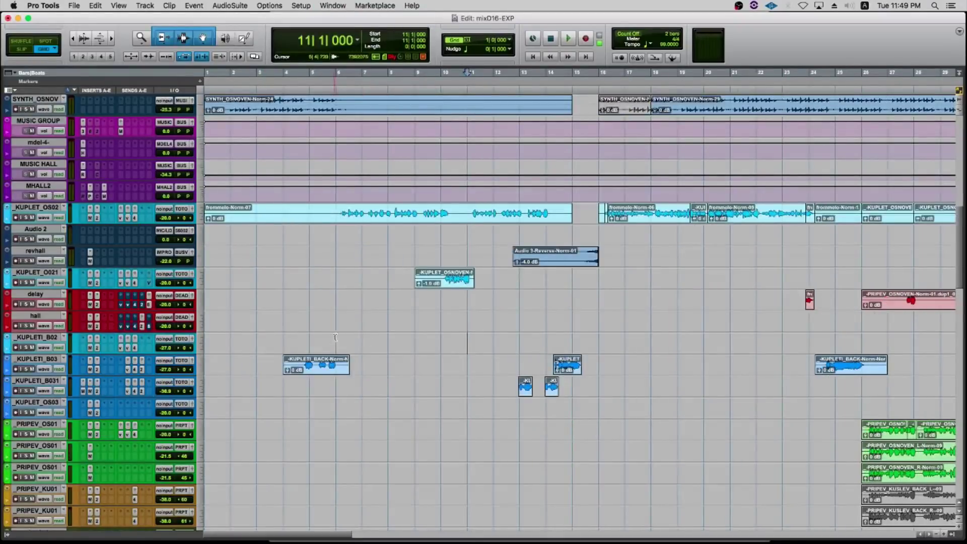
scroll(339, 334, "down", 3)
scroll(340, 333, "up", 4)
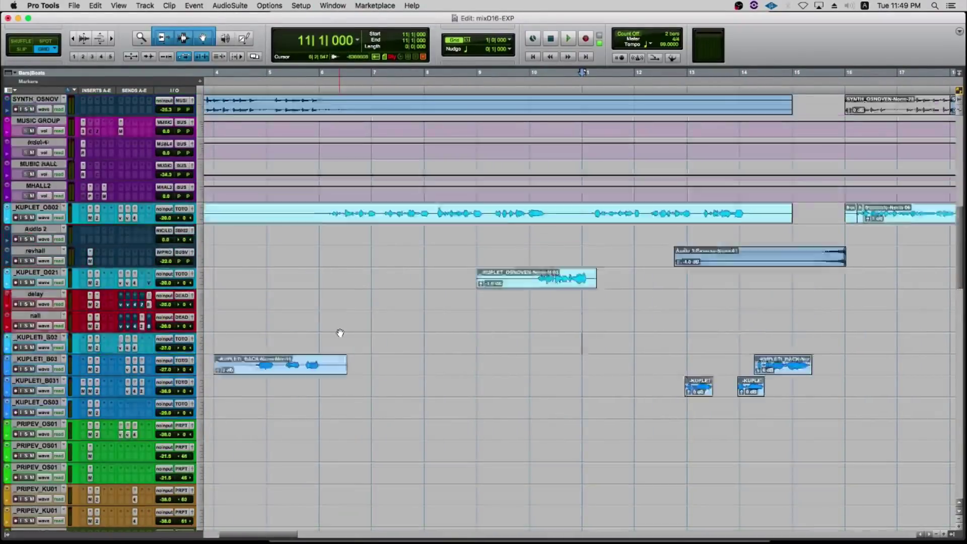
scroll(340, 333, "down", 3)
scroll(340, 333, "right", 3)
scroll(340, 333, "right", 7)
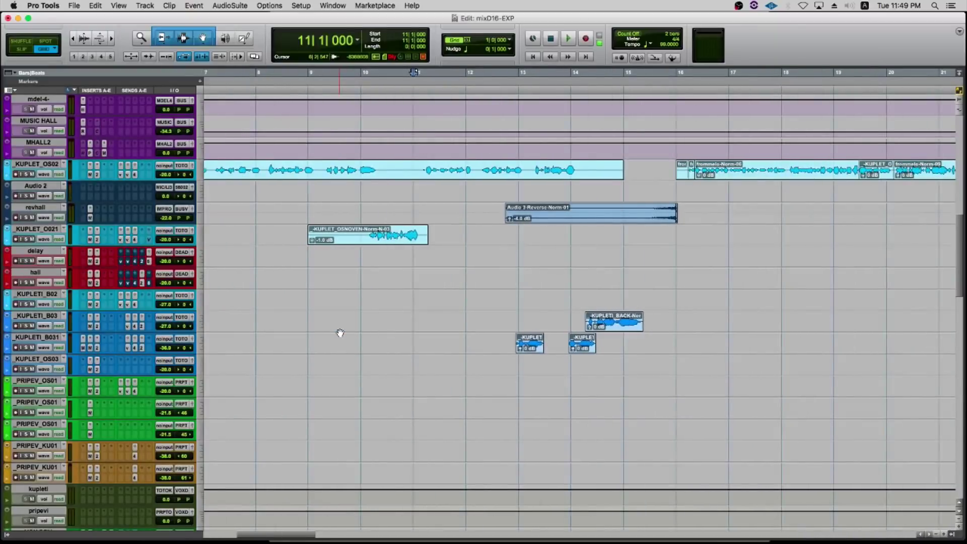
left_click(419, 316)
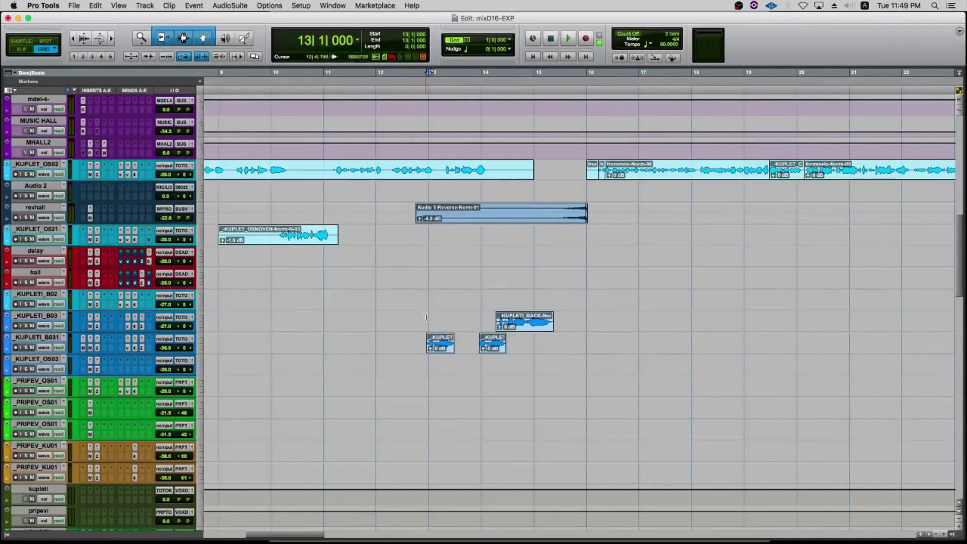
key("space")
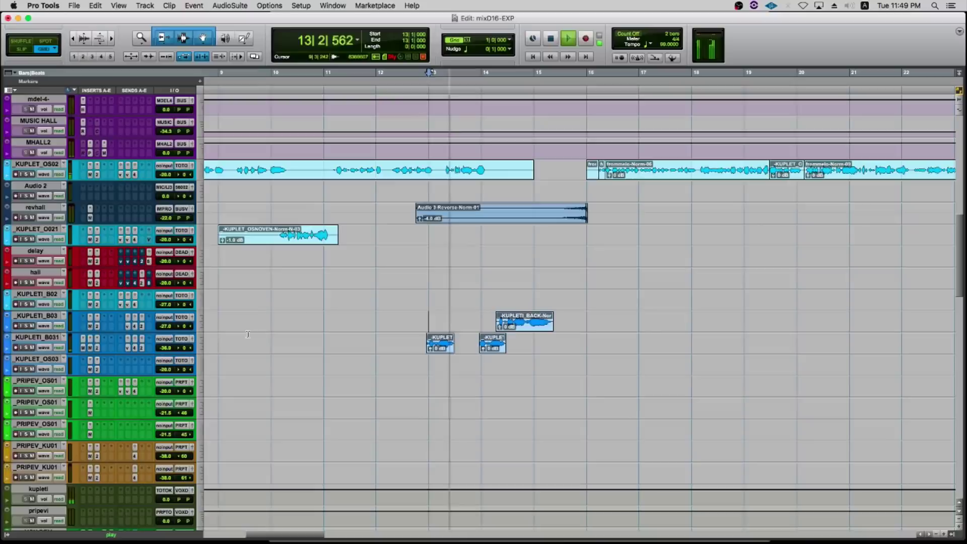
key("space")
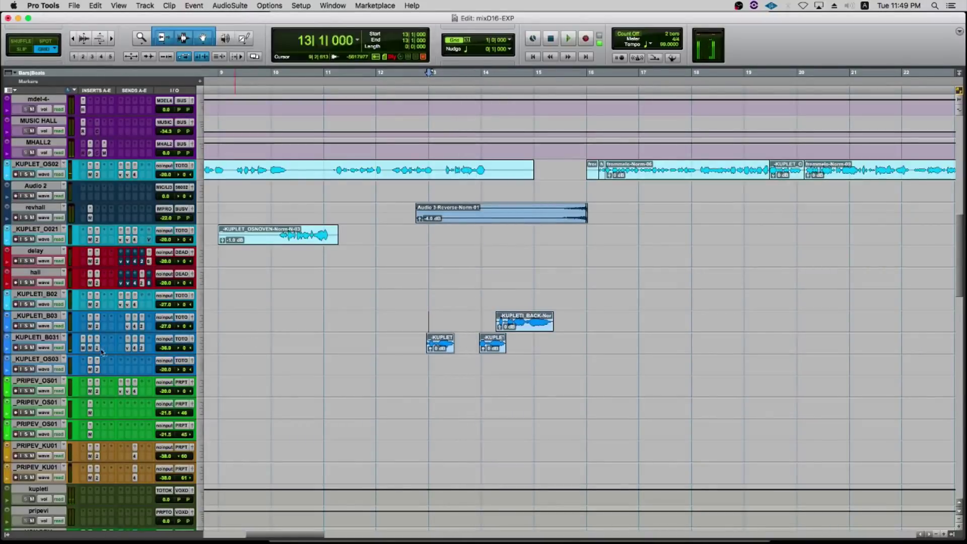
Open MEqualizer on the _KUPLETI_B031 track, place its window clear of the clips and play from bar 13.
left_click(84, 349)
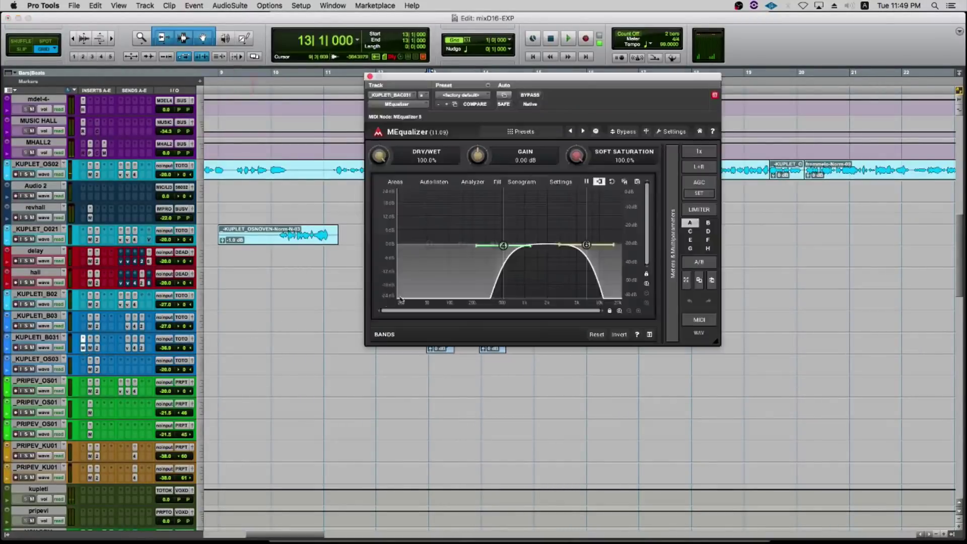
left_click_drag(525, 80, 521, 200)
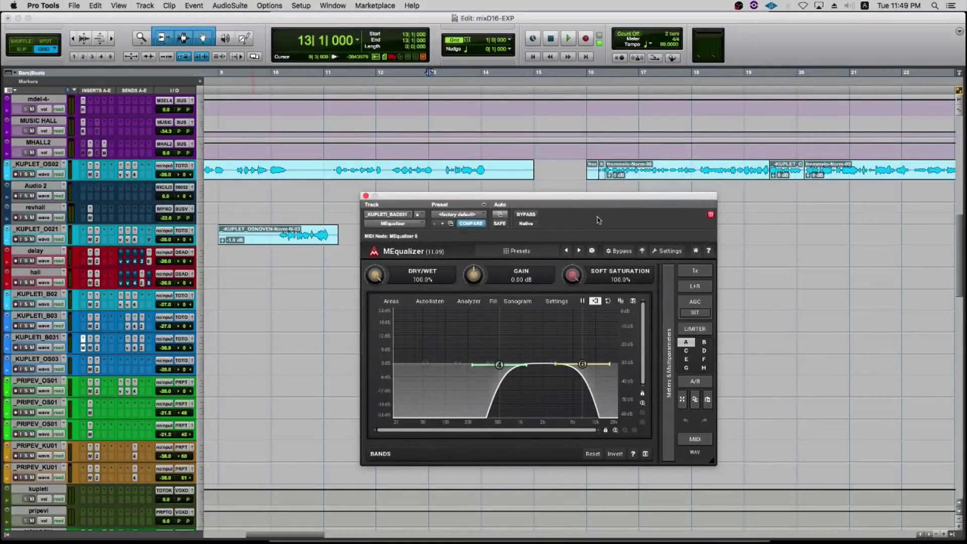
key("space")
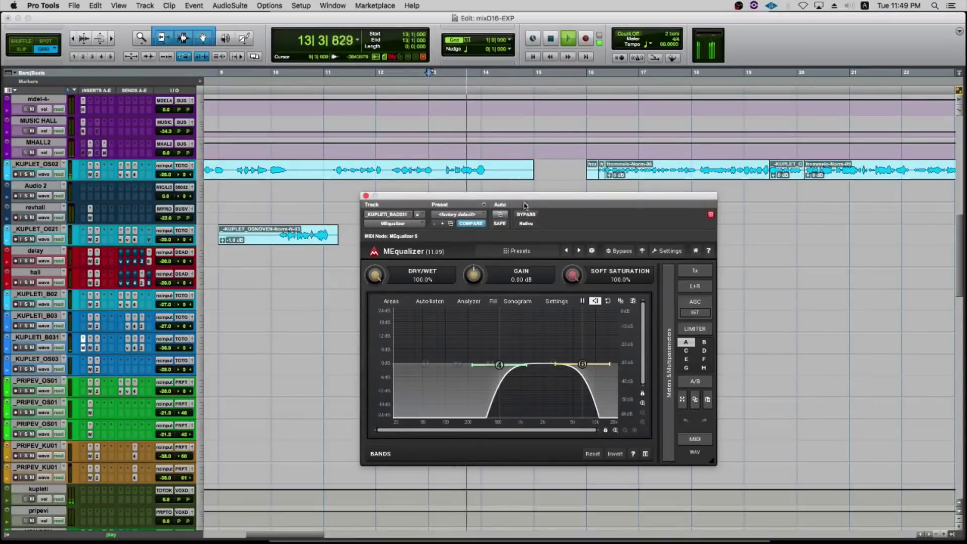
left_click_drag(525, 202, 745, 202)
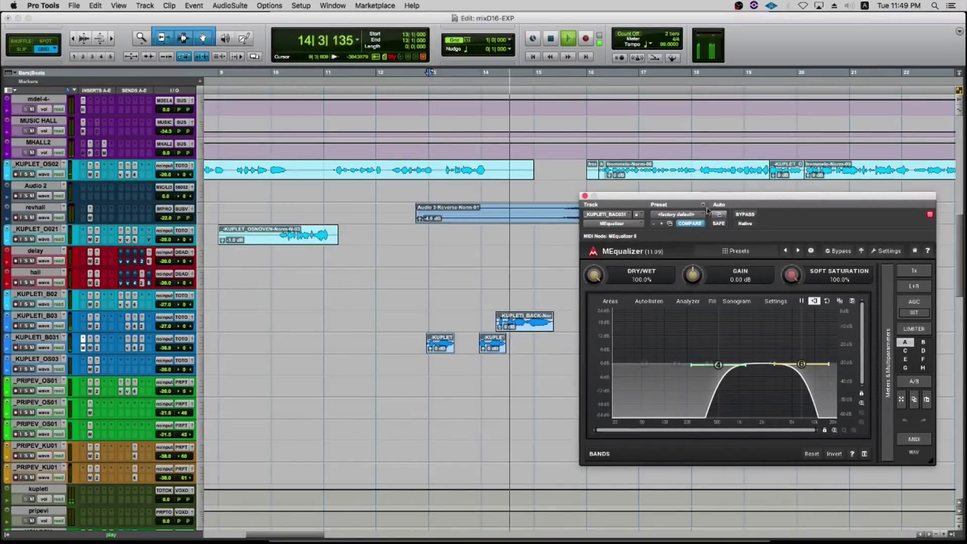
key("space")
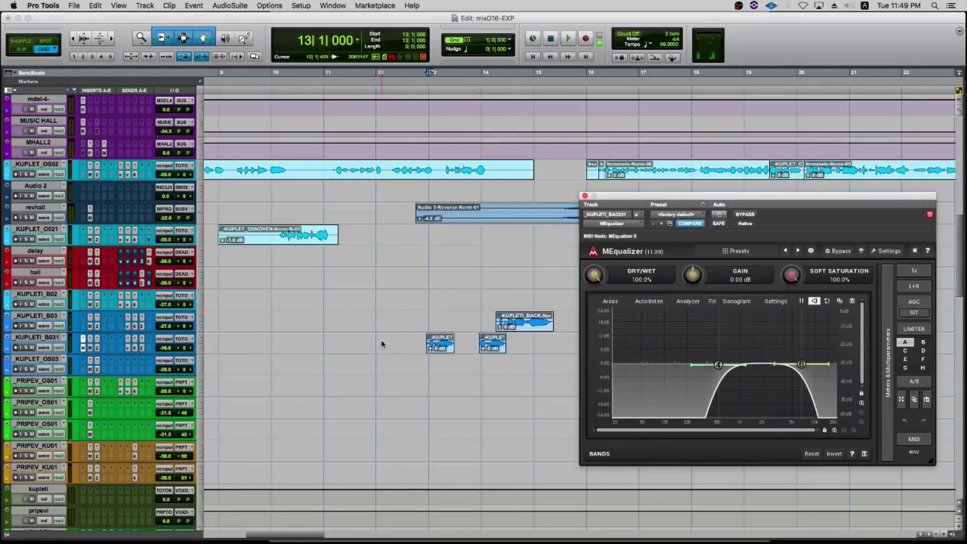
Select bars 12 to 15 on the _KUPLETI_B031 track and play the backing vocals from bar 14.
left_click_drag(386, 341, 535, 341)
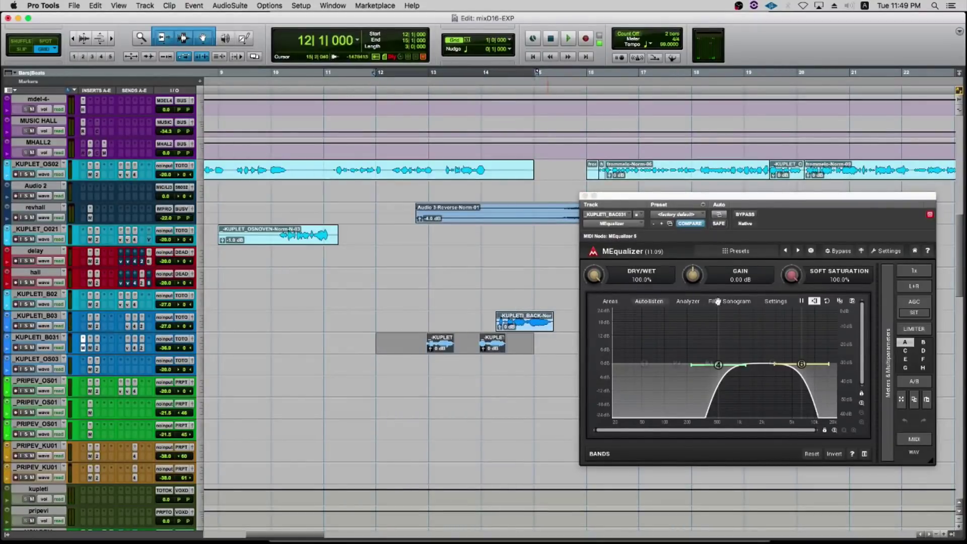
left_click_drag(769, 203, 510, 188)
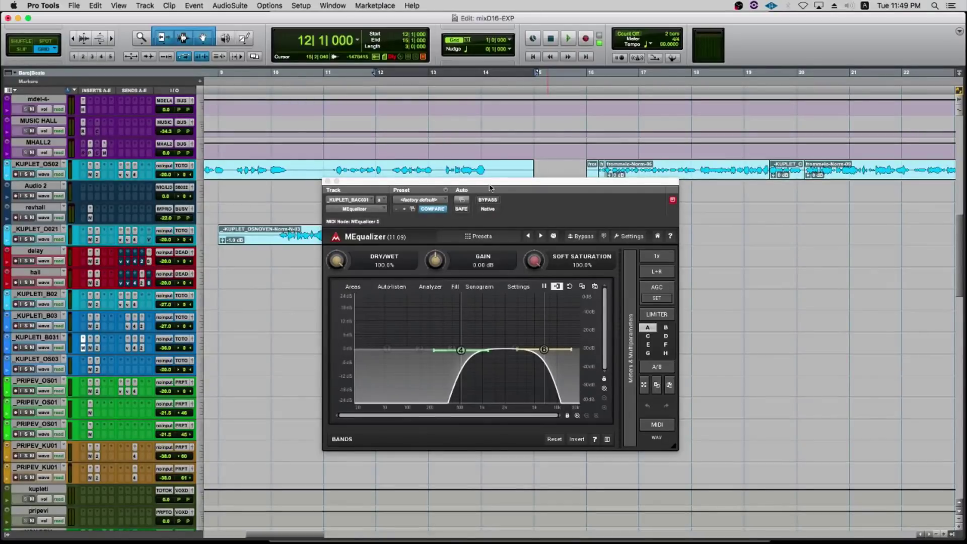
left_click_drag(556, 188, 880, 200)
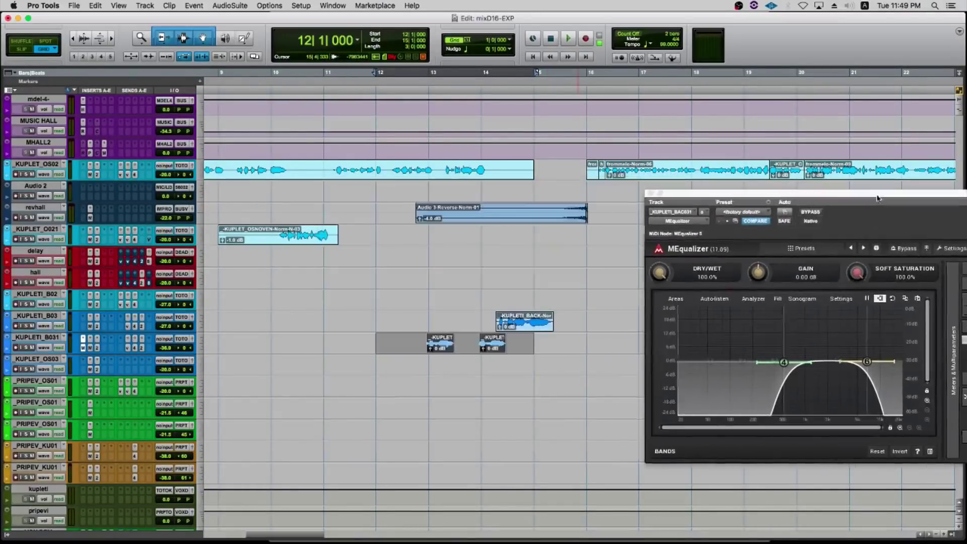
left_click(477, 317)
key("space")
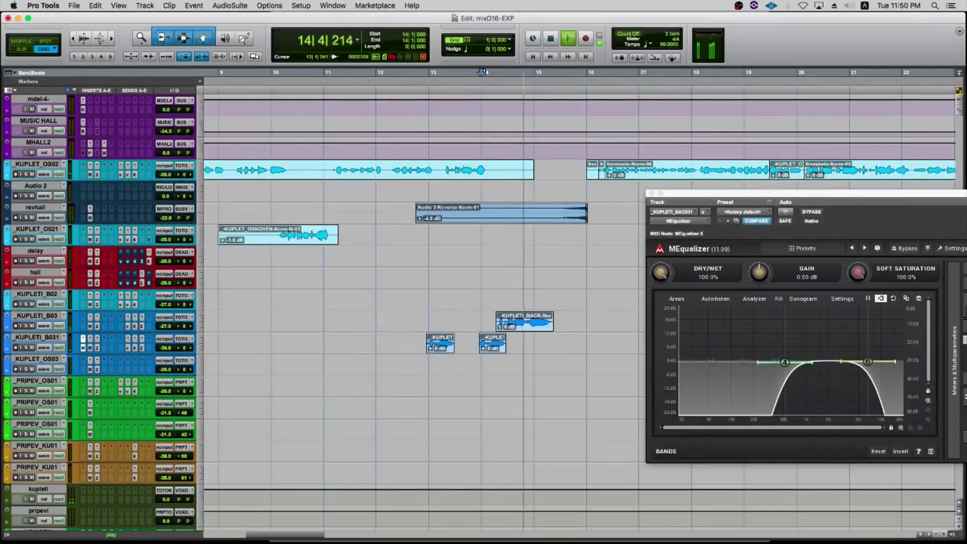
key("space")
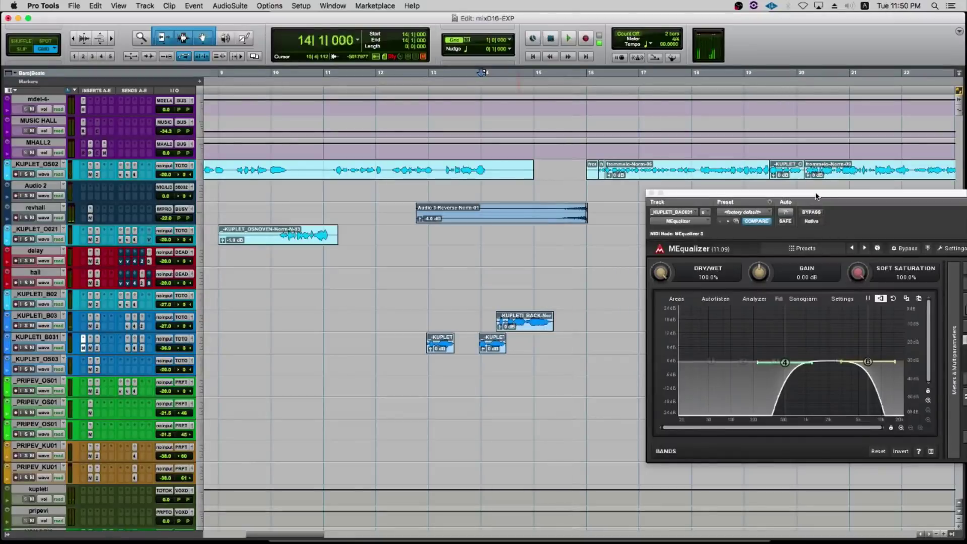
Try the Soft Saturation control in MEqualizer and move its window off the backing vocal clips.
left_click_drag(816, 197, 593, 194)
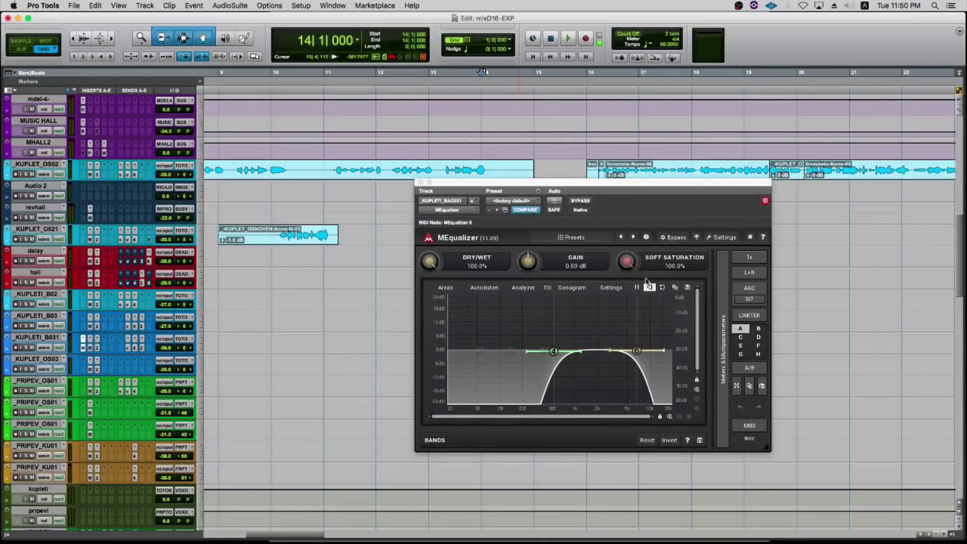
left_click_drag(628, 266, 628, 297)
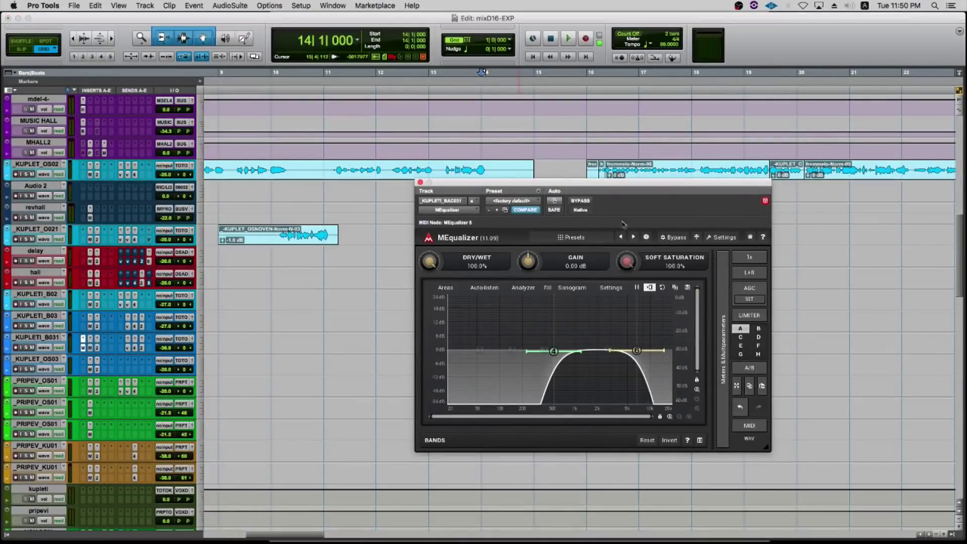
left_click_drag(608, 195, 696, 186)
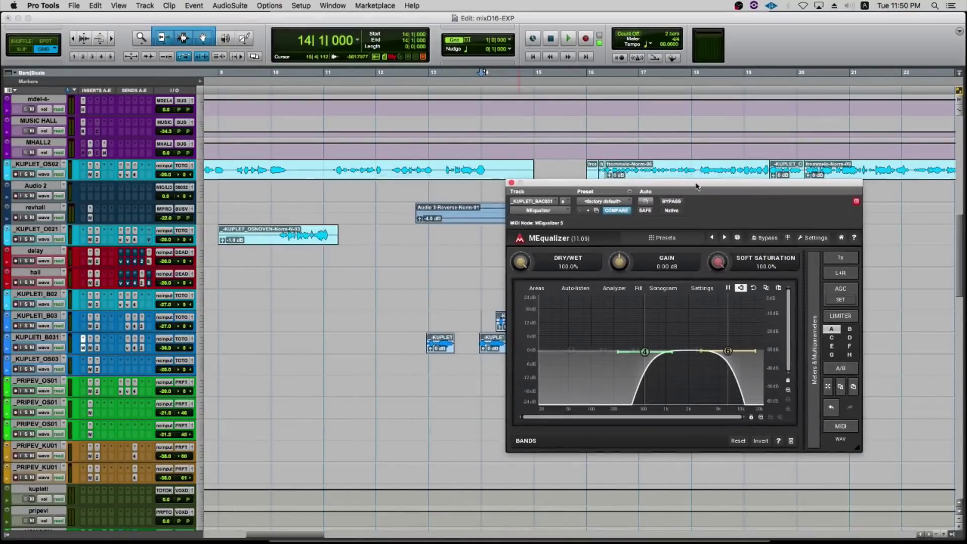
Select bars 11 to 15 of the lead vocal on the _KUPLET_OS02 track and close MEqualizer.
left_click(334, 170)
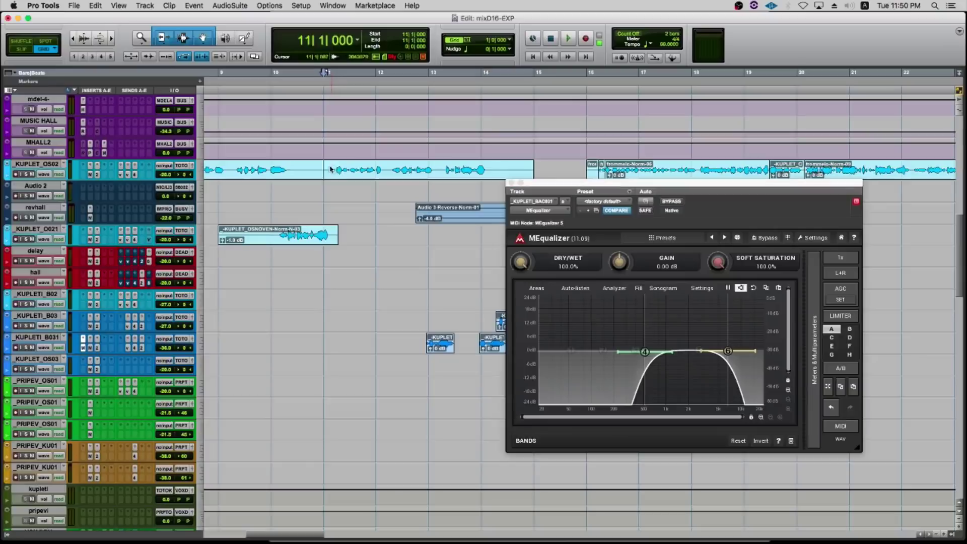
left_click_drag(325, 168, 520, 172)
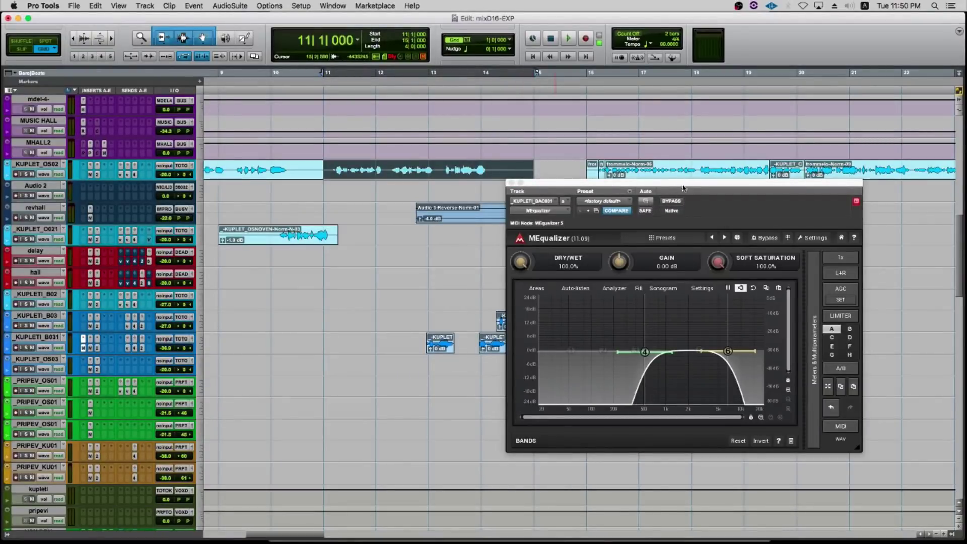
left_click_drag(682, 187, 551, 194)
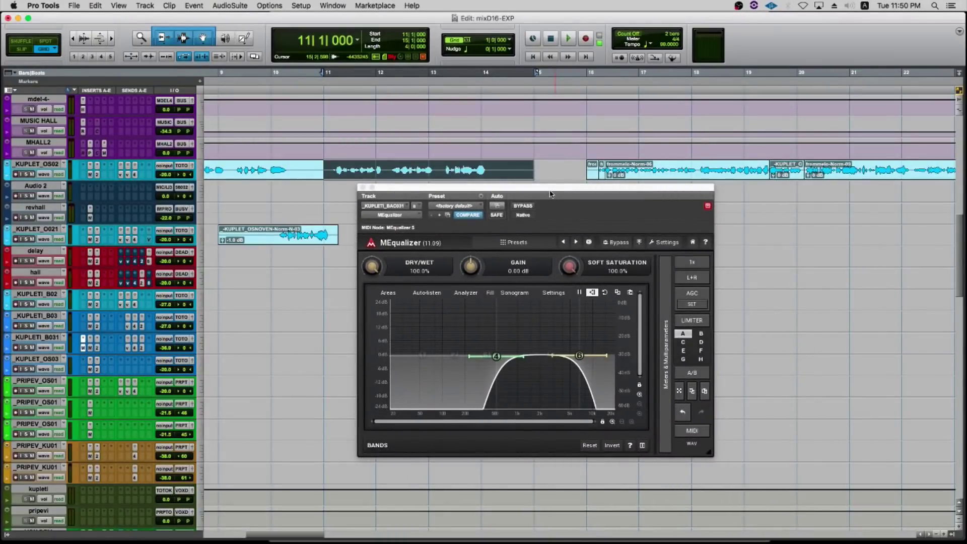
left_click(577, 209)
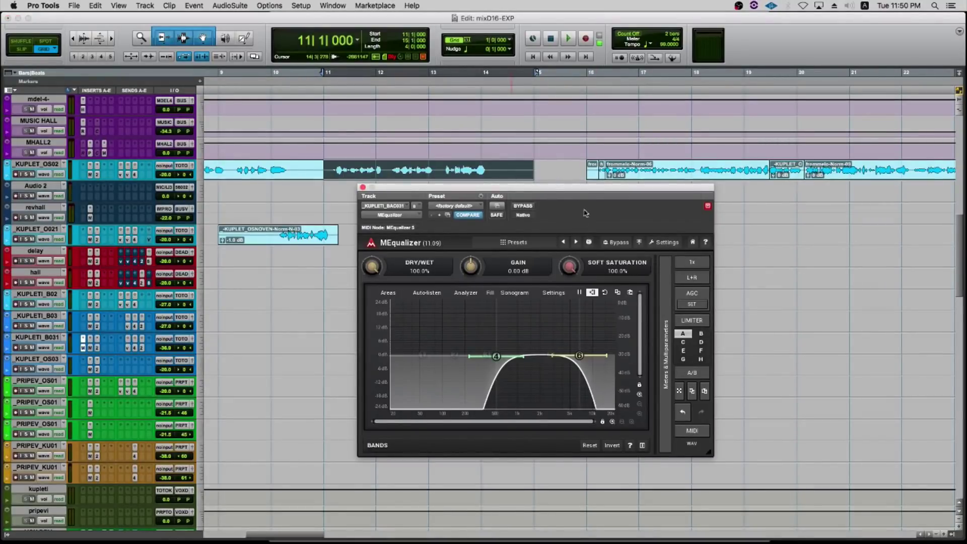
left_click(362, 188)
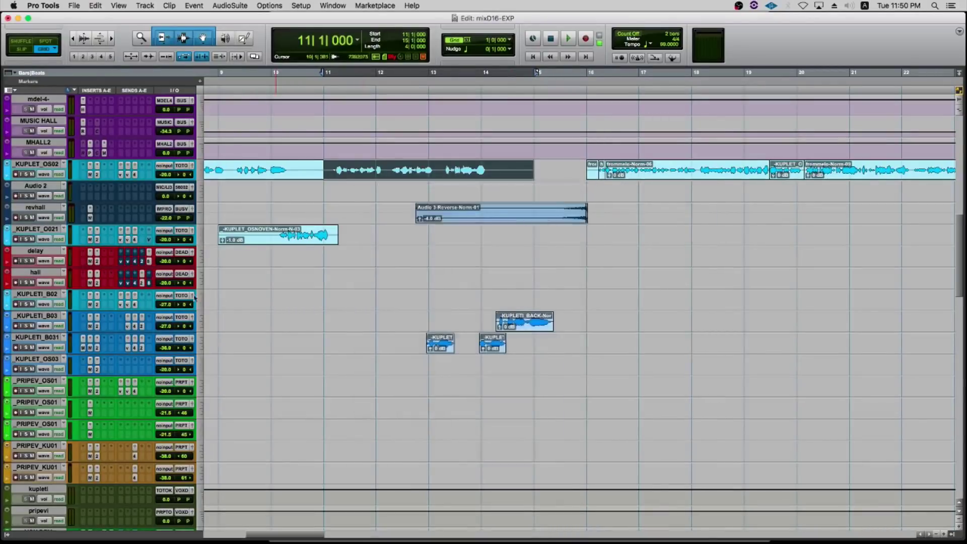
Place the playback position at bar 23 and select the red delay and hall tracks in turn, finishing on delay.
scroll(292, 283, "left", 5)
scroll(292, 283, "right", 13)
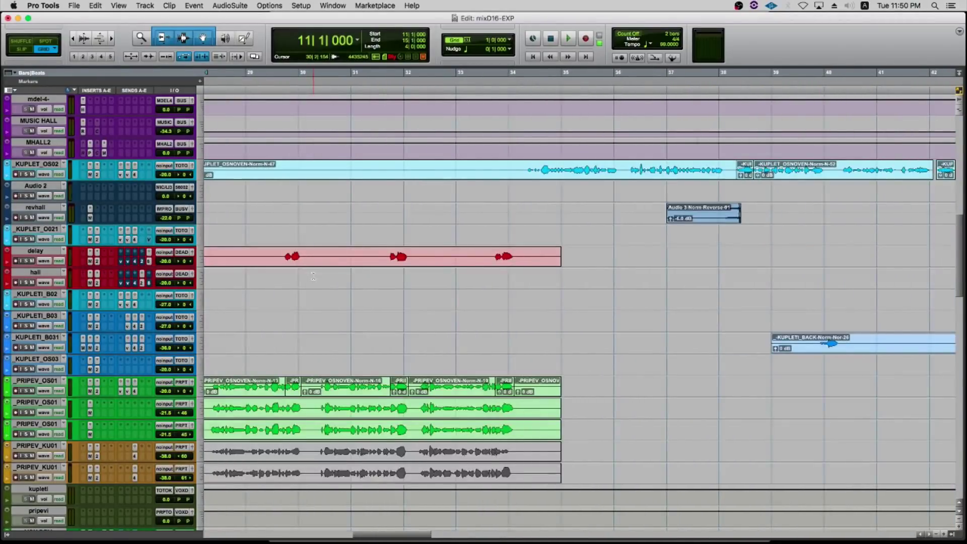
left_click(529, 239)
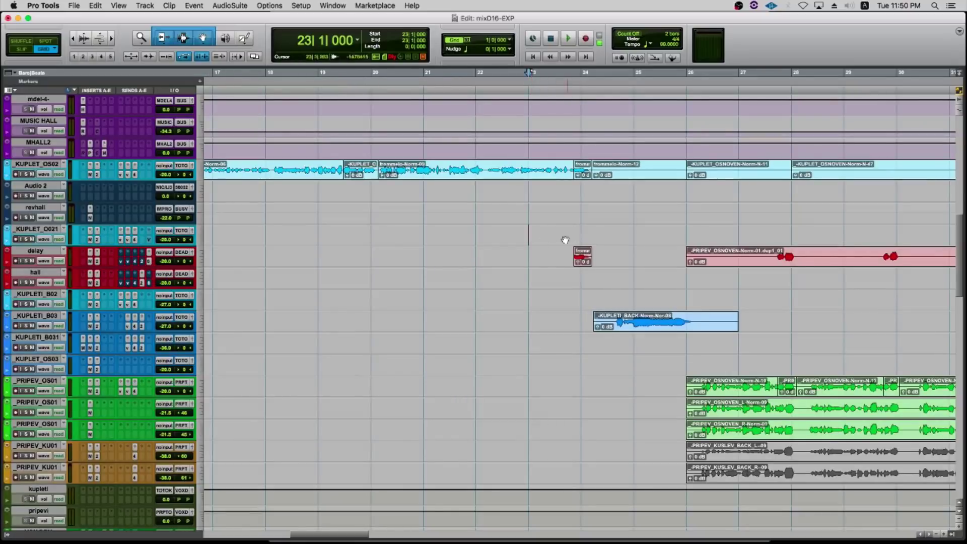
scroll(565, 240, "right", 8)
left_click(39, 251)
left_click(44, 273)
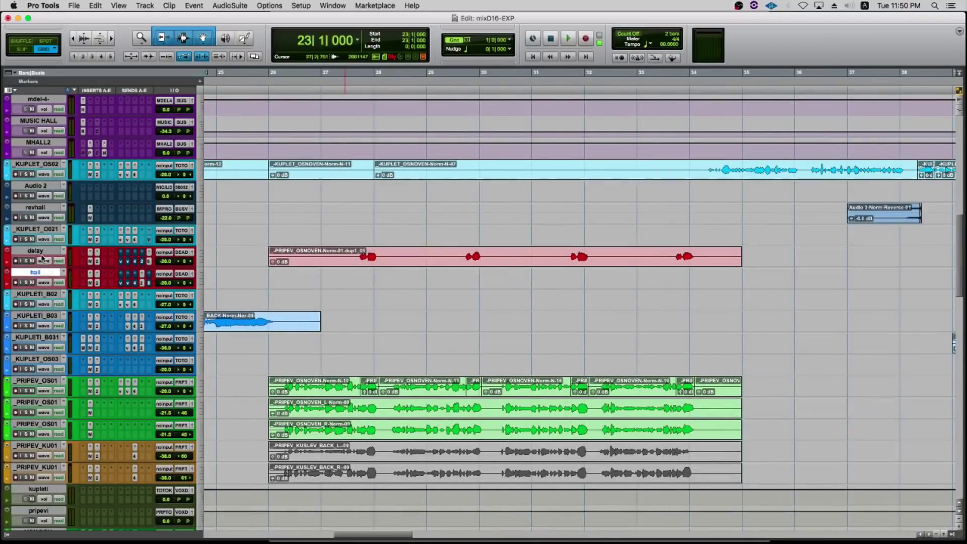
left_click(41, 252)
left_click(43, 274)
scroll(137, 272, "left", 3)
left_click(36, 254)
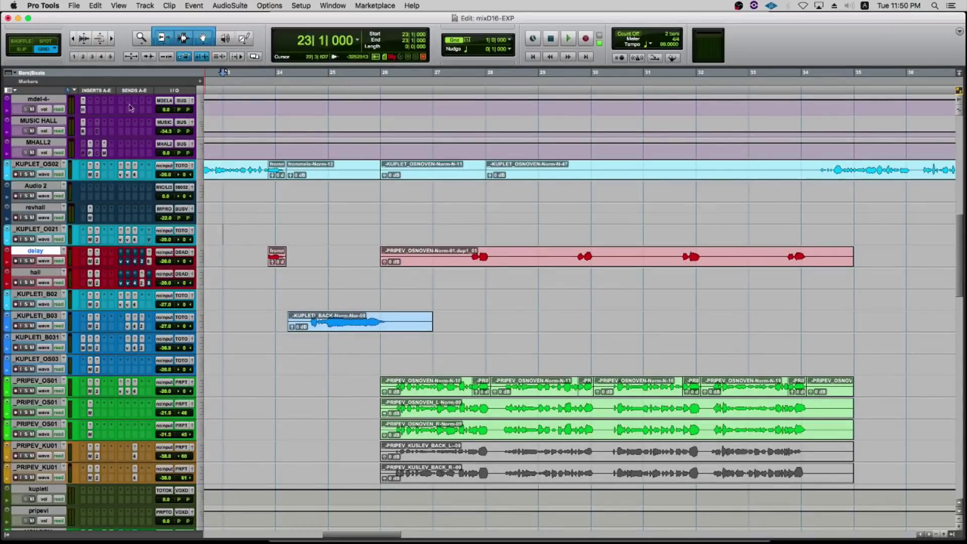
Examine the short delay track clip around bar 24 and place the playback position at bar 23 in Grid mode.
scroll(216, 353, "down", 5)
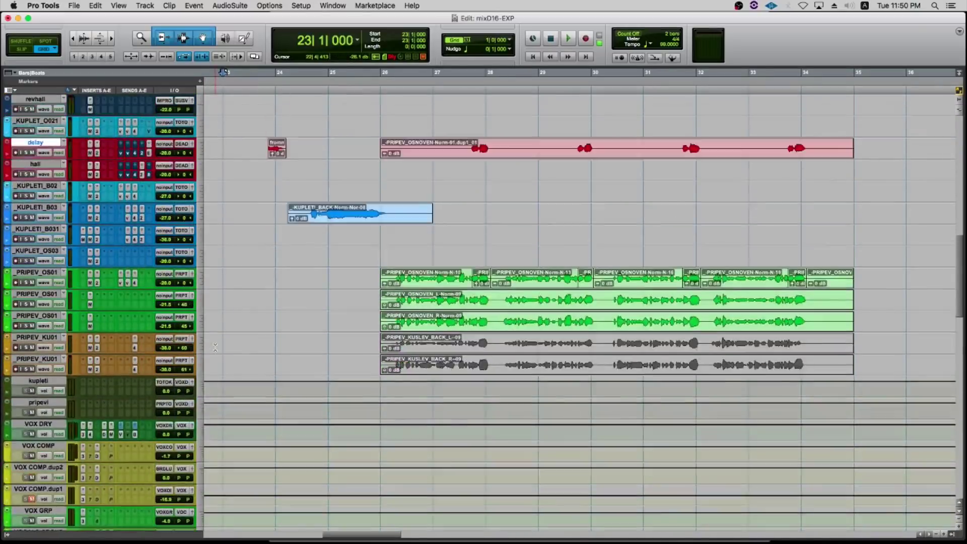
scroll(217, 353, "up", 9)
left_click(257, 318)
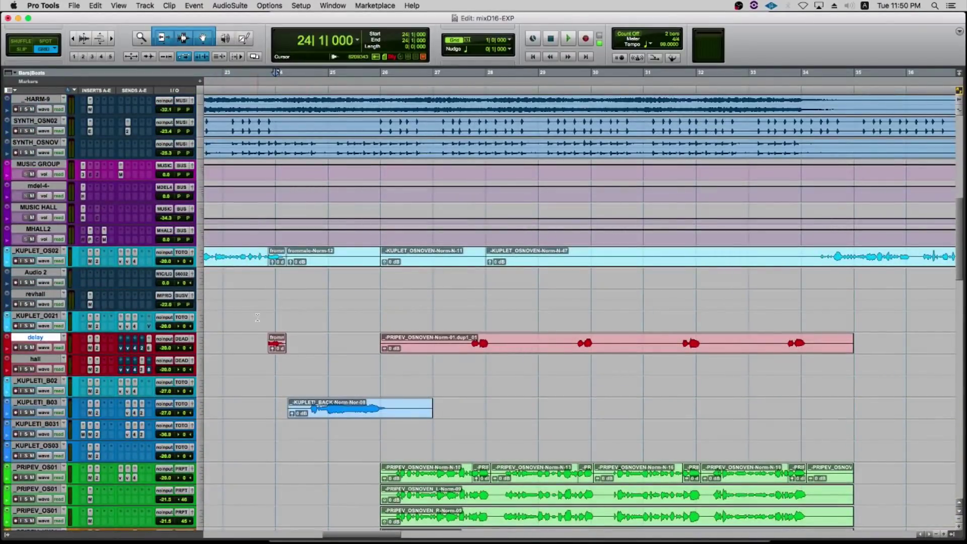
key("super+bracketright")
key("super+bracketright")
key("F2")
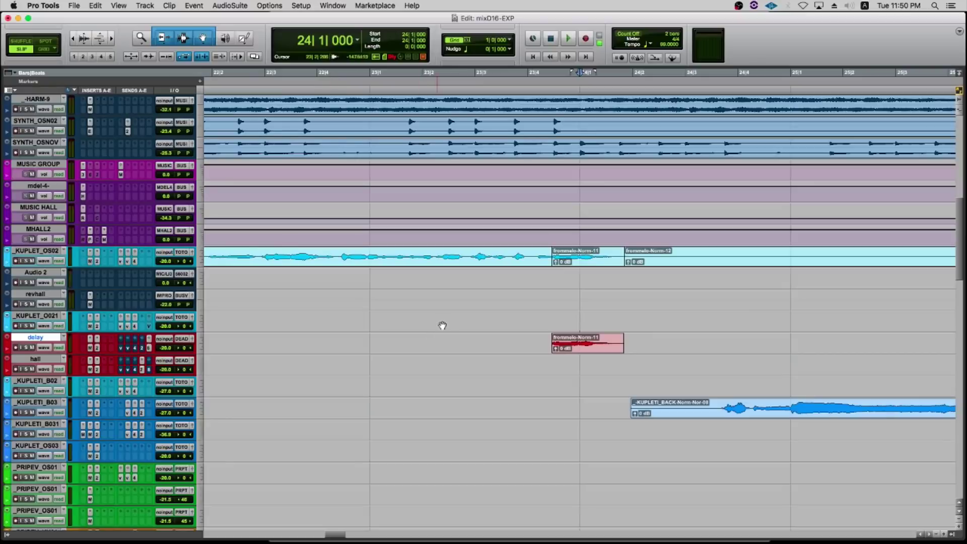
left_click(372, 325)
key("F4")
key("super+bracketleft")
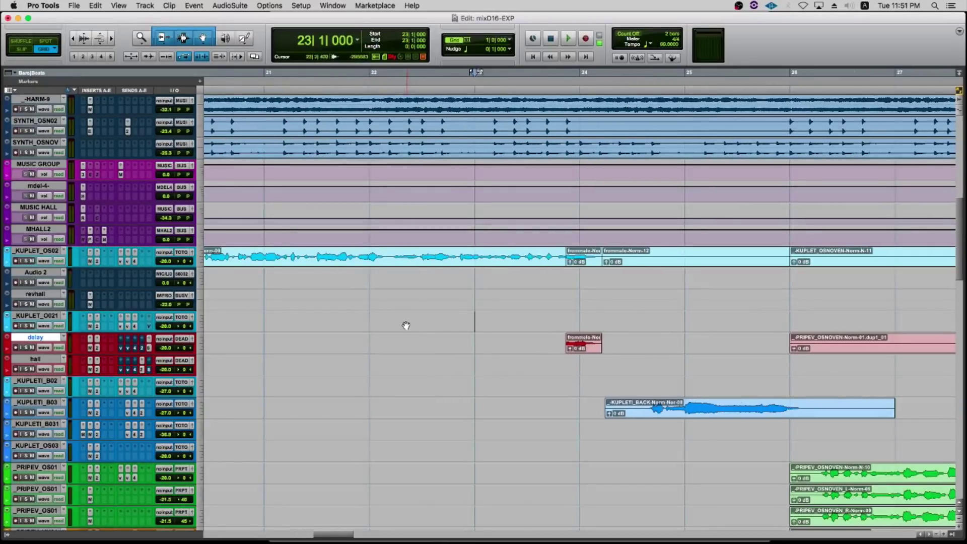
Check which bus the delay track's output is assigned to and dismiss the bus list.
left_click(180, 339)
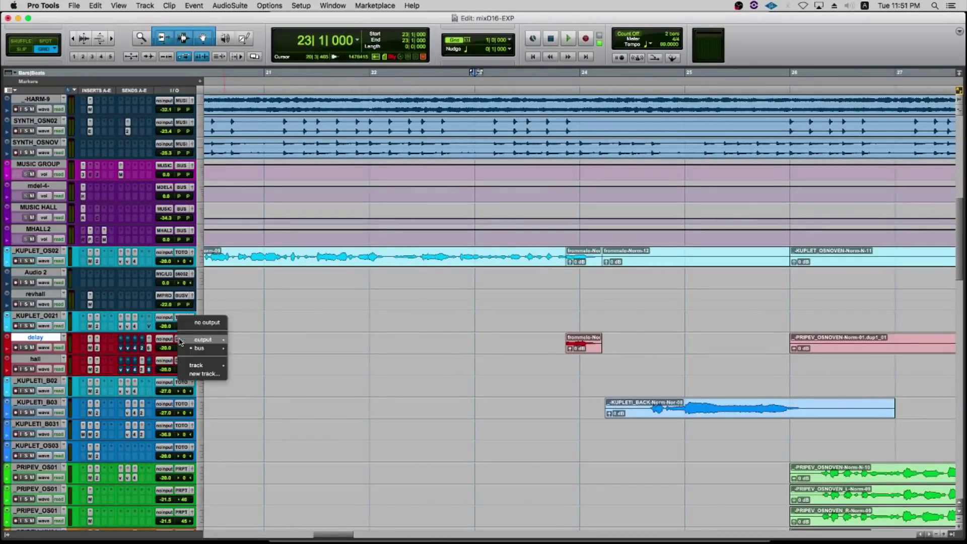
mouse_move(191, 353)
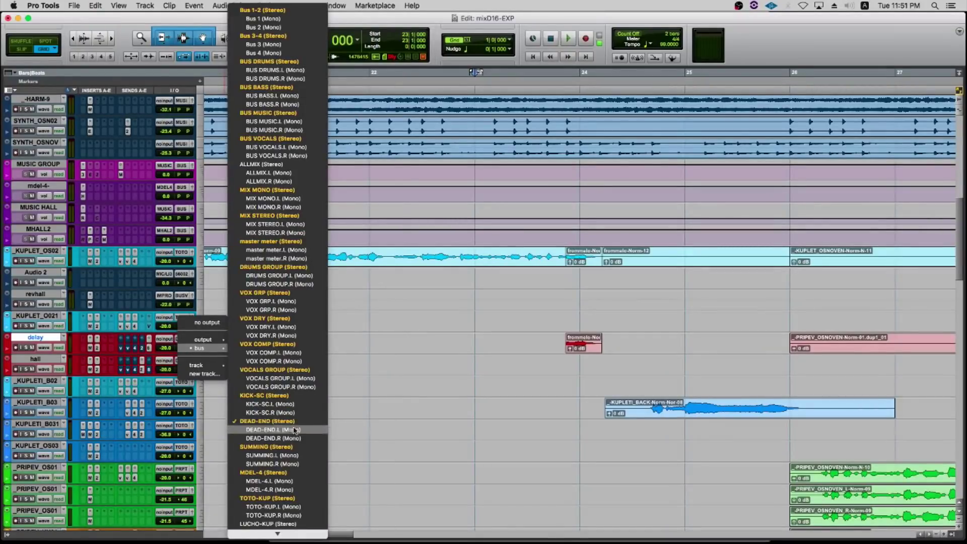
left_click(39, 343)
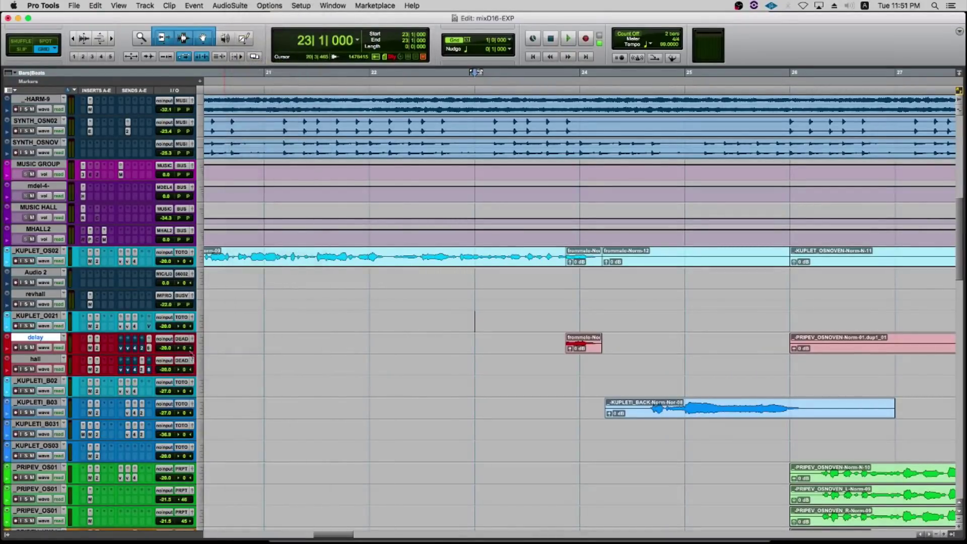
Play the verse from bar 23 through the short delay clip near bar 24.
scroll(514, 354, "right", 10)
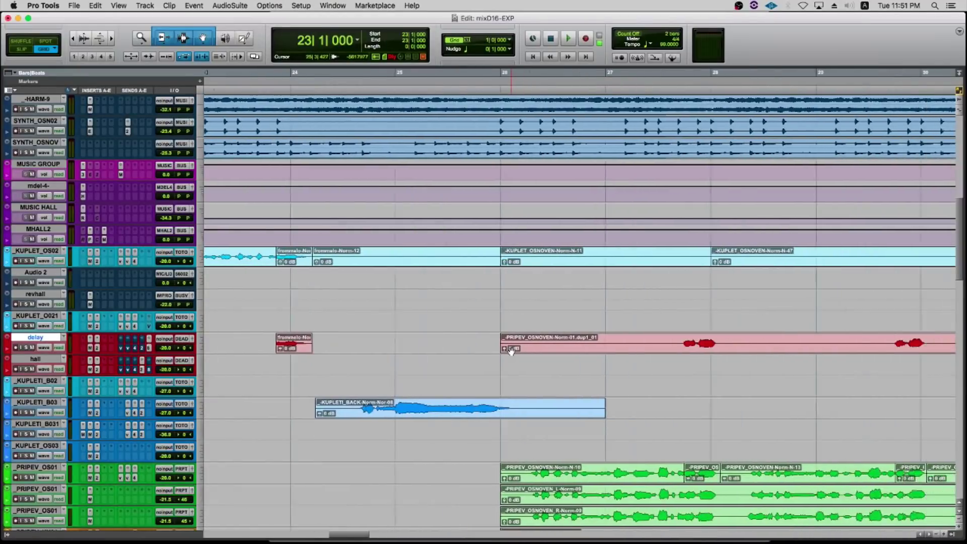
scroll(511, 351, "left", 10)
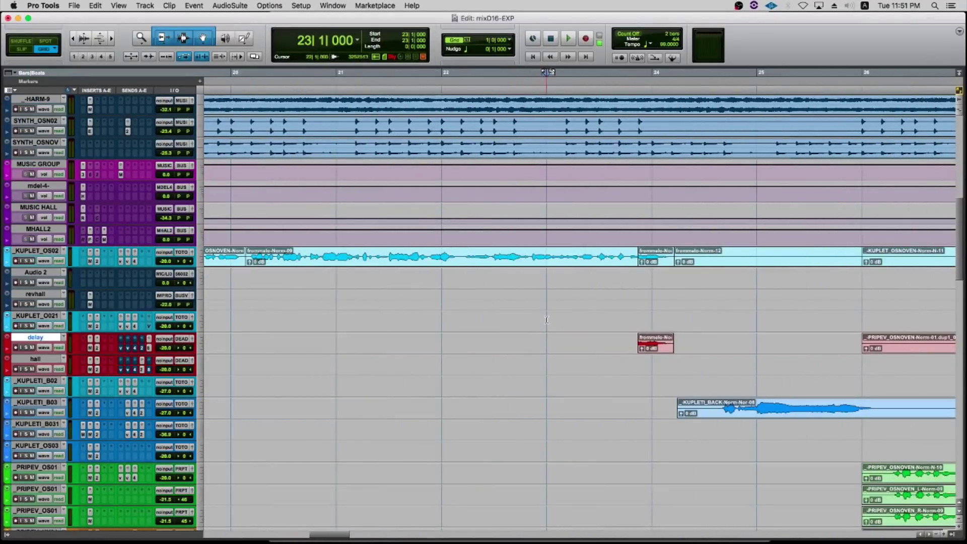
scroll(662, 331, "right", 5)
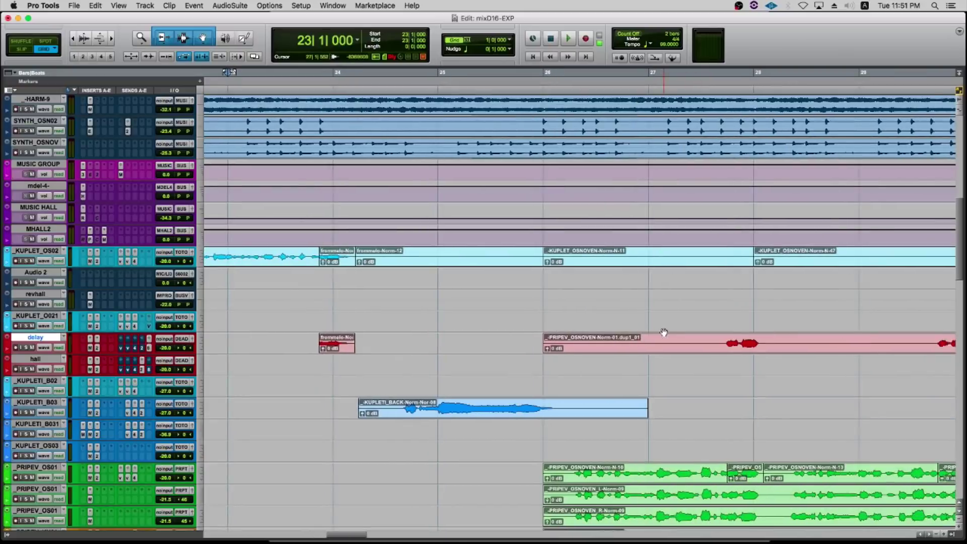
scroll(388, 349, "left", 2)
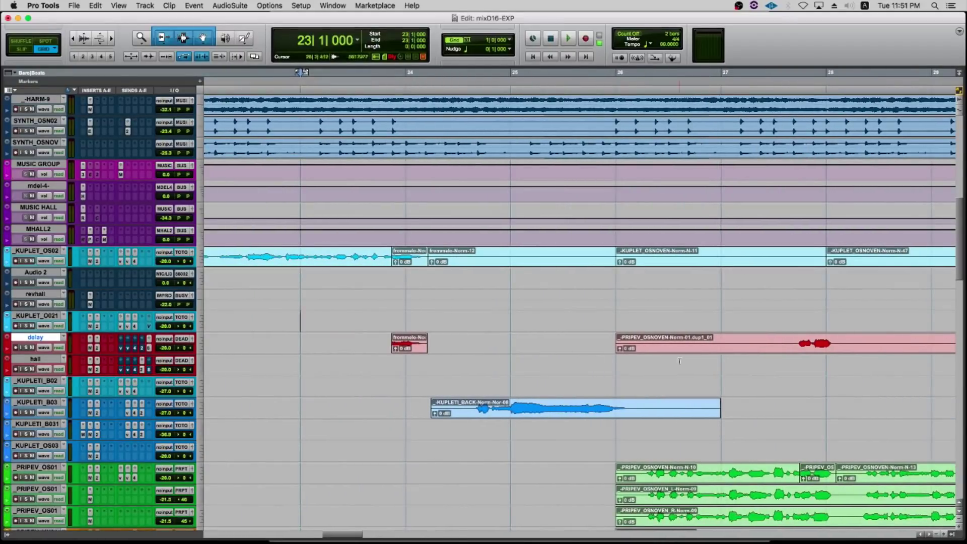
scroll(723, 356, "right", 3)
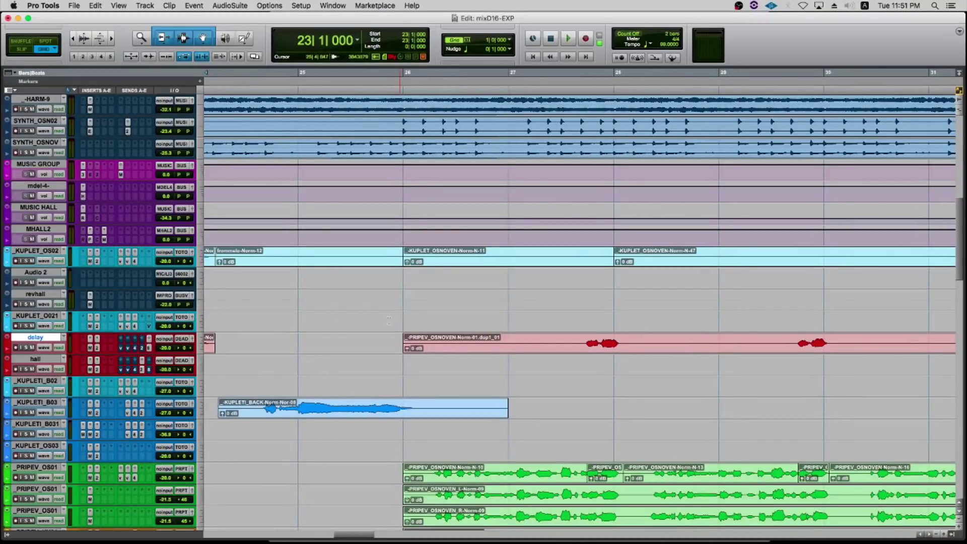
scroll(389, 318, "left", 3)
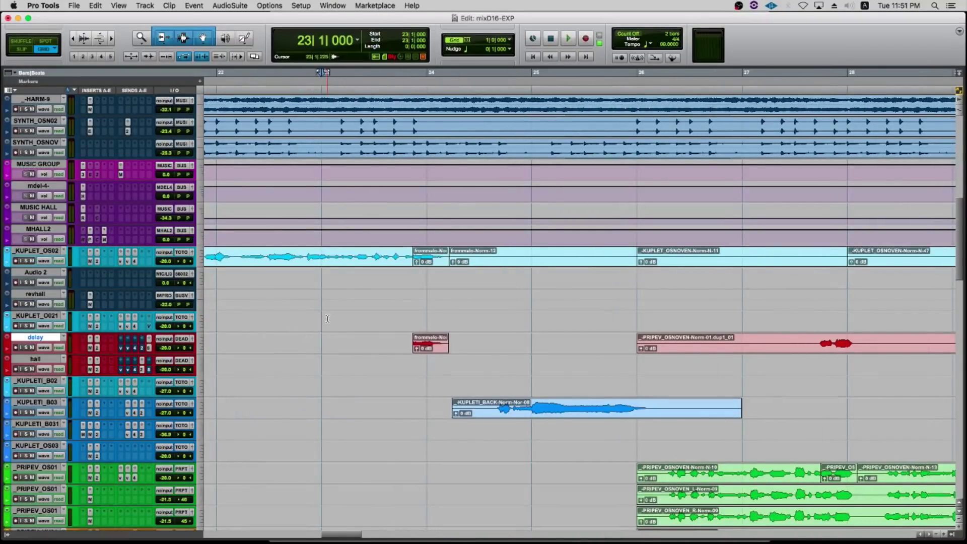
key("space")
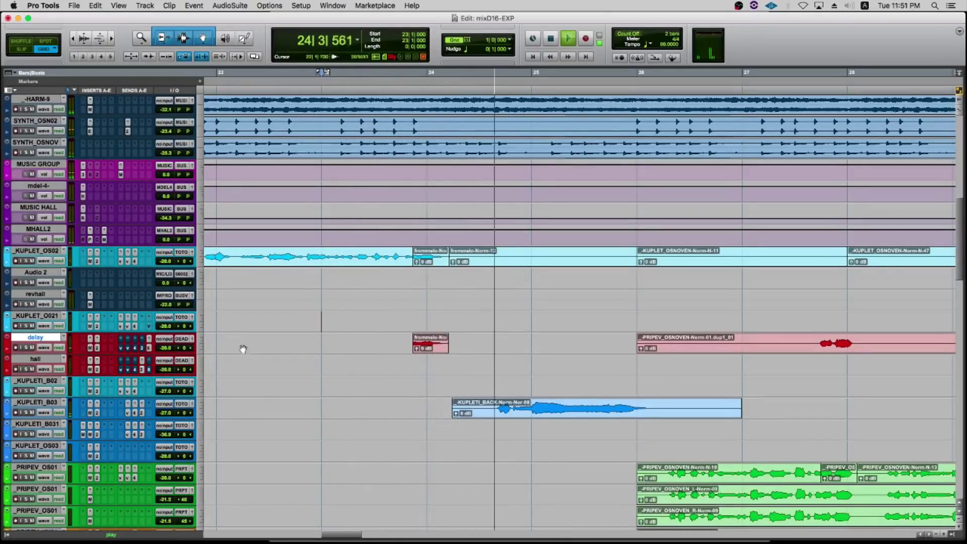
key("space")
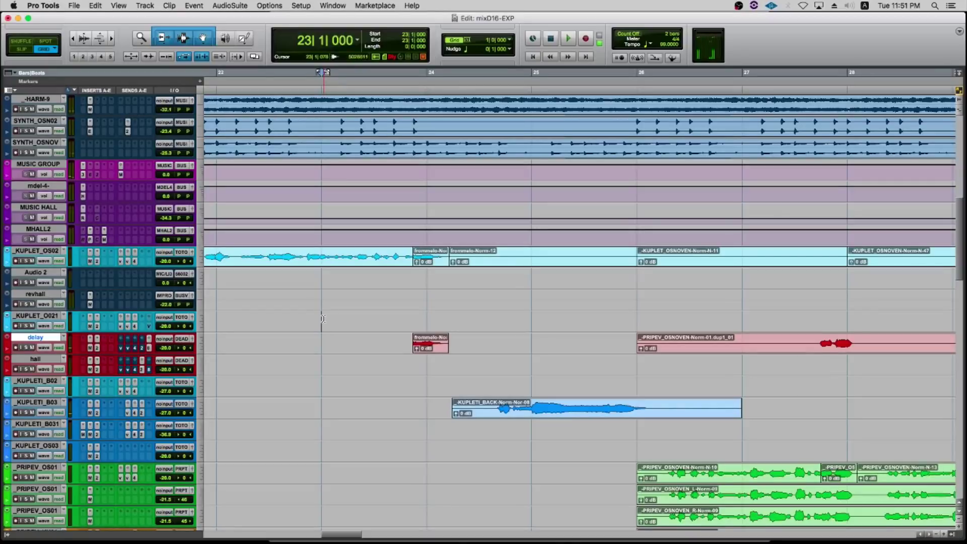
Place the playback position at bar 27 and play the chorus with its long delay track clip.
left_click(413, 321)
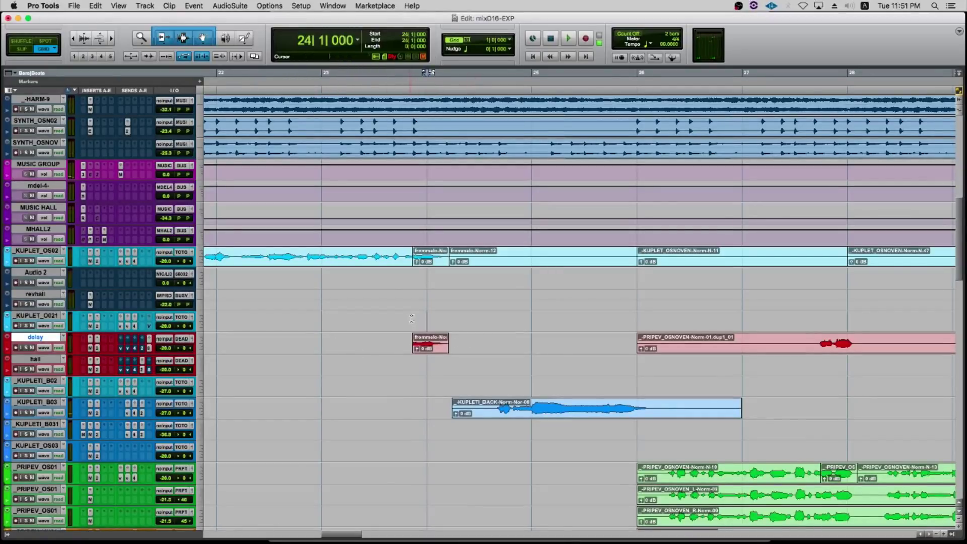
scroll(411, 321, "right", 8)
left_click(337, 317)
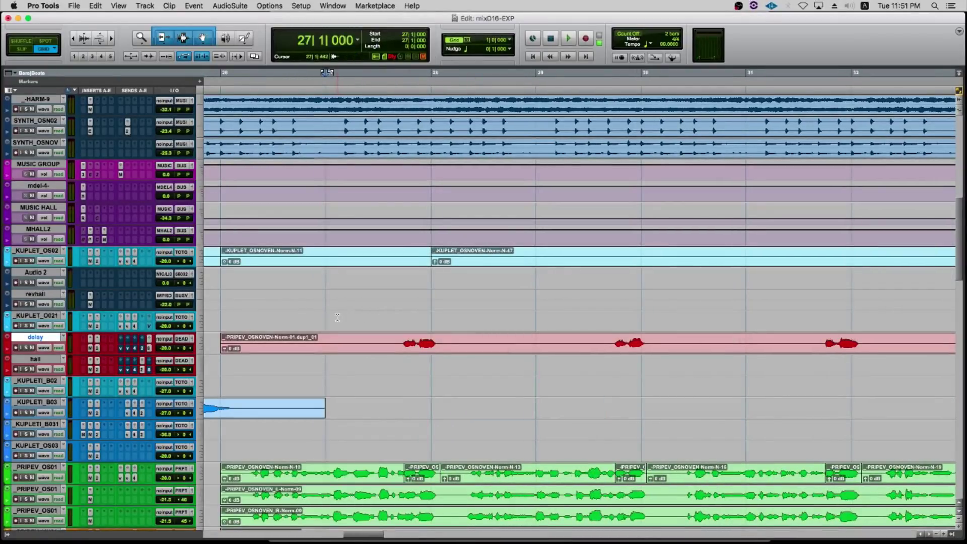
key("space")
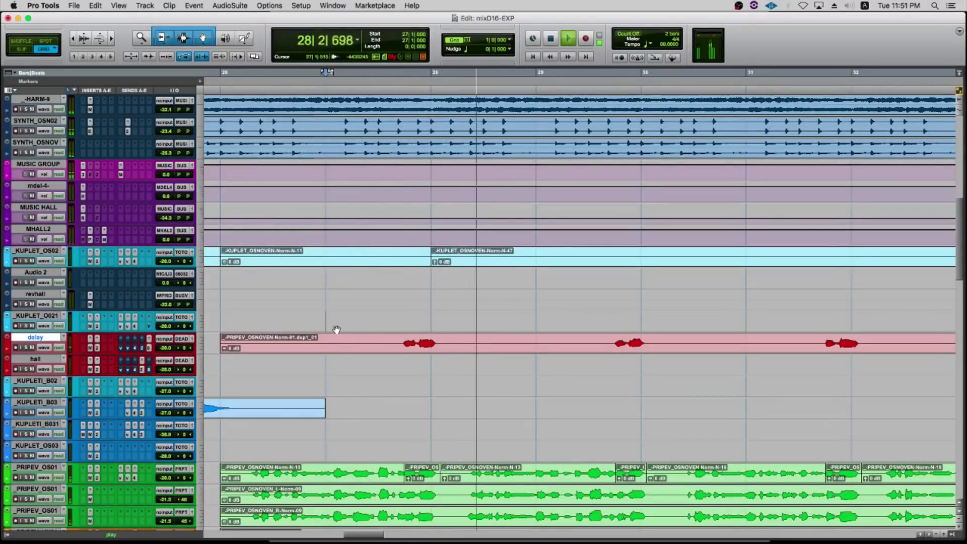
key("space")
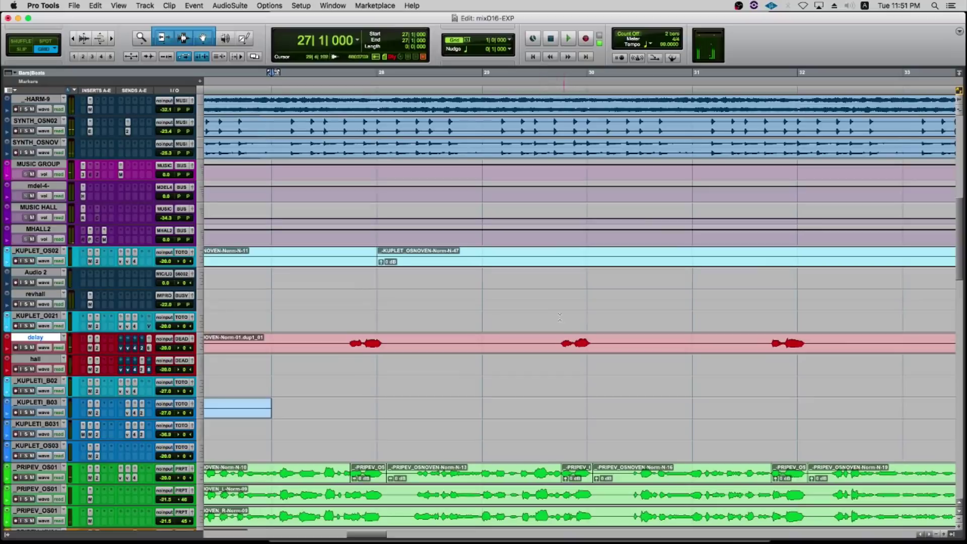
Switch to Slip mode and play the chorus delay phrase from 29|3|276, just before bar 30.
key("F2")
left_click(542, 318)
key("space")
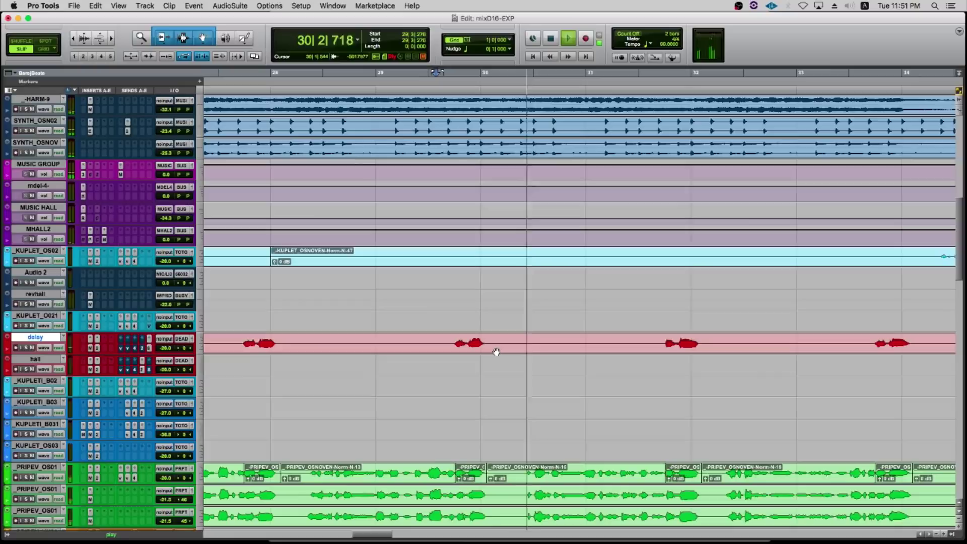
key("space")
Select the short _PRIPEV_OS01 phrase clips just before bars 32 and 34 in turn.
scroll(487, 368, "down", 4)
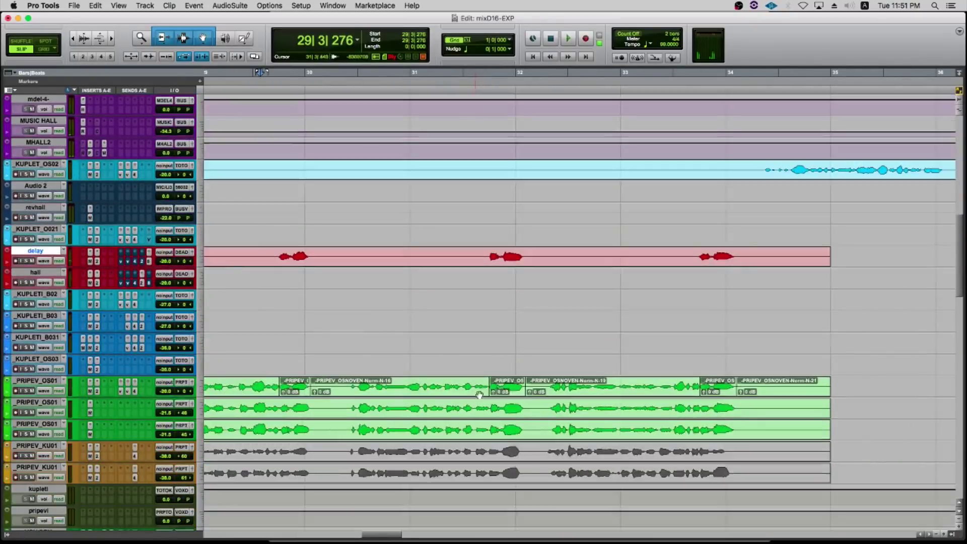
left_click(507, 389)
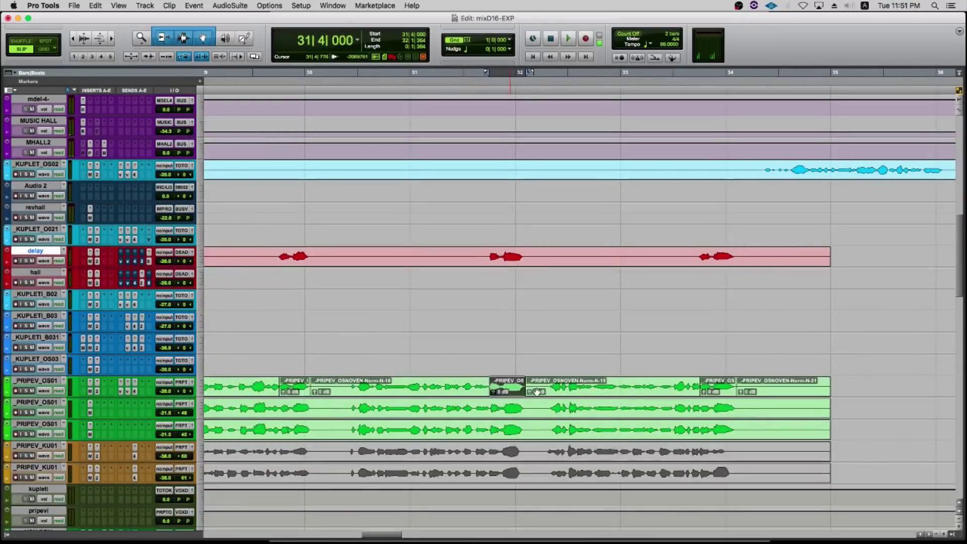
left_click(713, 388)
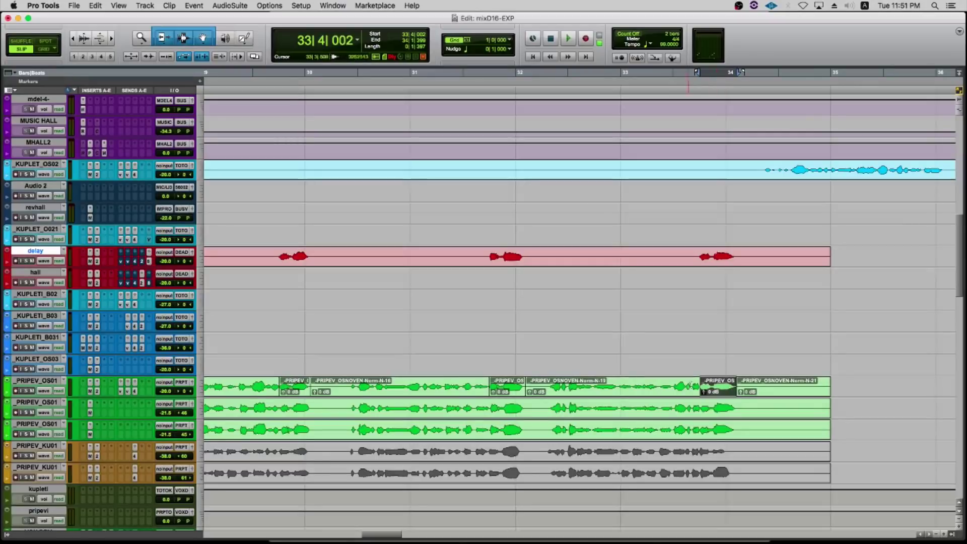
Try copying the short _PRIPEV_OS01 clip near bar 34 onto the _KUPLETI_B02 track and delete the copy.
left_click_drag(713, 391, 715, 303)
left_click_drag(644, 302, 778, 298)
key("Delete")
Locate the stacked delay and hall clips near bar 44, select around the delay clip, and place the playback position at 44|4|785.
scroll(556, 314, "left", 12)
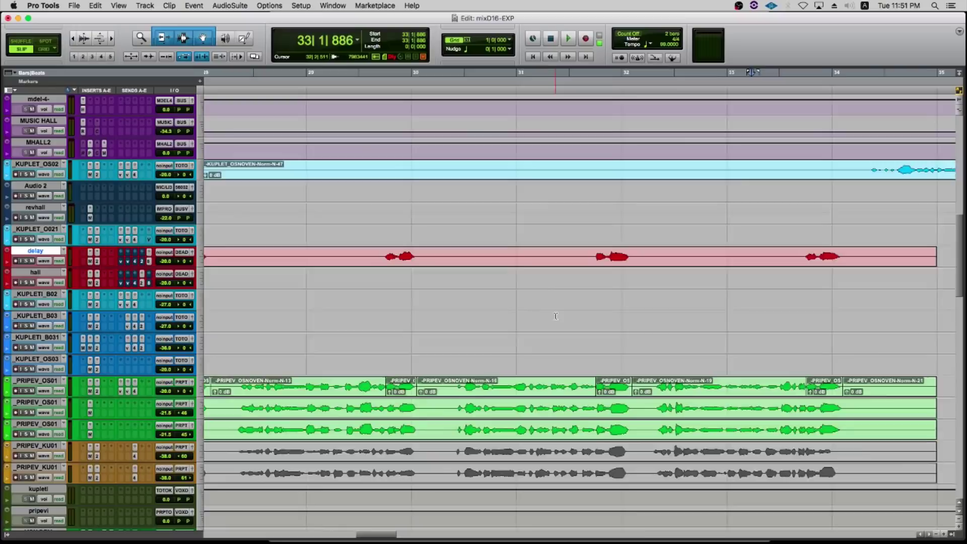
scroll(557, 314, "down", 4)
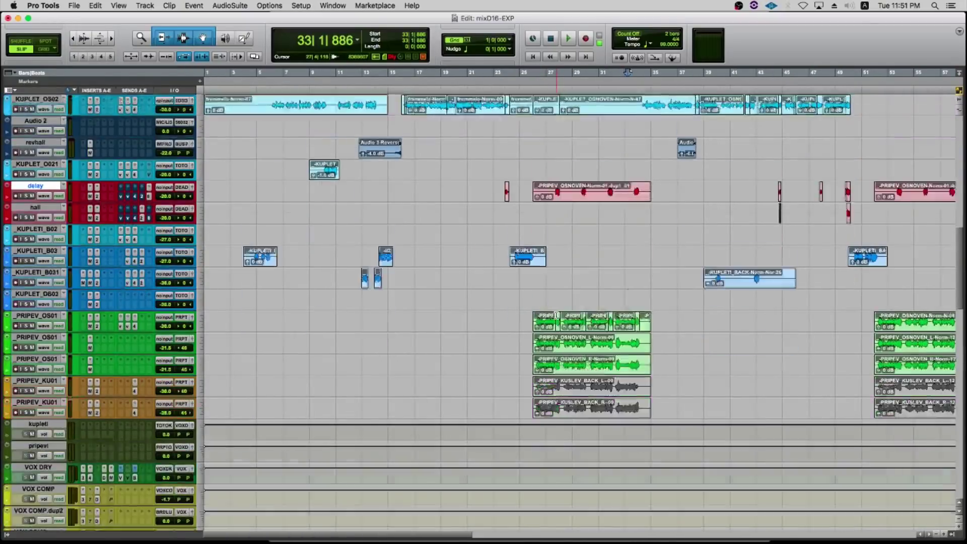
scroll(557, 315, "down", 1)
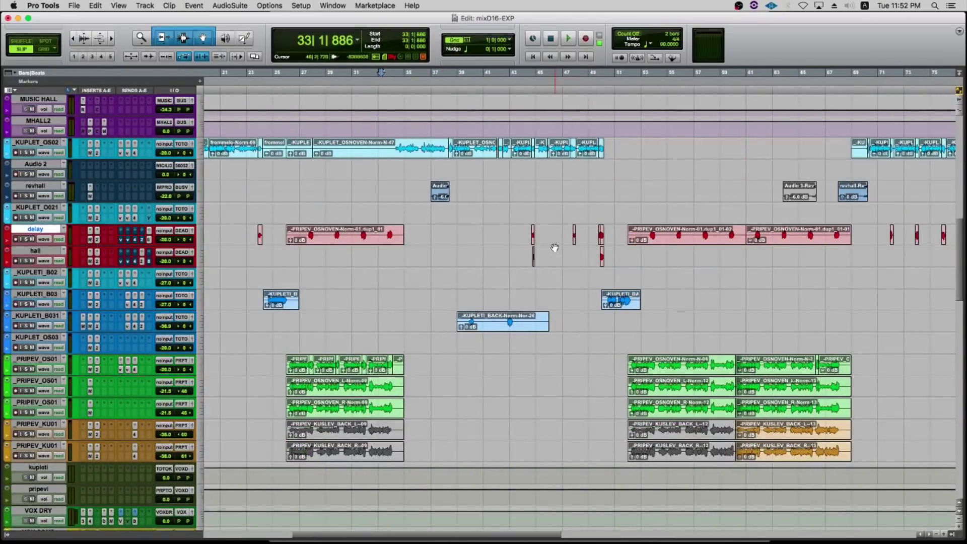
key("t")
left_click(551, 250)
scroll(568, 264, "right", 6)
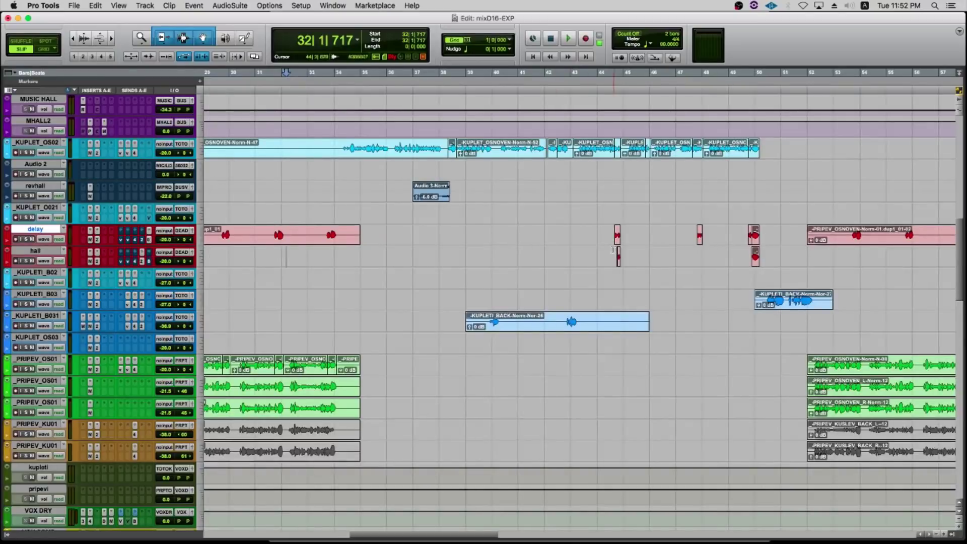
left_click(613, 250)
key("t")
key("t")
key("t")
left_click_drag(593, 230, 707, 230)
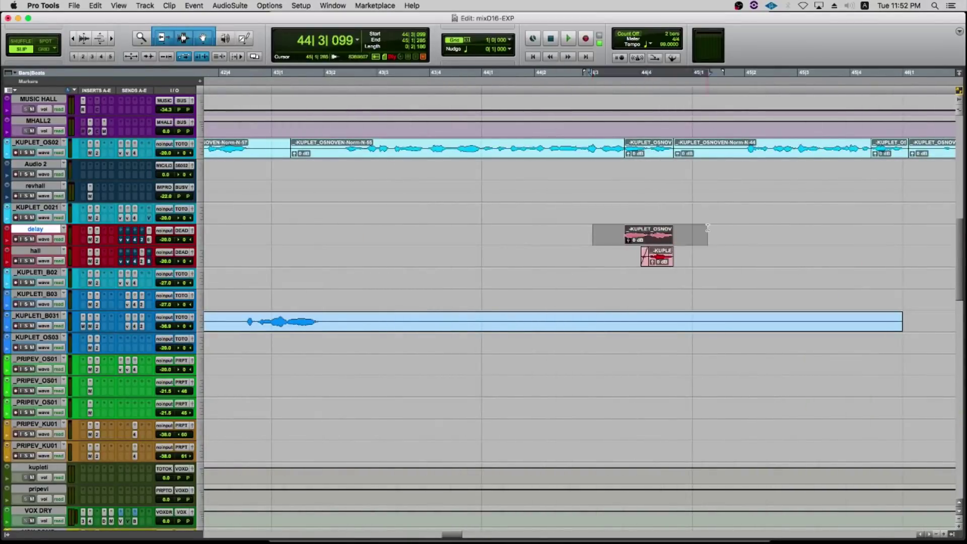
left_click(683, 234)
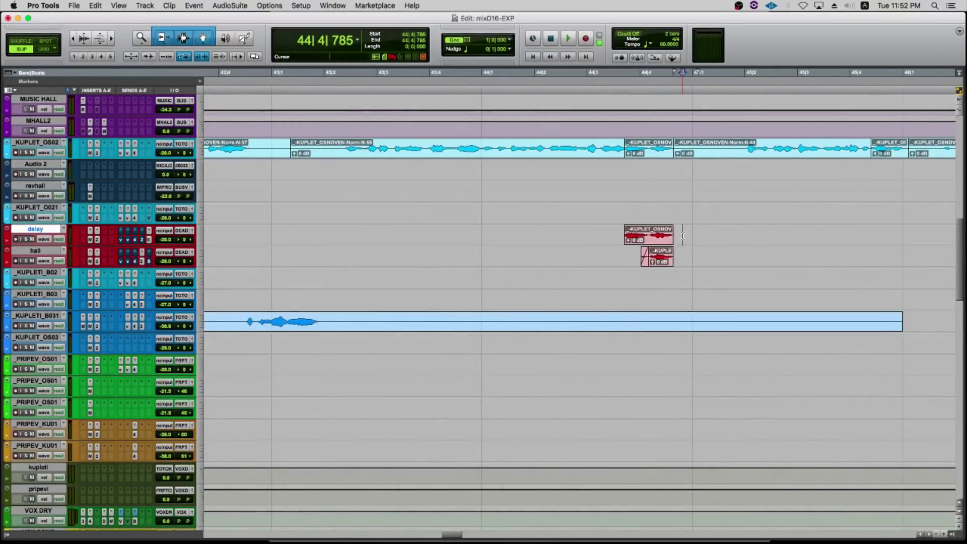
Check the hall track's send D to vhall-2 and the UAD Pure Plate reverb on vhall2-, and close both windows.
left_click(142, 261)
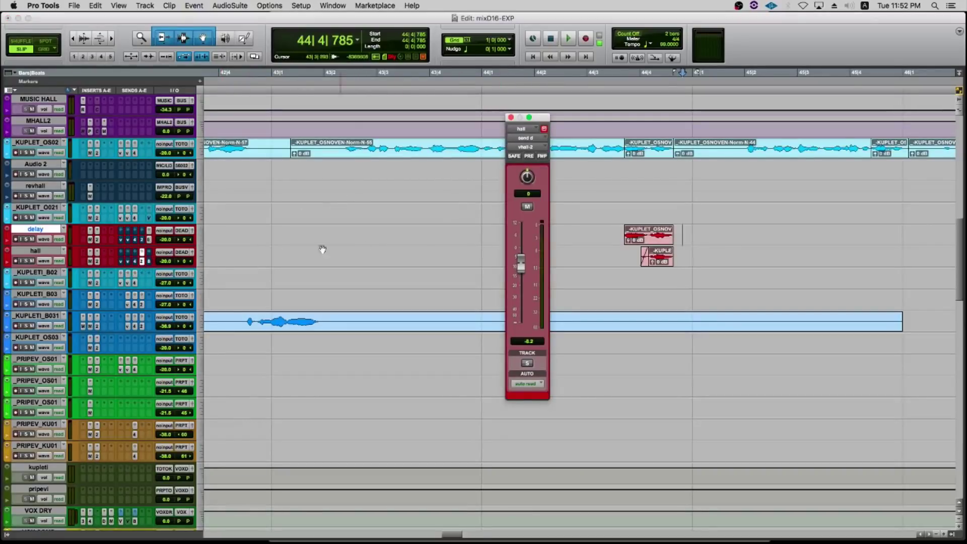
scroll(207, 320, "down", 8)
scroll(107, 346, "down", 5)
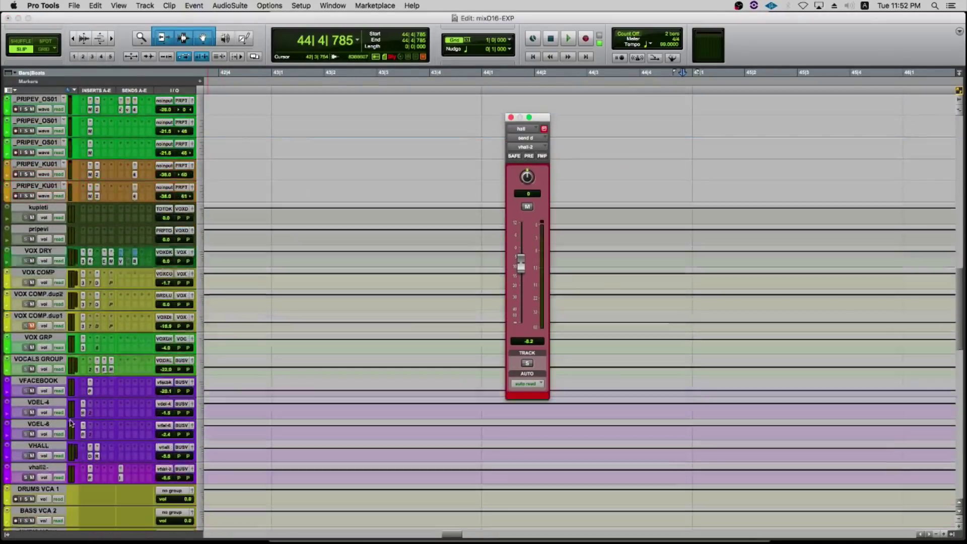
left_click(90, 456)
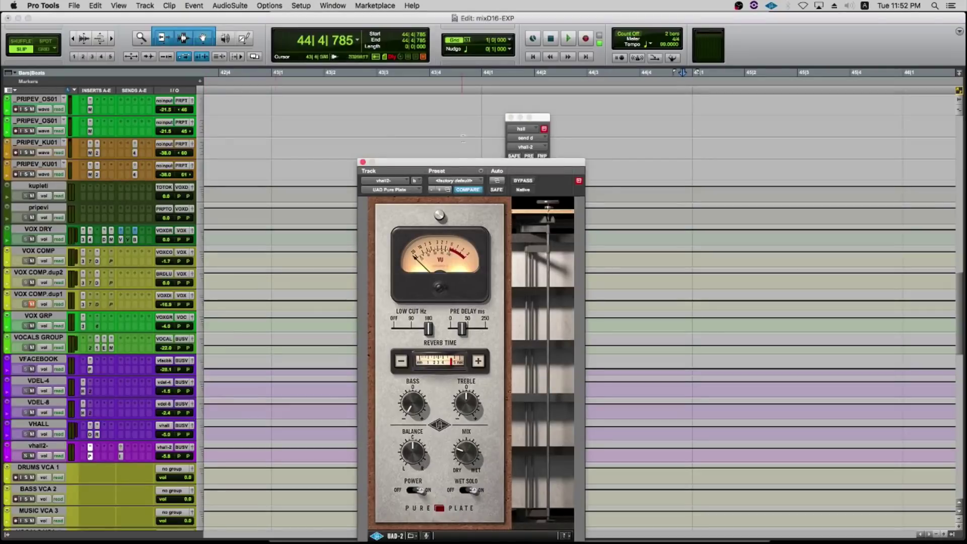
left_click(362, 161)
scroll(512, 129, "up", 3)
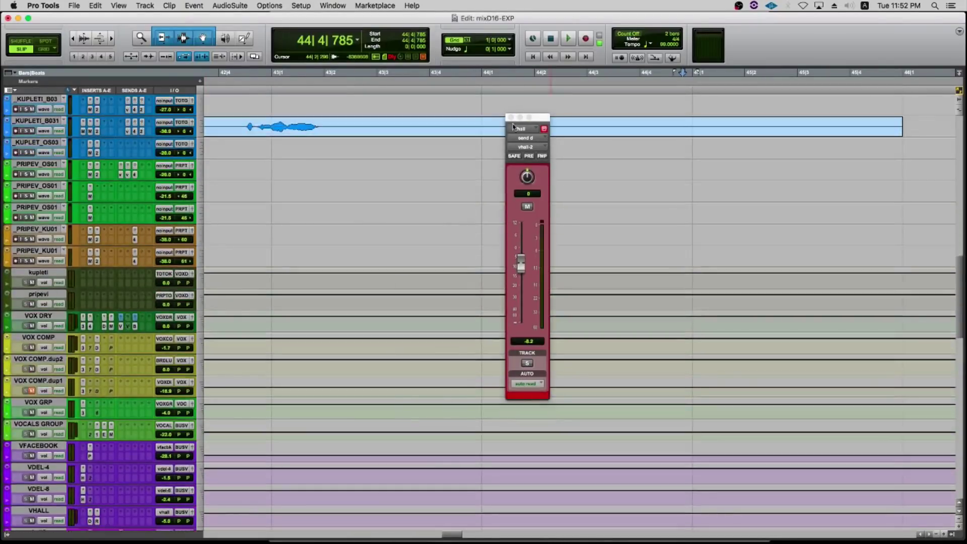
left_click(510, 117)
Switch to Grid mode and play the verse from bar 44 through the delay and hall clips.
scroll(511, 133, "up", 10)
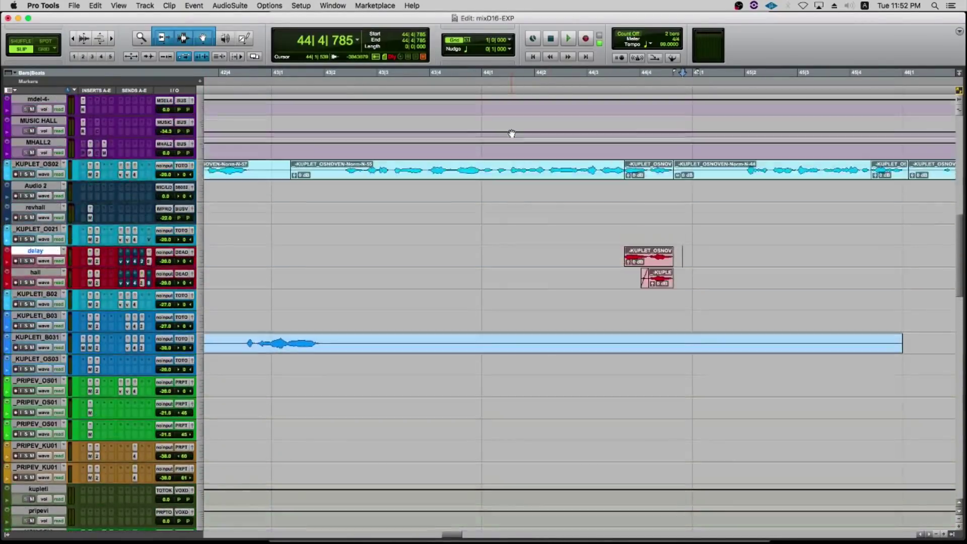
left_click(481, 276)
key("F4")
left_click(481, 276)
key("space")
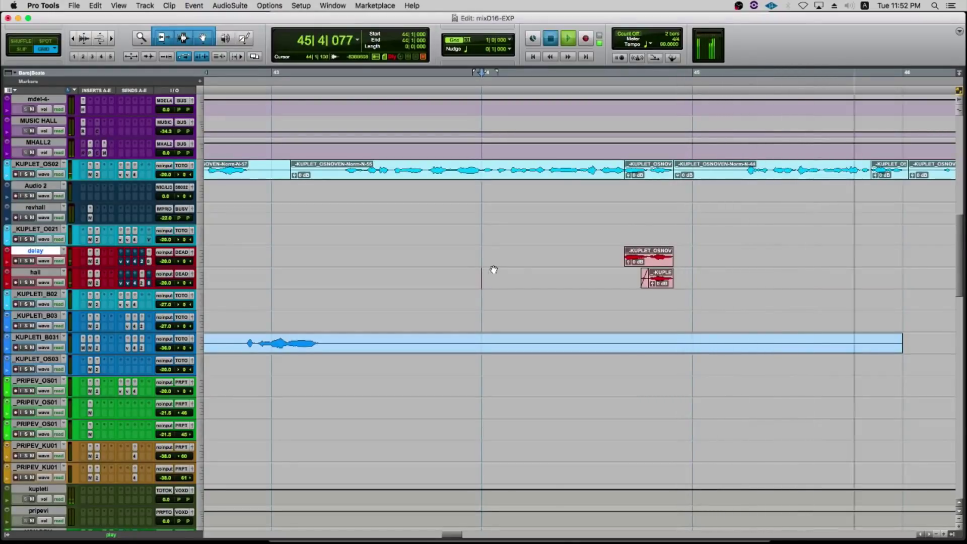
key("space")
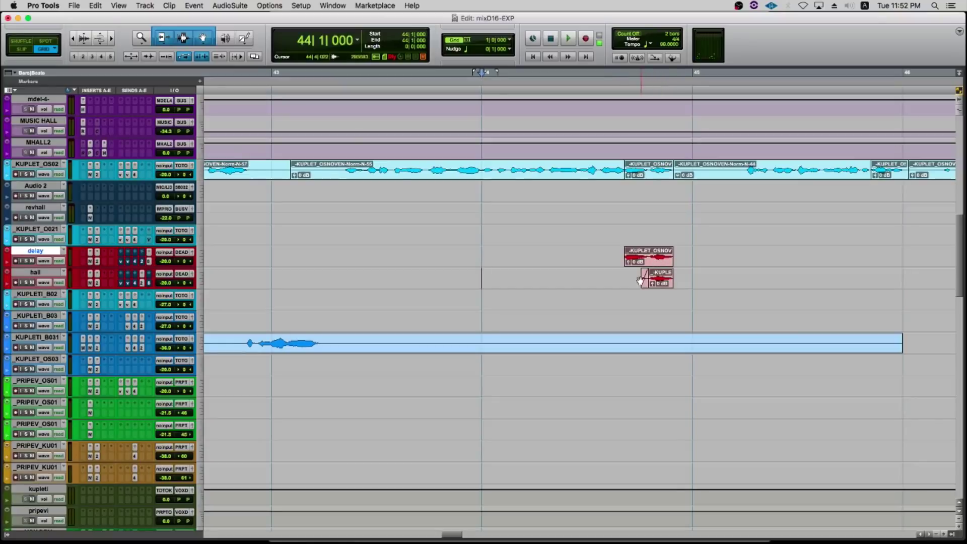
In Slip mode, place the playback position at 44|3|706 before the hall clip, solo the hall track and play it.
key("F2")
left_click(625, 276)
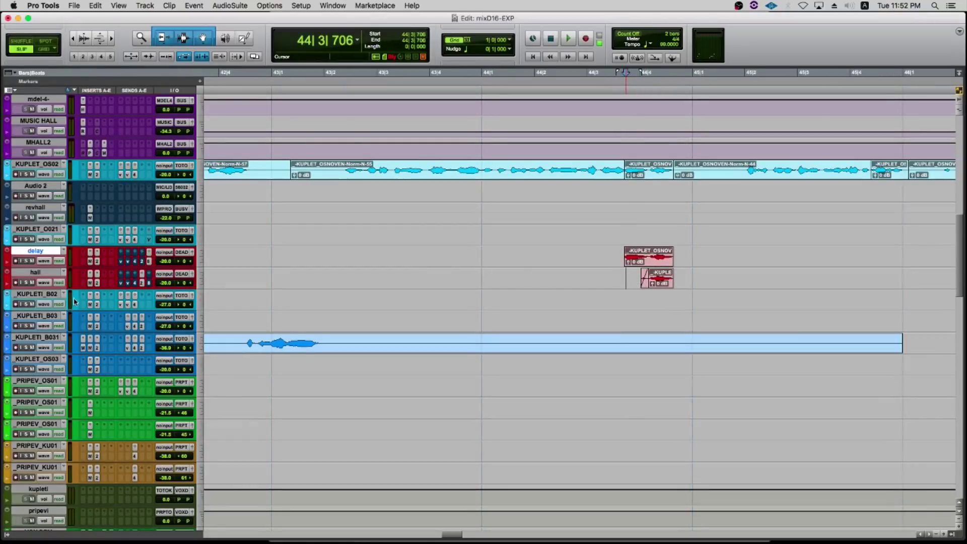
key("space")
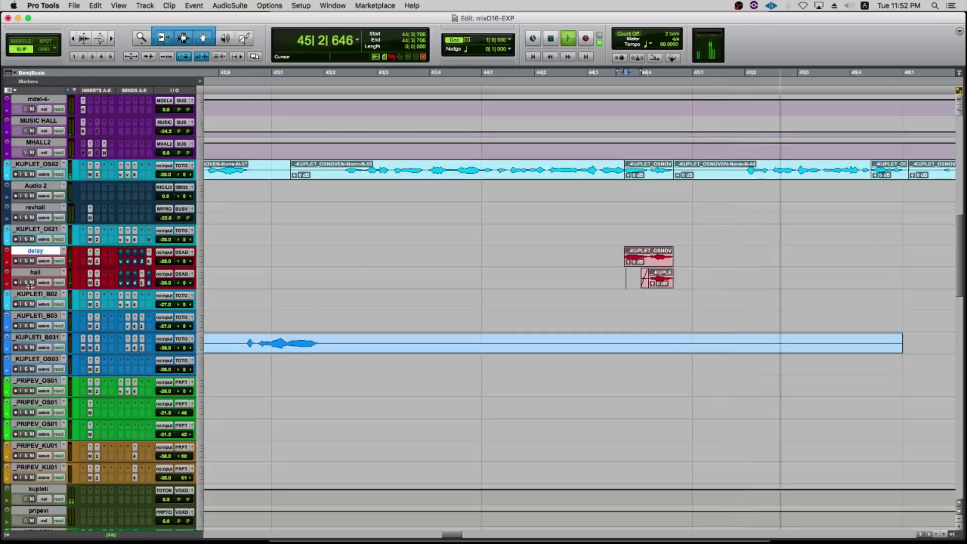
key("shift+s")
key("space")
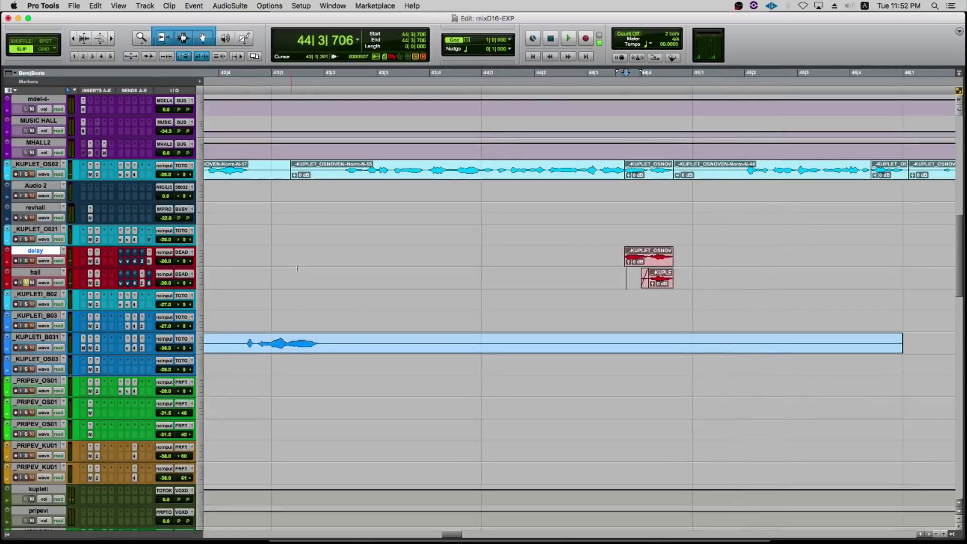
key("space")
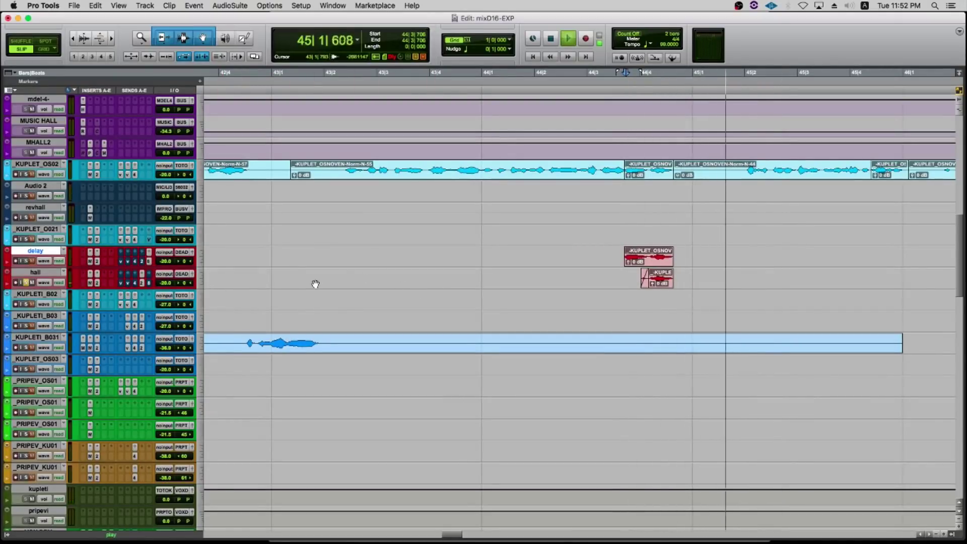
key("space")
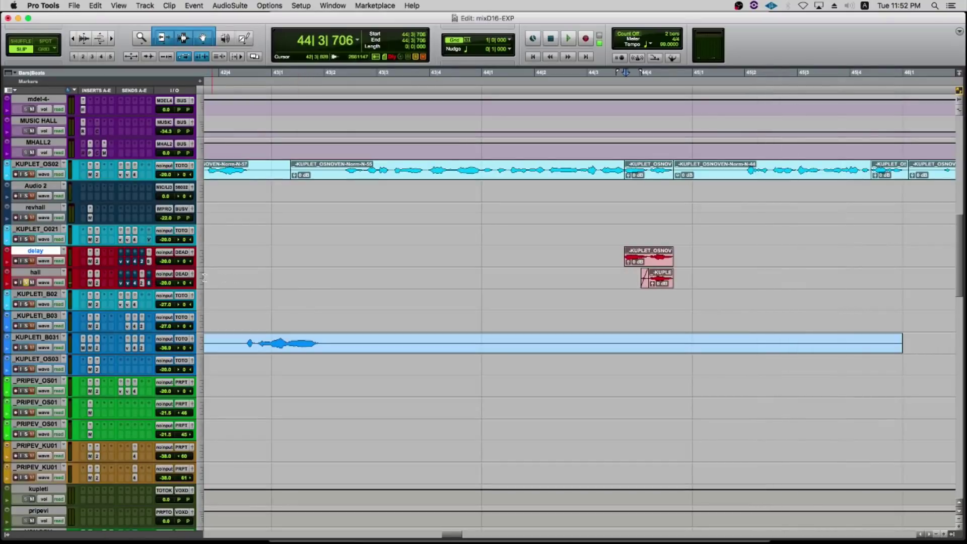
scroll(116, 300, "down", 15)
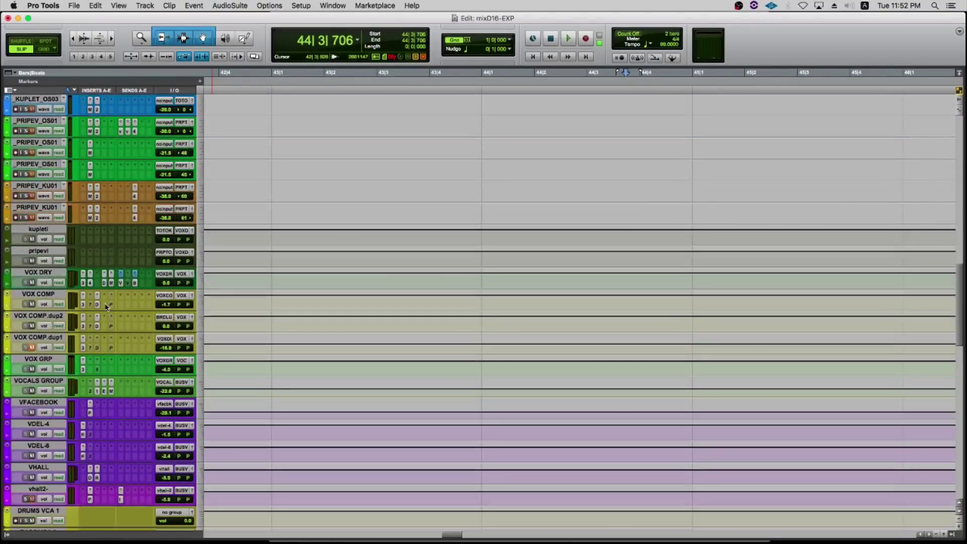
Play the soloed hall track again from 44|3|706 to hear only its reverb phrase.
scroll(104, 308, "down", 2)
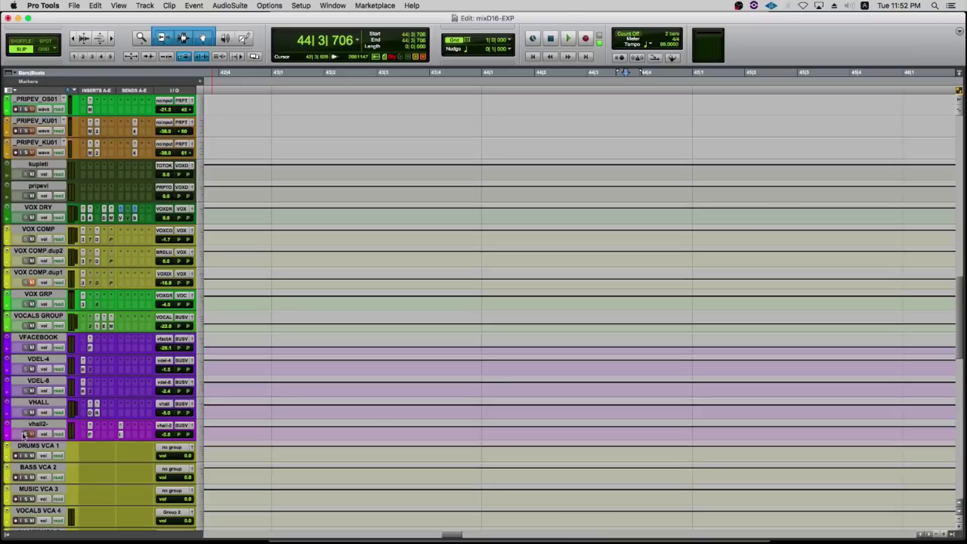
scroll(255, 283, "up", 15)
key("space")
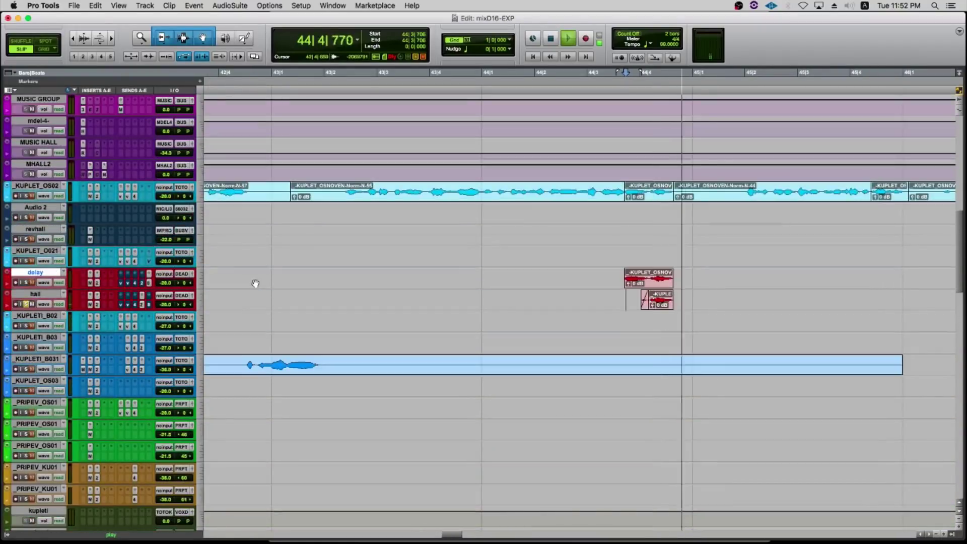
key("space")
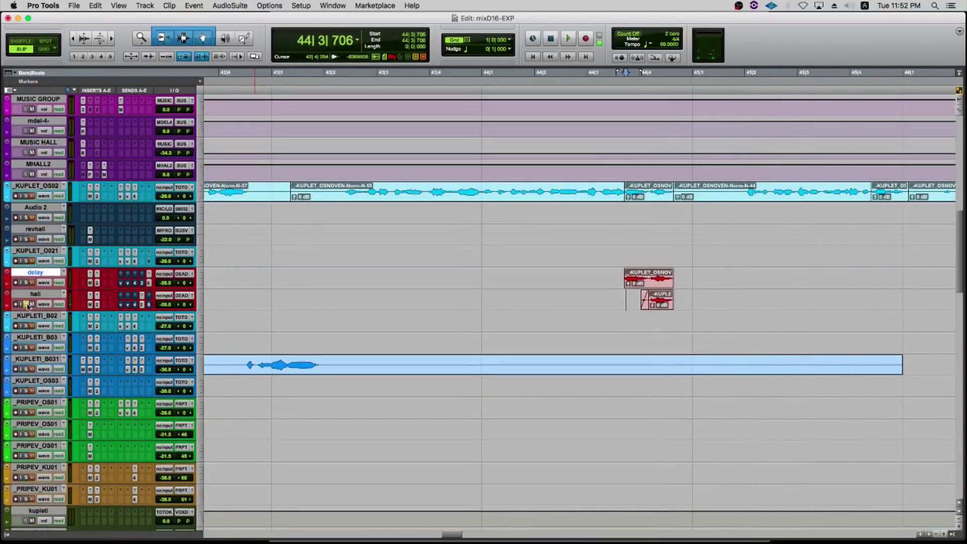
Solo the delay track instead of the hall track and play its clip from 44|3|706.
left_click(26, 283)
key("space")
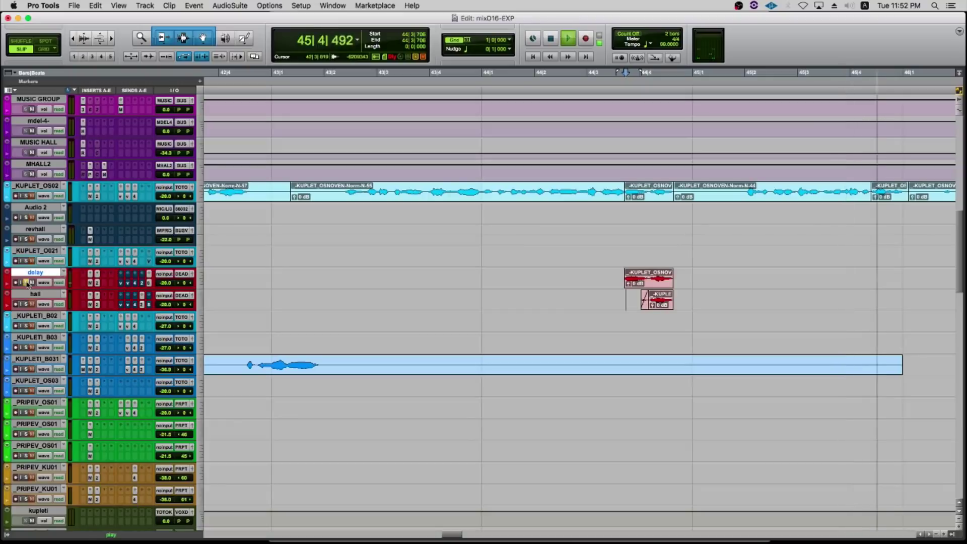
key("space")
Place the playback position at 49|3|421, before the delay and hall clips ending the verse, and play the mix.
key("r")
key("r")
scroll(647, 267, "right", 5)
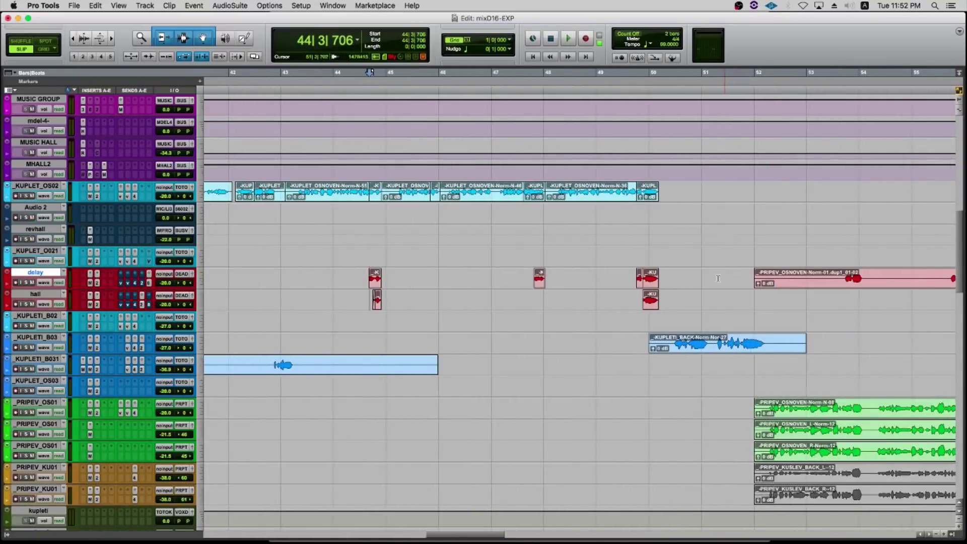
left_click(627, 277)
key("space")
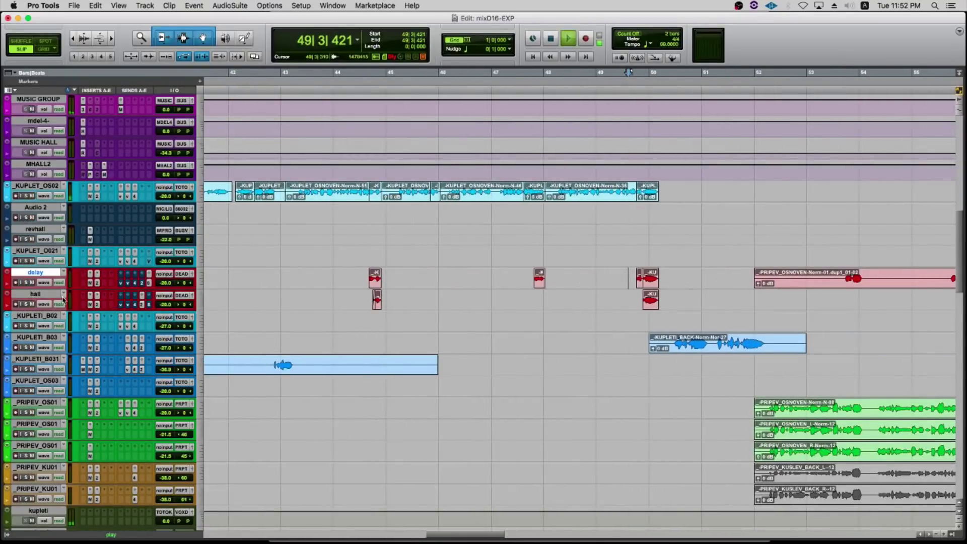
key("t")
key("t")
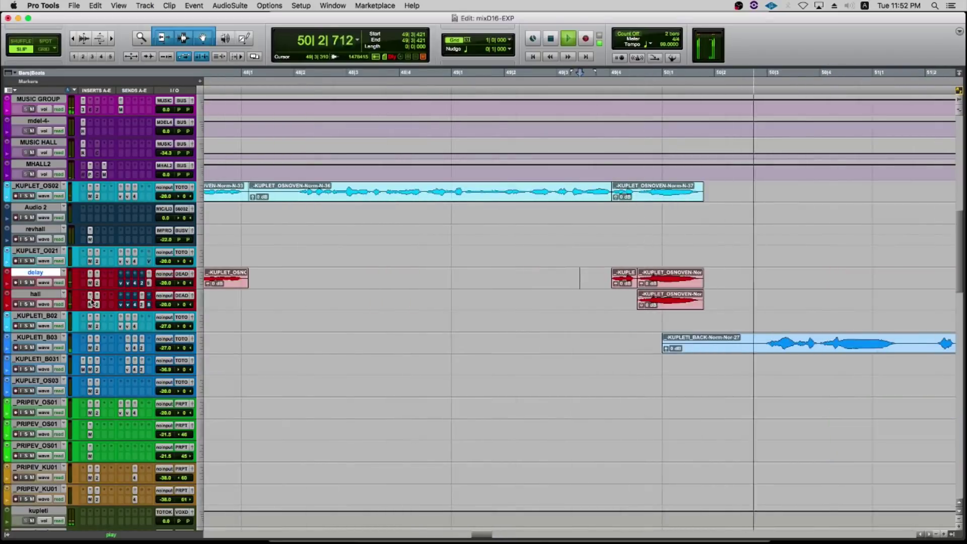
key("space")
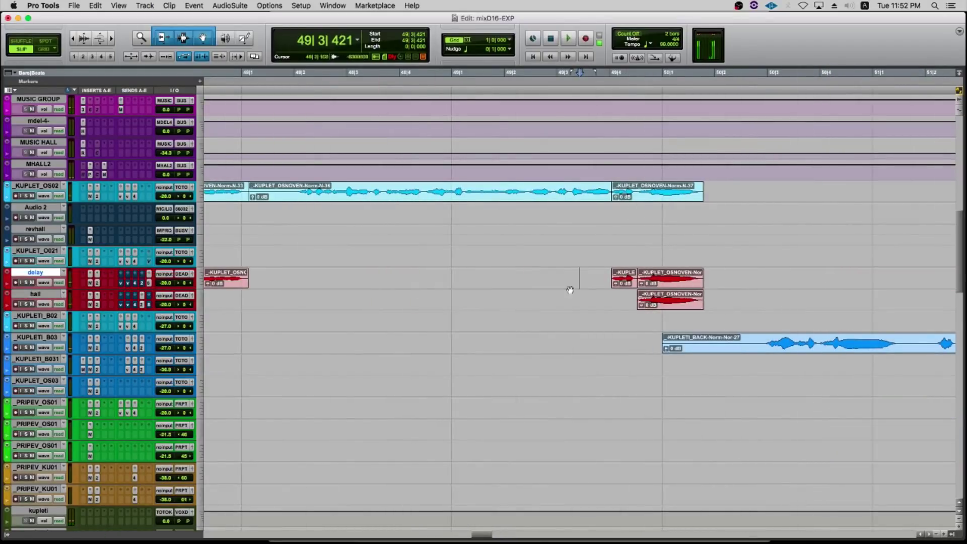
Place the playback position at 49|3|862, solo the hall track, play its clip, and release the solo.
left_click(604, 292)
left_click(27, 304)
key("space")
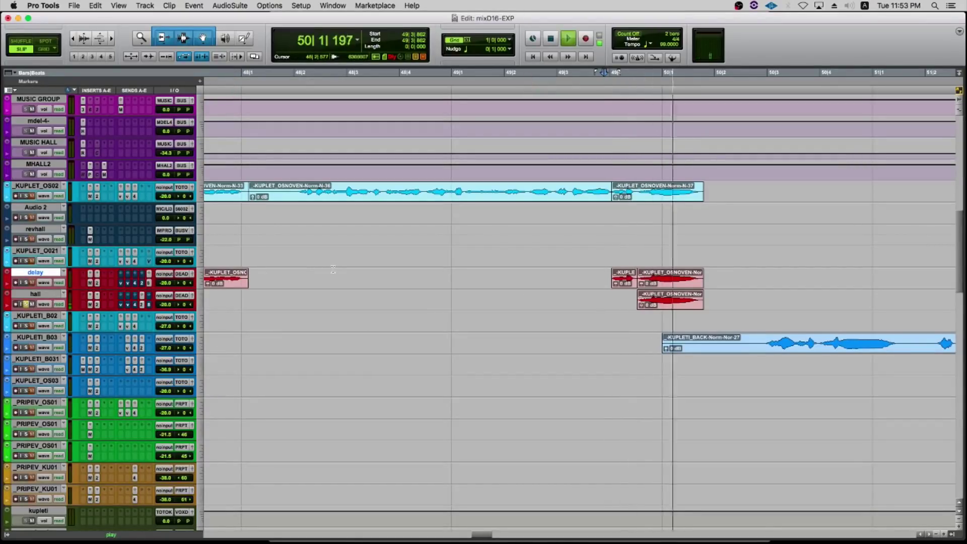
key("space")
left_click(28, 304)
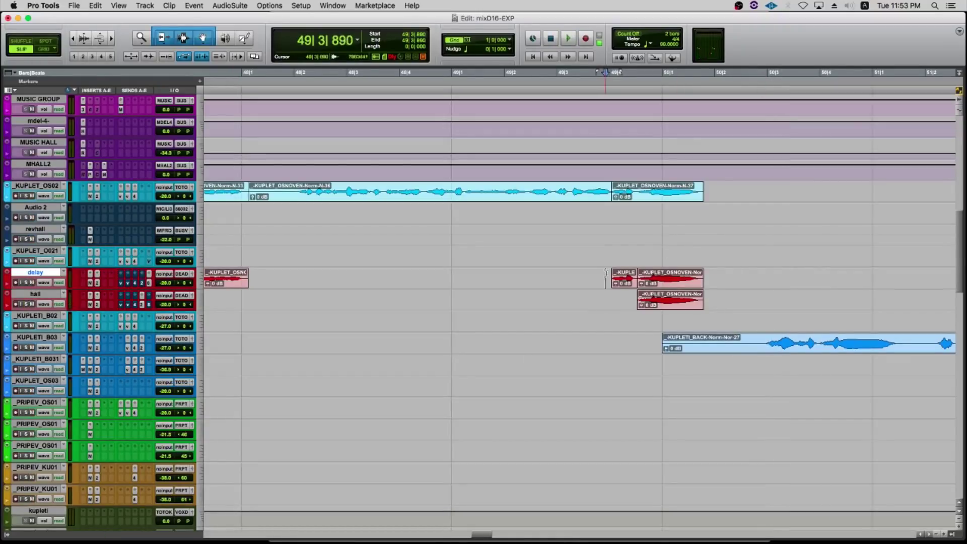
Select the delay clips from 49|3|890 to 50|1|928 and play them with the delay track soloed.
left_click_drag(607, 270, 712, 276)
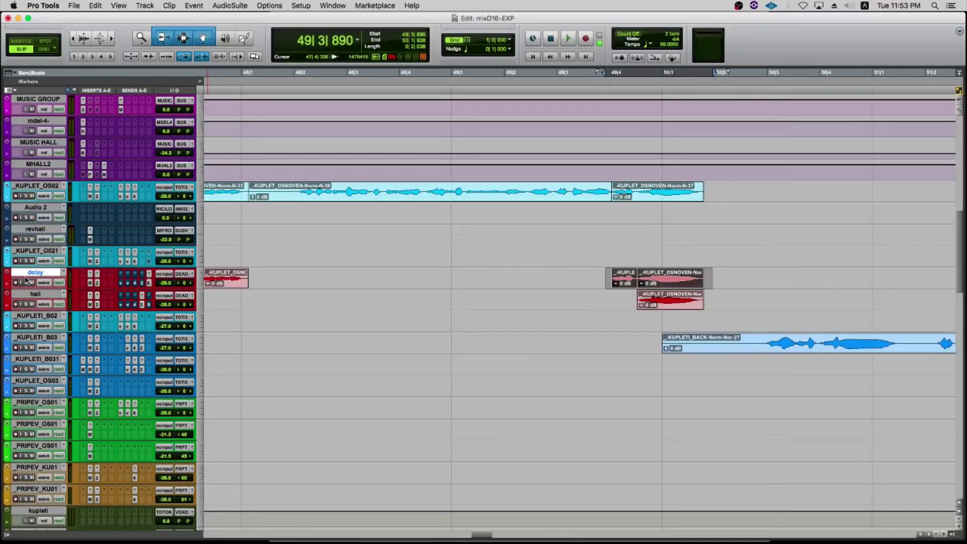
key("space")
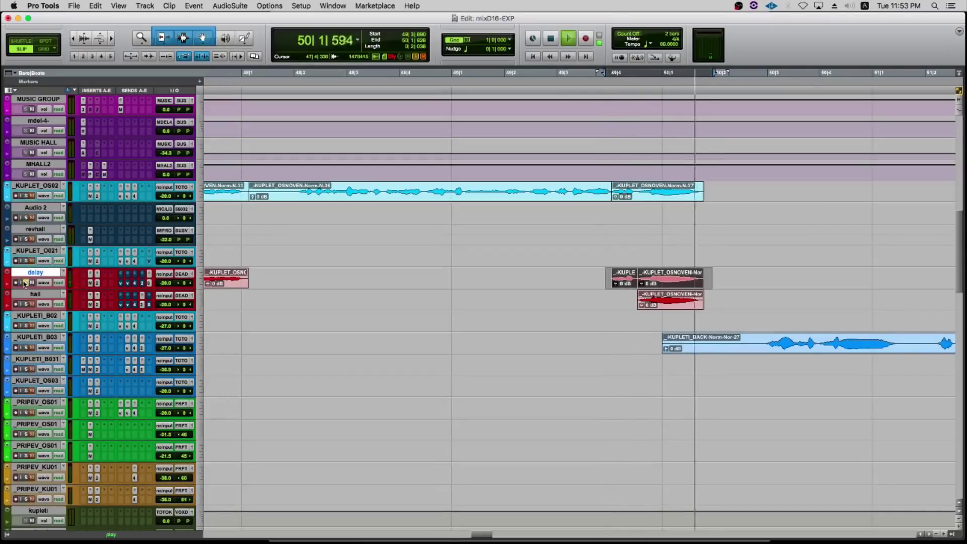
key("space")
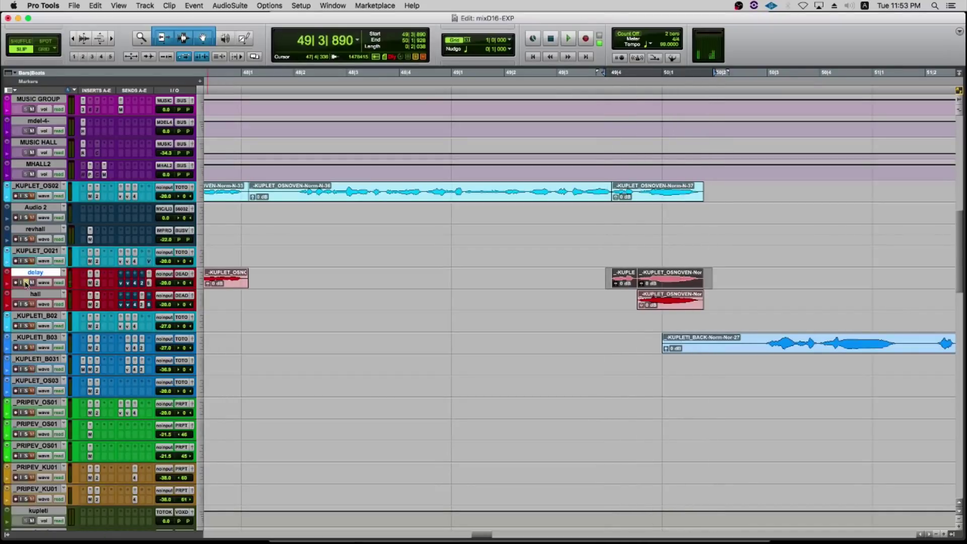
Check the delay track's send E and the H-Delay plug-in on VDEL-8, and close both windows.
left_click(149, 286)
left_click(510, 117)
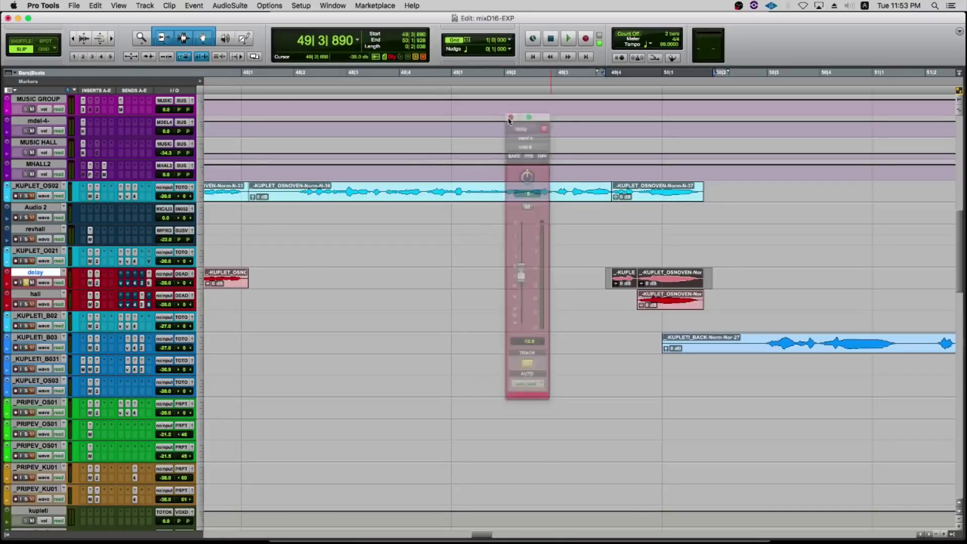
scroll(26, 282, "down", 10)
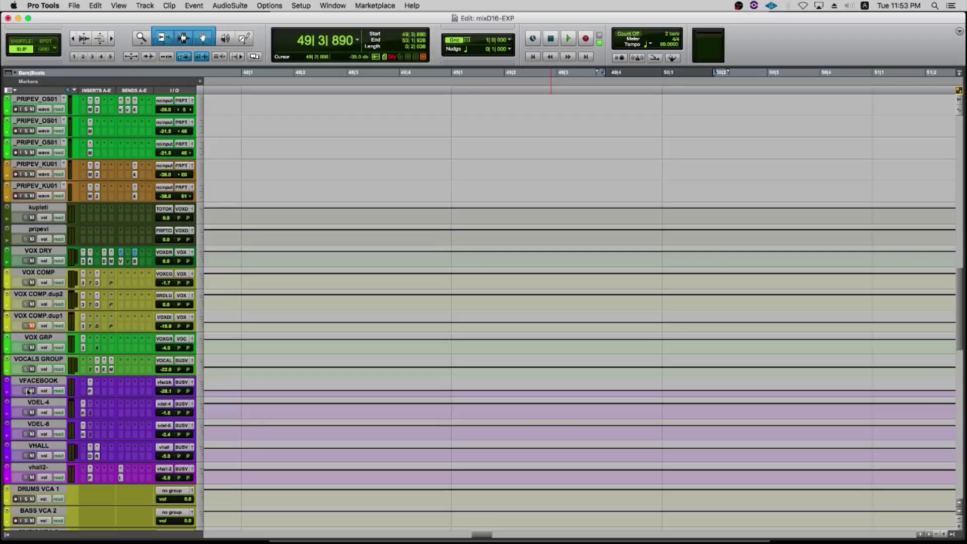
left_click(83, 434)
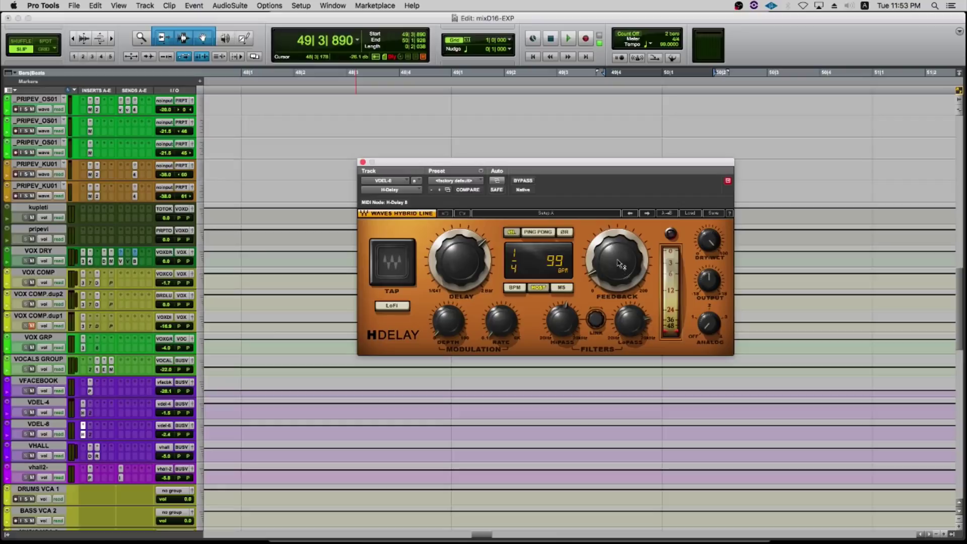
left_click_drag(620, 264, 619, 283)
left_click(511, 233)
left_click(362, 162)
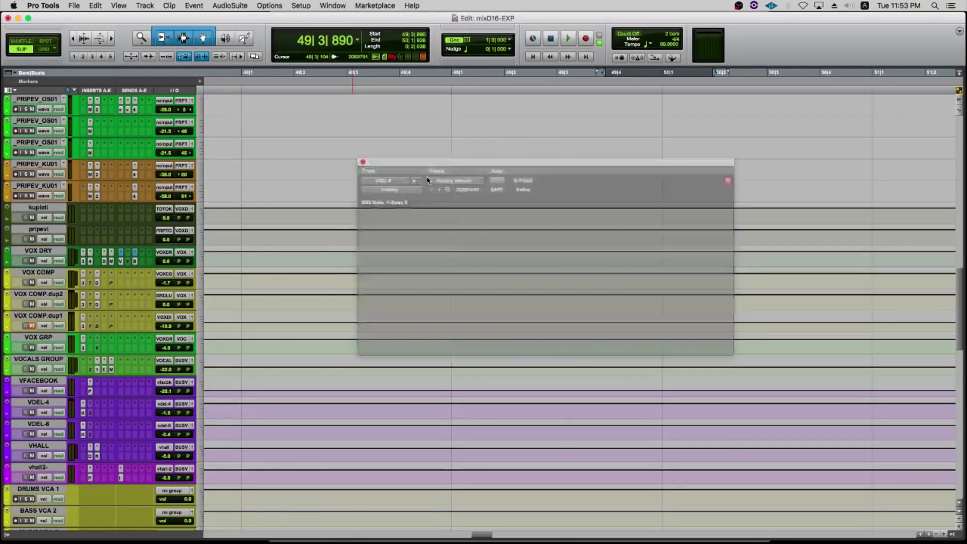
Mark the verse's last phrase on the Audio 2 and _KUPLET_O021 tracks, and check the vocal effect returns in the mixer.
scroll(472, 204, "up", 10)
scroll(472, 205, "up", 1)
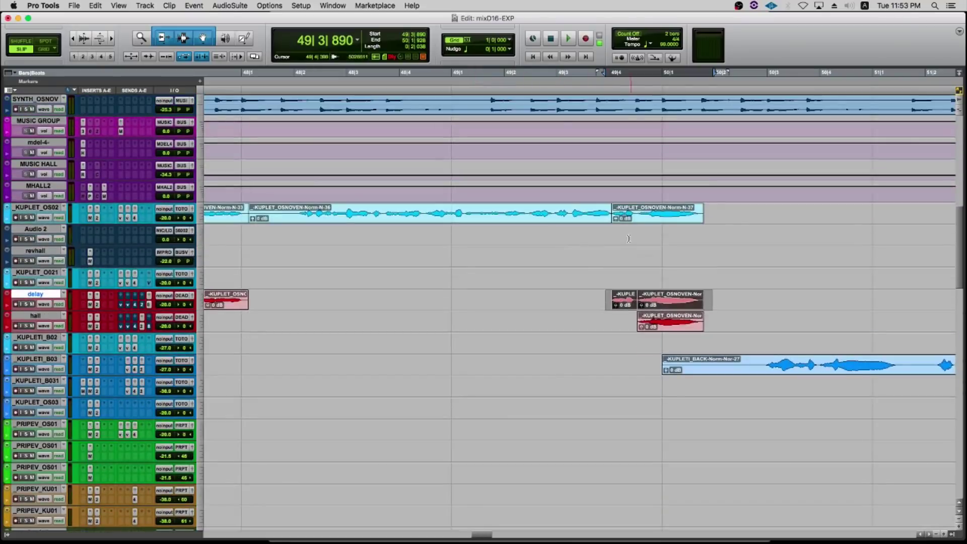
left_click_drag(611, 234, 707, 235)
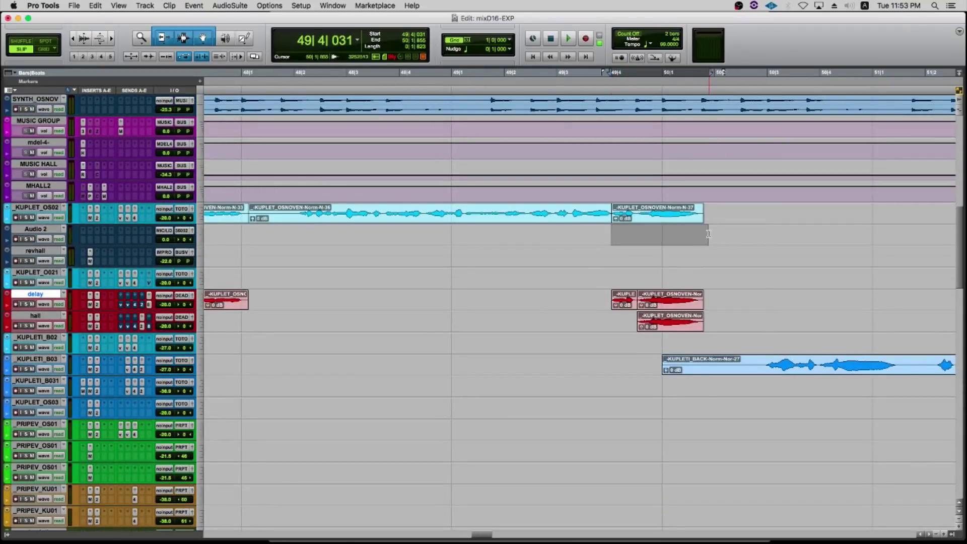
key("super+bracketright")
left_click_drag(572, 277, 766, 275)
key("super+equal")
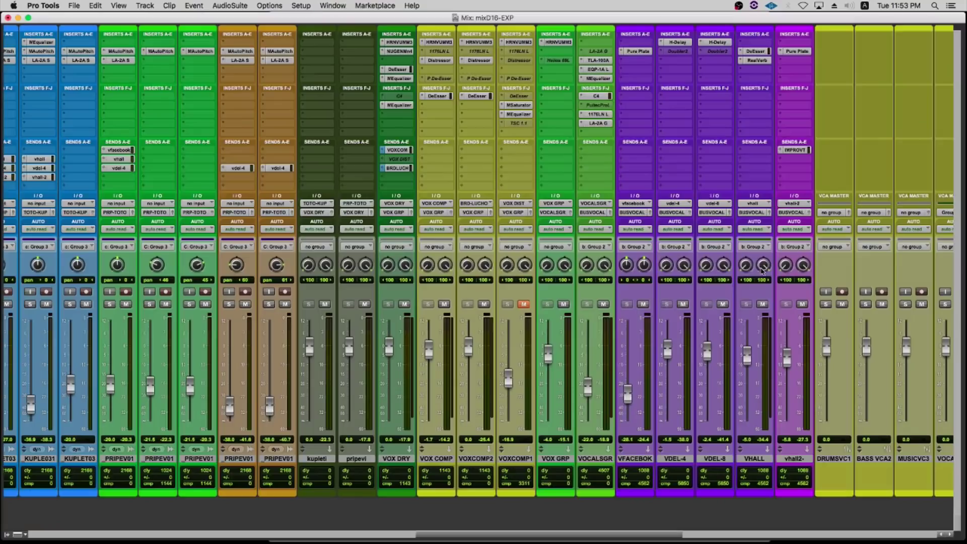
key("super+equal")
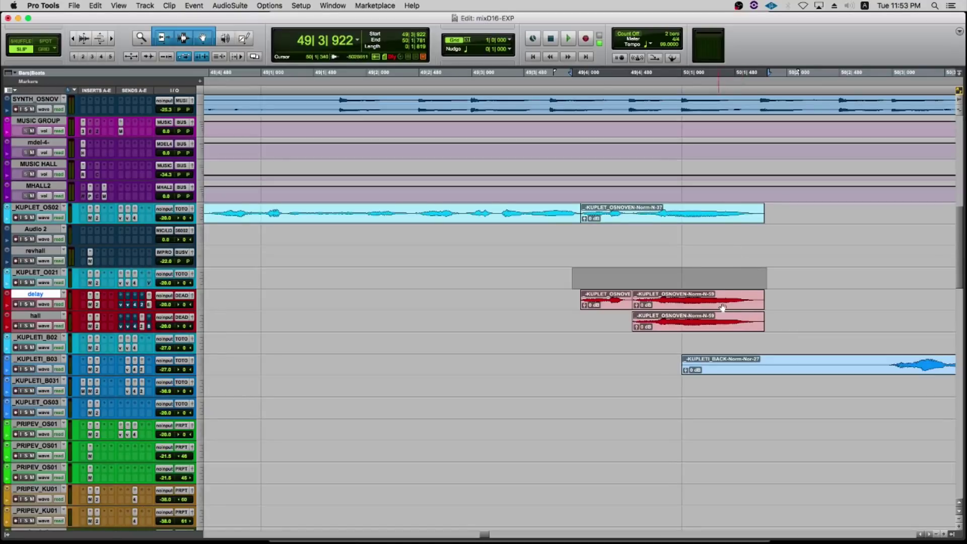
left_click(565, 275)
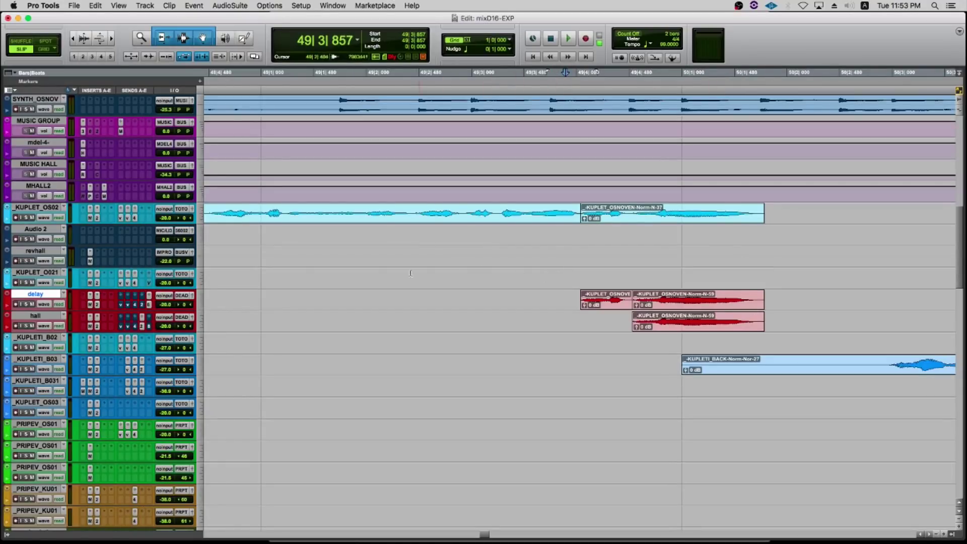
Switch to Grid mode and play the end of the verse from 49|1|000 through the delay and hall clips.
key("F4")
left_click(269, 271)
key("space")
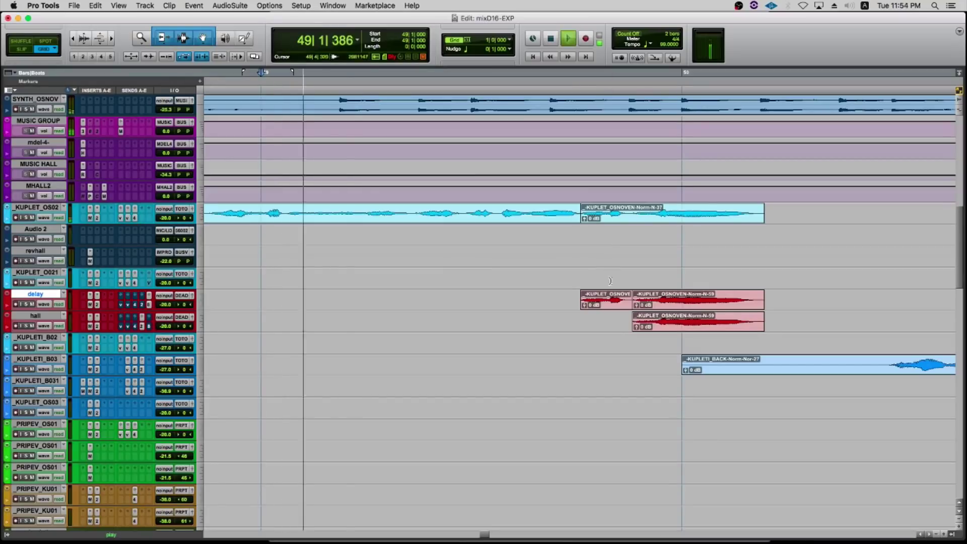
key("r")
scroll(630, 284, "right", 5)
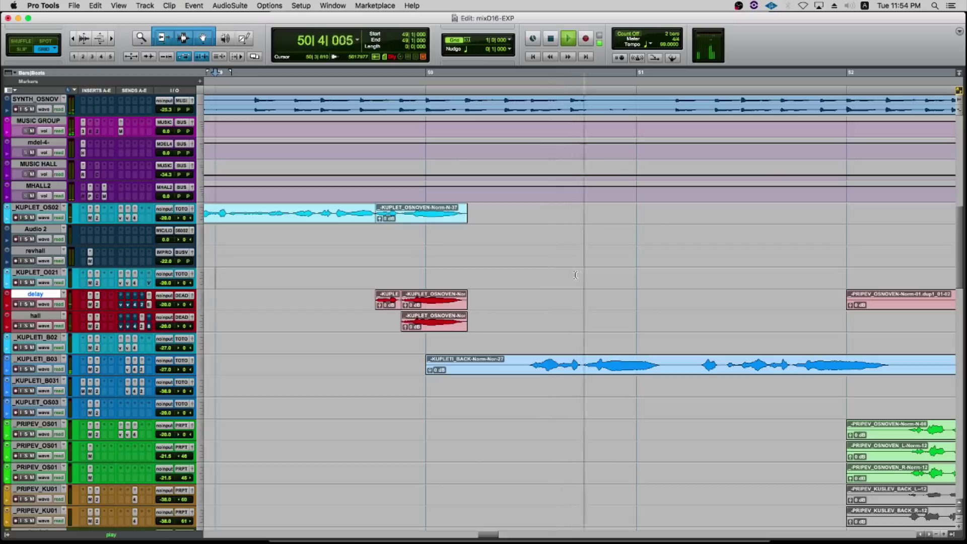
key("space")
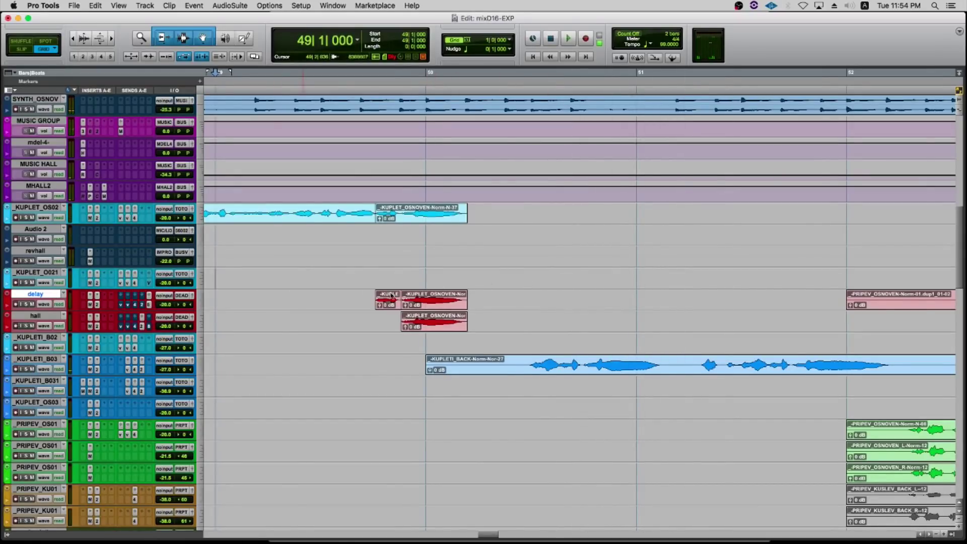
Examine the long delay clips over the chorus vocals around bars 55 to 61, and return to the verse ending near bar 50.
key("r")
scroll(567, 306, "right", 12)
scroll(567, 306, "down", 3)
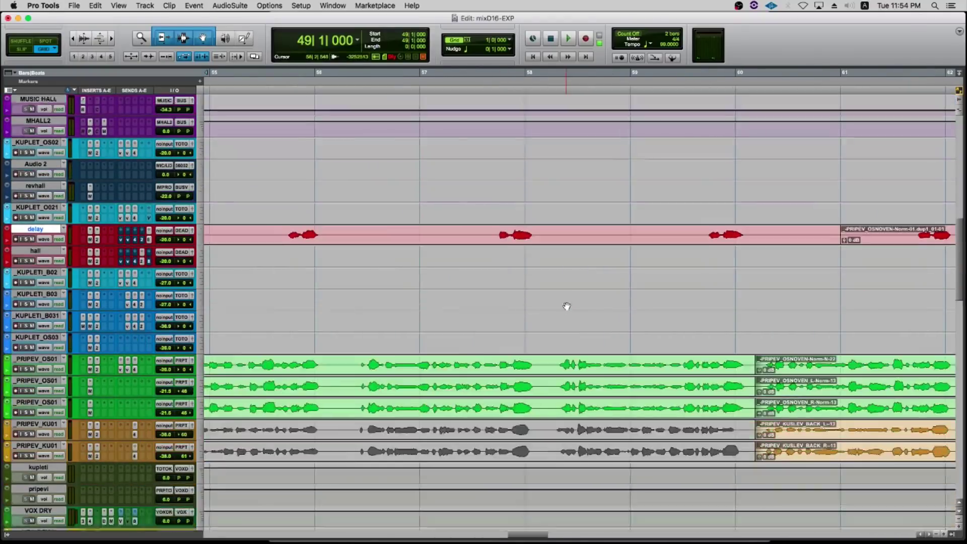
key("r")
key("r")
key("r")
key("t")
key("t")
key("t")
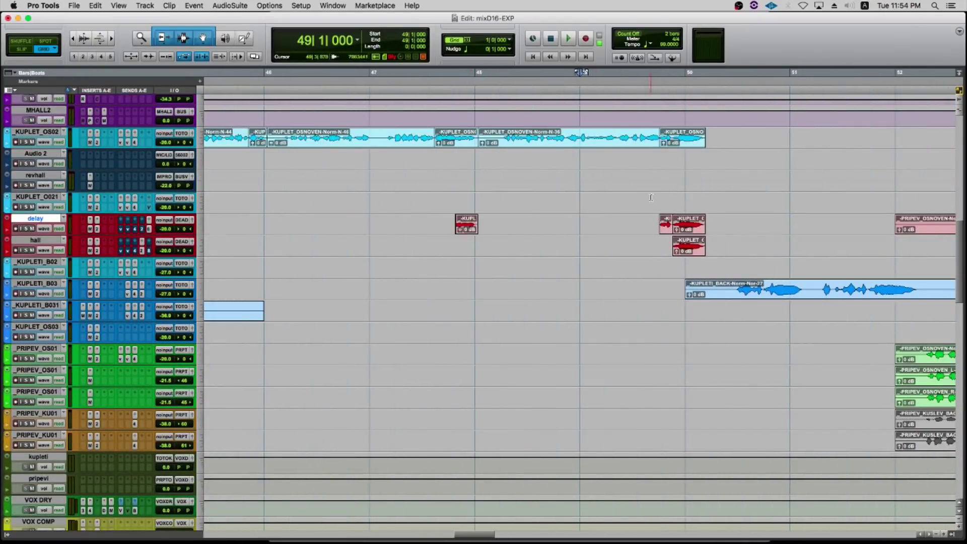
In Slip mode, play the backing vocal from 50|2|759 and check send D on the _KUPLETI_B03 track.
key("F2")
left_click(732, 267)
key("space")
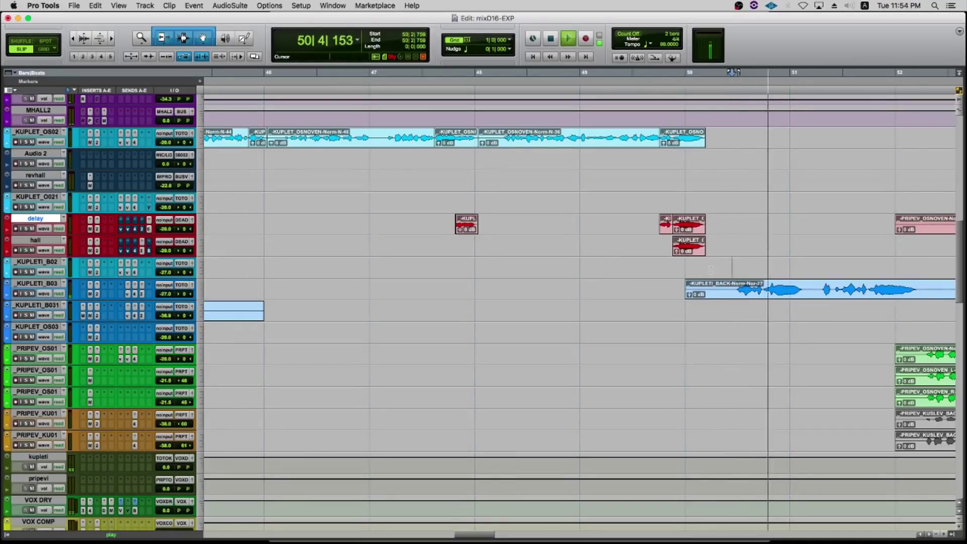
key("space")
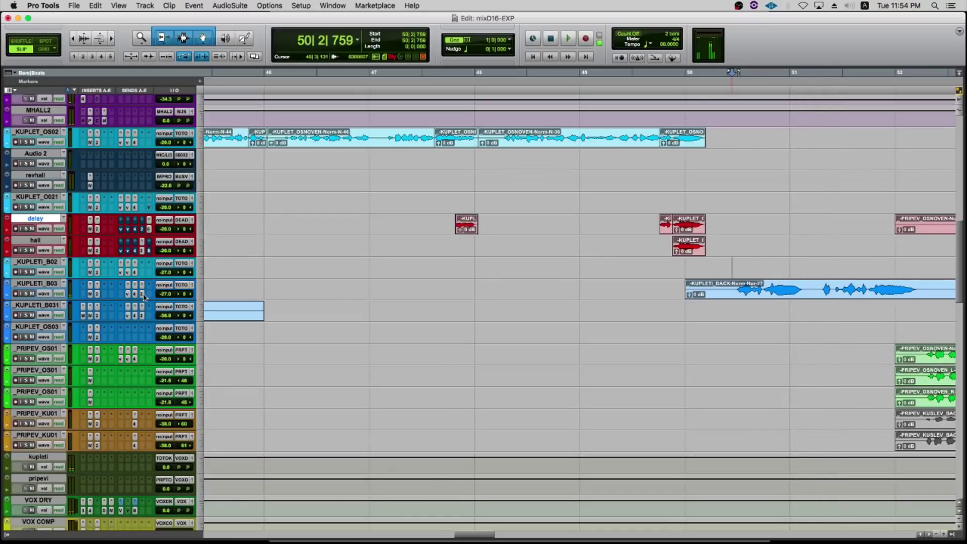
left_click(143, 294)
left_click(143, 295)
Examine how the delay, hall and backing vocal clips are distributed across the song, returning to the verse ending near bar 50.
key("r")
key("r")
key("r")
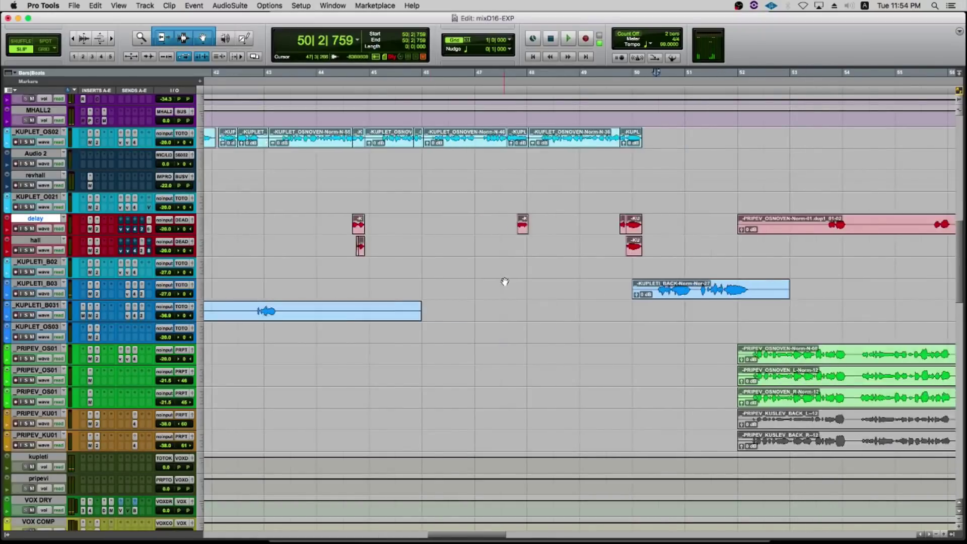
key("r")
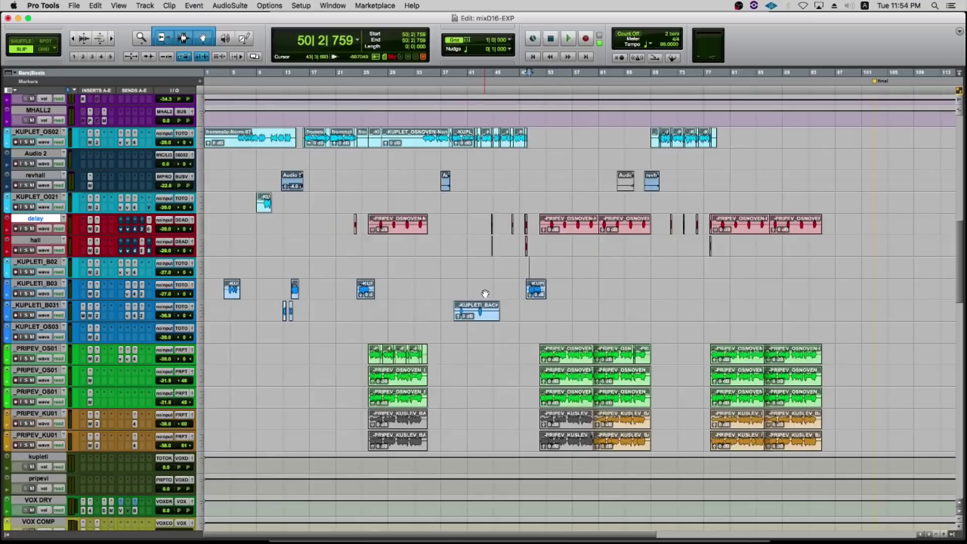
key("t")
key("t")
key("t")
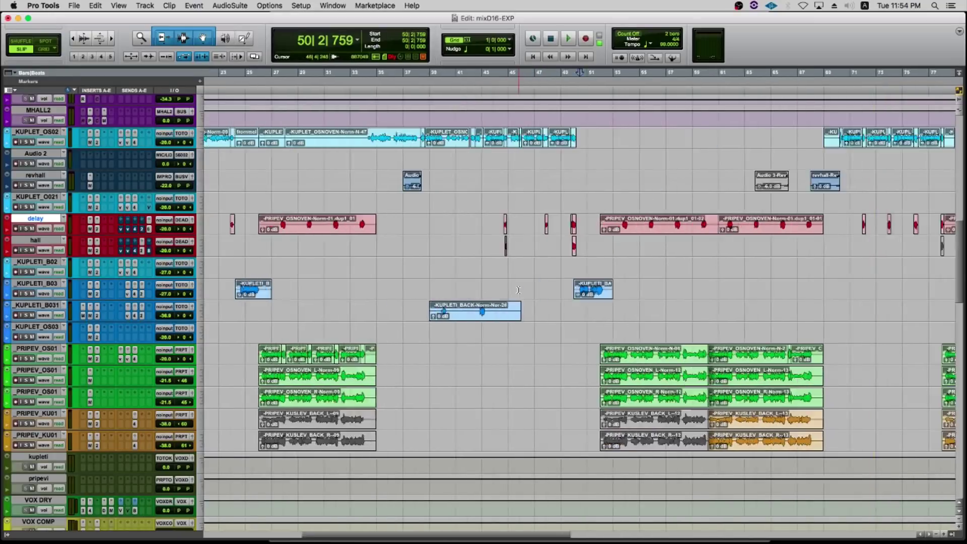
key("t")
key("t")
key("r")
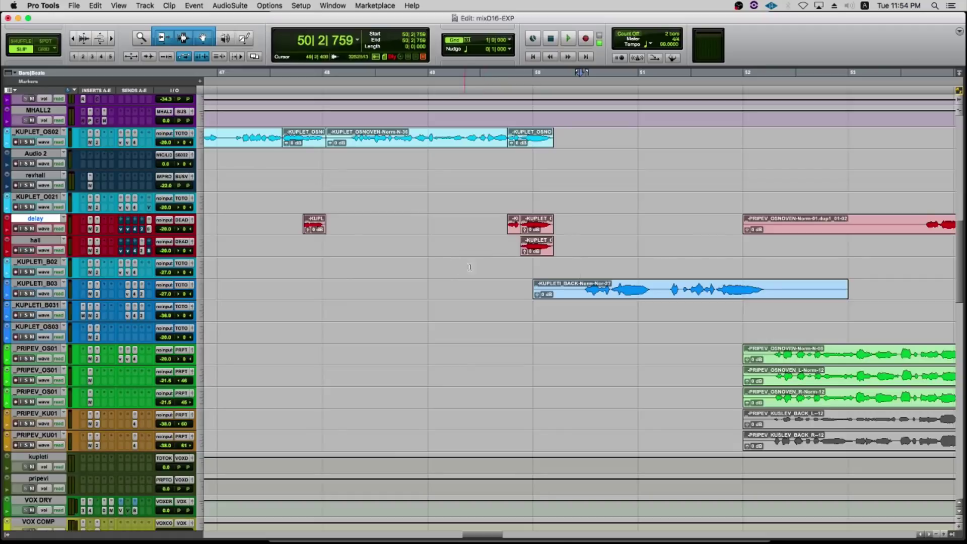
Place the playback position at 49|3|899, just before the last delay and hall clips of the verse.
left_click(482, 267)
left_click(504, 266)
key("r")
key("r")
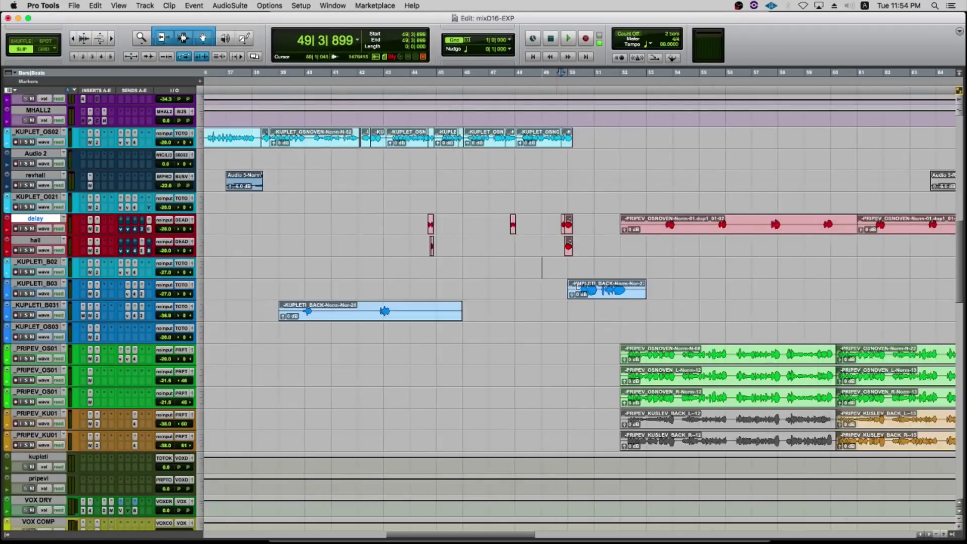
scroll(573, 290, "left", 5)
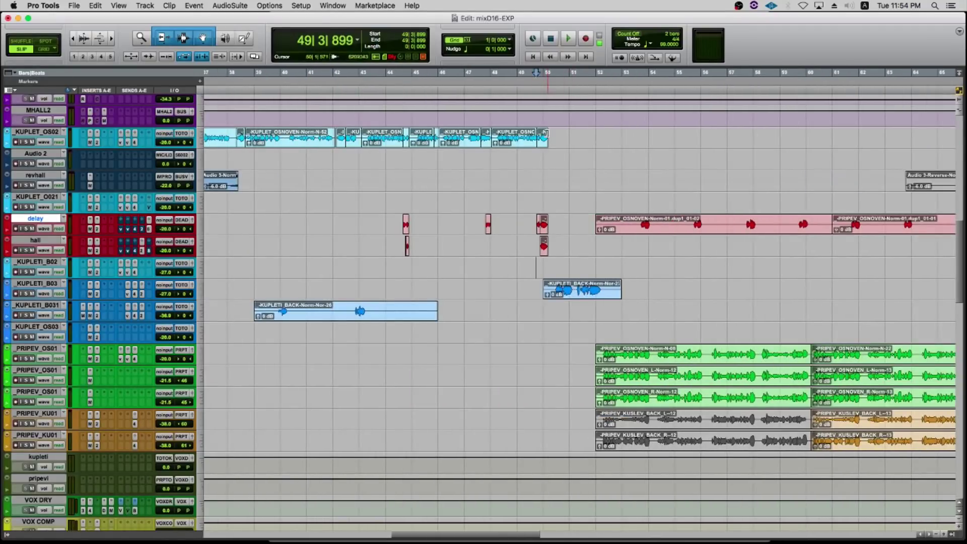
Select the verse vocal clips from 38|2|404 to bar 50 on _KUPLET_OS02 and check that track's sends A, B and C.
left_click_drag(549, 134, 241, 136)
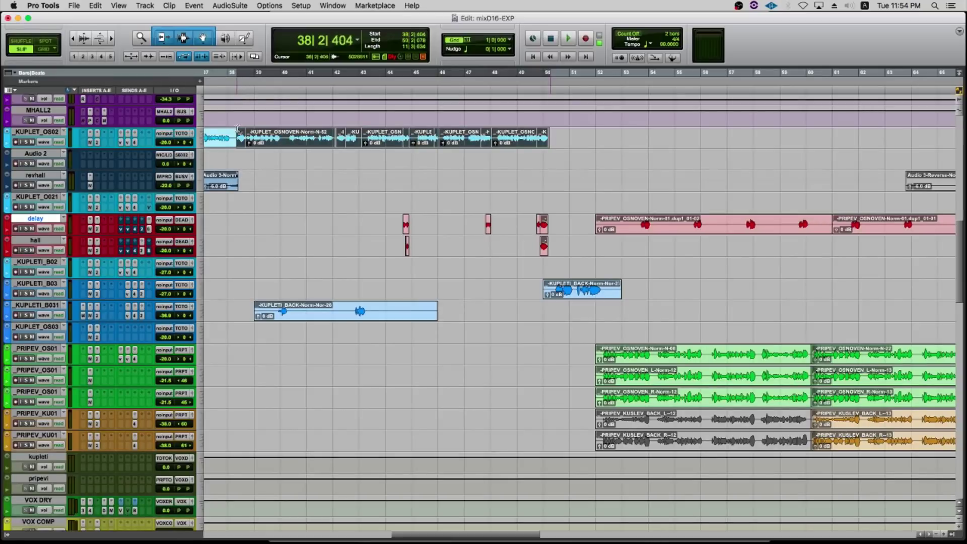
left_click(124, 144)
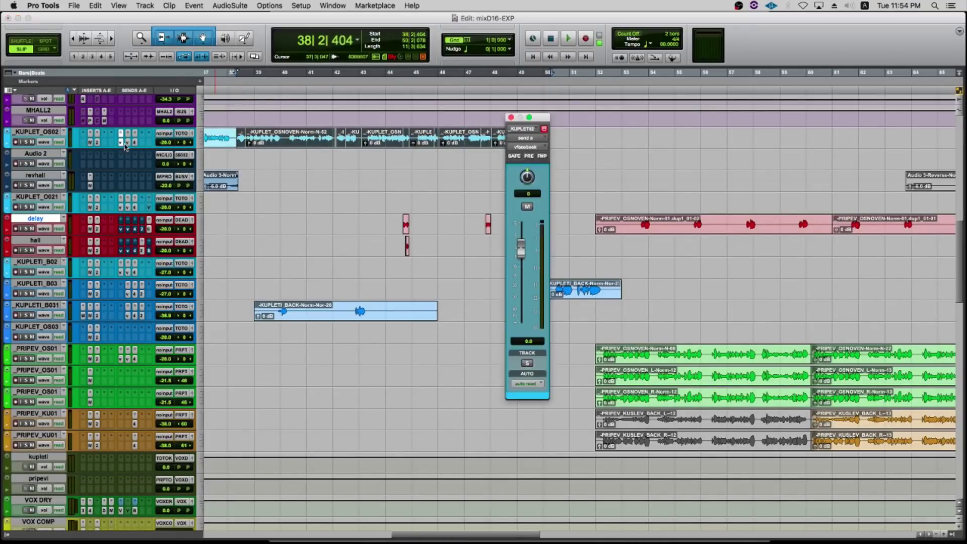
left_click(128, 143)
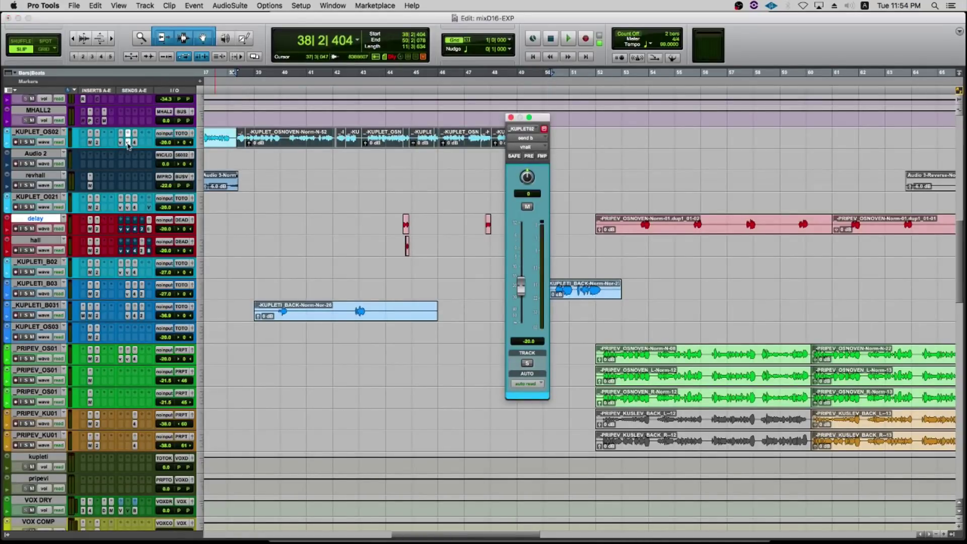
left_click(135, 142)
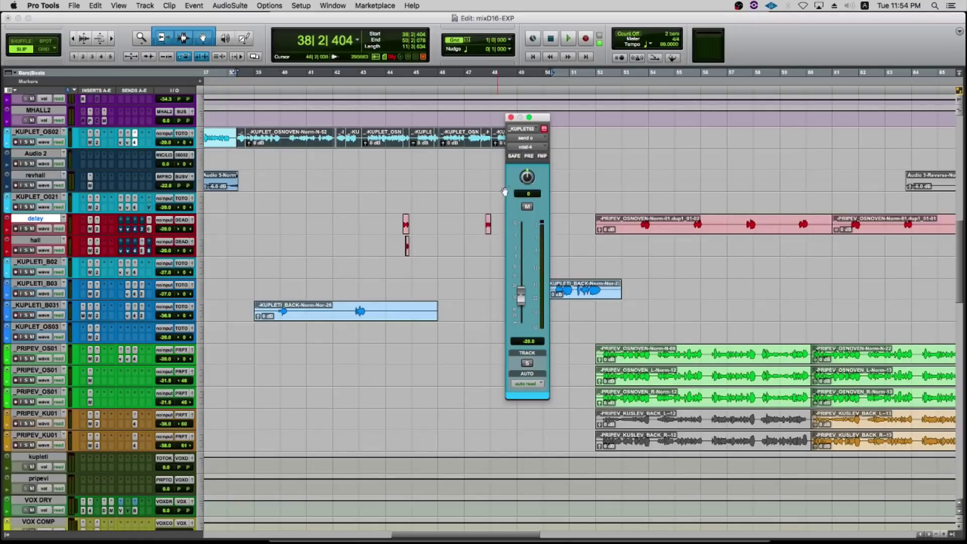
left_click_drag(523, 125, 580, 144)
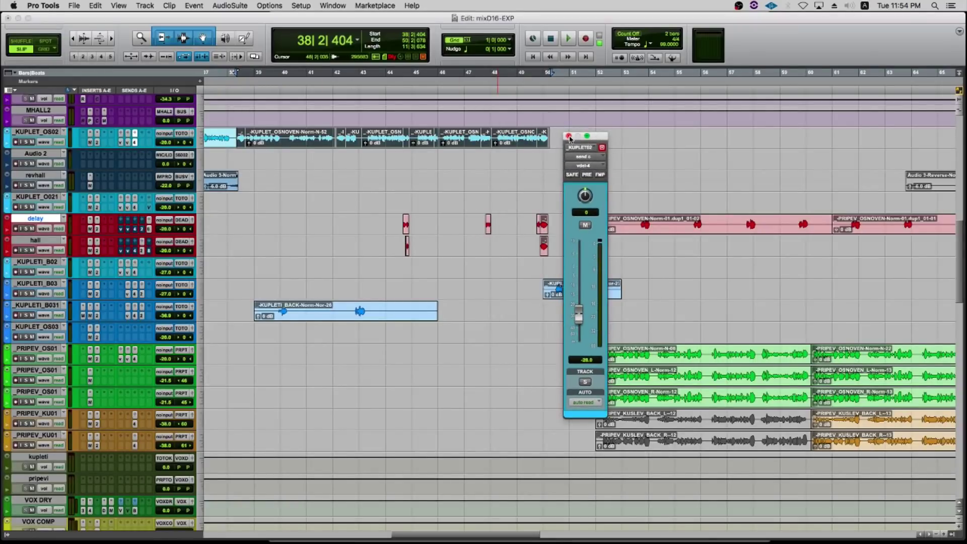
left_click(568, 136)
Select 50|1|818 to 52|1|347 on _KUPLETI_B02, above the backing vocal clip, and check sends B and D on _KUPLETI_B03.
left_click(493, 209)
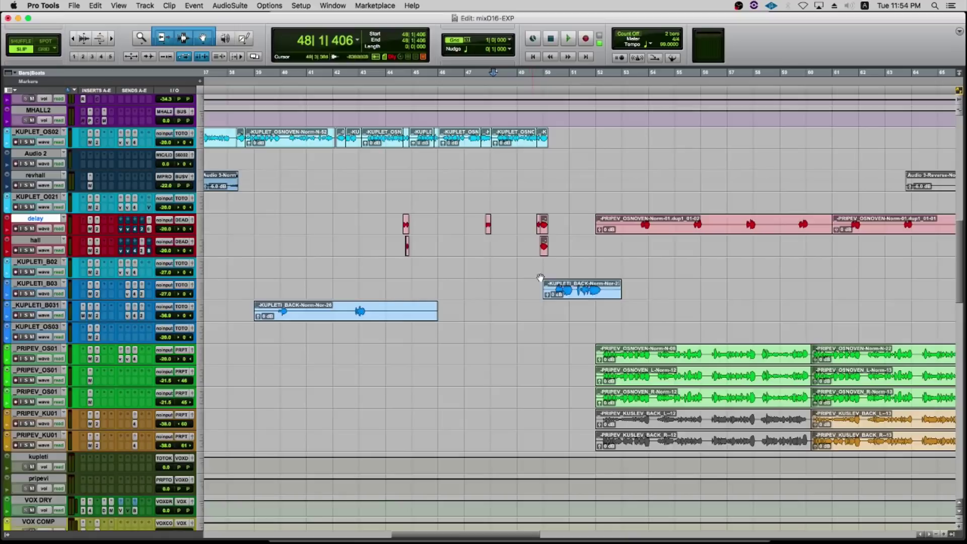
left_click_drag(546, 275, 598, 272)
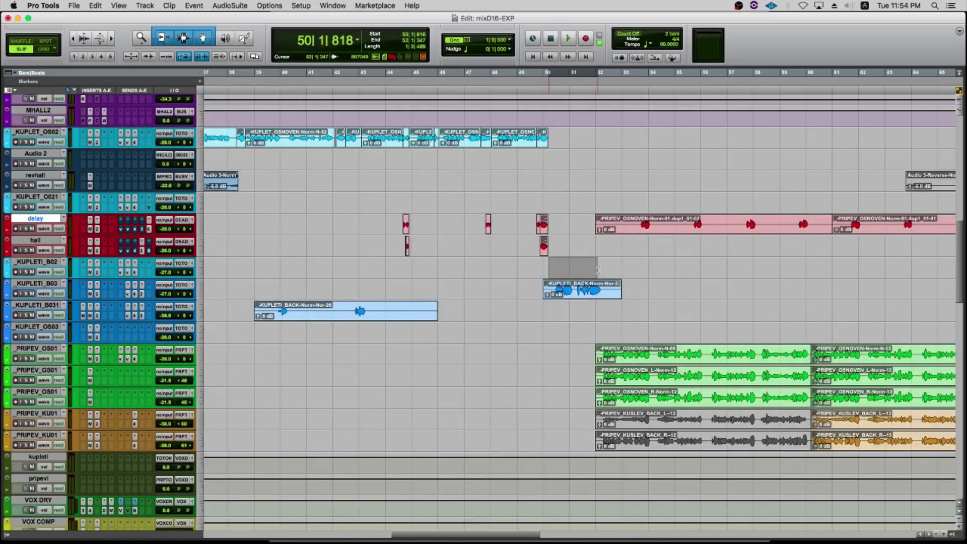
left_click(128, 295)
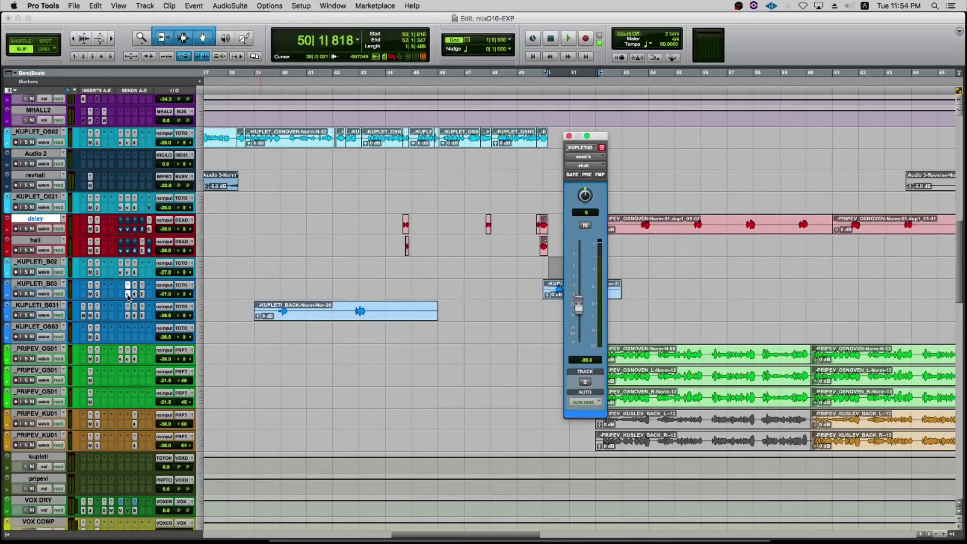
left_click(128, 295)
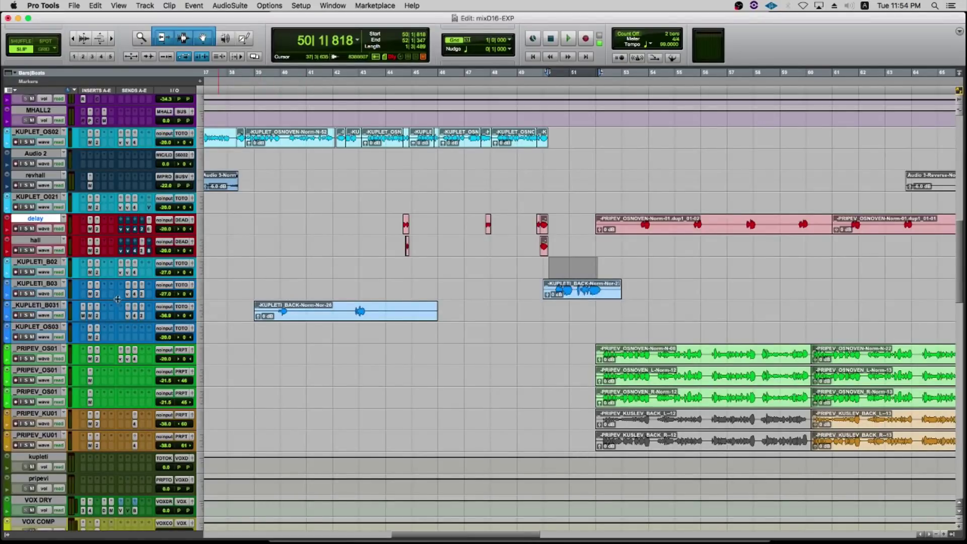
left_click(143, 296)
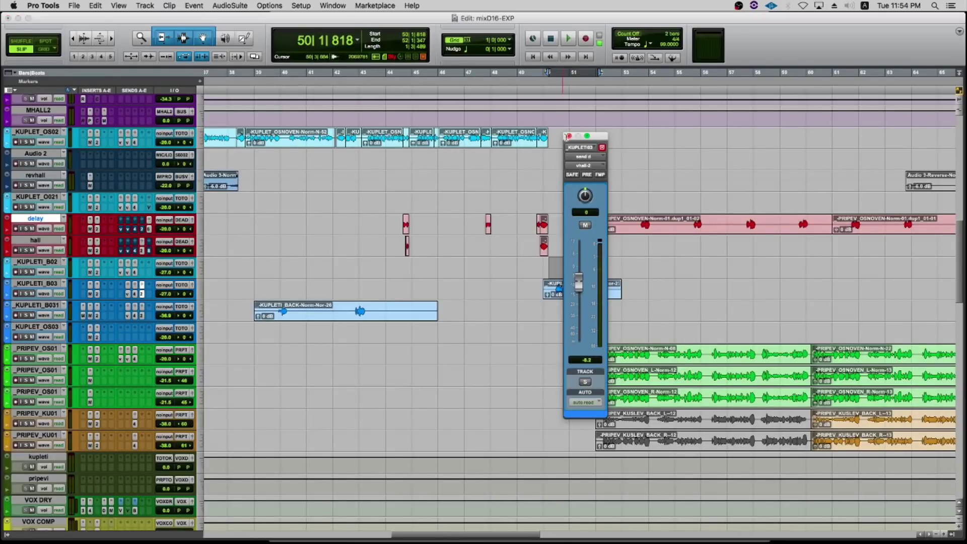
left_click(568, 136)
Place the playback position at 52|4|409 and examine the vocal and delay clips around the chorus entry and across the song.
scroll(557, 253, "right", 10)
scroll(557, 253, "left", 9)
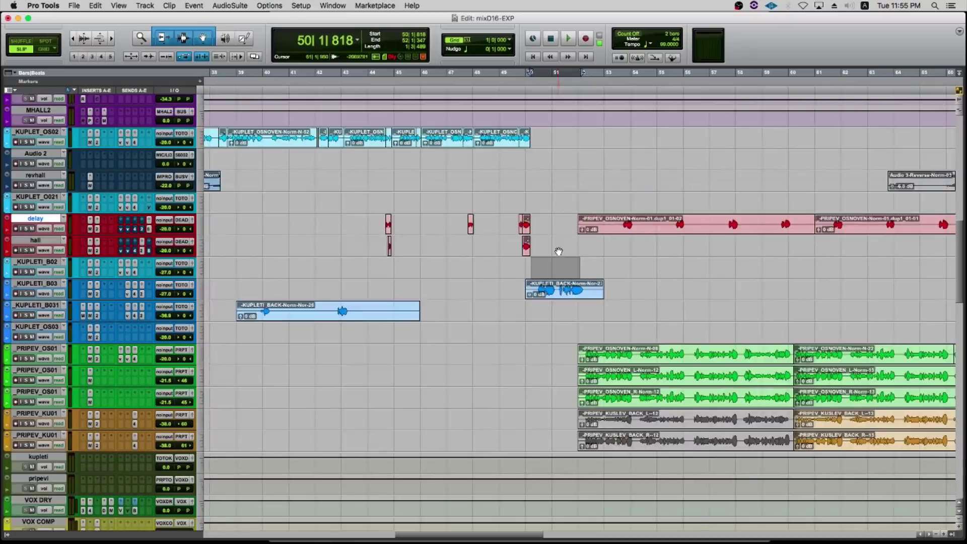
scroll(592, 257, "right", 10)
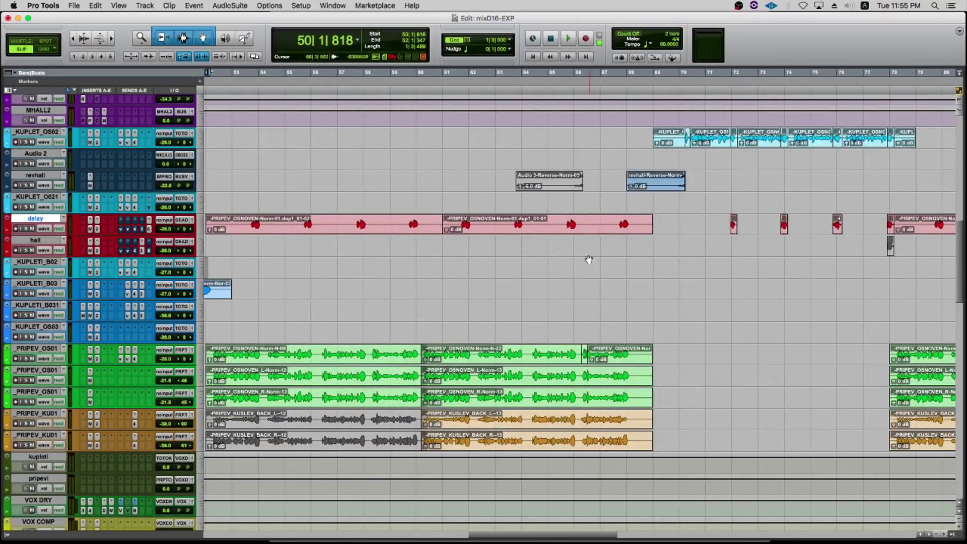
scroll(580, 255, "left", 8)
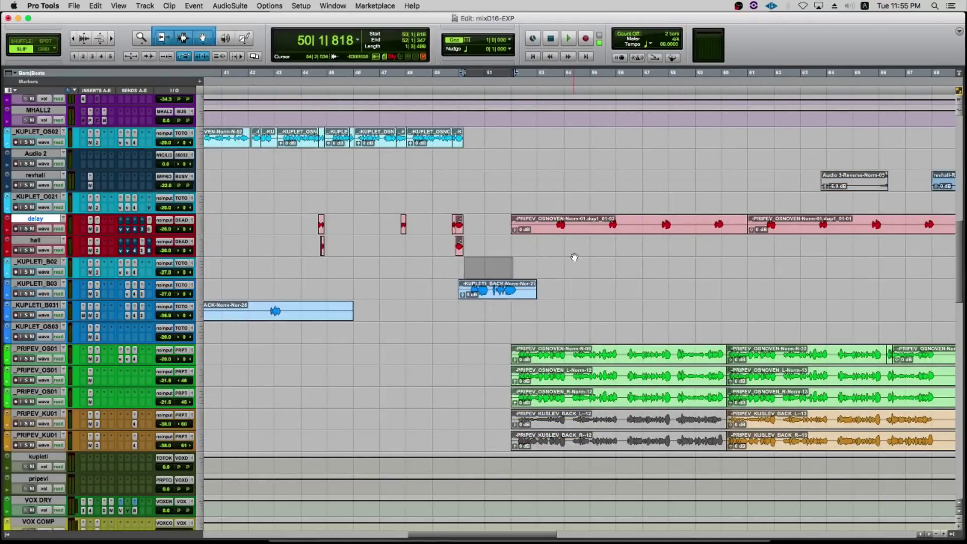
left_click(533, 261)
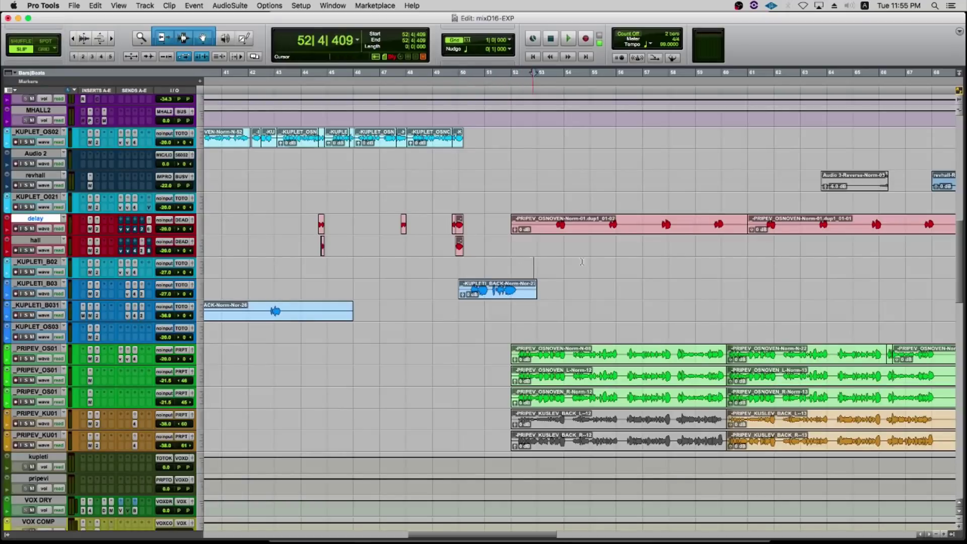
key("t")
scroll(579, 263, "right", 20)
scroll(578, 265, "left", 20)
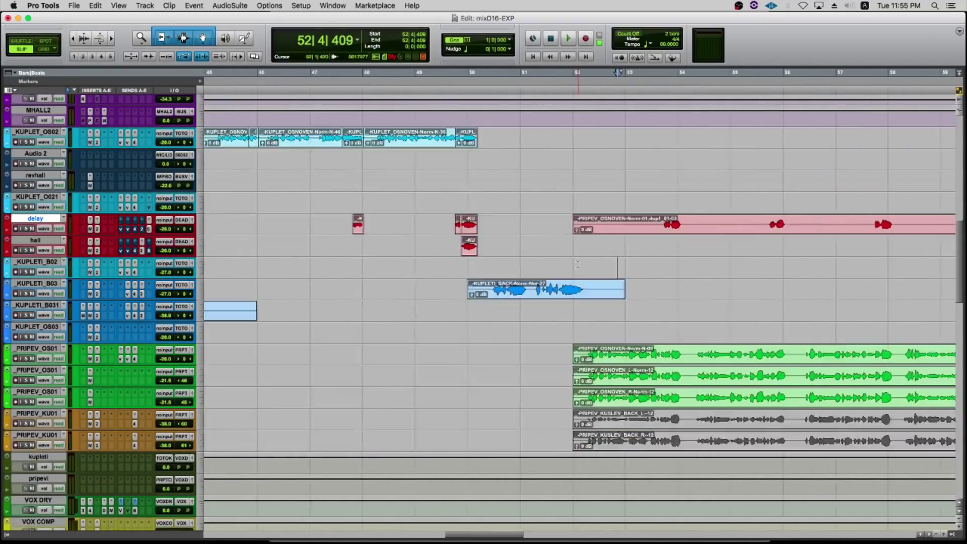
scroll(577, 264, "left", 5)
scroll(577, 265, "up", 2)
key("r")
key("r")
scroll(571, 263, "left", 10)
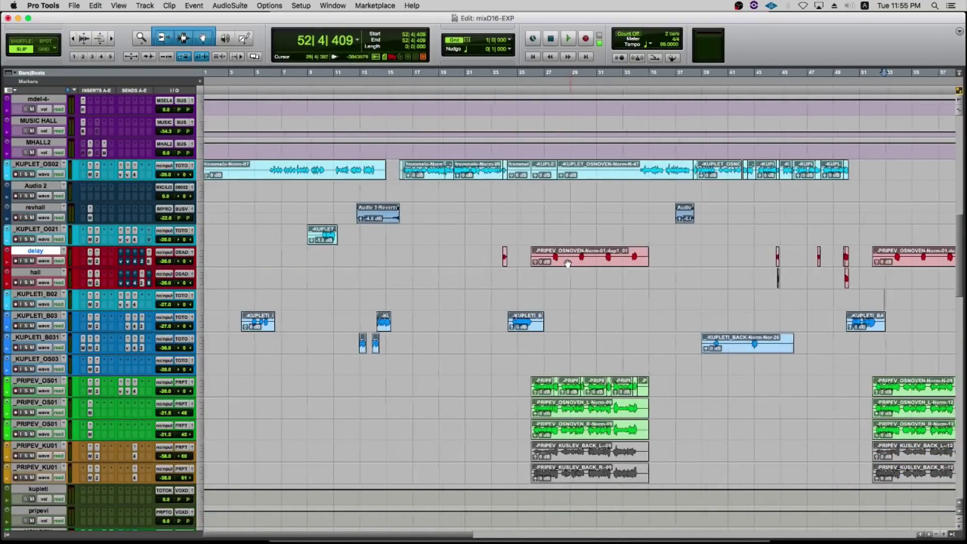
scroll(566, 263, "right", 20)
scroll(564, 263, "left", 20)
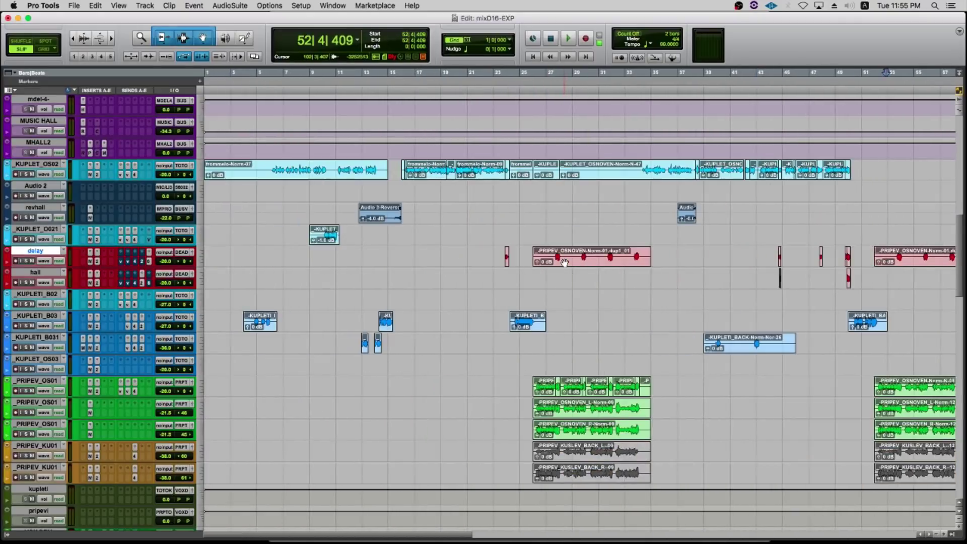
Examine the inserts and sends of the verse, delay, hall and chorus vocal channels in the Mix window.
key("super+equal")
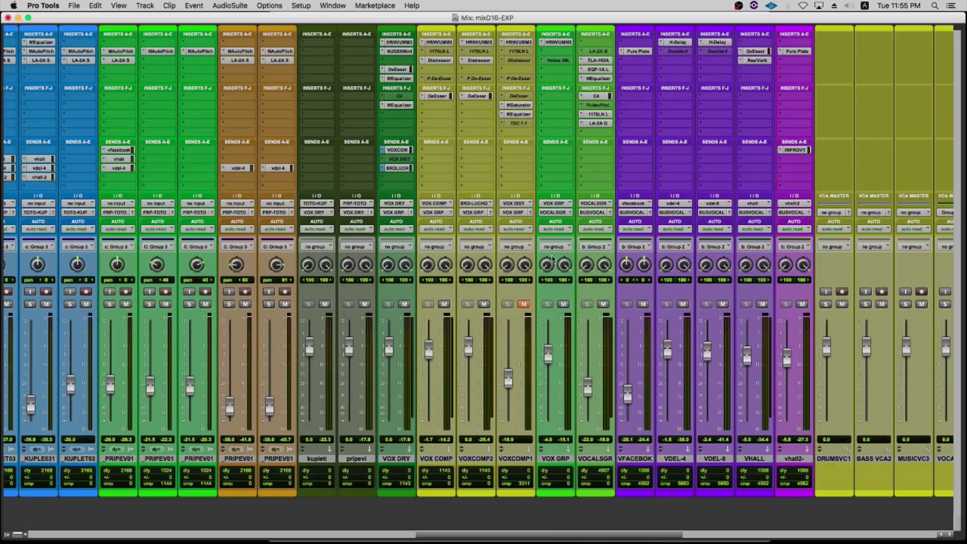
scroll(545, 260, "left", 15)
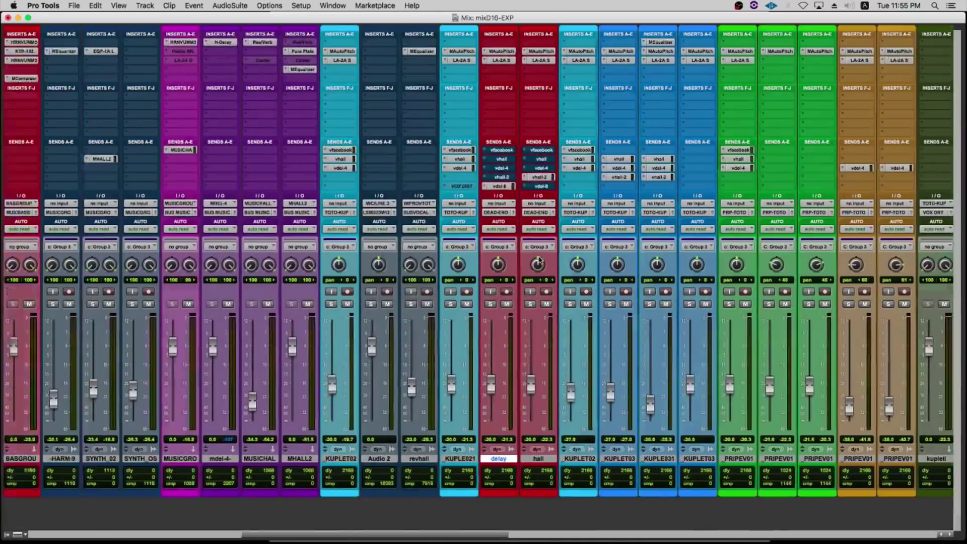
scroll(539, 260, "right", 5)
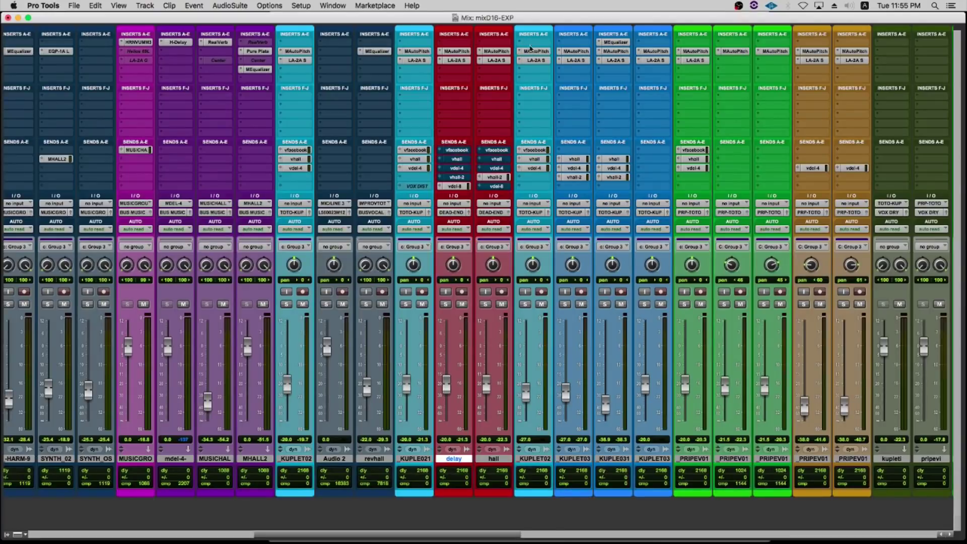
key("super+equal")
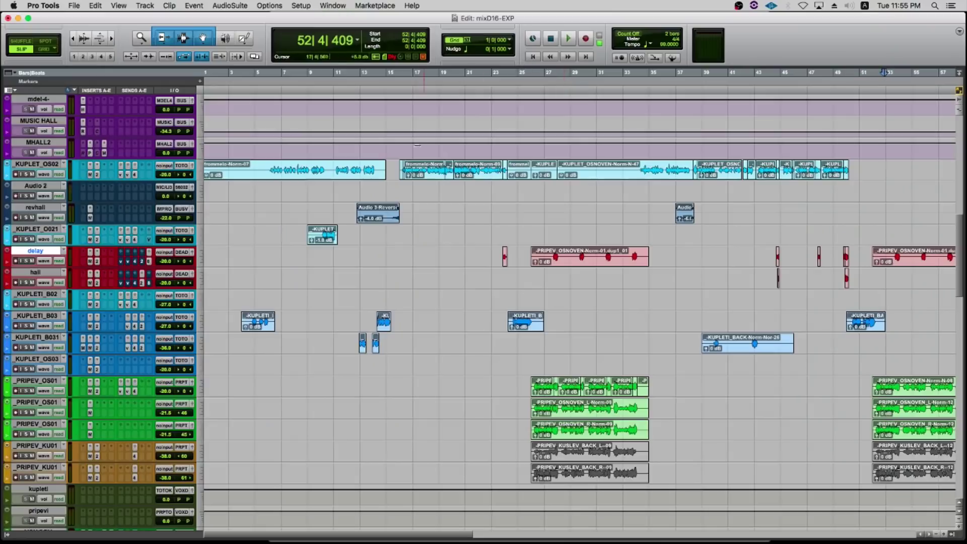
left_click(269, 152)
key("super+equal")
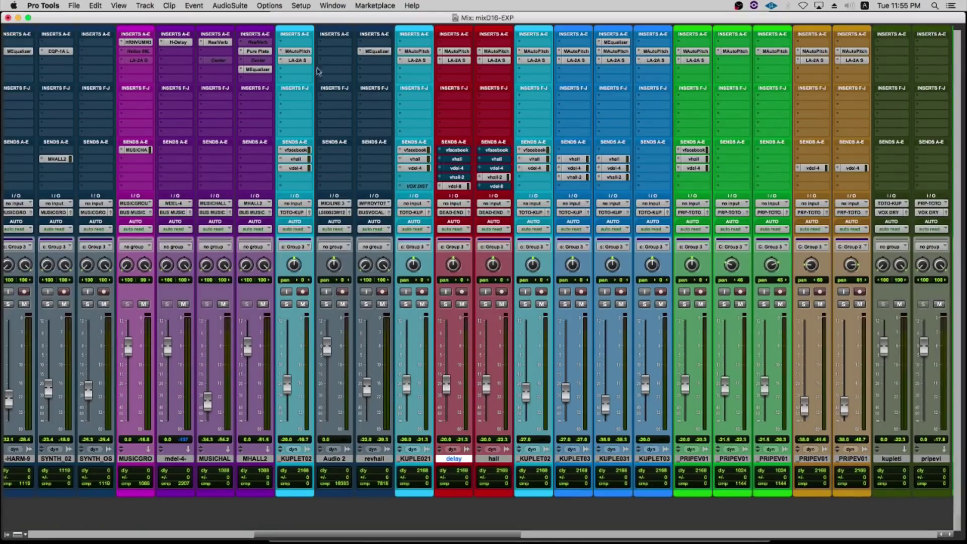
Inspect the Teletronix LA-2A compressor settings on the _KUPLET_OS02 verse vocal channel.
left_click(302, 61)
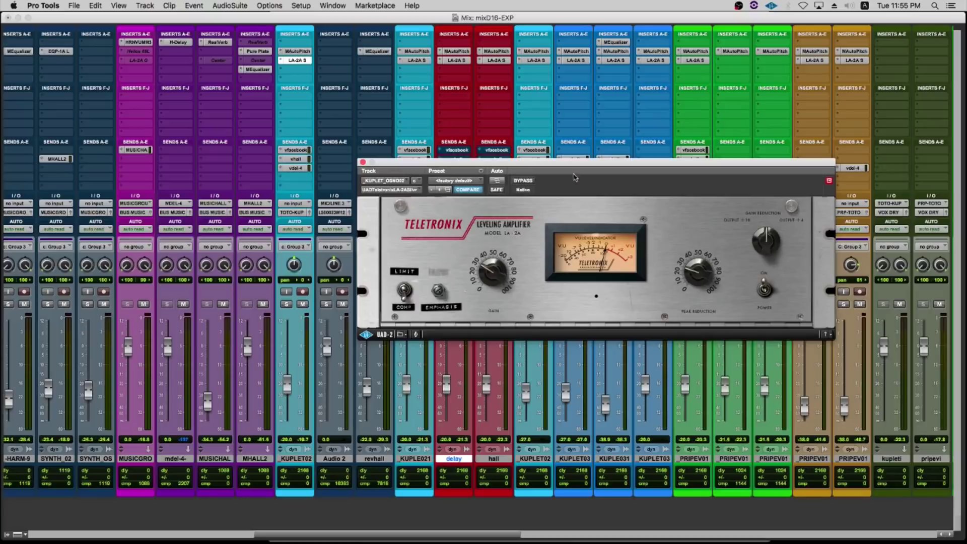
left_click_drag(579, 164, 424, 190)
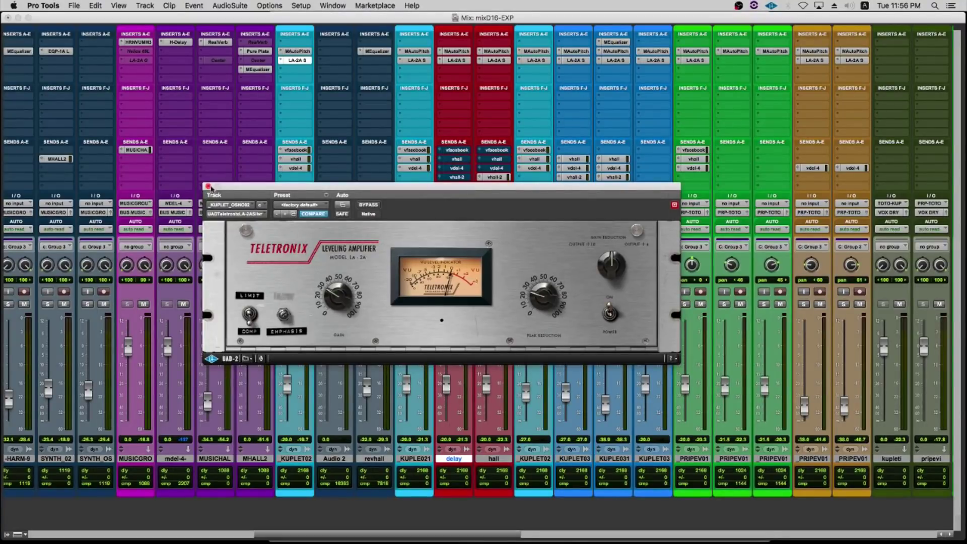
left_click(208, 187)
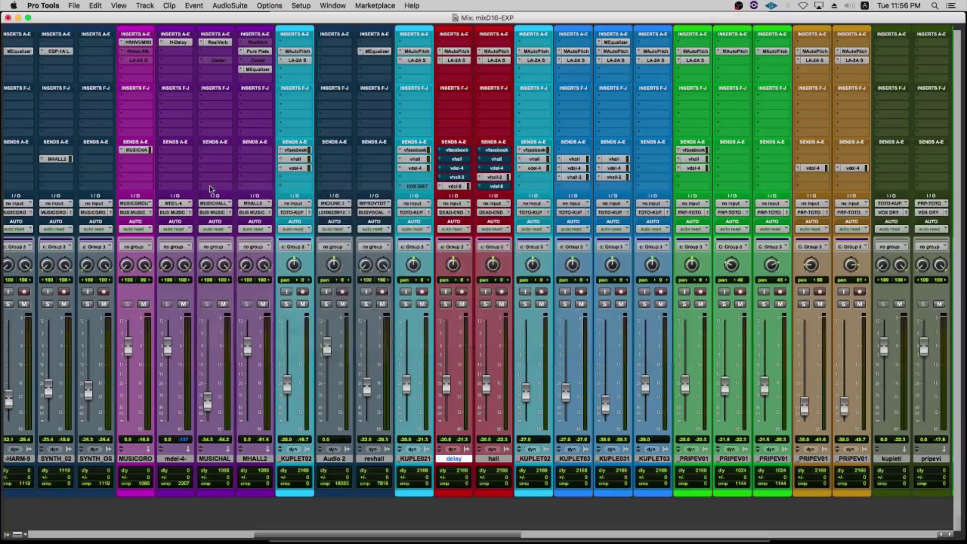
left_click(298, 60)
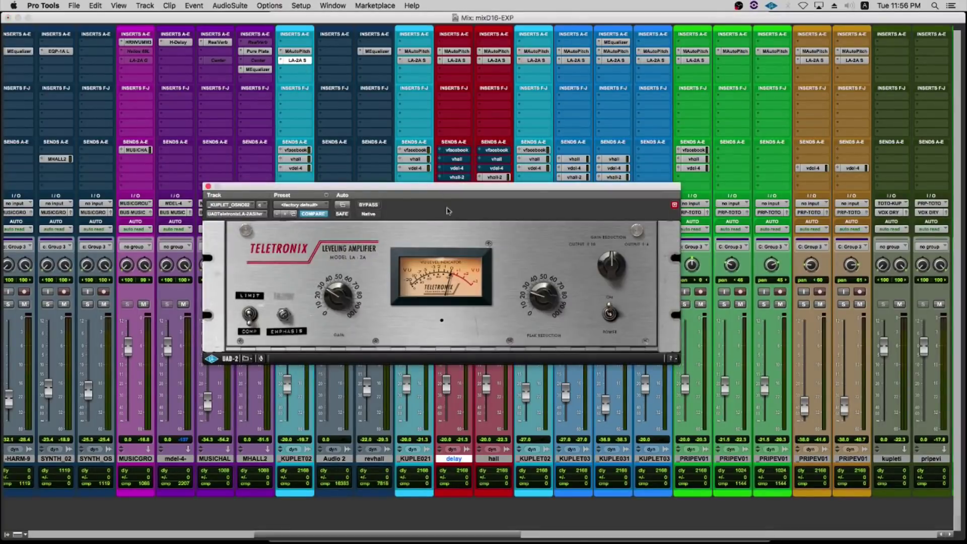
left_click(304, 63)
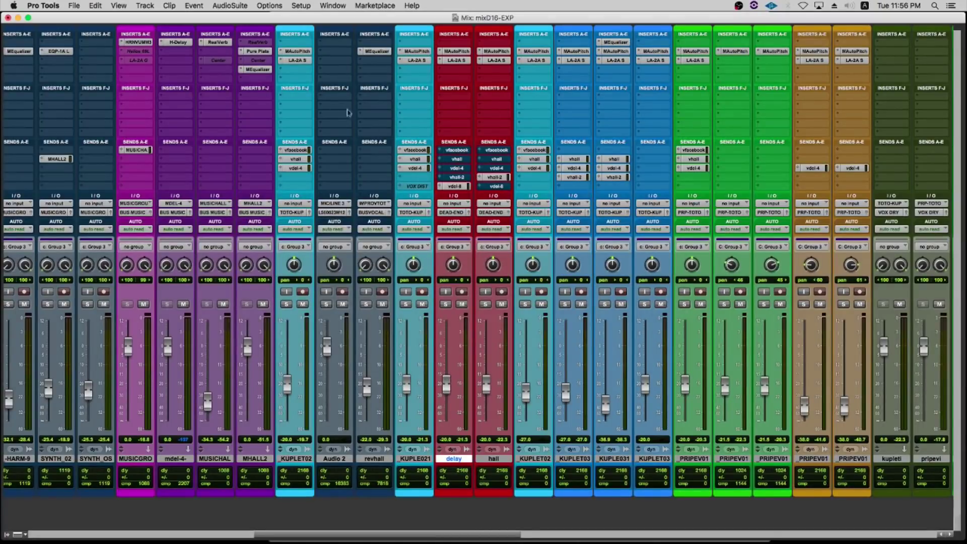
Insert the IK Multimedia TR5 White 2A (mono) compressor after the LA-2A on the _KUPLET_OS02 channel.
left_click(296, 70)
mouse_move(330, 91)
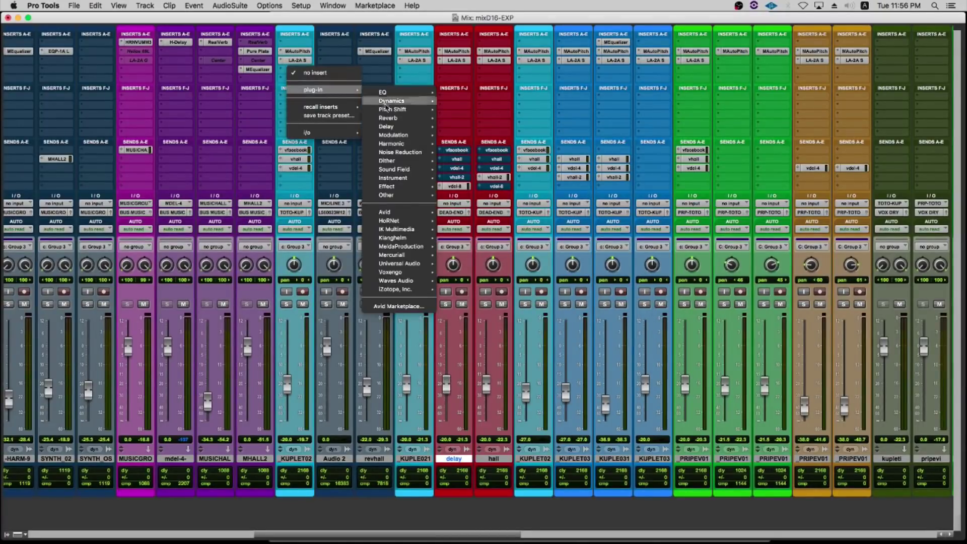
mouse_move(401, 230)
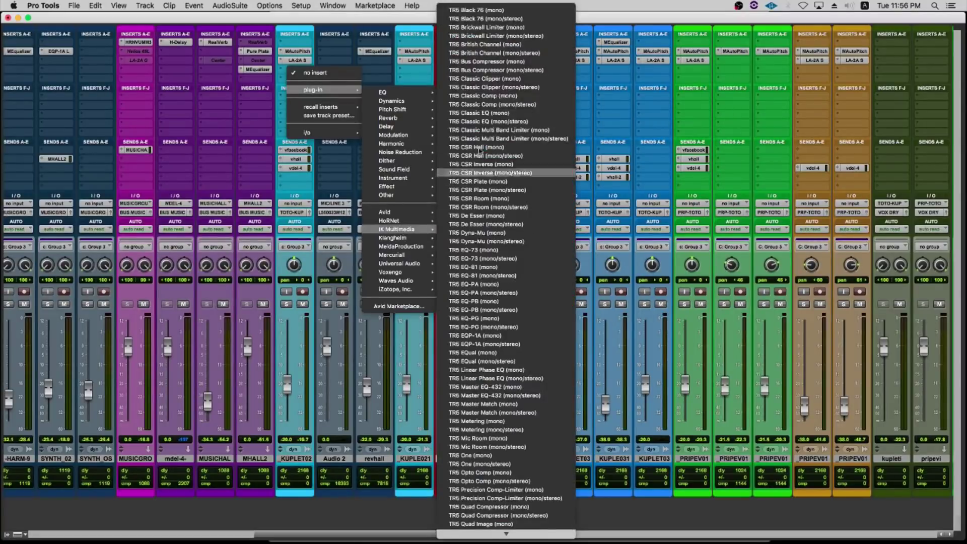
scroll(515, 431, "down", 3)
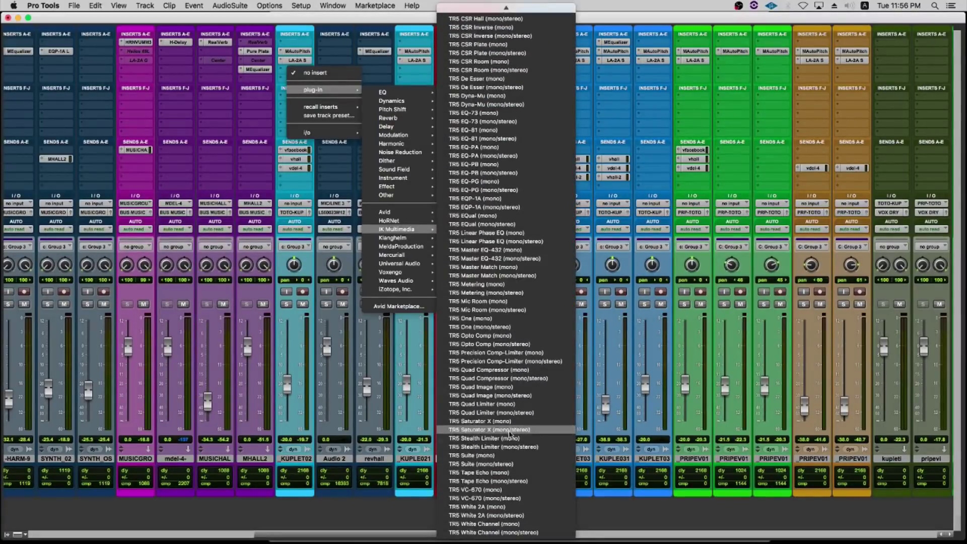
left_click(508, 508)
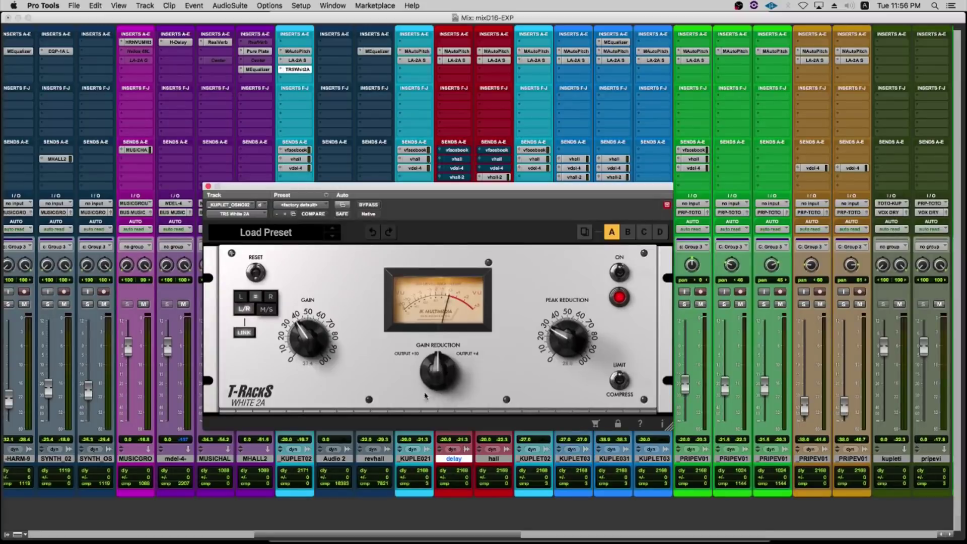
Switch the White 2A compressor to M/S mode and close its plug-in window.
left_click(265, 310)
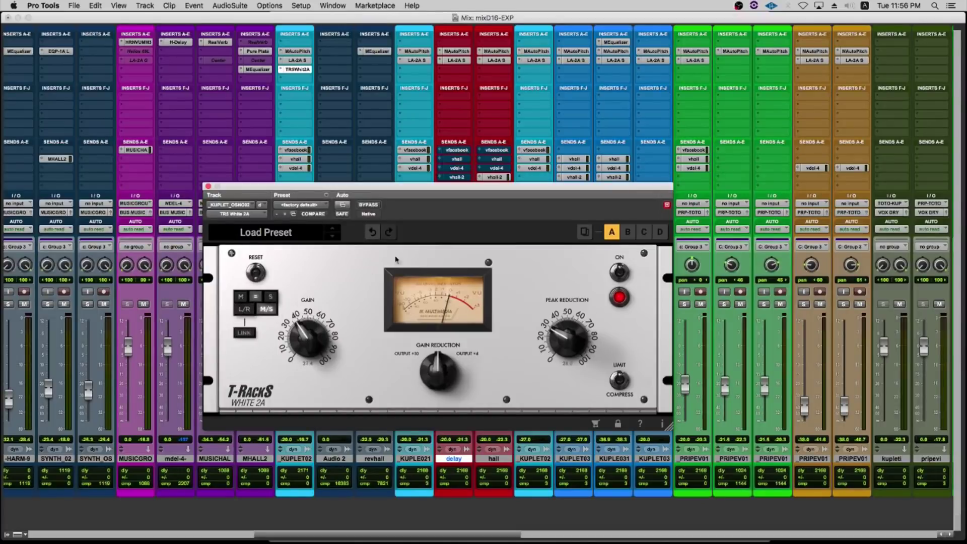
left_click_drag(403, 188, 499, 211)
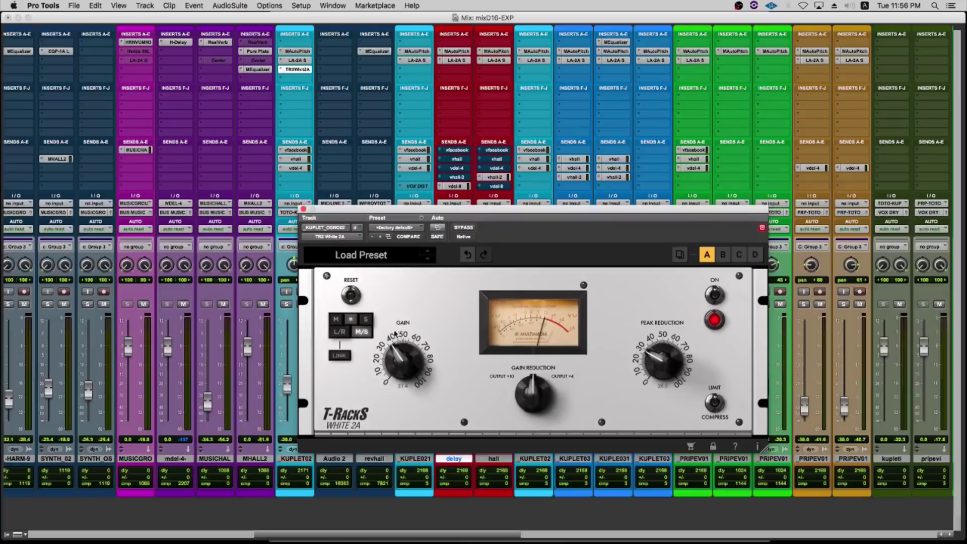
left_click(304, 209)
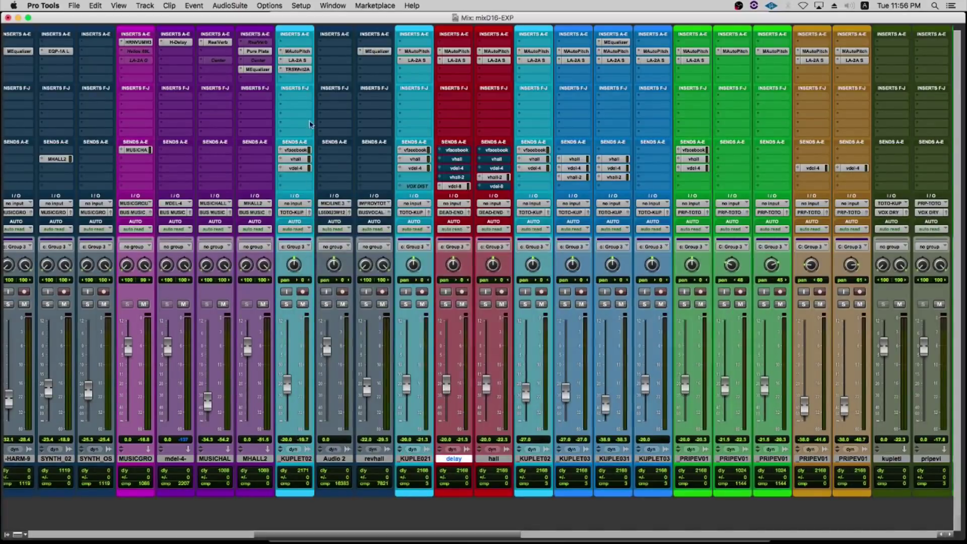
Make the White 2A compressor insert inactive on the _KUPLET_OS02 channel.
right_click(298, 71)
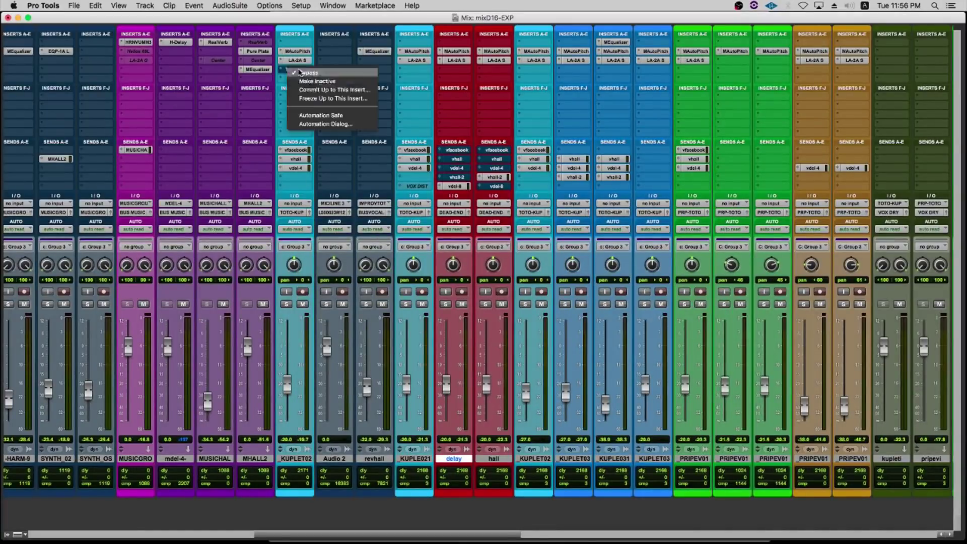
left_click(317, 80)
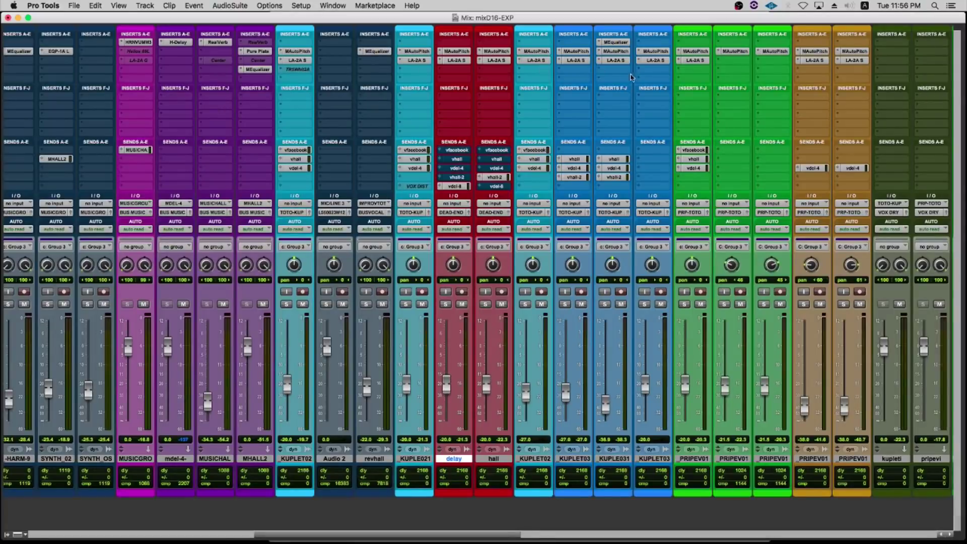
scroll(599, 71, "right", 3)
Play the verse from about bar 6 and compare the _KUPLET_OS02 vocal with MAutoPitch bypassed and active.
key("super+equal")
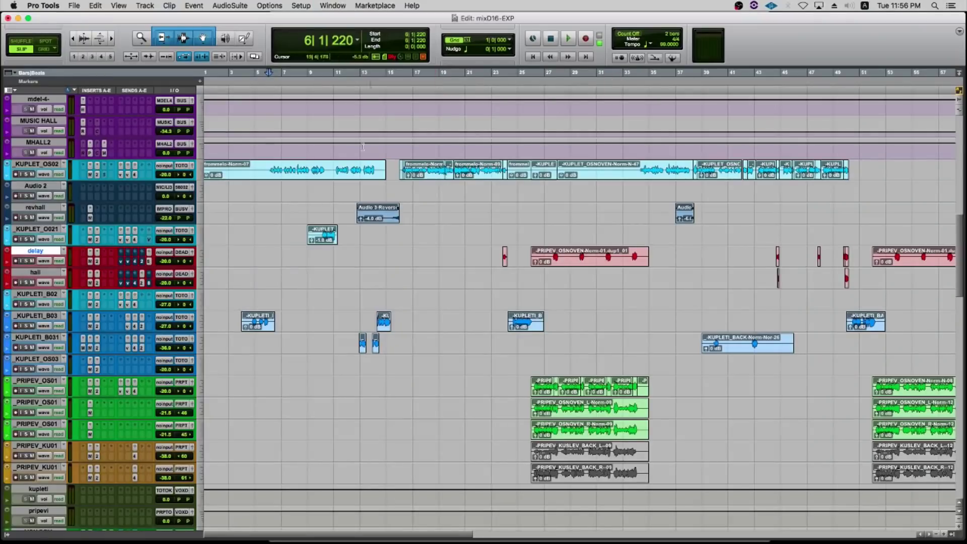
left_click(270, 151)
key("super+equal")
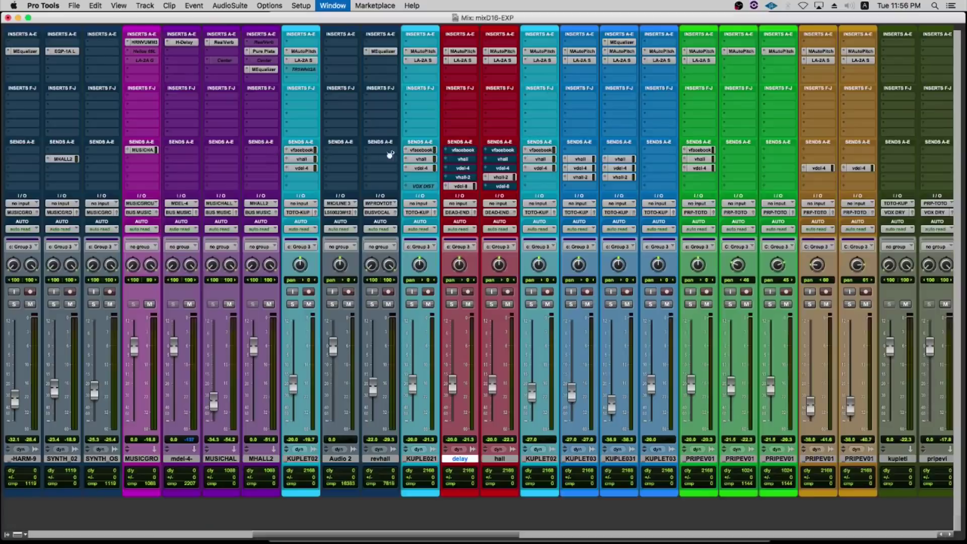
left_click(302, 52)
left_click_drag(503, 215, 466, 195)
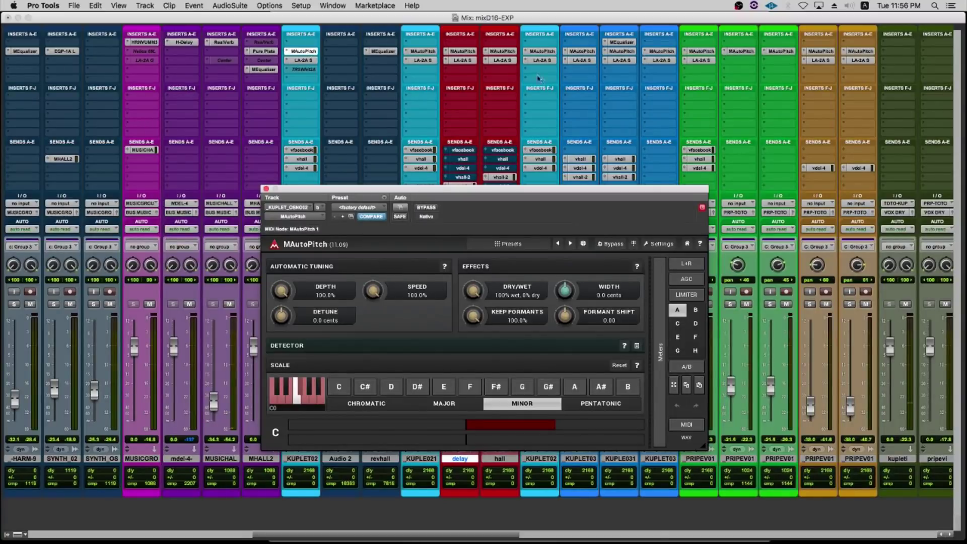
key("alt+super+b")
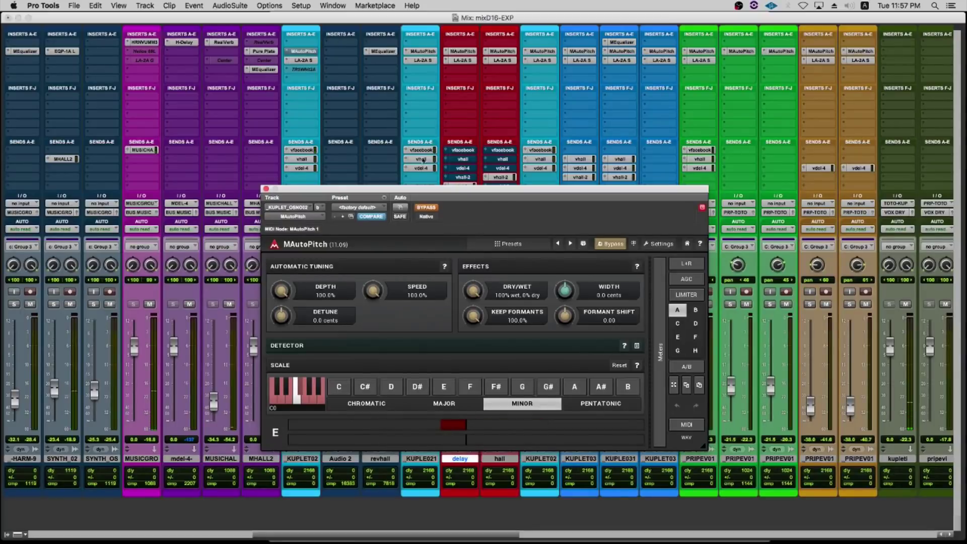
left_click(304, 51, "super")
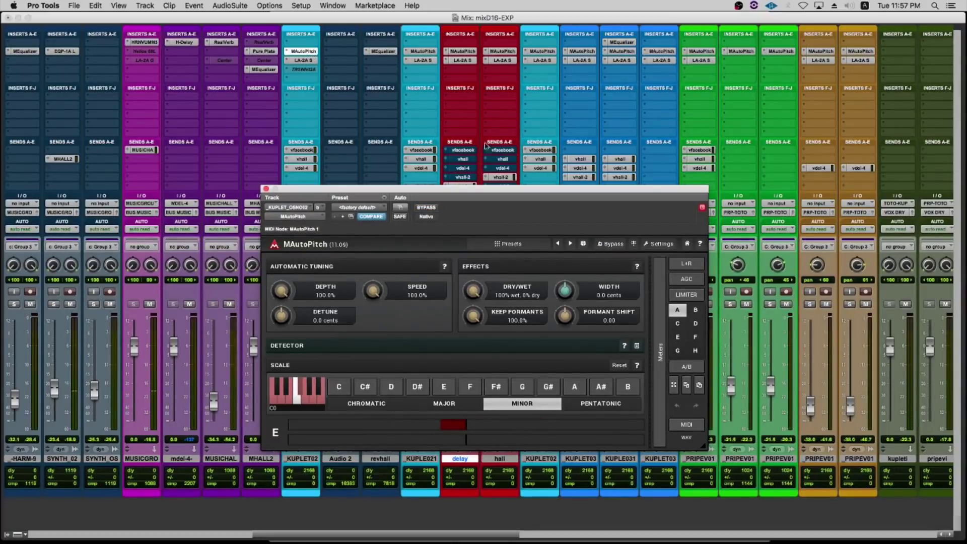
left_click(266, 189)
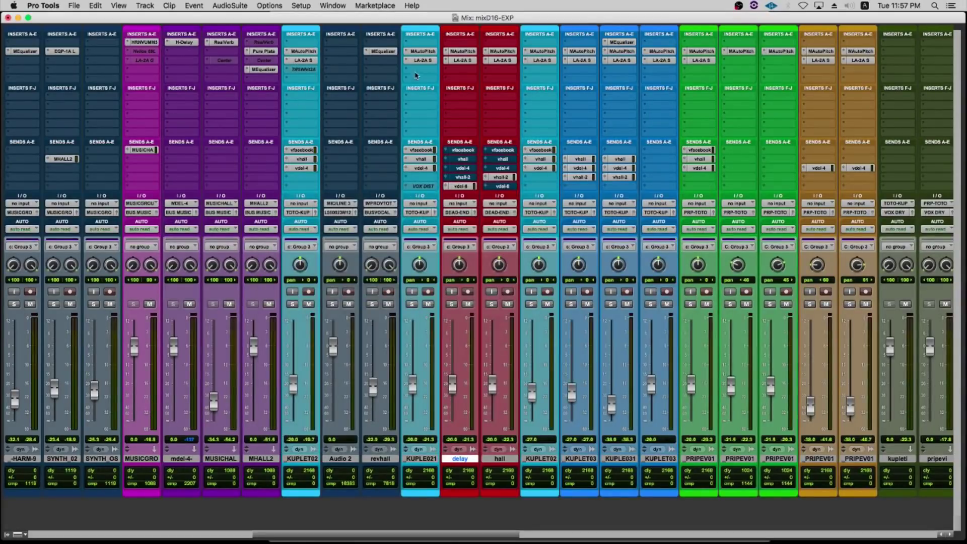
Play the verse from about bar 16 and locate the later chorus vocal clips in the Edit window.
key("super+equal")
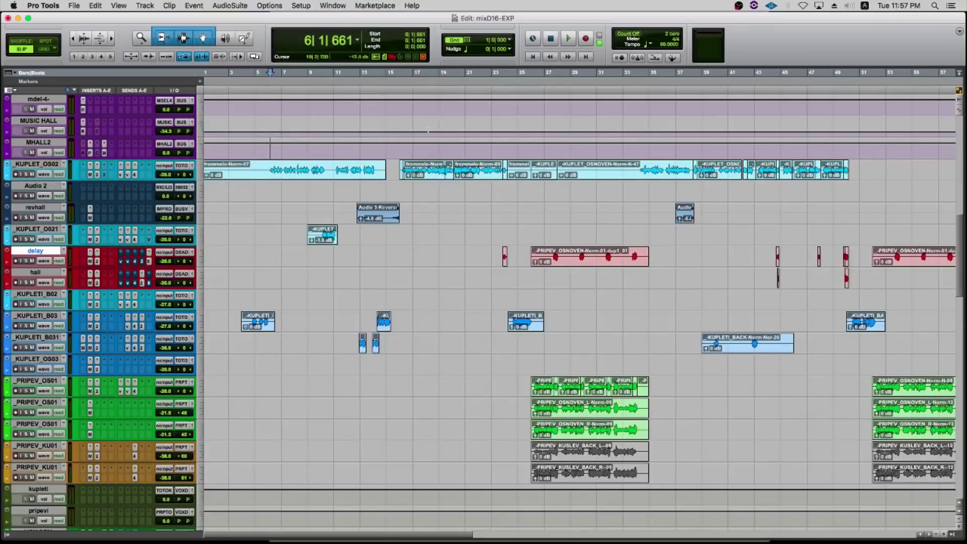
left_click(406, 151)
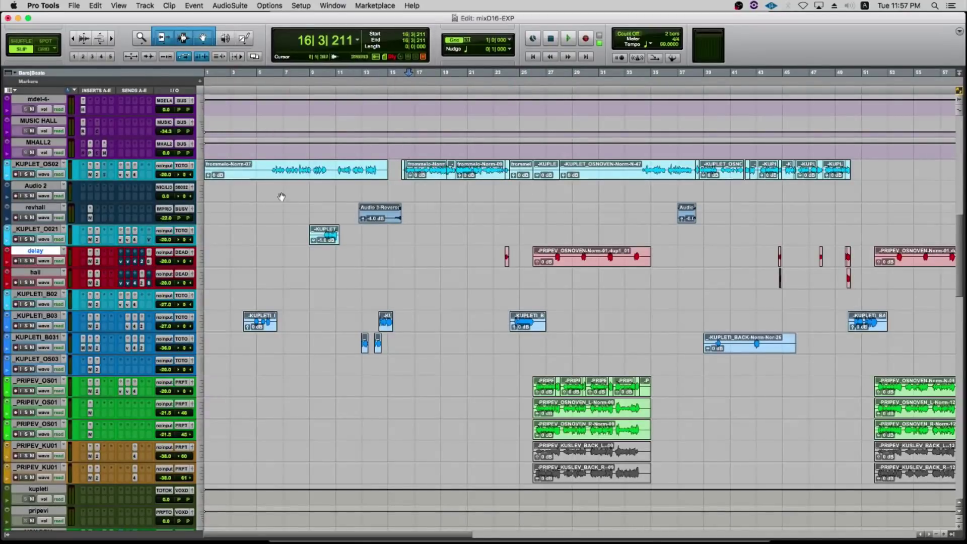
scroll(282, 198, "down", 6)
key("super+equal")
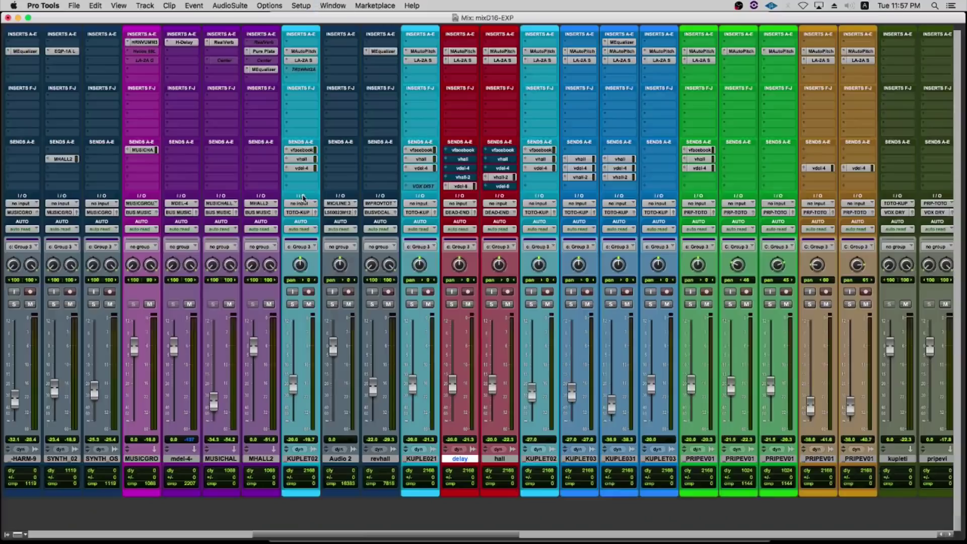
key("super+equal")
scroll(640, 220, "right", 5)
scroll(640, 220, "right", 10)
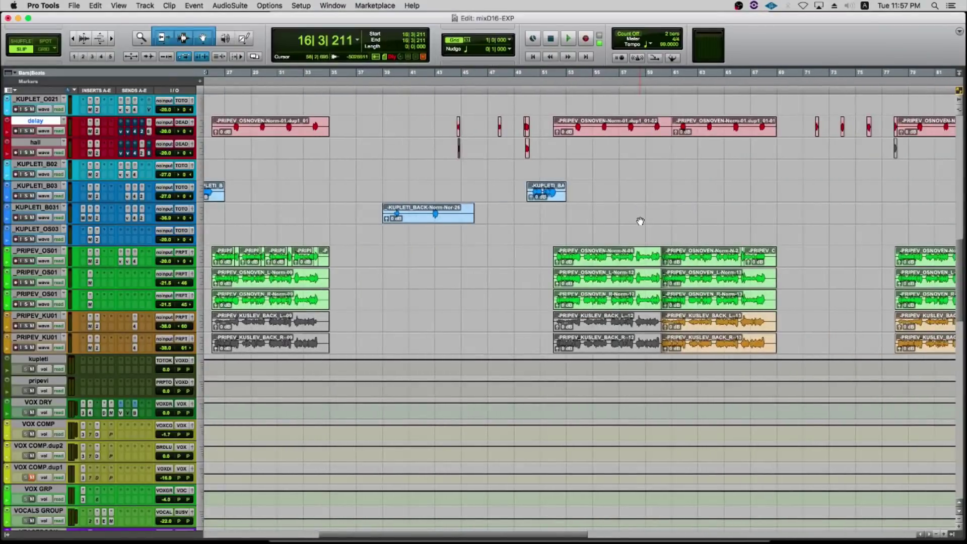
Check the inserts on the upper _PRIPEV_KU01 chorus backing track.
left_click(91, 328)
left_click(91, 328)
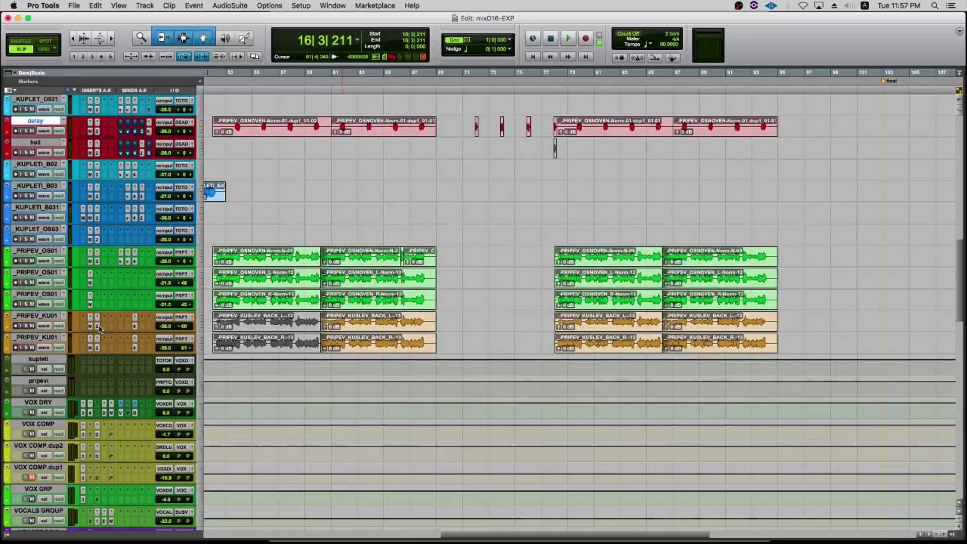
left_click(99, 327)
left_click(98, 327)
Select the three green _PRIPEV_OS01 chorus tracks and place the edit cursor at about bar 52.
left_click(36, 251)
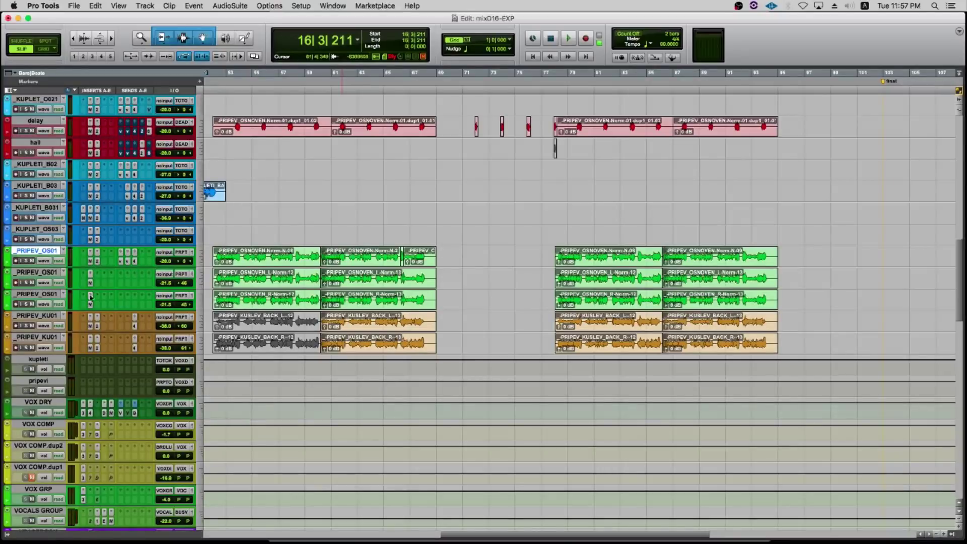
left_click(53, 276)
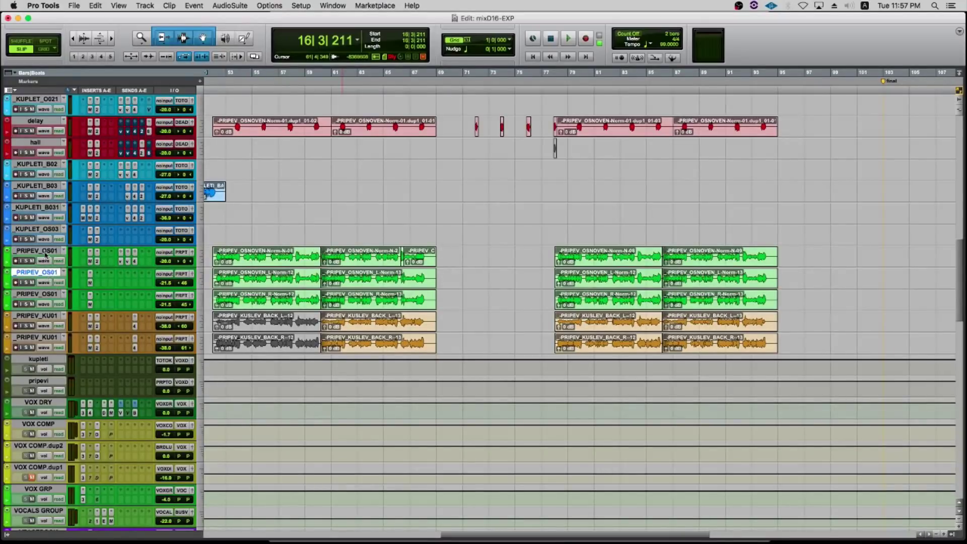
left_click(45, 255)
left_click(46, 297, "shift")
left_click(216, 231)
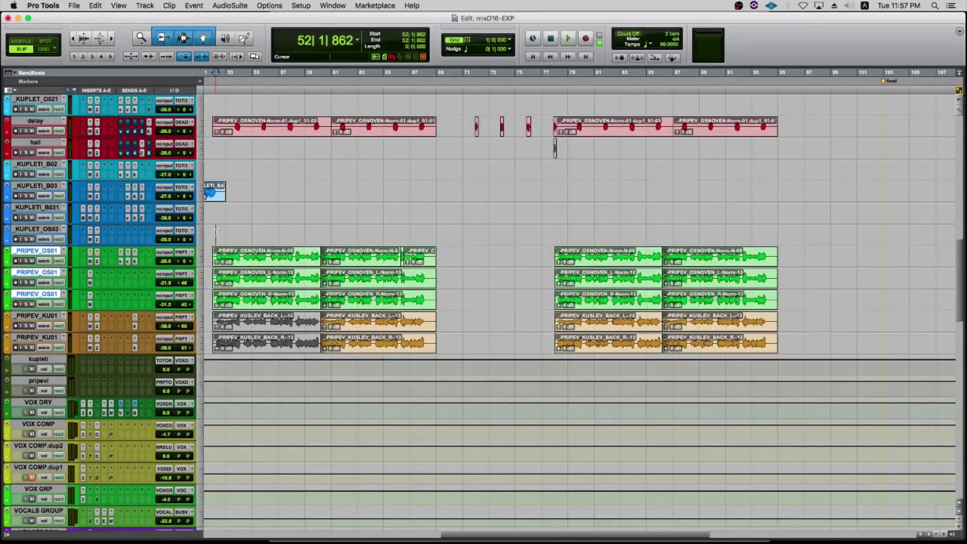
Review the chorus vocal channels in the Mix window and select the third green PRIPEV01 channel.
key("super+equal")
scroll(498, 291, "right", 3)
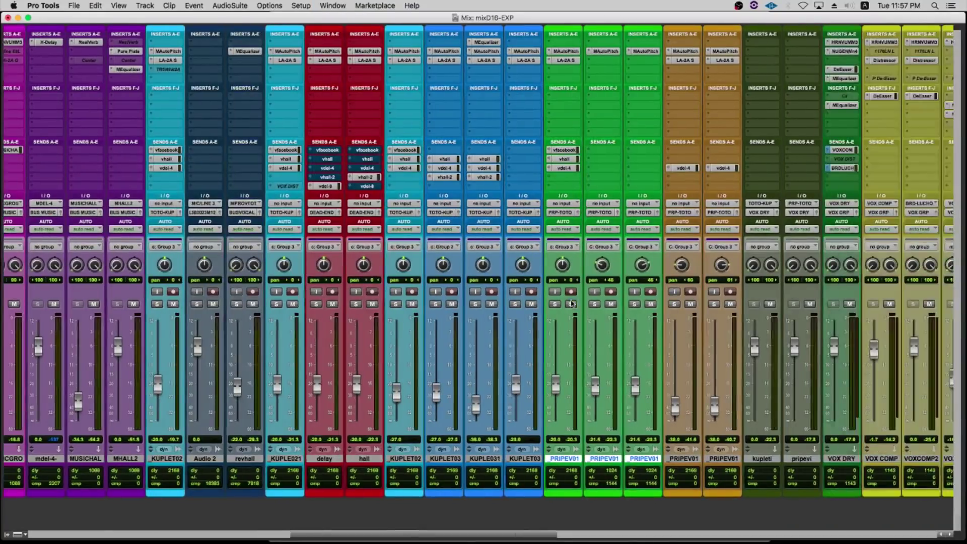
left_click(678, 459)
left_click(614, 459)
left_click(638, 459)
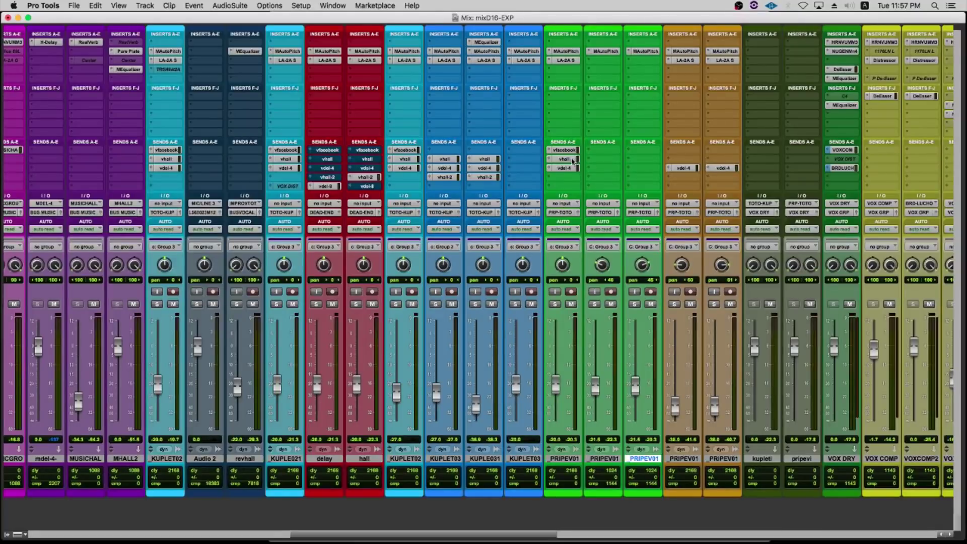
Play the chorus from just before bar 52 and examine its vocal channels in the Mix window.
key("super+equal")
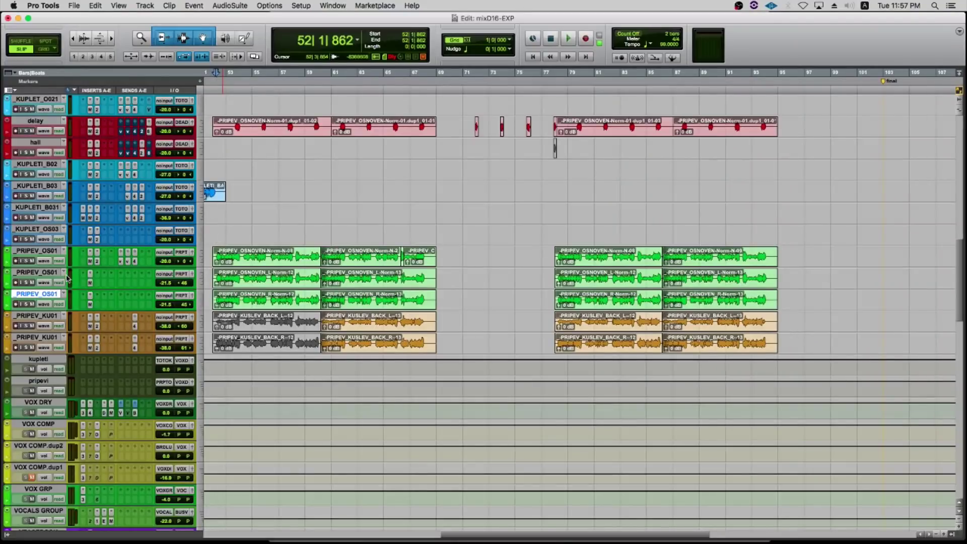
left_click(215, 231)
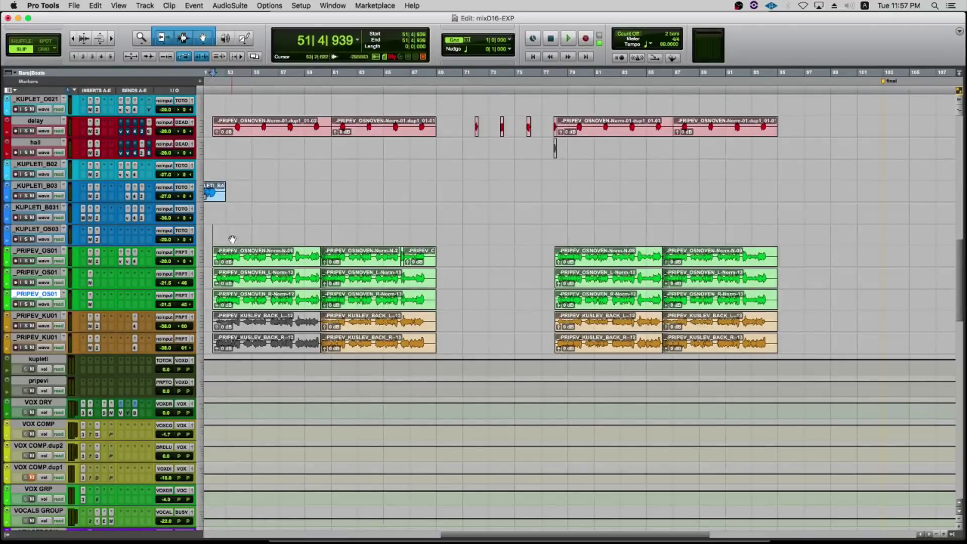
key("super+bracketright")
key("super+equal")
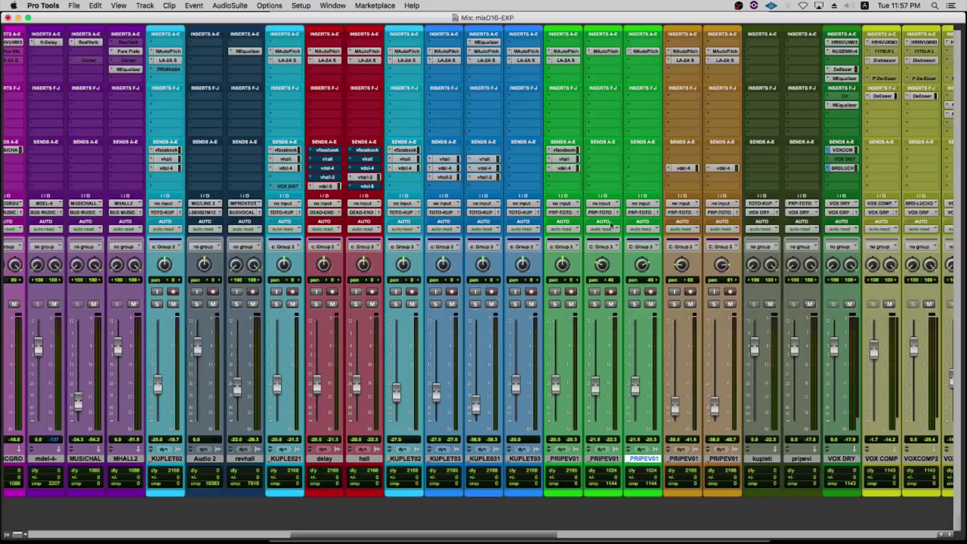
scroll(611, 225, "right", 3)
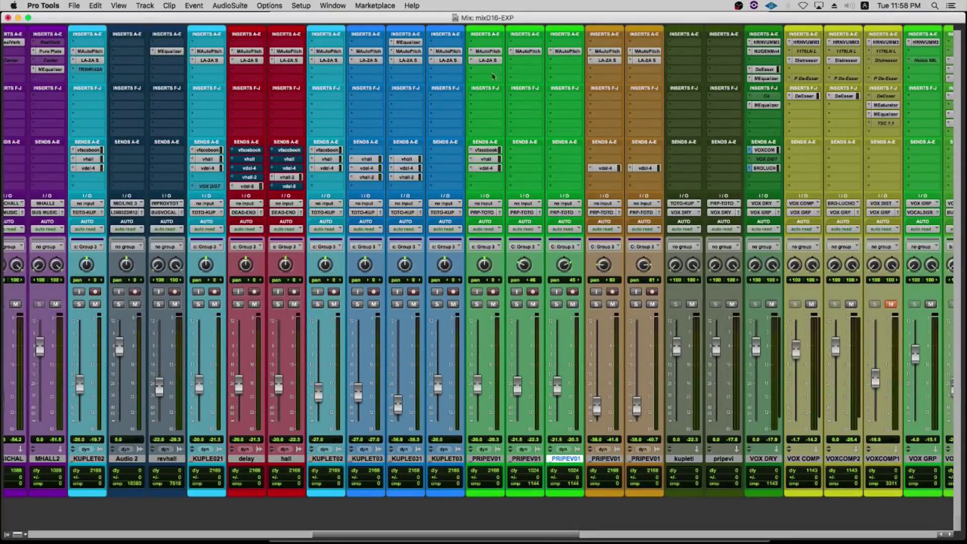
Bring the whole chorus into view in the Edit window and set the playback start just before bar 52 again.
key("super+equal")
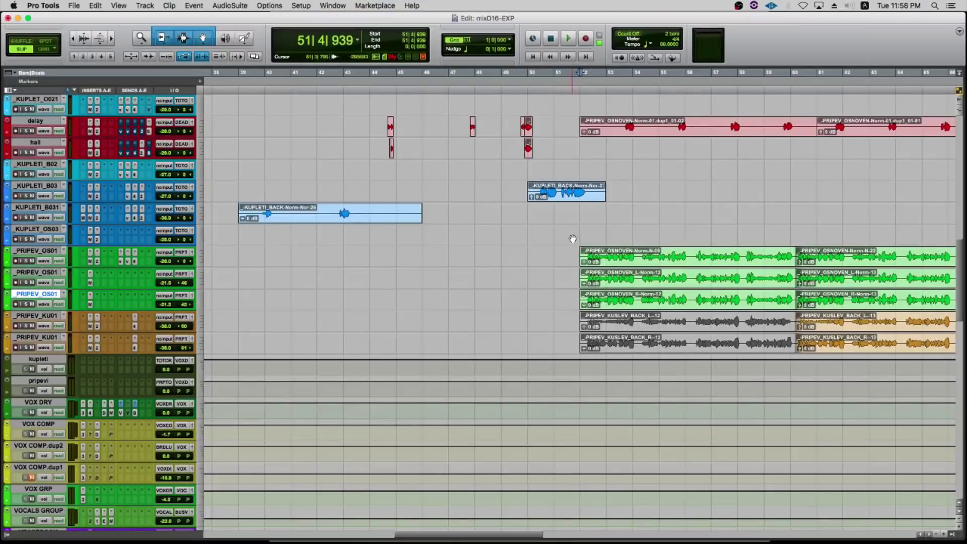
left_click_drag(577, 233, 872, 235)
left_click(440, 234)
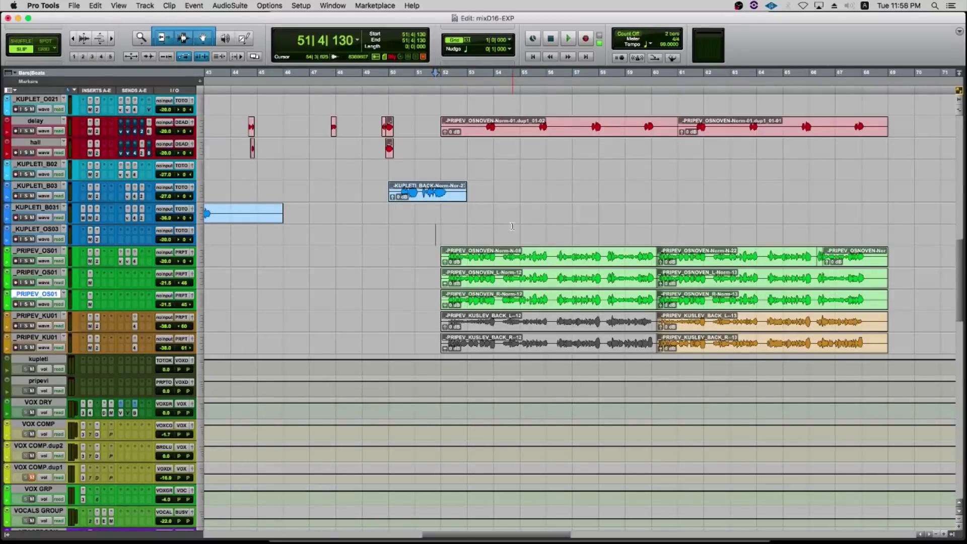
Select both orange PRIPEV01 chorus backing channels in the Mix window.
key("super+equal")
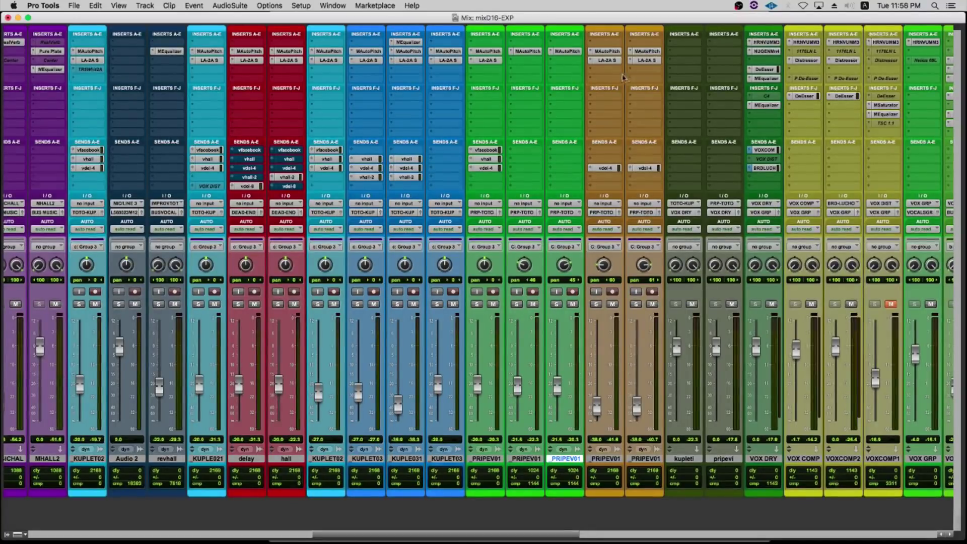
scroll(615, 84, "right", 3)
left_click(538, 460)
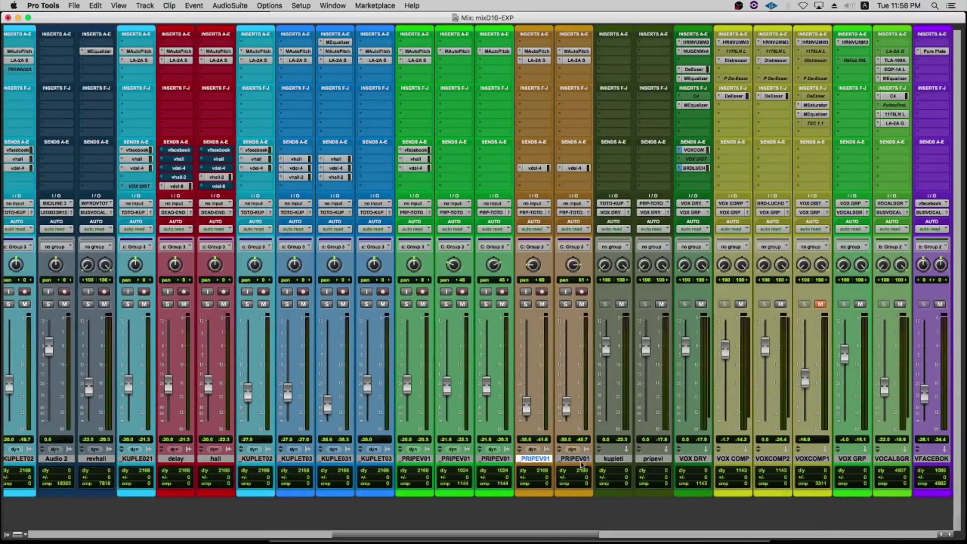
left_click(574, 459, "shift")
Inspect the Teletronix LA-2A settings on the first orange chorus backing channel and close the plug-in window.
left_click(536, 62)
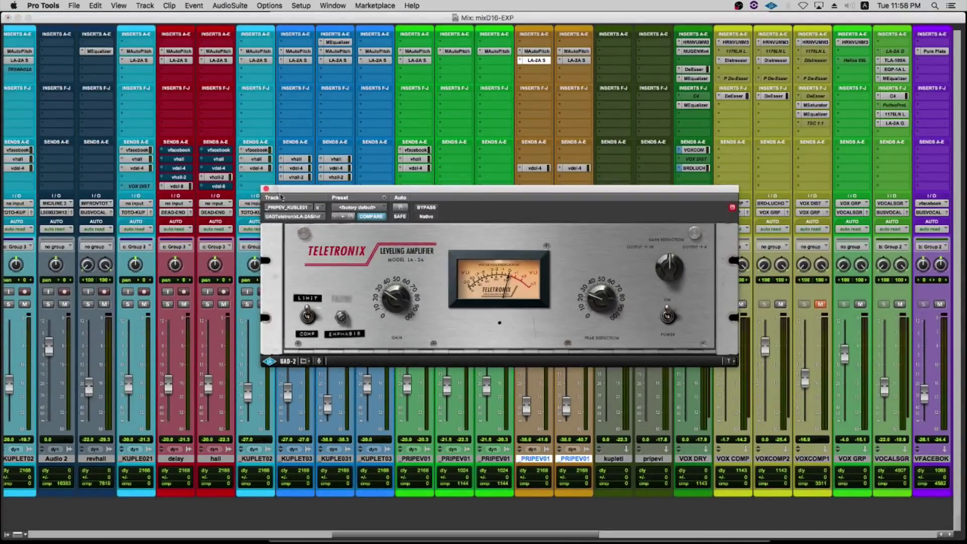
left_click(266, 189)
left_click(546, 61)
left_click_drag(491, 192, 475, 224)
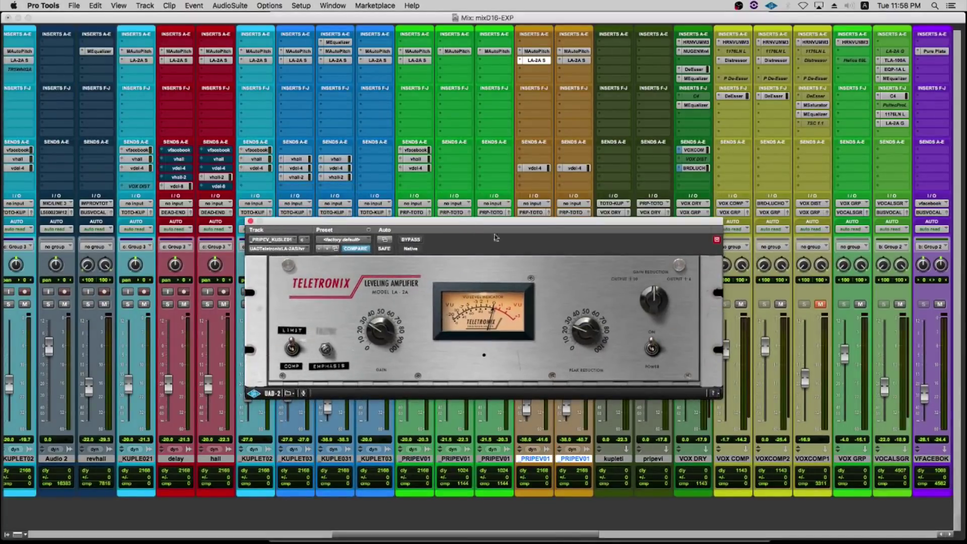
left_click(250, 221)
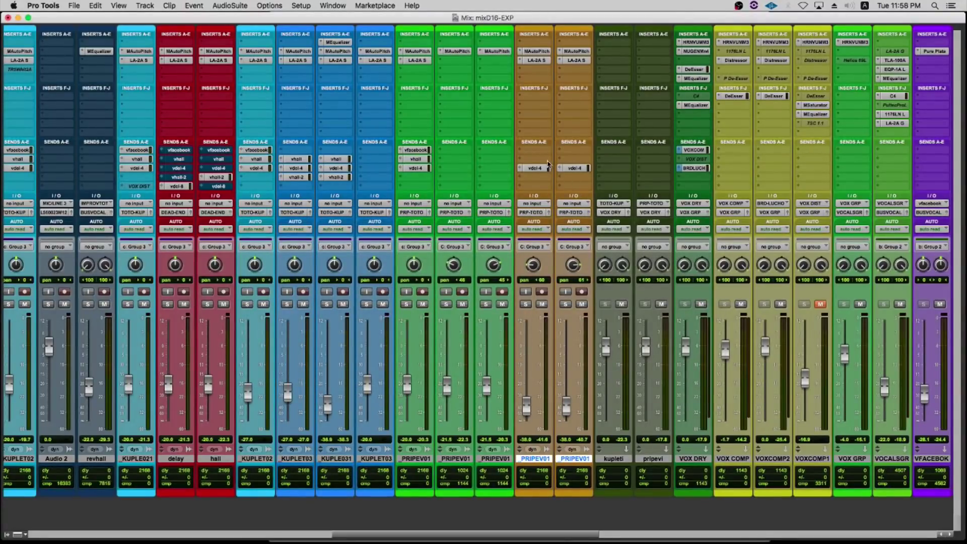
left_click(539, 60)
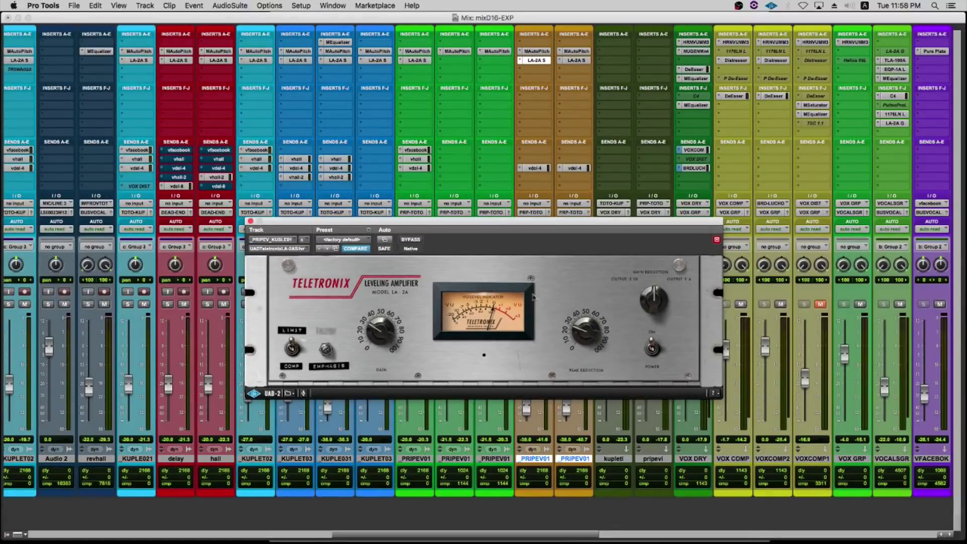
left_click_drag(480, 233, 482, 153)
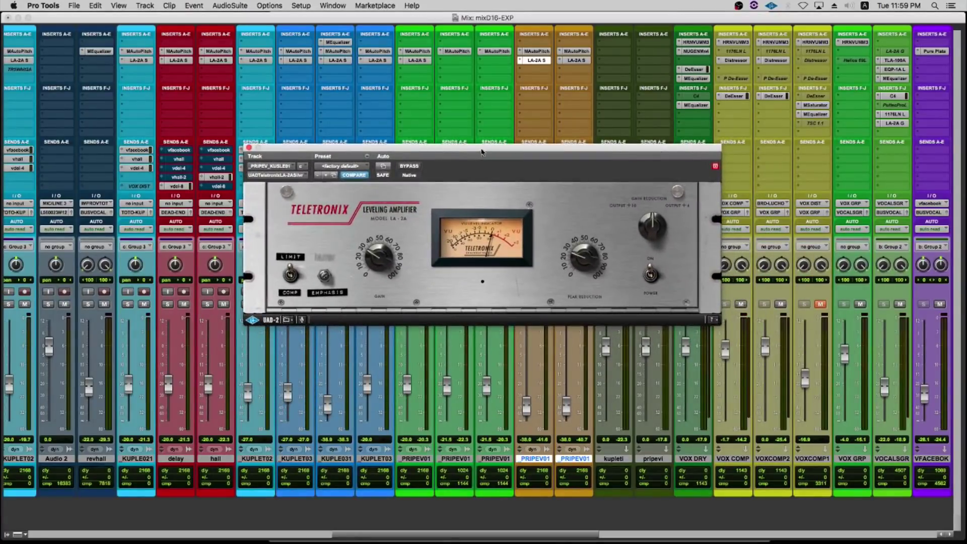
left_click(249, 147)
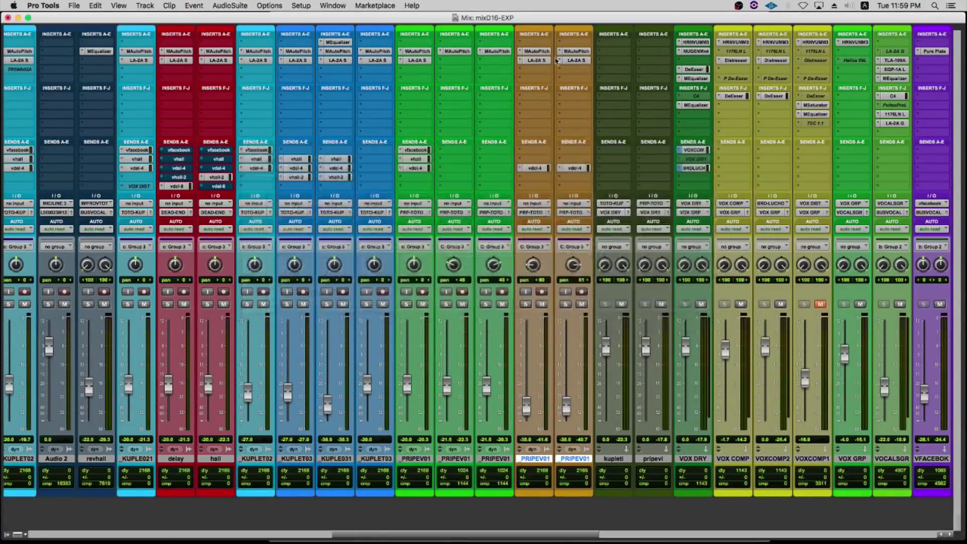
Select the range of the second chorus half, about bars 60 to 68, on the _KUPLET_OS03 track in the Edit window.
key("super+equal")
scroll(518, 222, "down", 4)
scroll(504, 237, "right", 10)
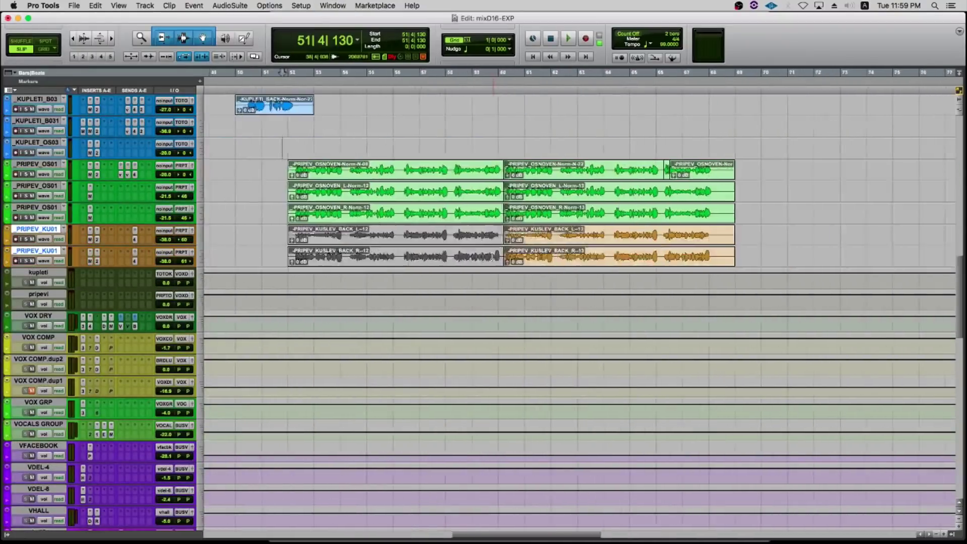
scroll(488, 256, "left", 4)
scroll(488, 256, "left", 4)
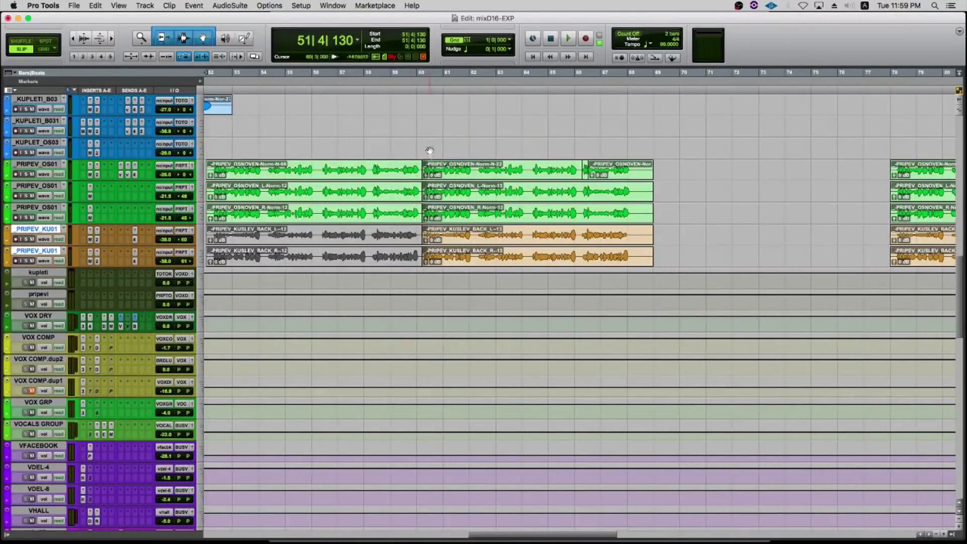
left_click_drag(422, 148, 633, 144)
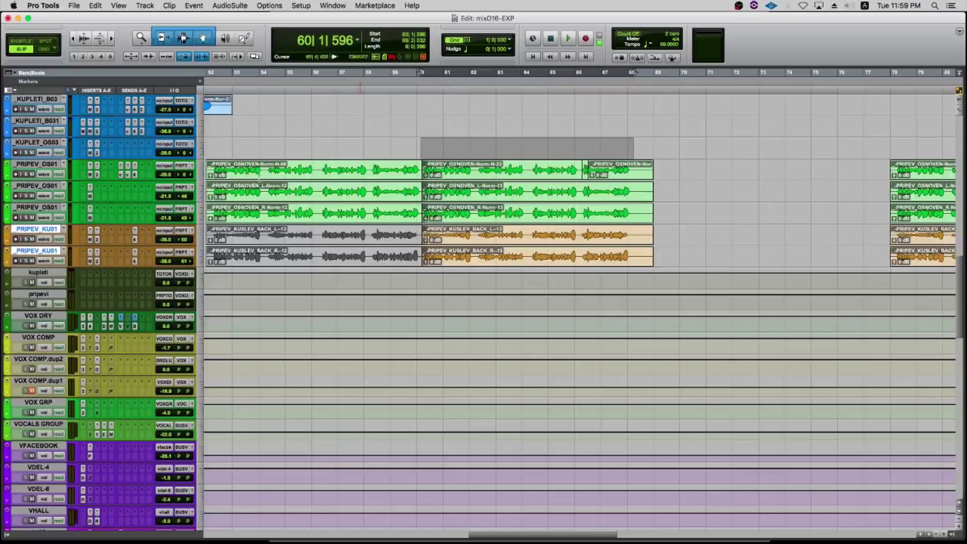
Inspect the vdel-4 send of the first orange chorus backing track and close its send window.
left_click(135, 240)
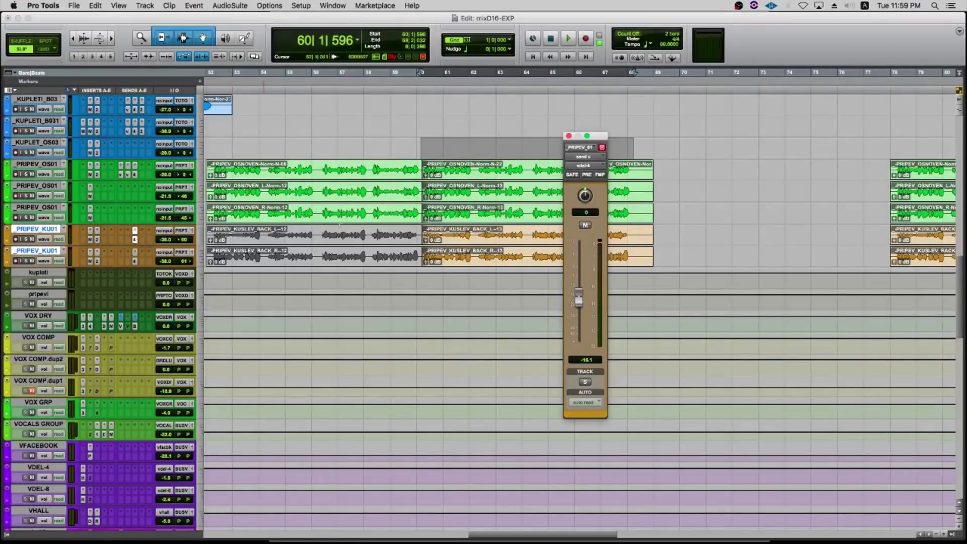
left_click(568, 136)
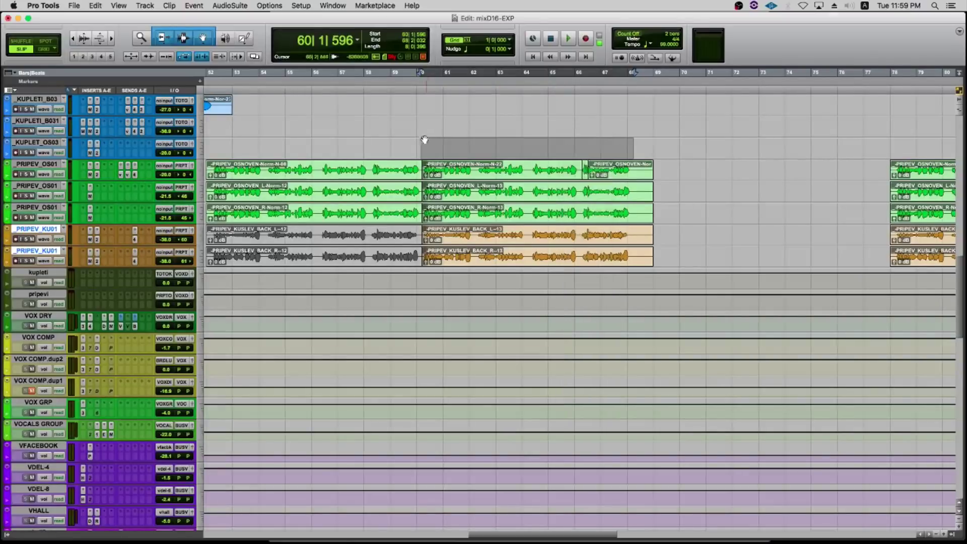
Zoom in on the second chorus half and audition it from about bar 61, beat 2.
left_click(420, 143)
key("t")
key("t")
scroll(483, 165, "right", 4)
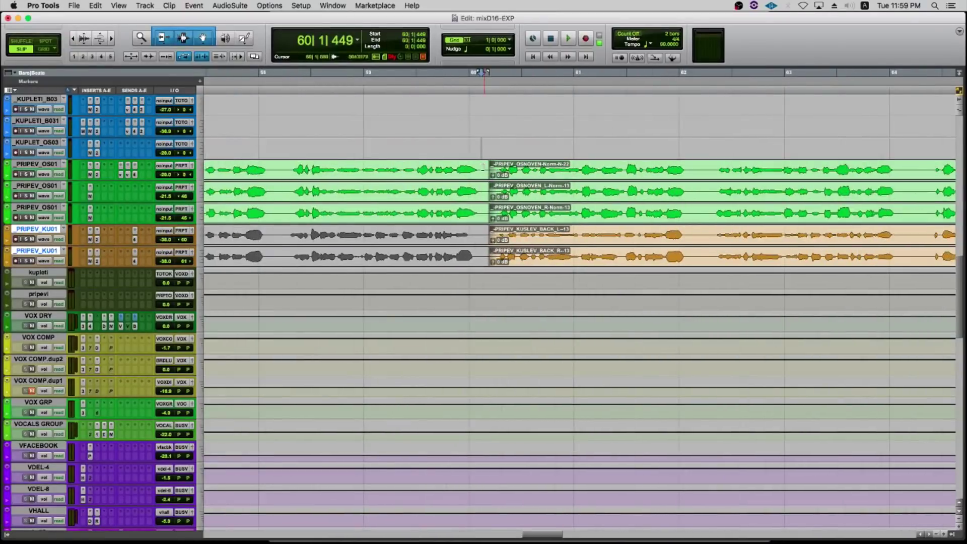
scroll(482, 172, "right", 10)
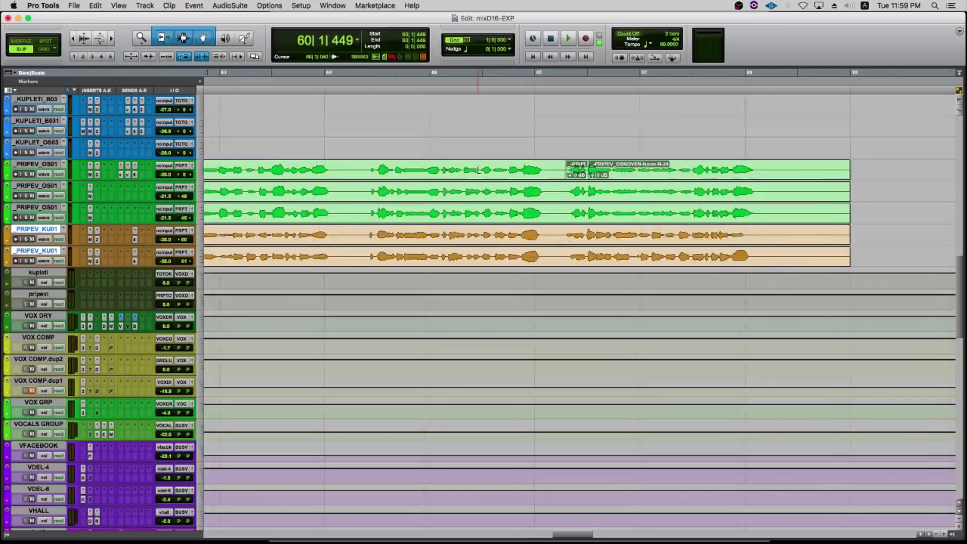
scroll(478, 170, "left", 8)
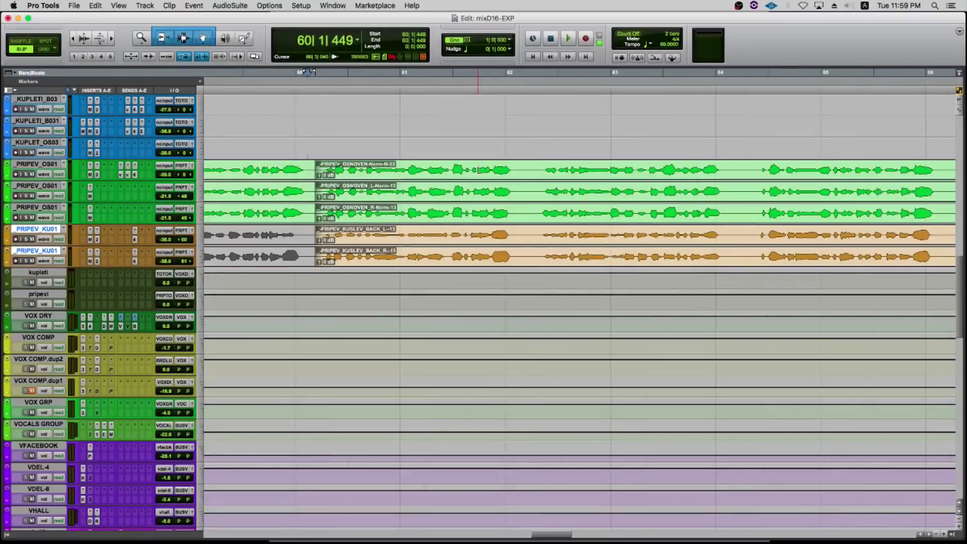
left_click(453, 145)
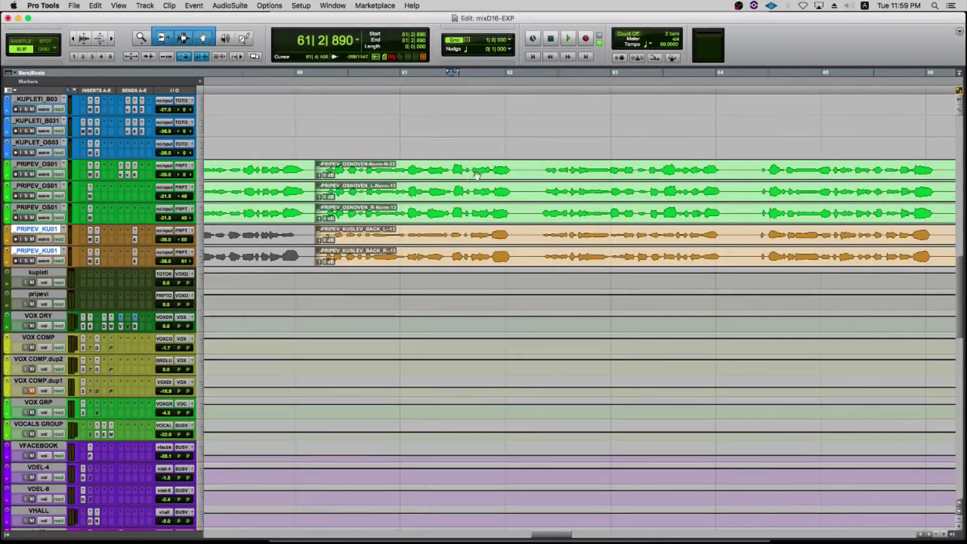
key("space")
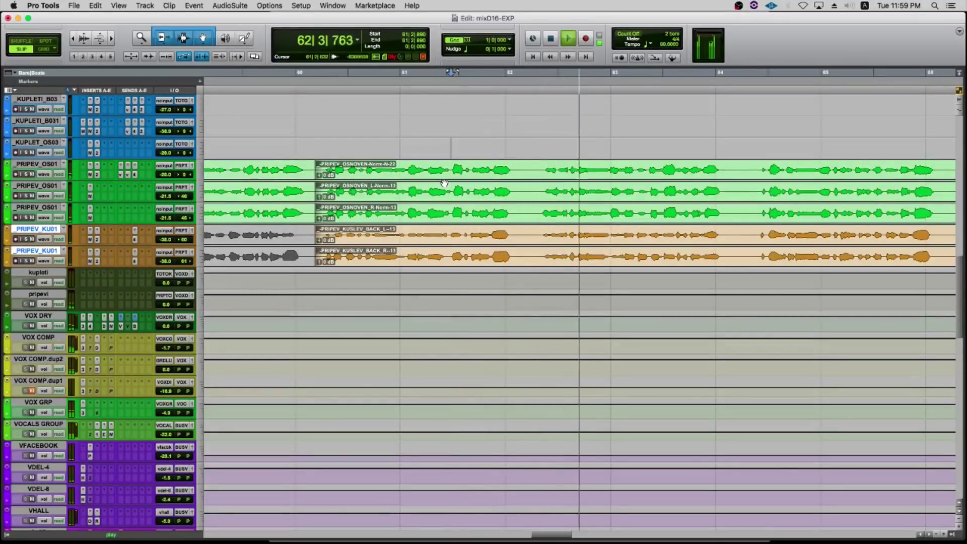
key("space")
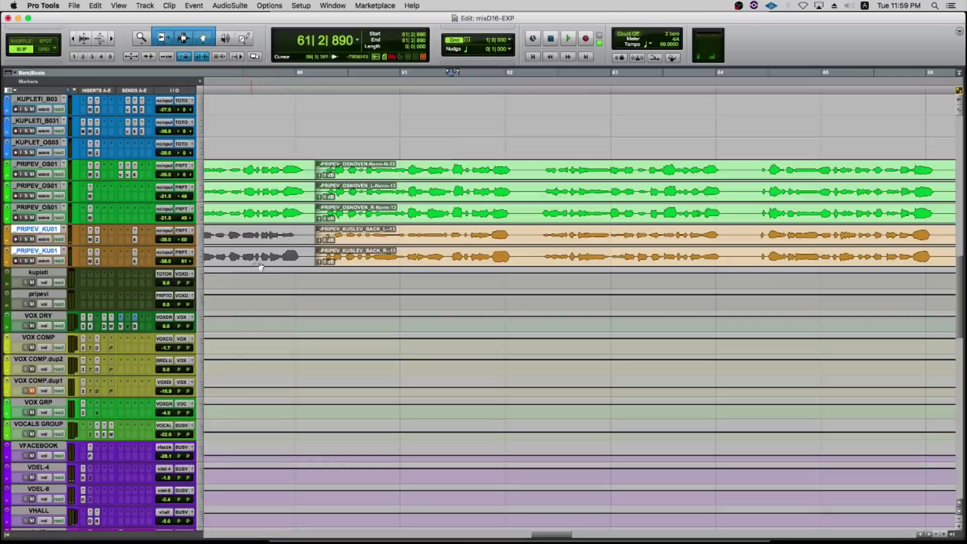
Survey the channels before the vocals in the Mix window, then show the vocal tracks from bar 1 in the Edit window.
scroll(260, 266, "up", 3)
scroll(291, 273, "right", 4)
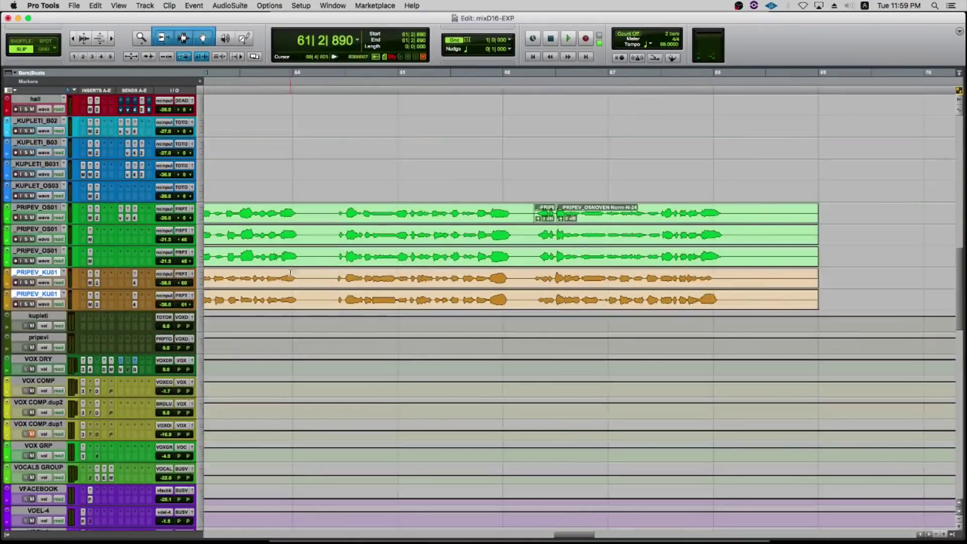
key("super+equal")
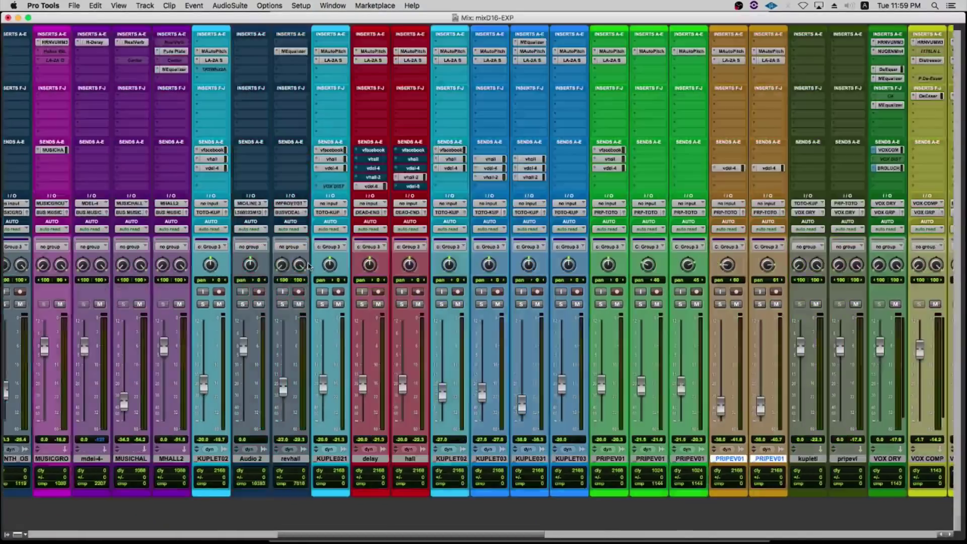
scroll(309, 266, "left", 8)
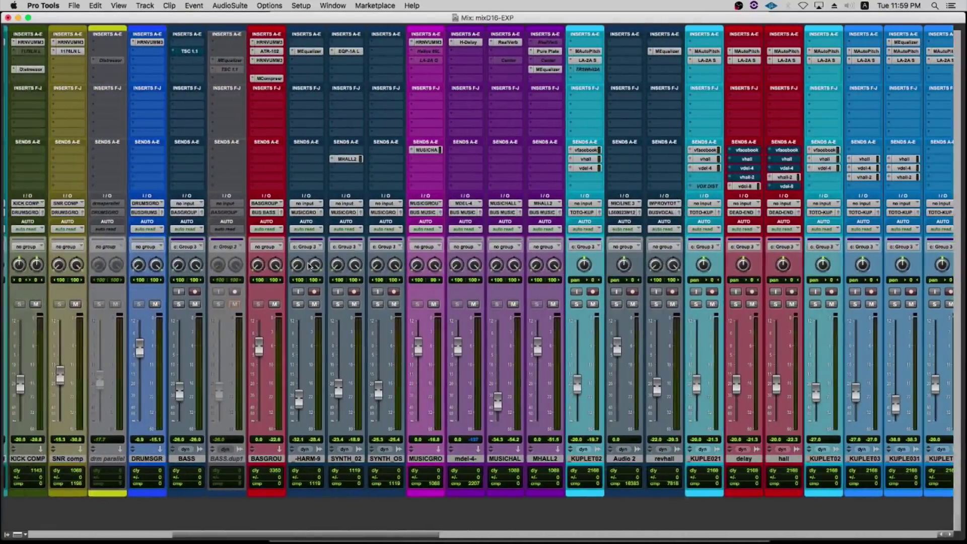
key("super+equal")
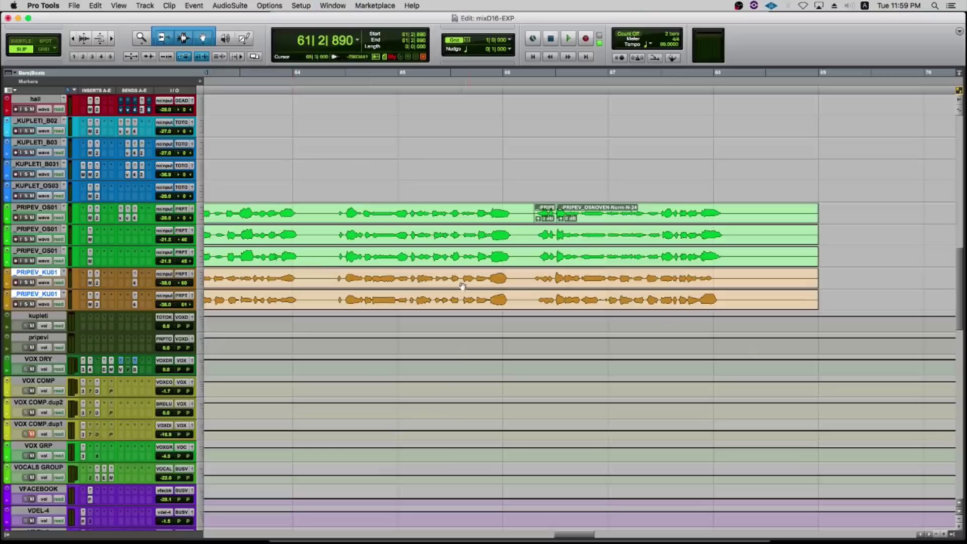
scroll(476, 276, "up", 8)
scroll(475, 276, "left", 10)
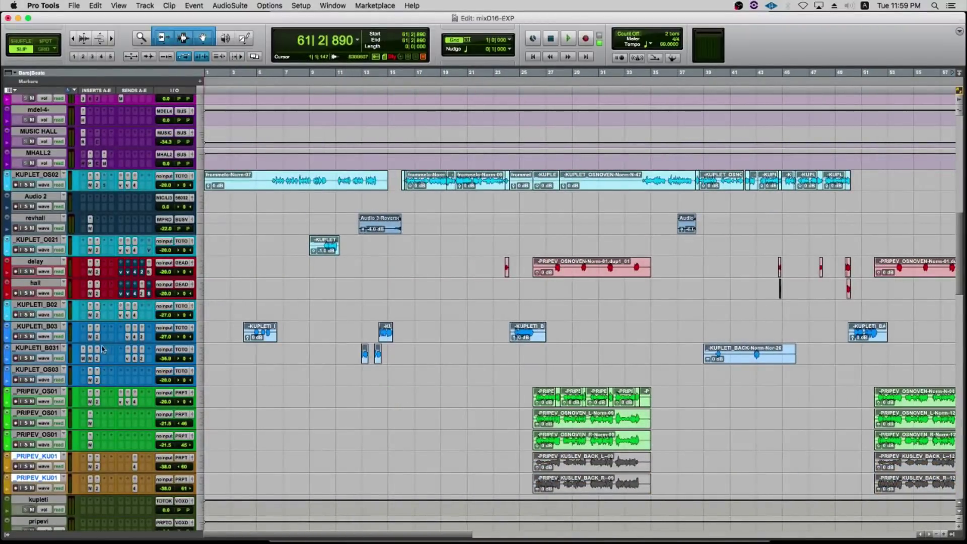
Inspect the first insert on the _KUPLETI_B031 track in the Edit window.
left_click(83, 359)
left_click(83, 359)
scroll(107, 319, "up", 5)
scroll(108, 319, "right", 5)
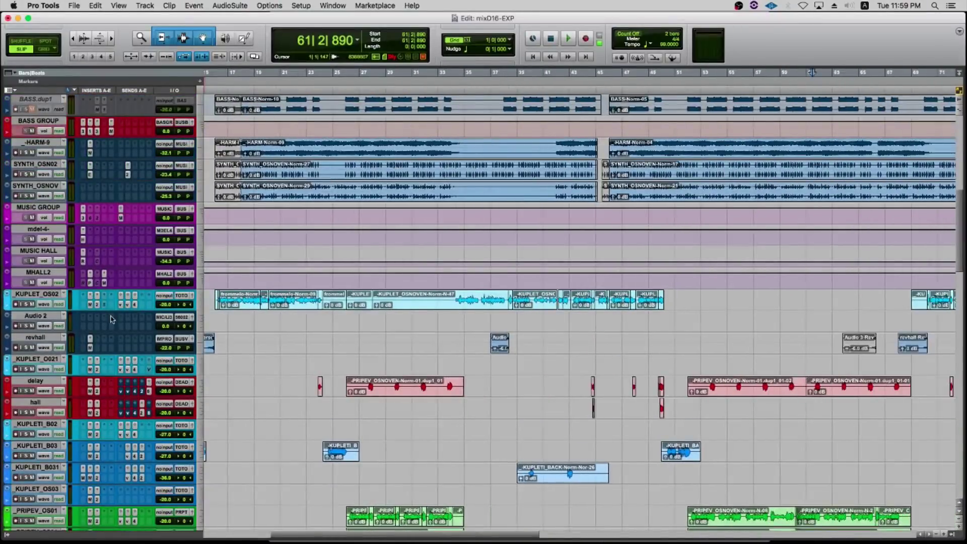
Look over the vocal group, delay, hall and VCA channels in the Mix window.
key("super+equal")
scroll(562, 374, "right", 10)
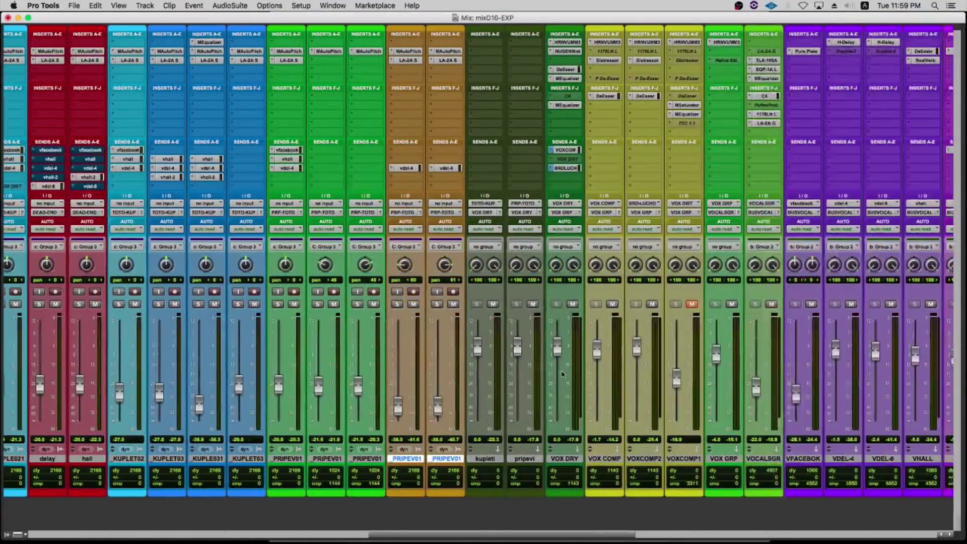
scroll(562, 374, "right", 5)
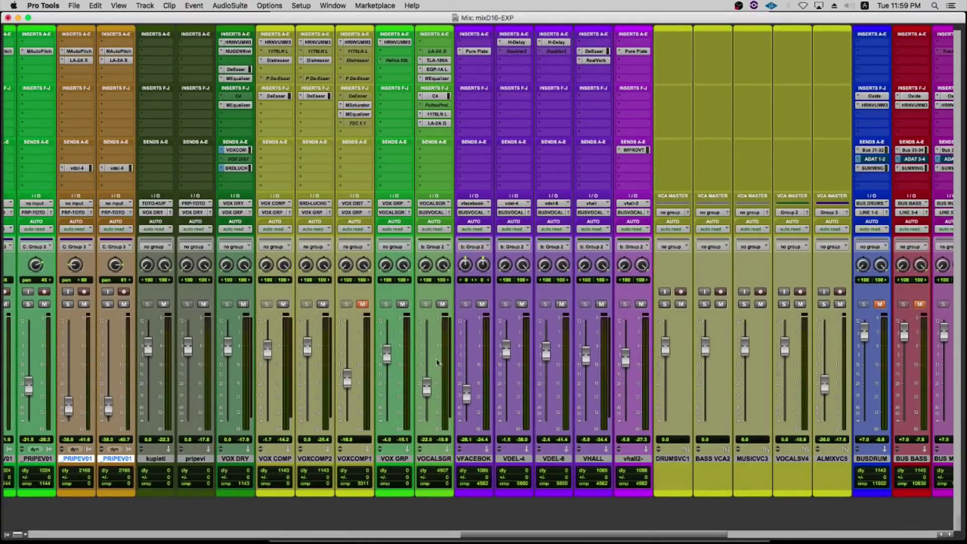
key("super+equal")
Audition the song from about bar 21 in the Edit window and stop playback.
scroll(282, 374, "up", 5)
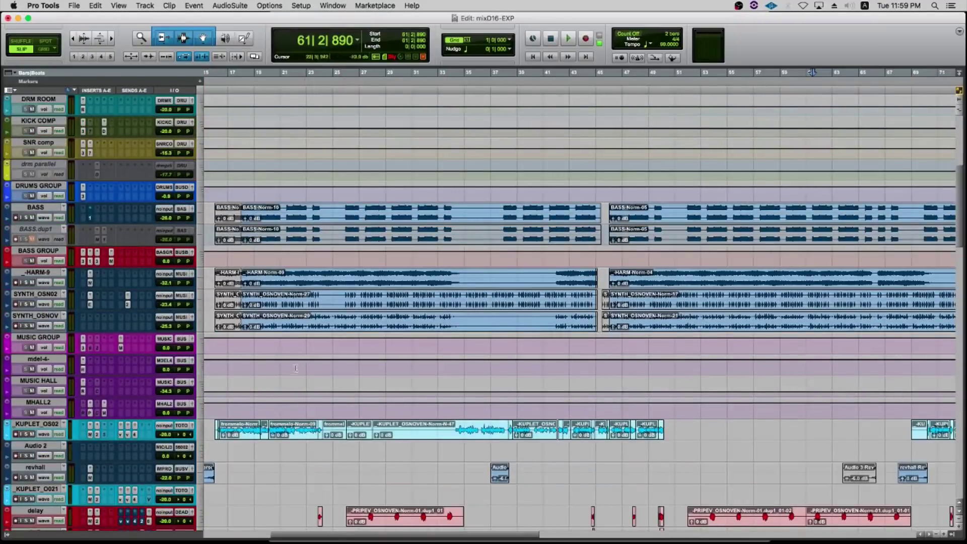
key("space")
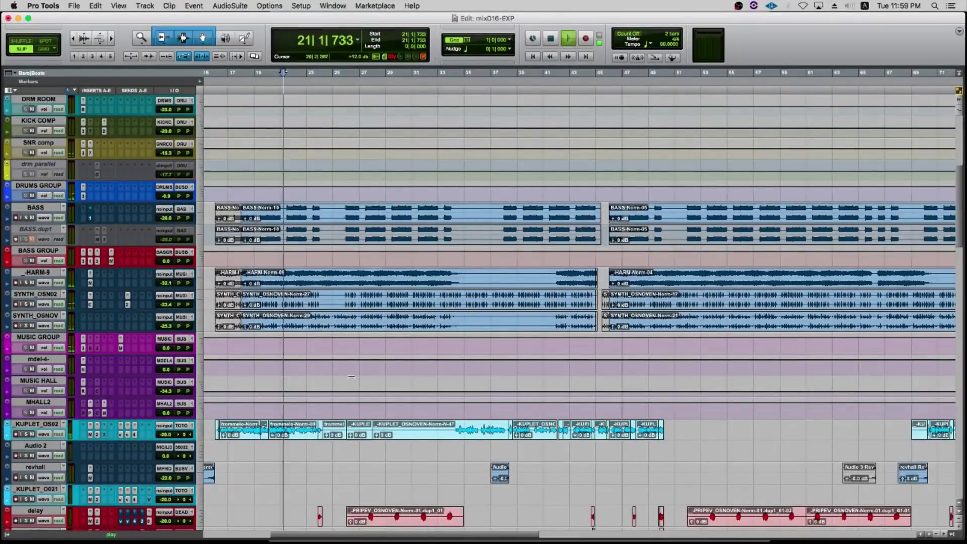
scroll(393, 402, "down", 5)
scroll(394, 401, "down", 2)
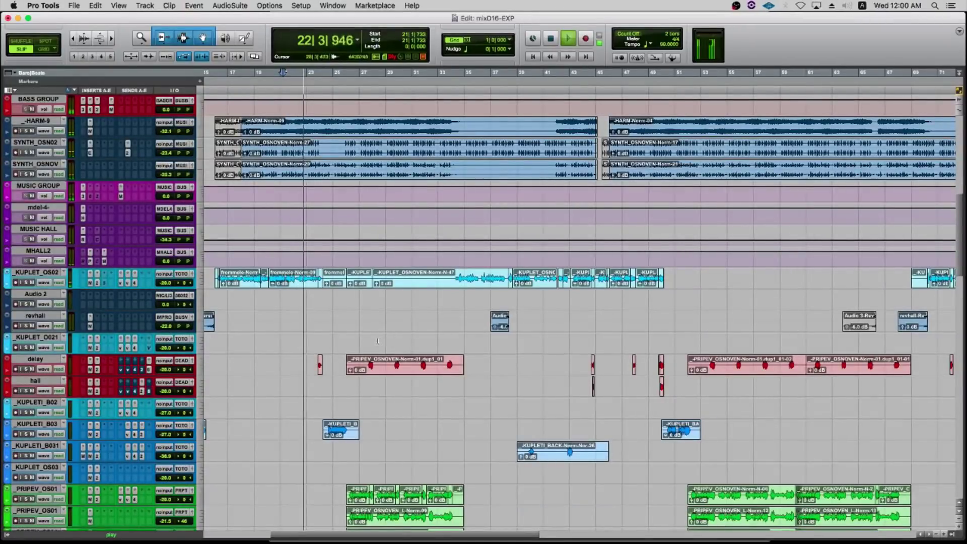
key("space")
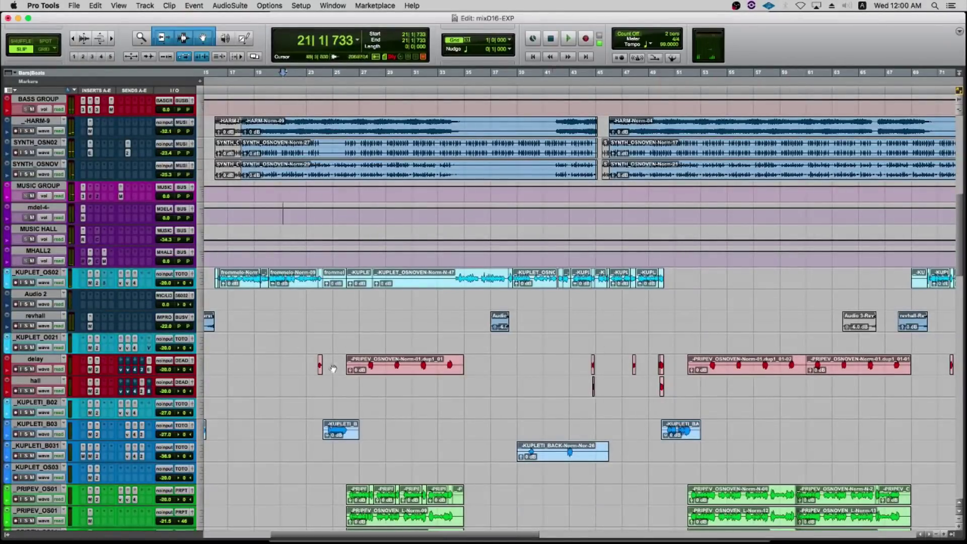
Bring the opening bars of the drum tracks into view and set the playback start at about bar 5, beat 3.
scroll(520, 378, "up", 10)
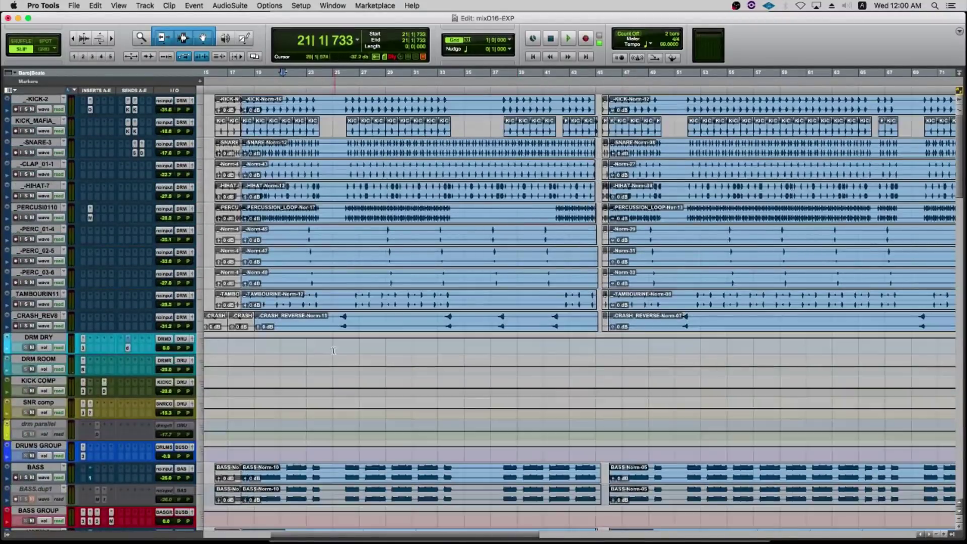
left_click(245, 348)
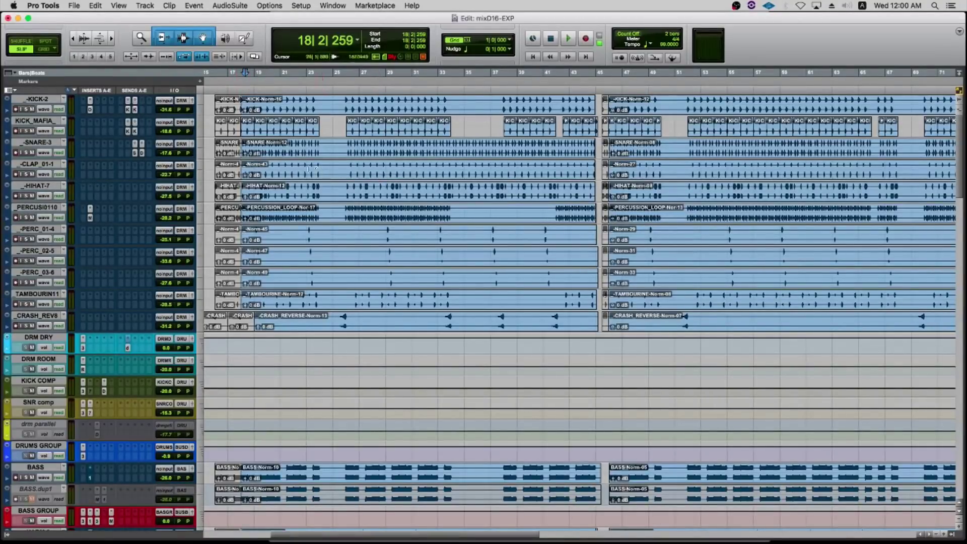
key("t")
key("t")
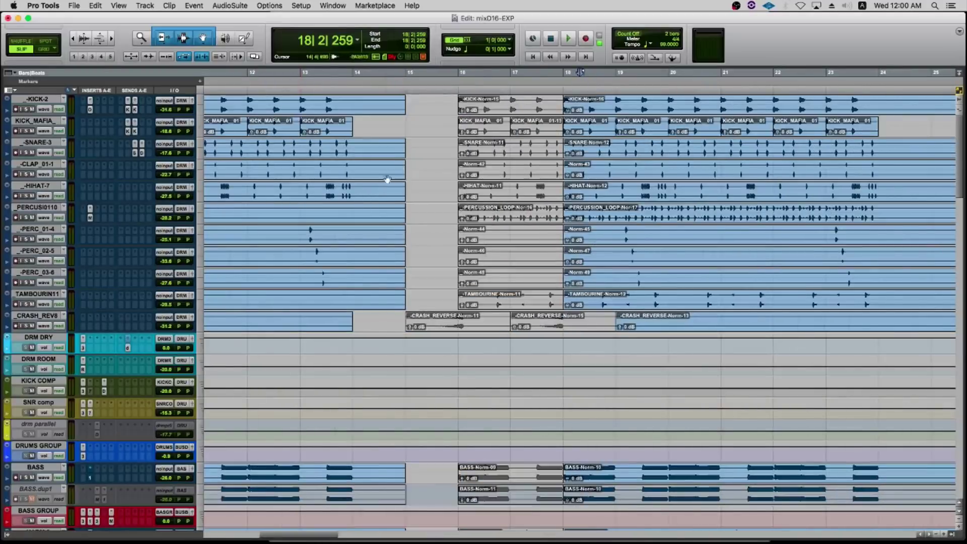
scroll(383, 181, "left", 9)
scroll(376, 190, "left", 2)
left_click(449, 125)
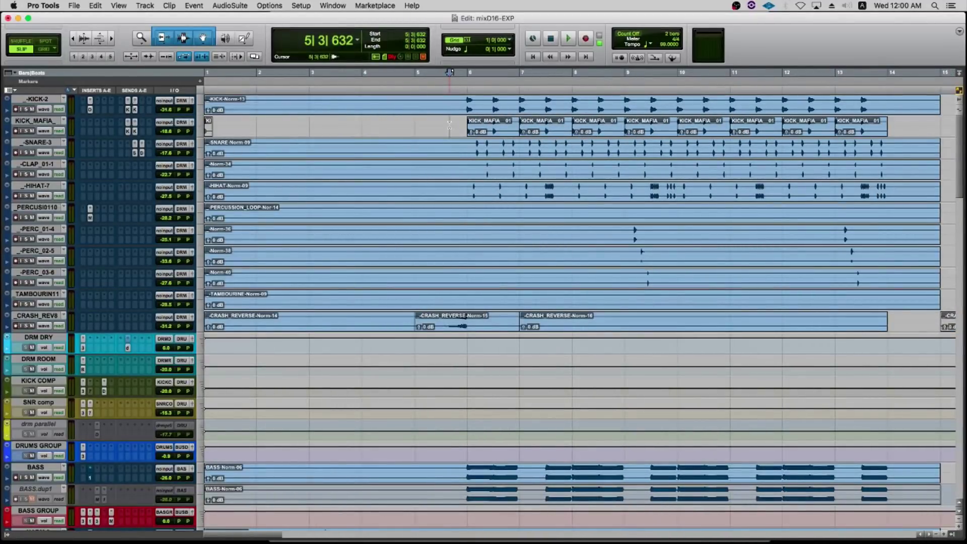
left_click(443, 126)
Switch editing to Grid mode and set the playback start exactly at bar 5.
key("super+equal")
key("super+equal")
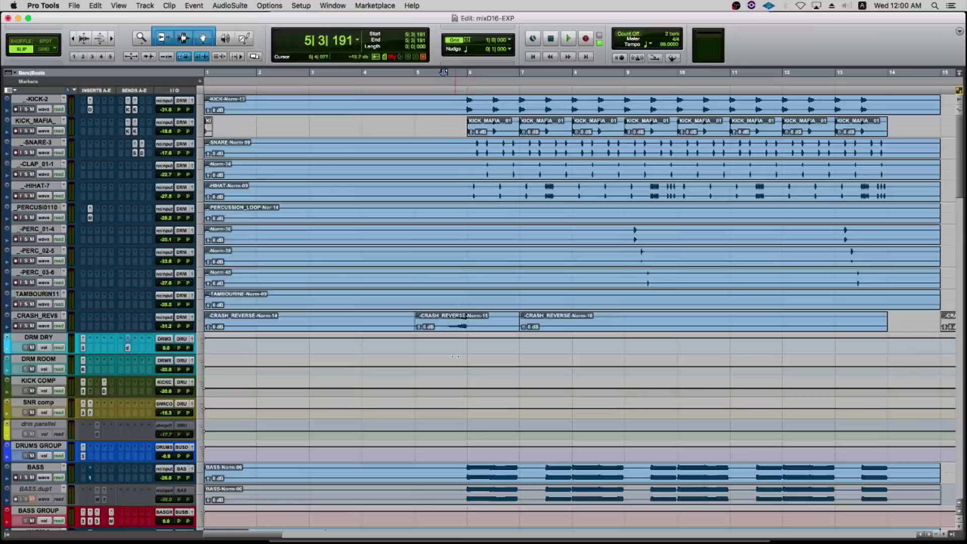
key("F4")
left_click(428, 122)
Check the vocal channels in the Mix window, then select the -KICK-2 track in the Edit window.
key("super+equal")
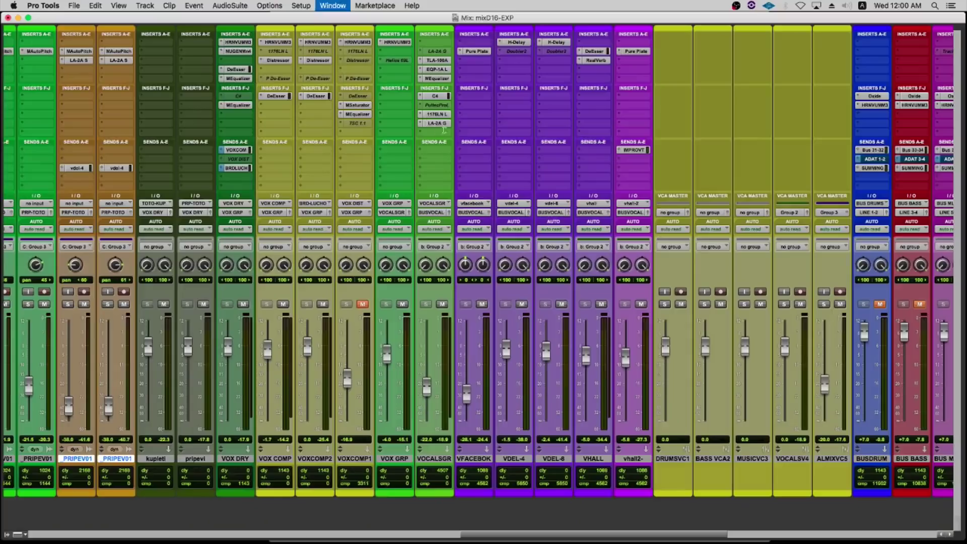
key("super+equal")
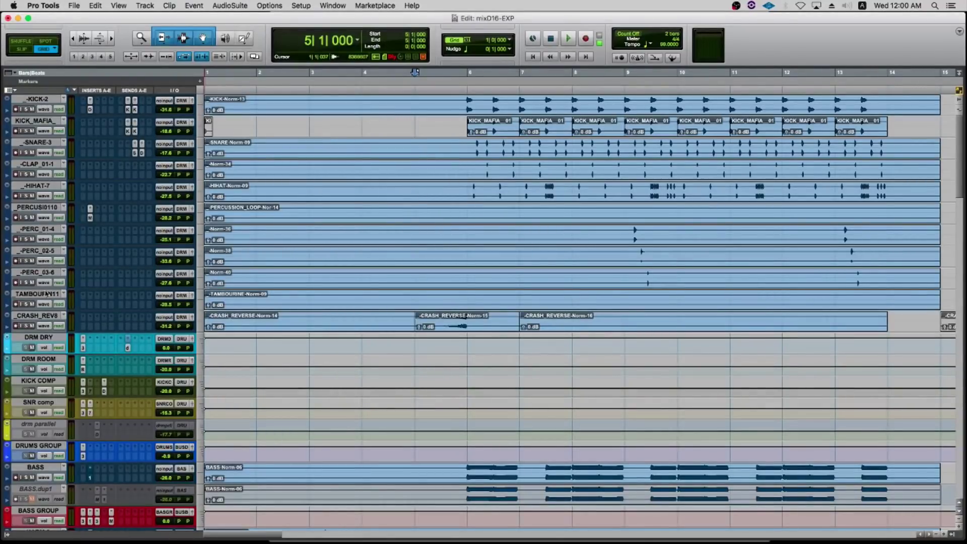
left_click(45, 99)
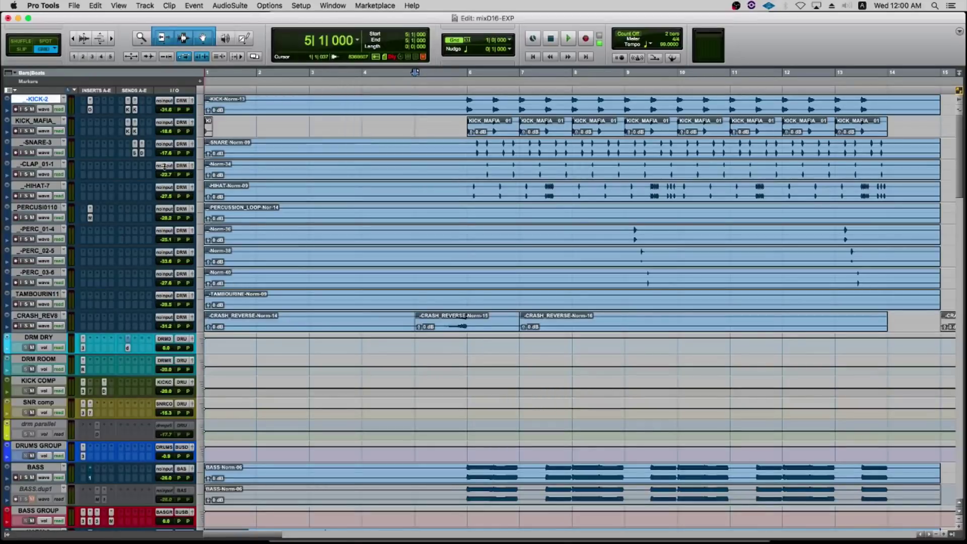